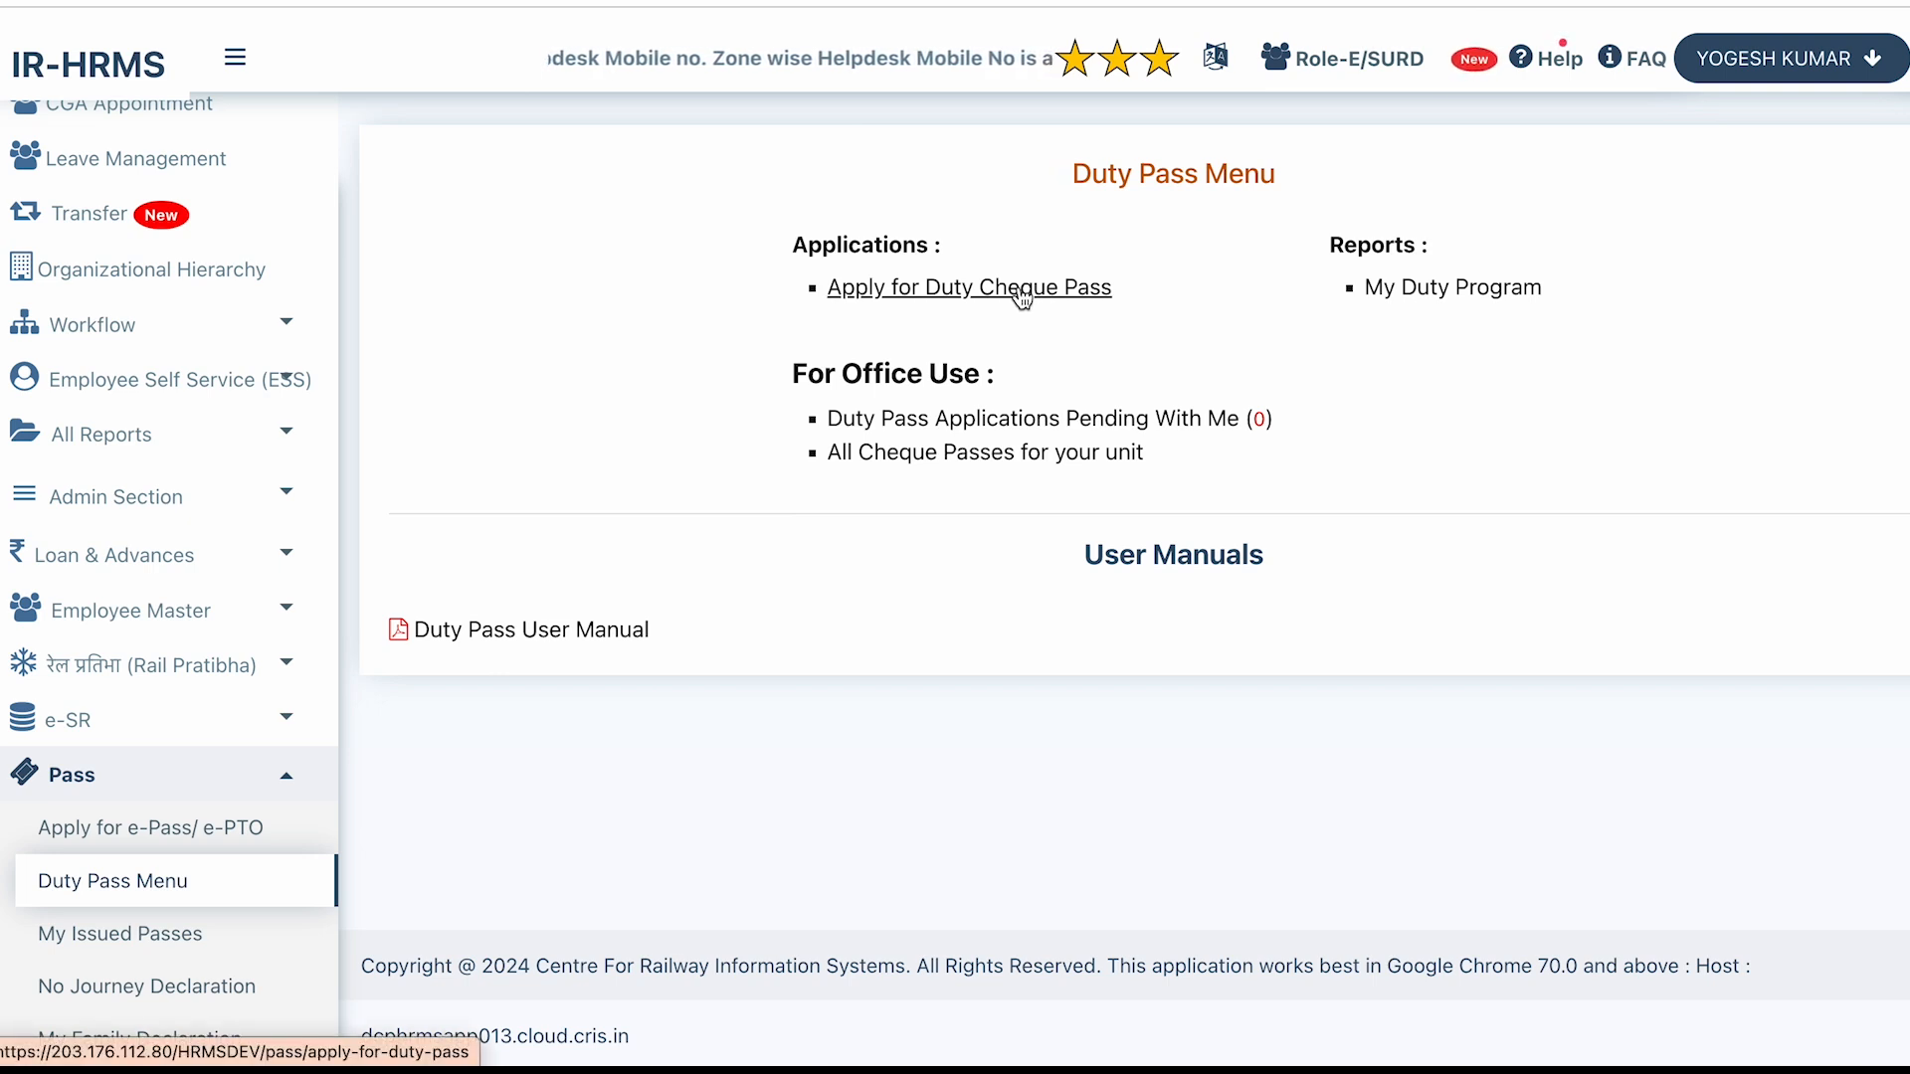
Start a duty cheque pass application with JAIPUR GANDHINAGAR (GADJ) as the first leg's origin.
left_click(1021, 291)
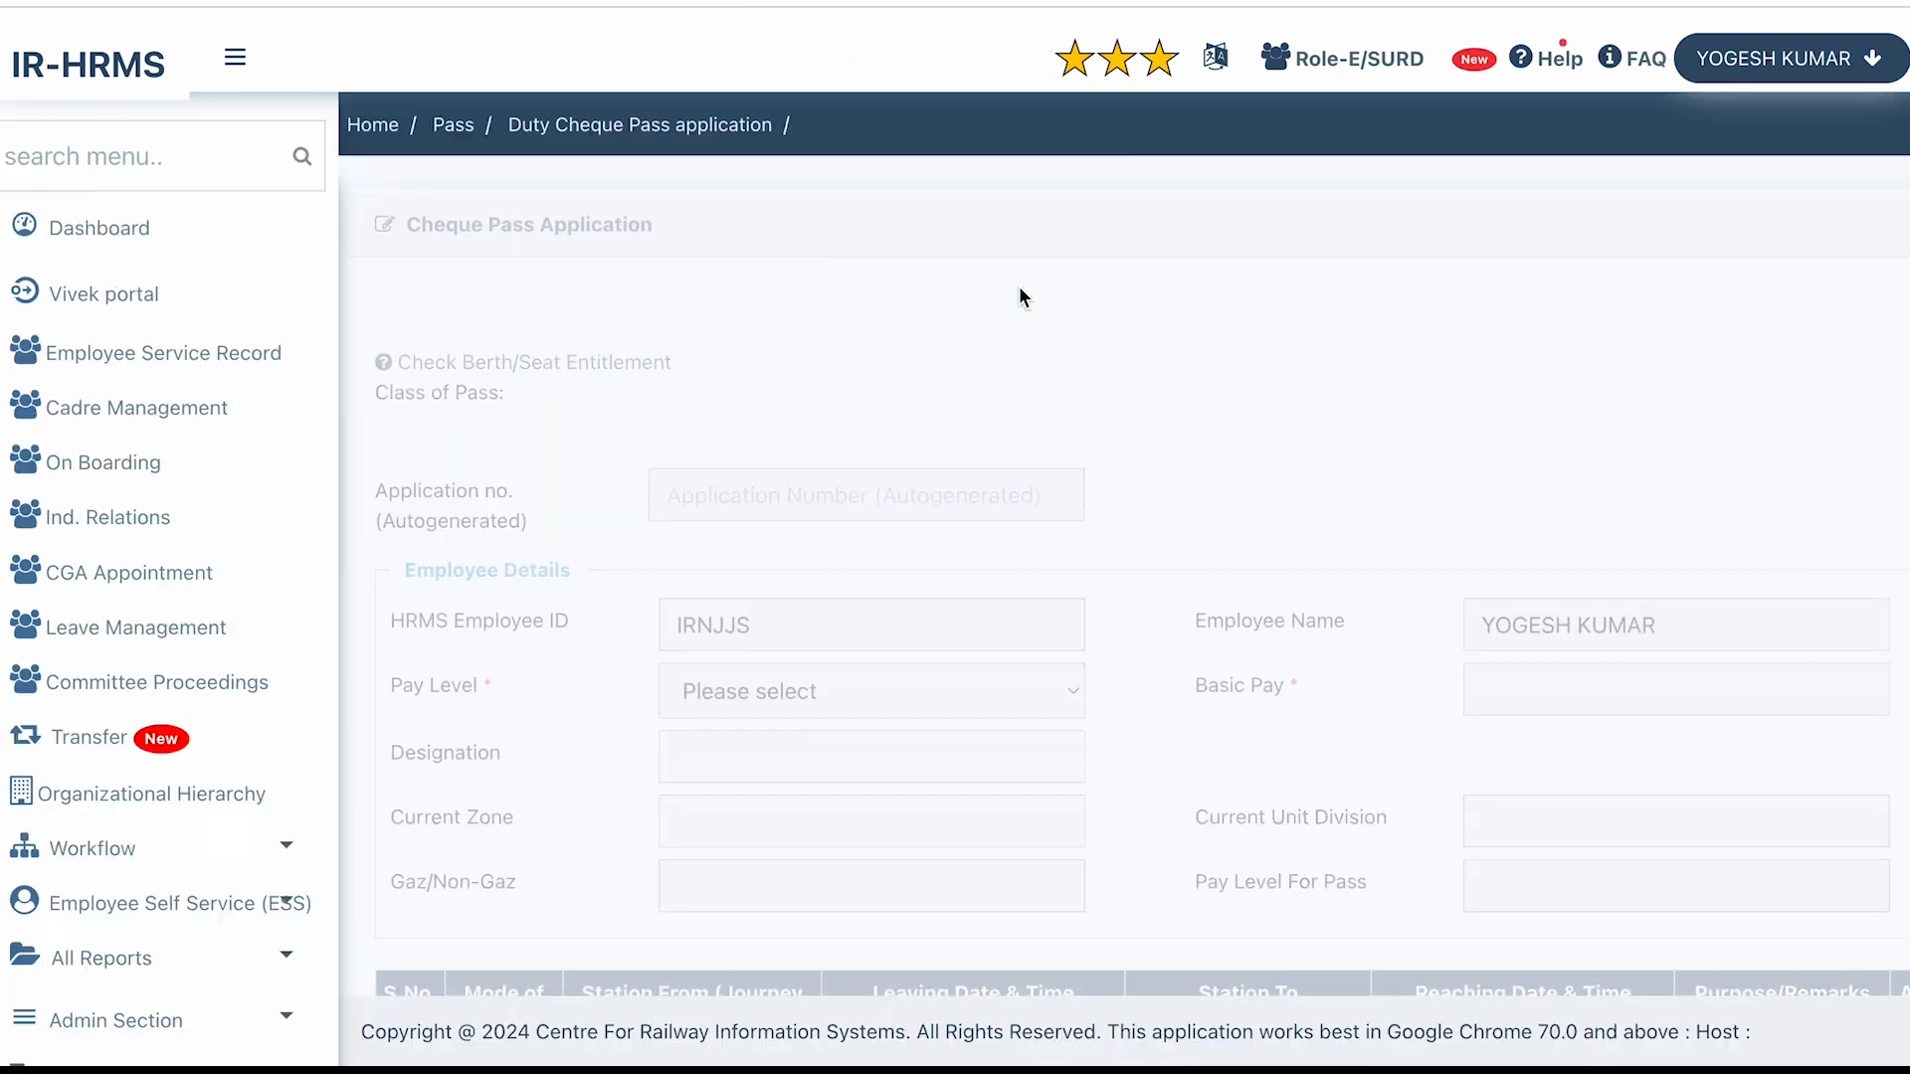
scroll(1019, 285, "down", 8)
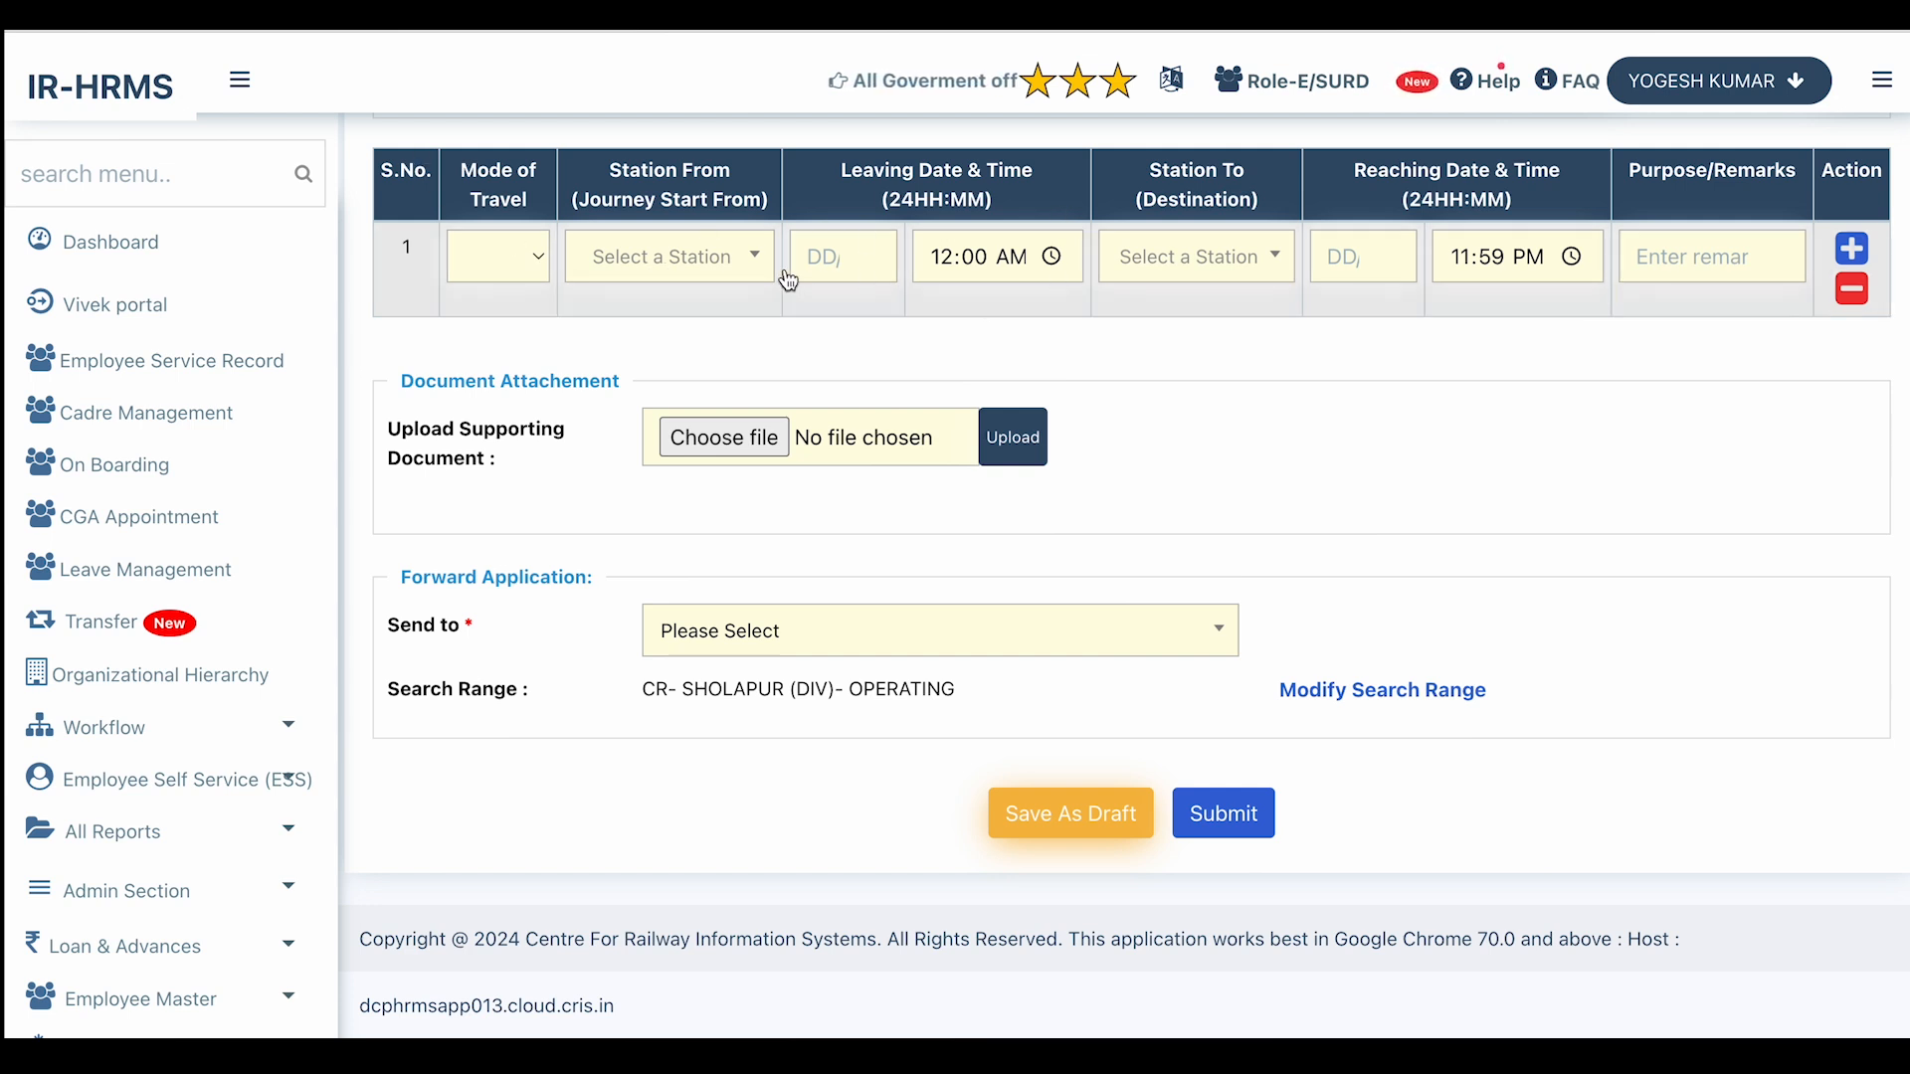
left_click(529, 254)
left_click(534, 257)
left_click(642, 278)
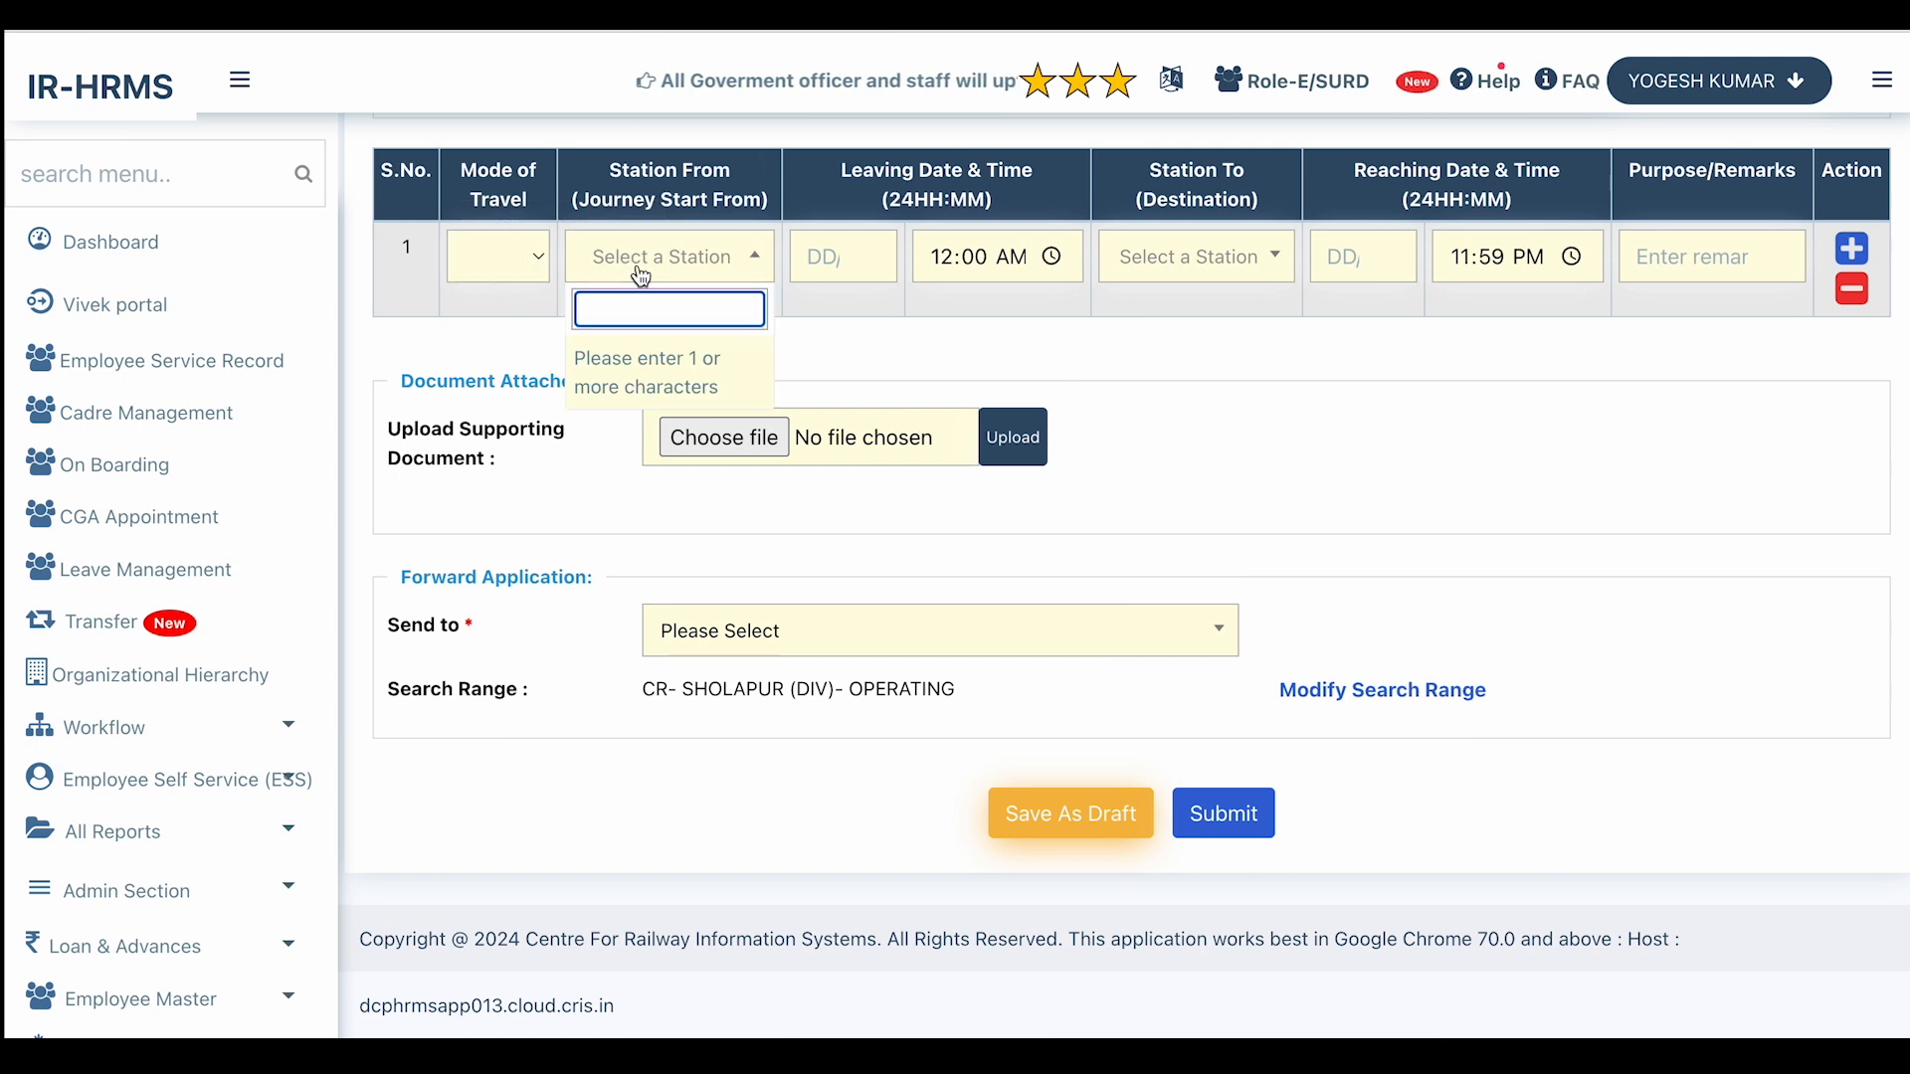
type("jaipur")
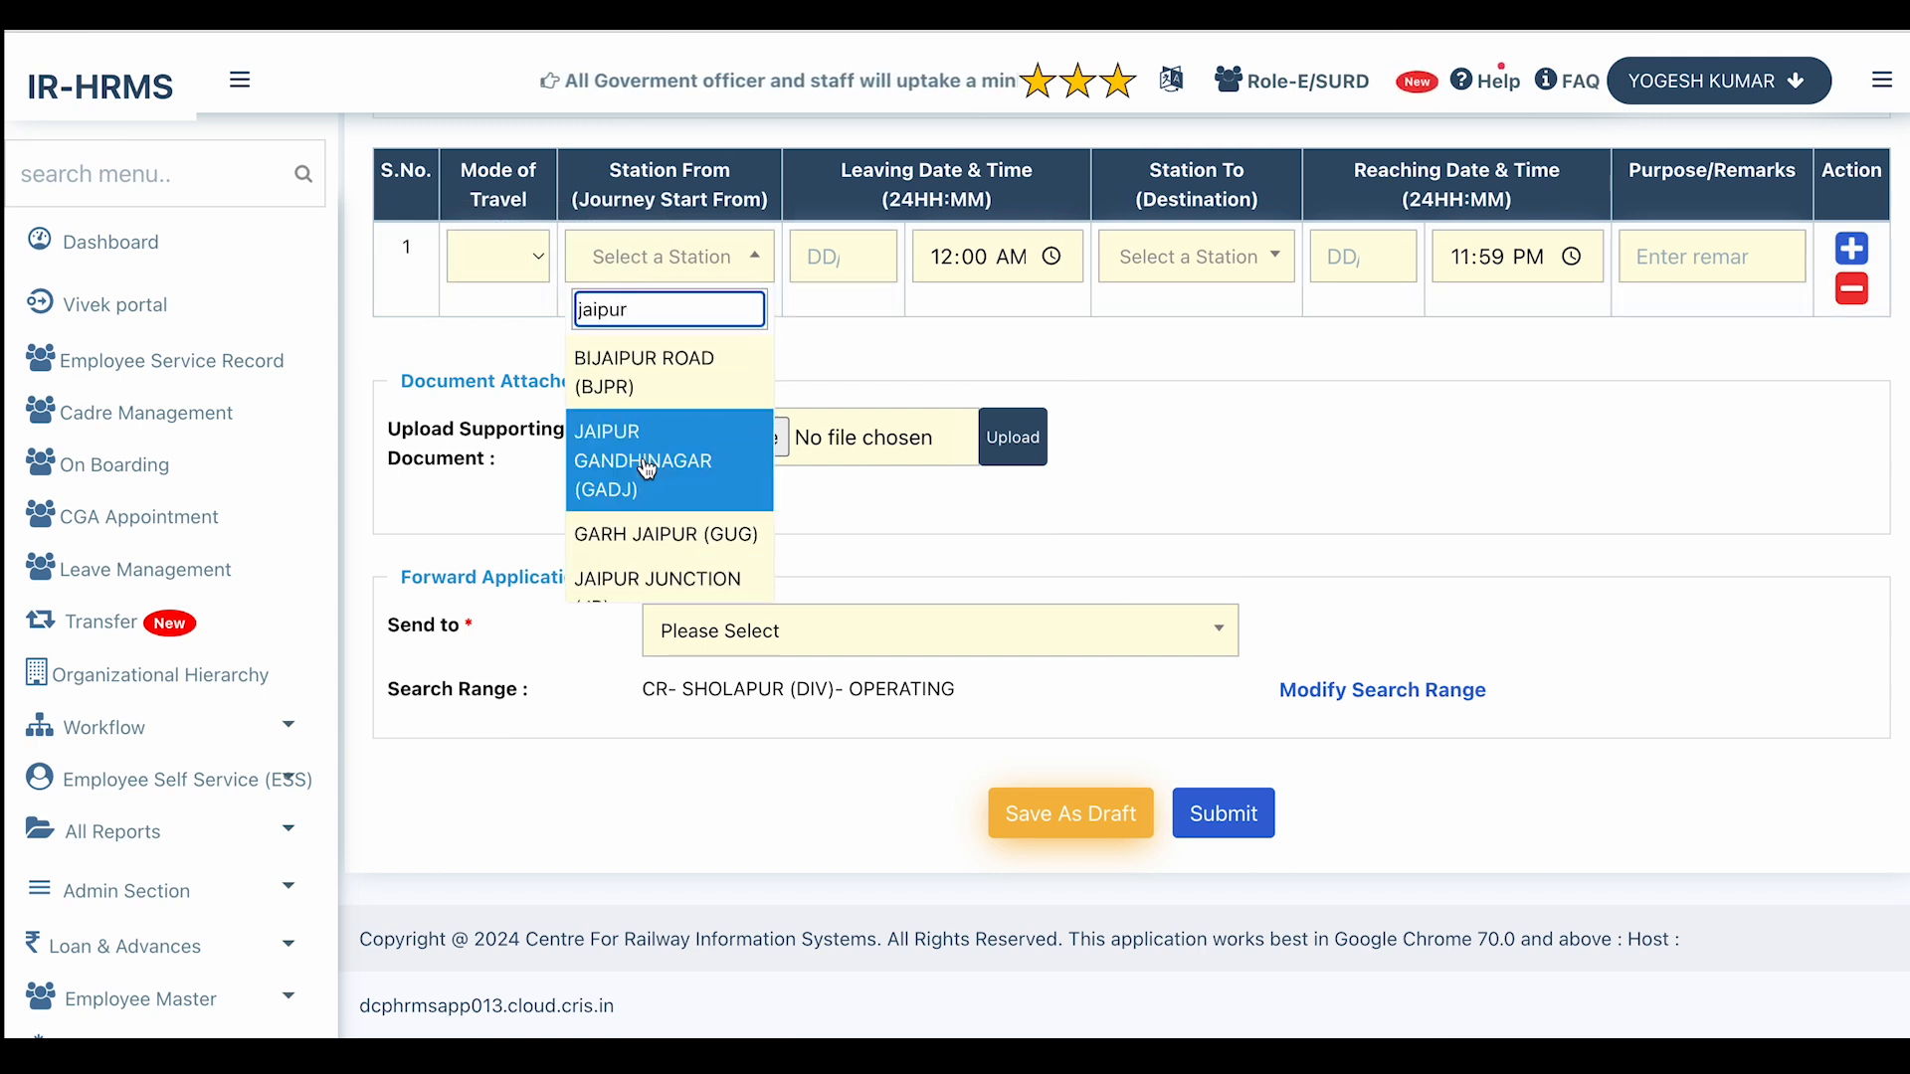
left_click(647, 470)
left_click(920, 286)
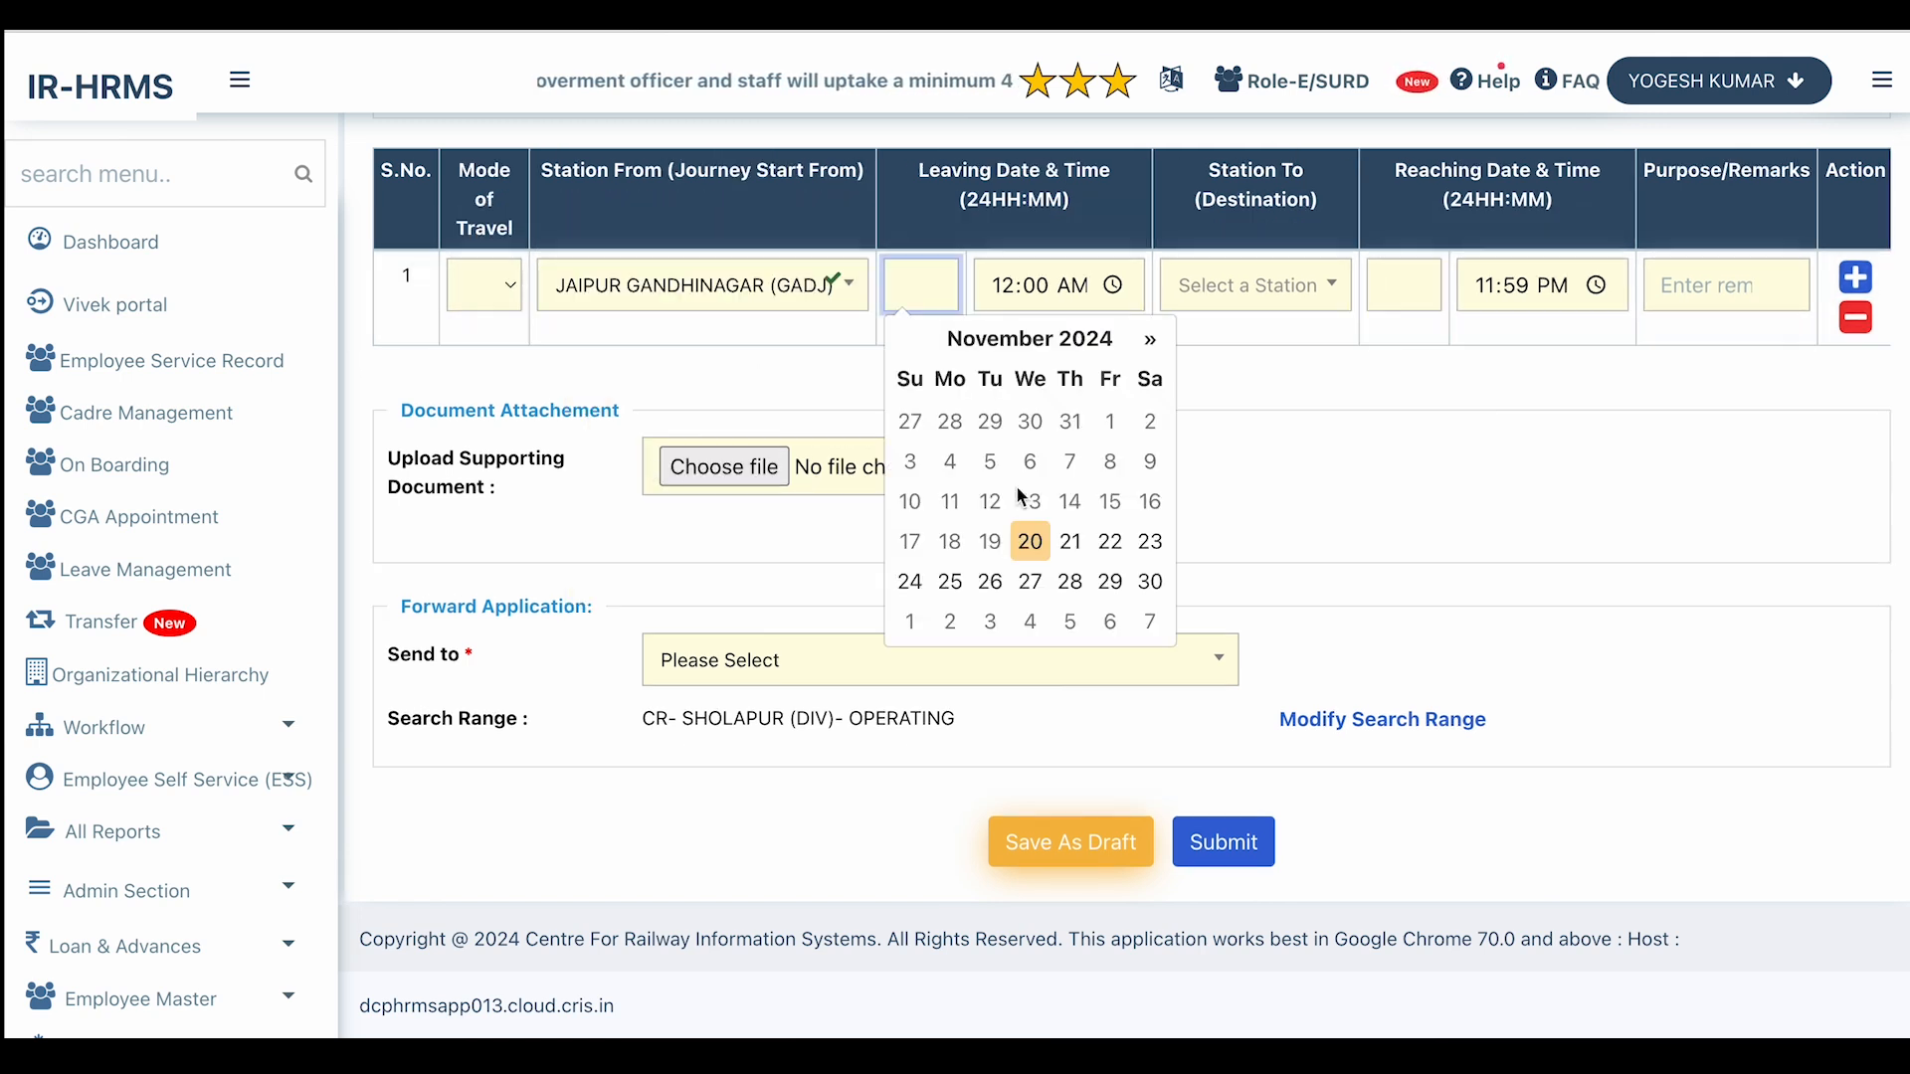
left_click(1070, 545)
Set the first leg's destination to SOLAPUR JUNCTION (SUR).
left_click(1251, 307)
type("solapur")
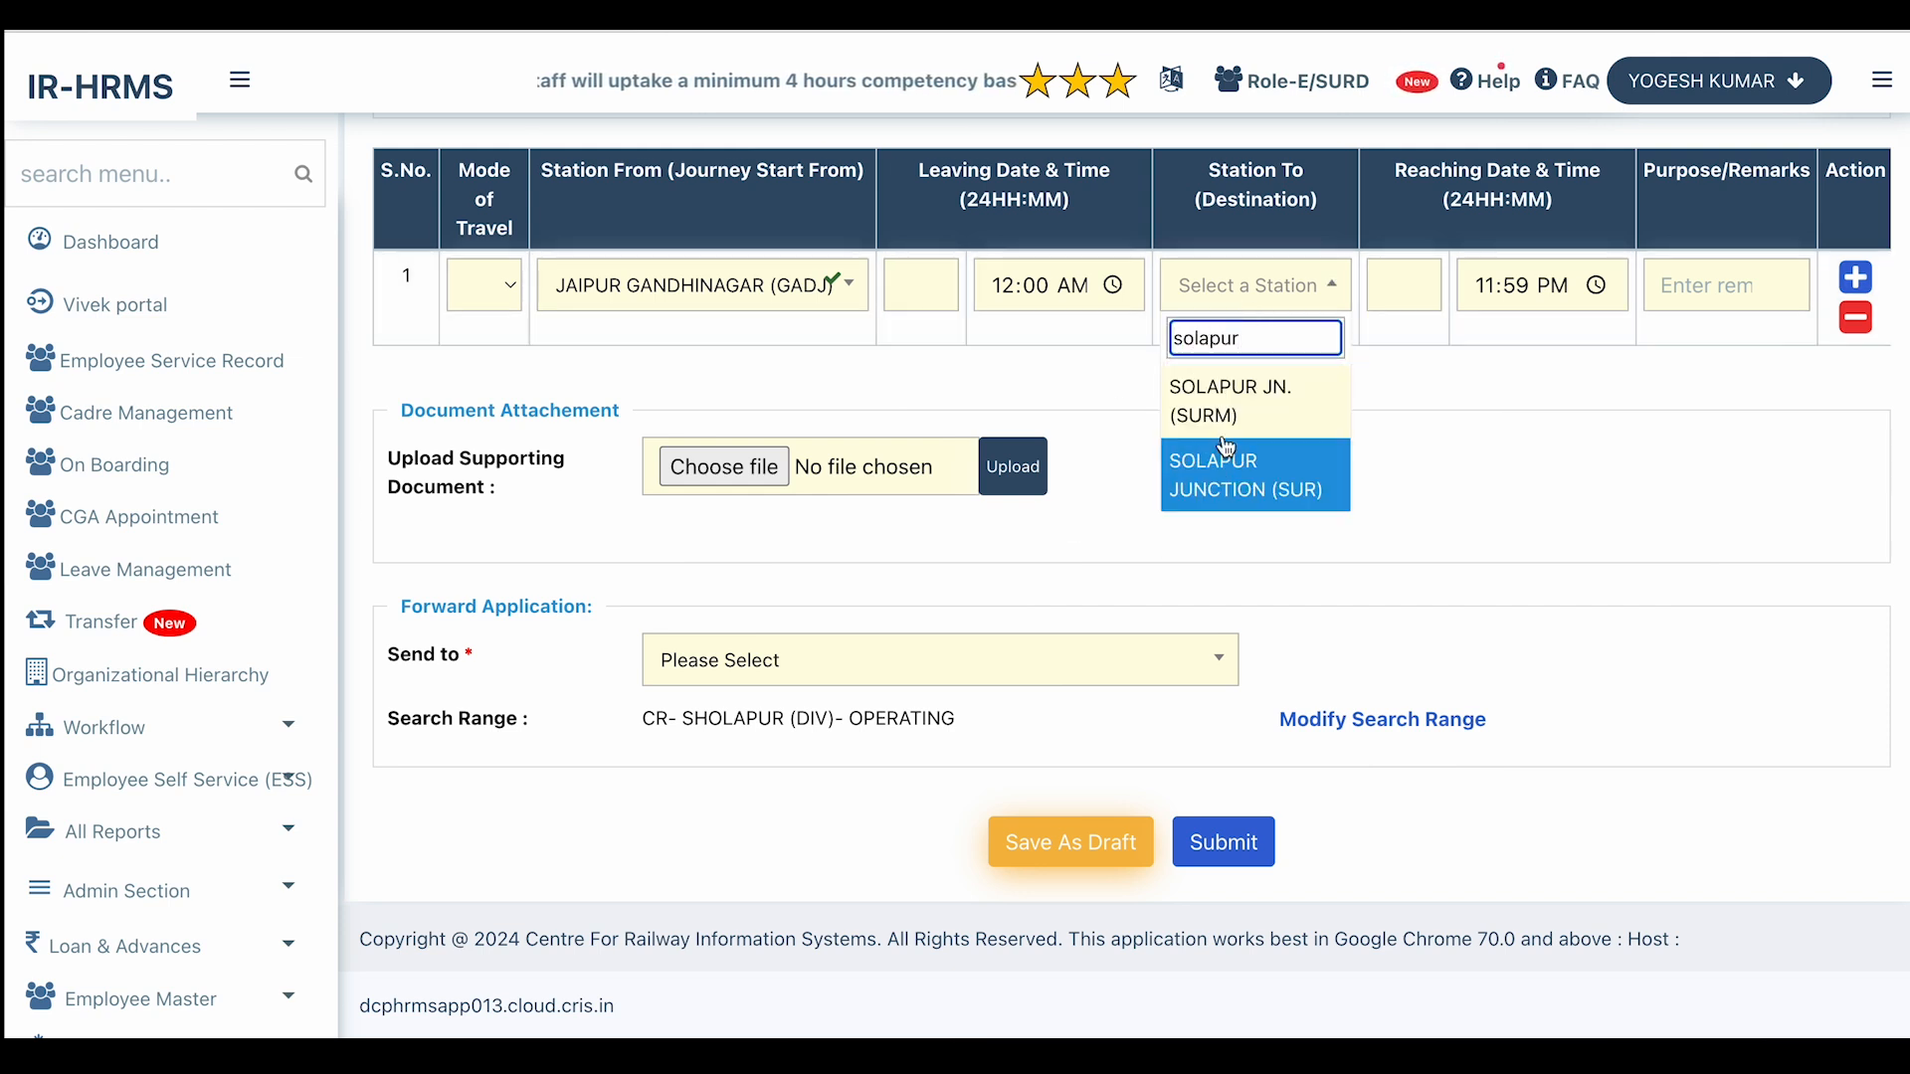
left_click(1224, 401)
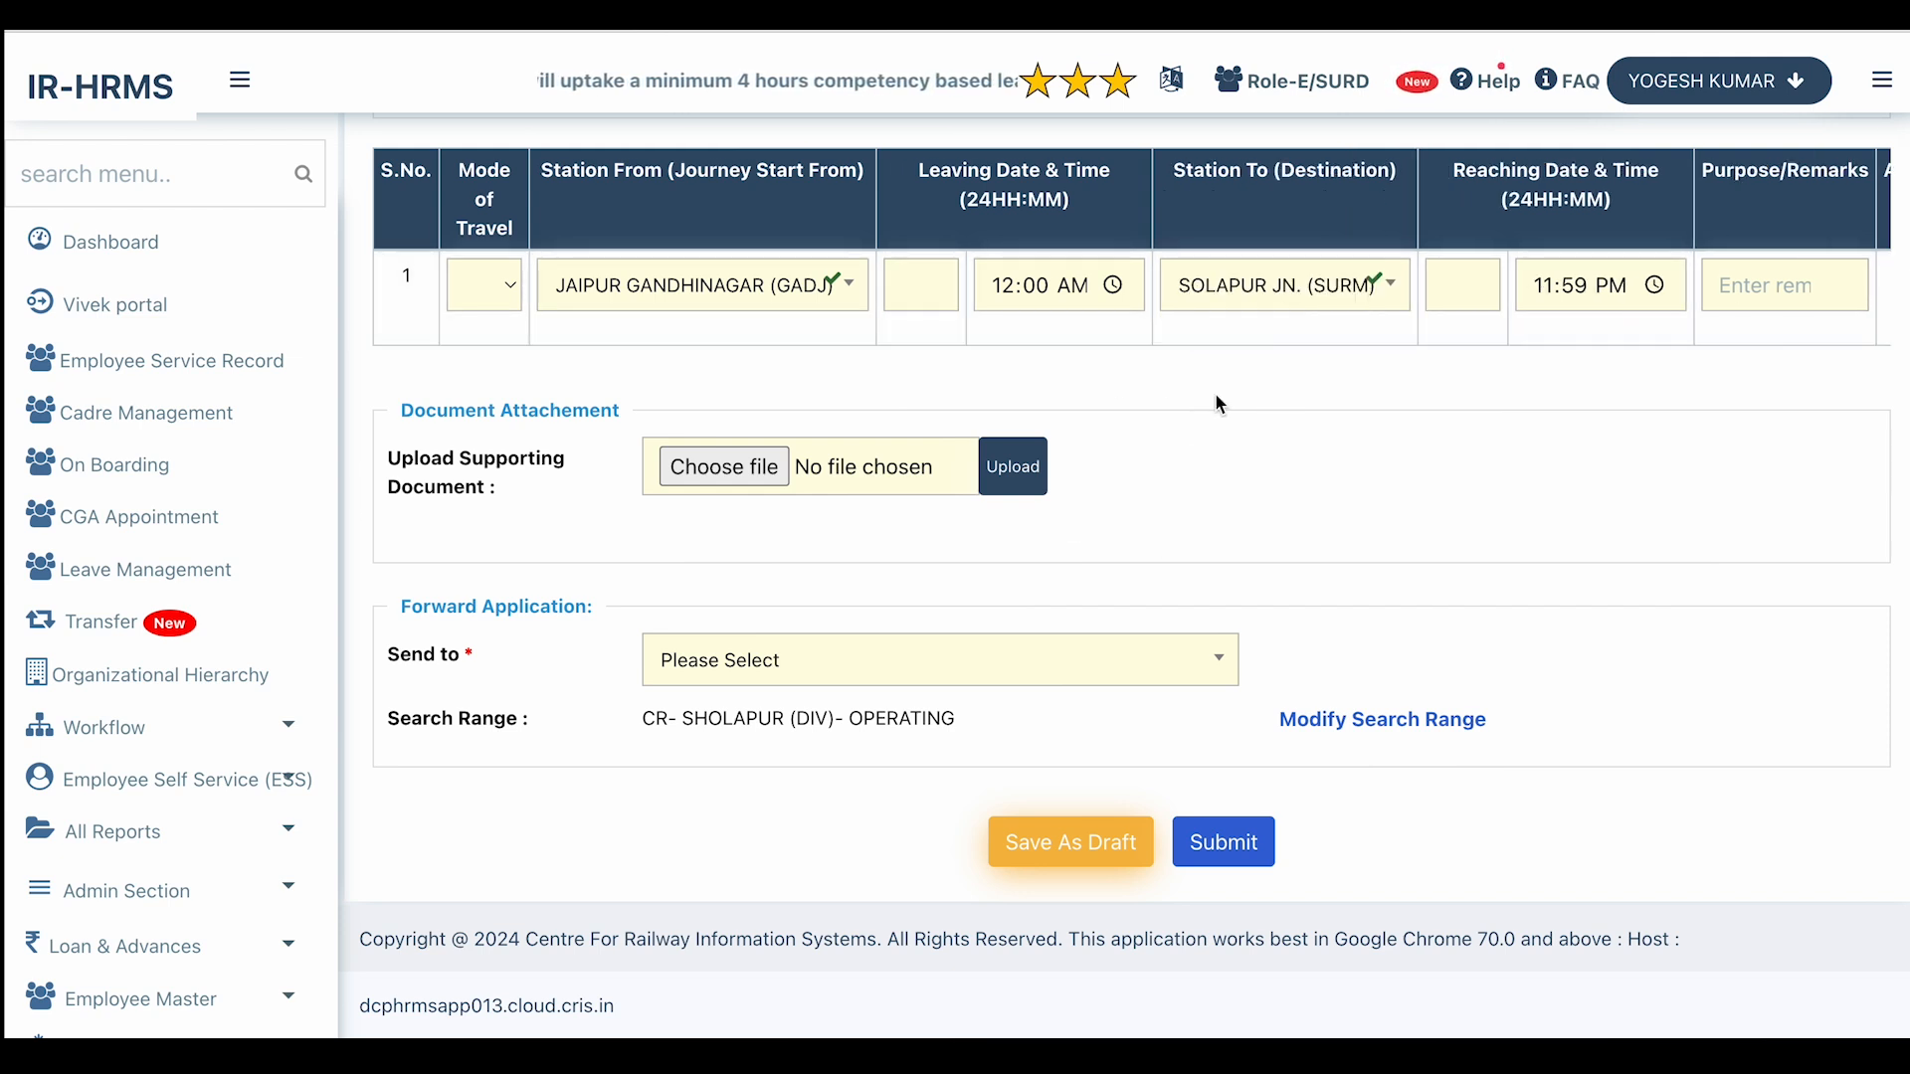
left_click(1335, 288)
type("su")
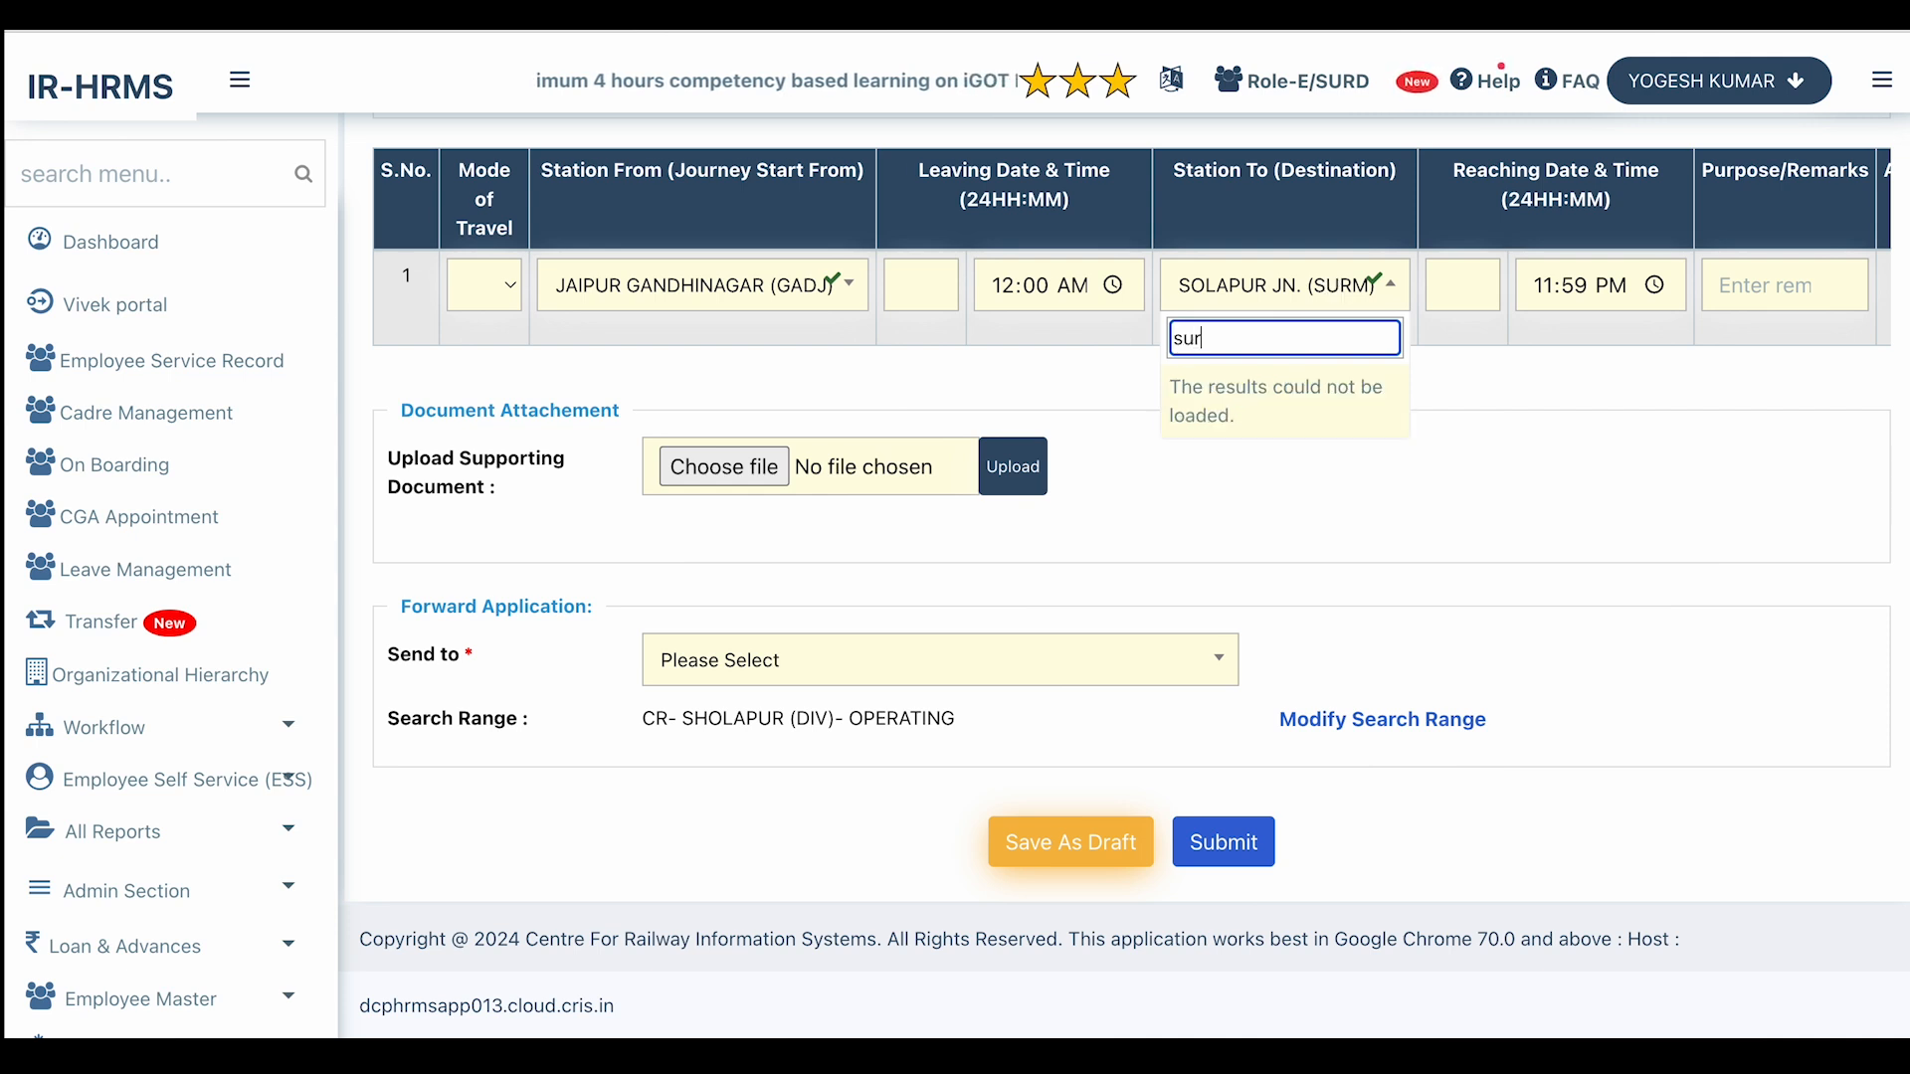
type("r")
key("BackSpace")
key("BackSpace")
key("BackSpace")
type("solap")
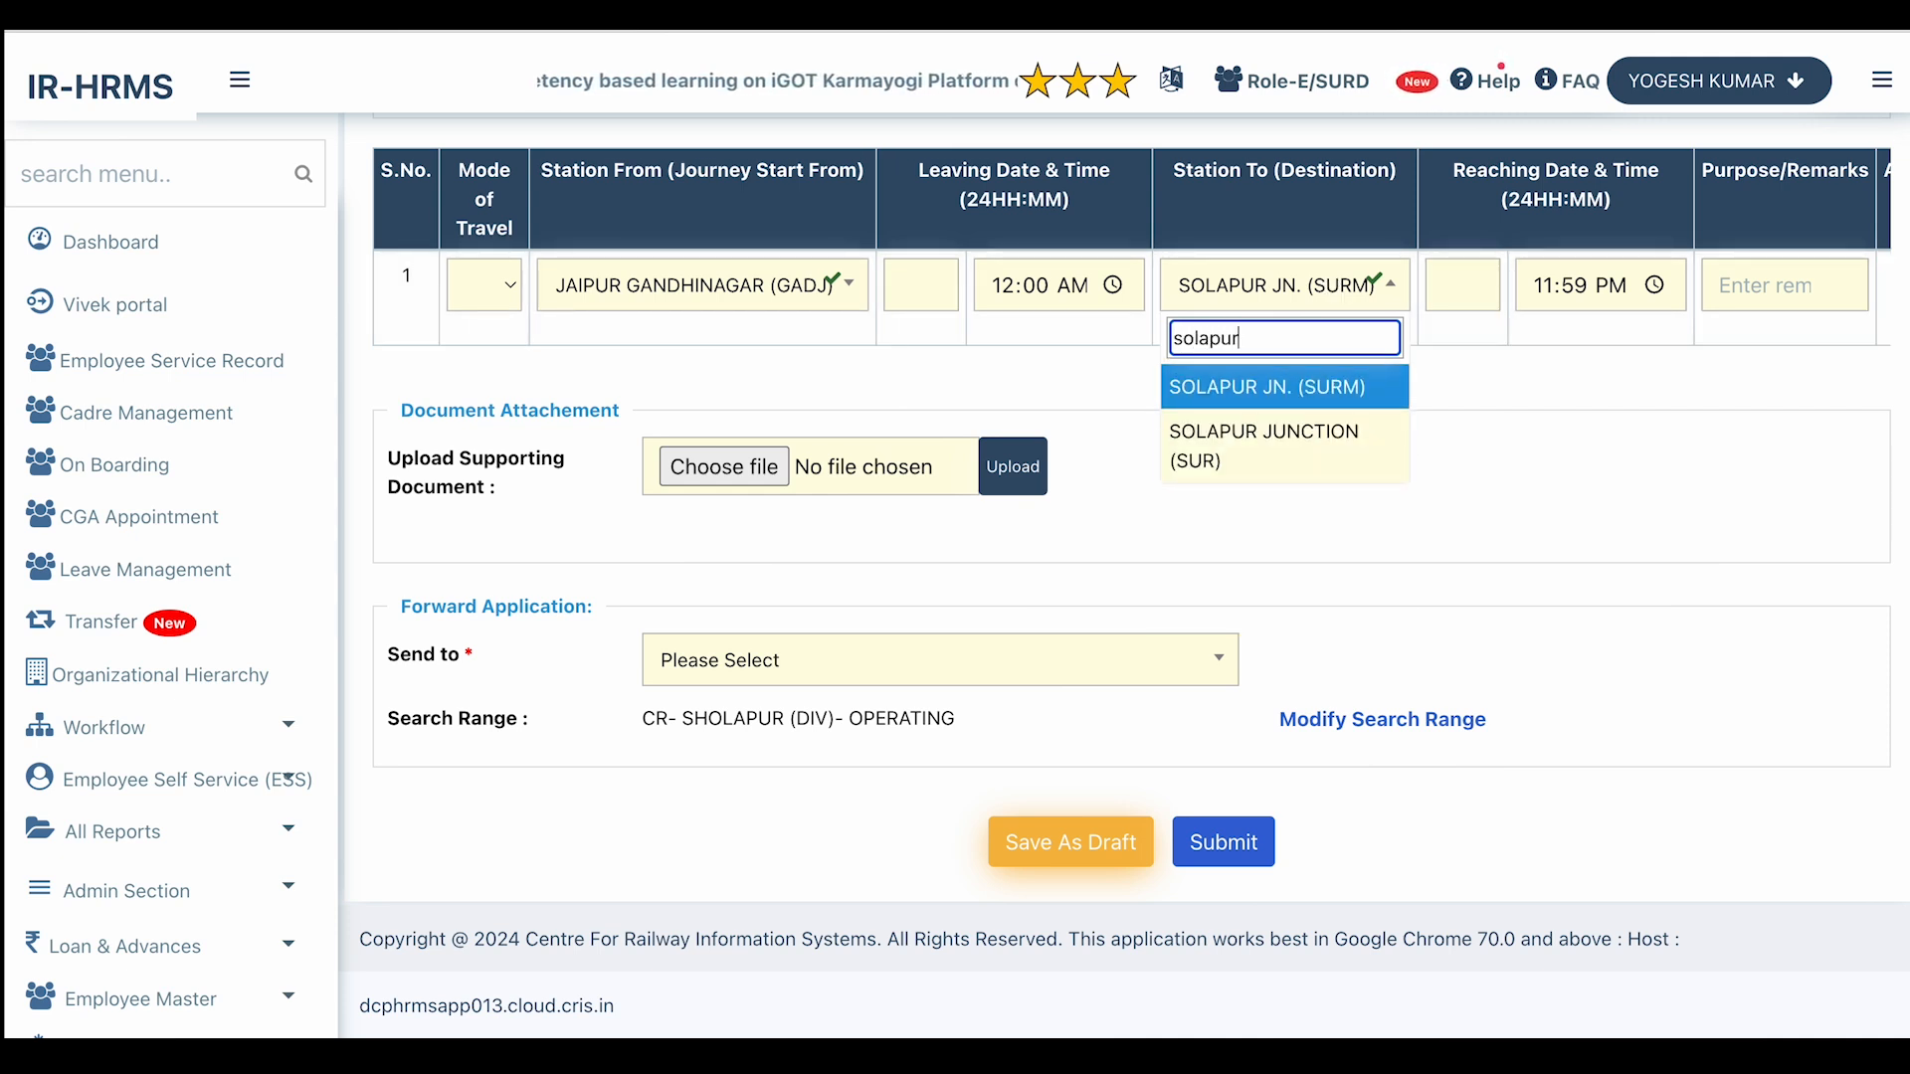
left_click(1315, 450)
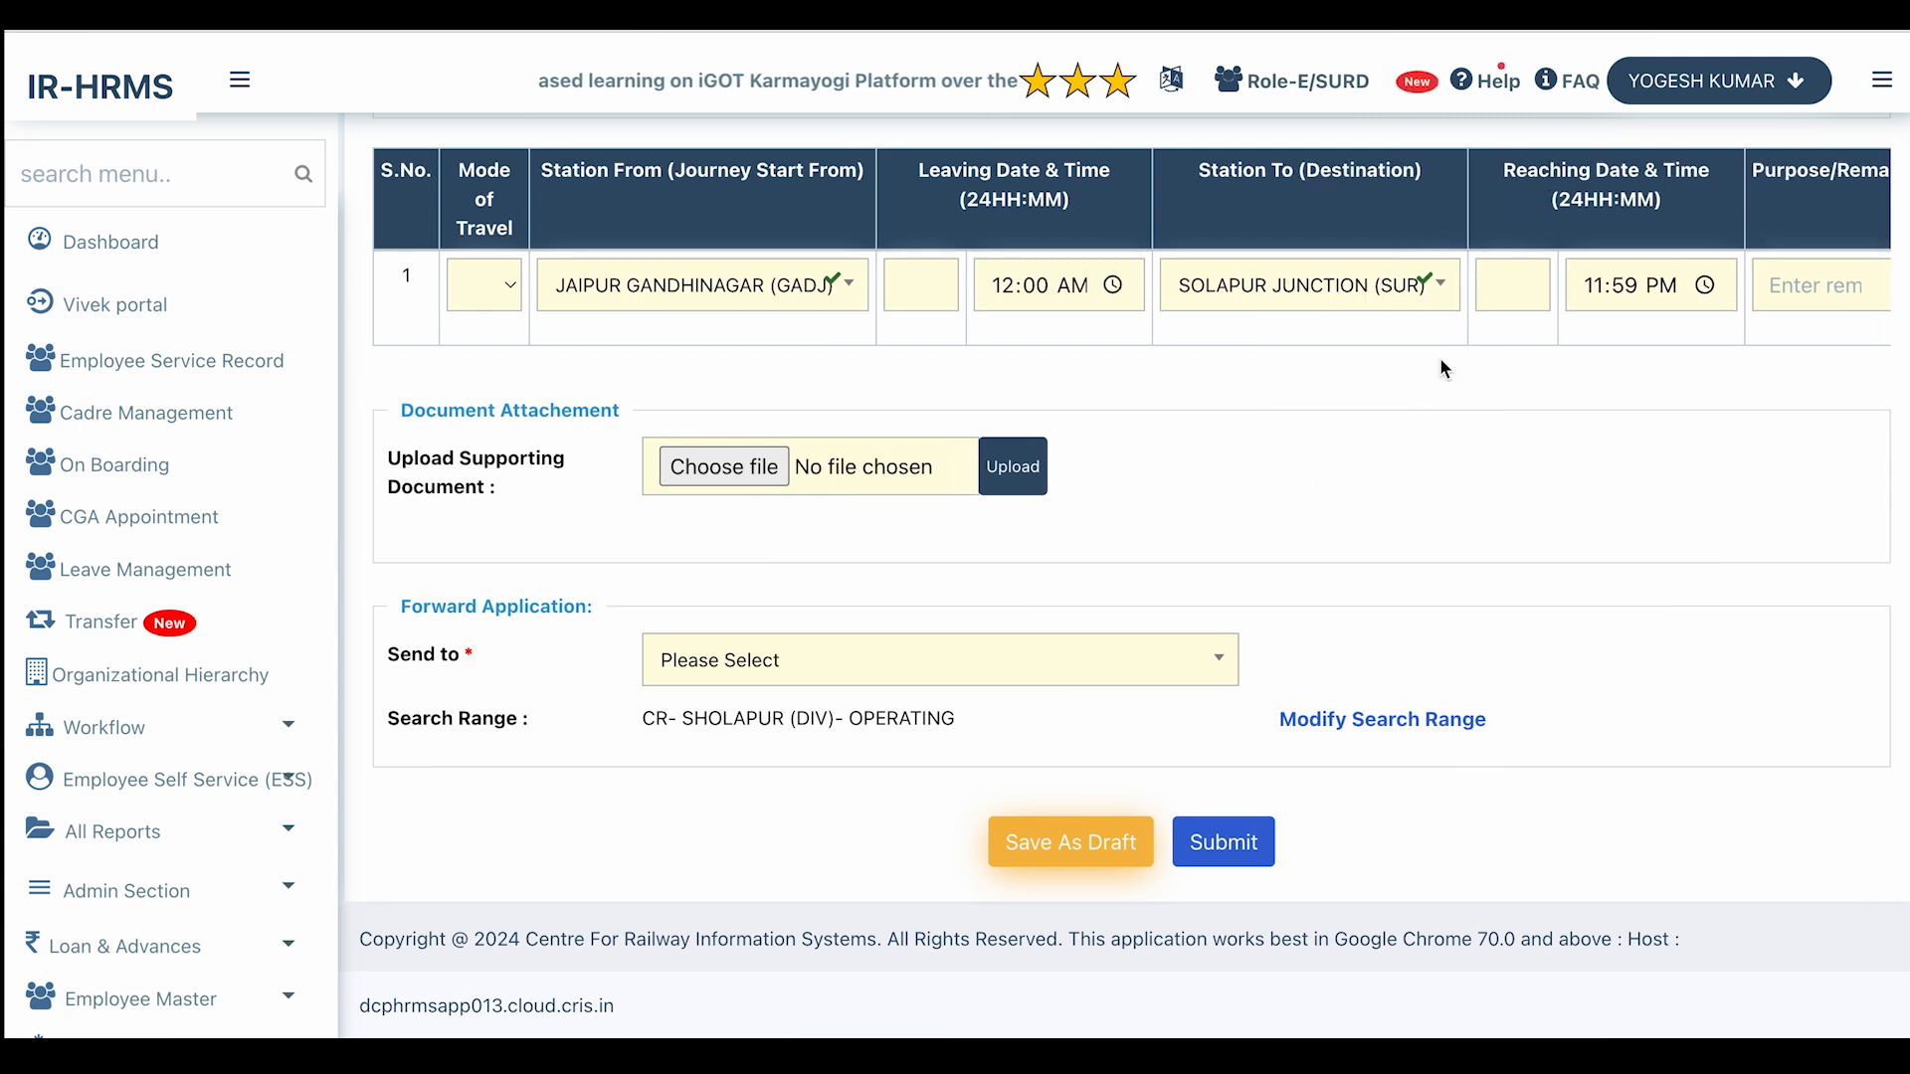
Enter 'office work' as the first leg's purpose and add a second journey row.
left_click(1512, 284)
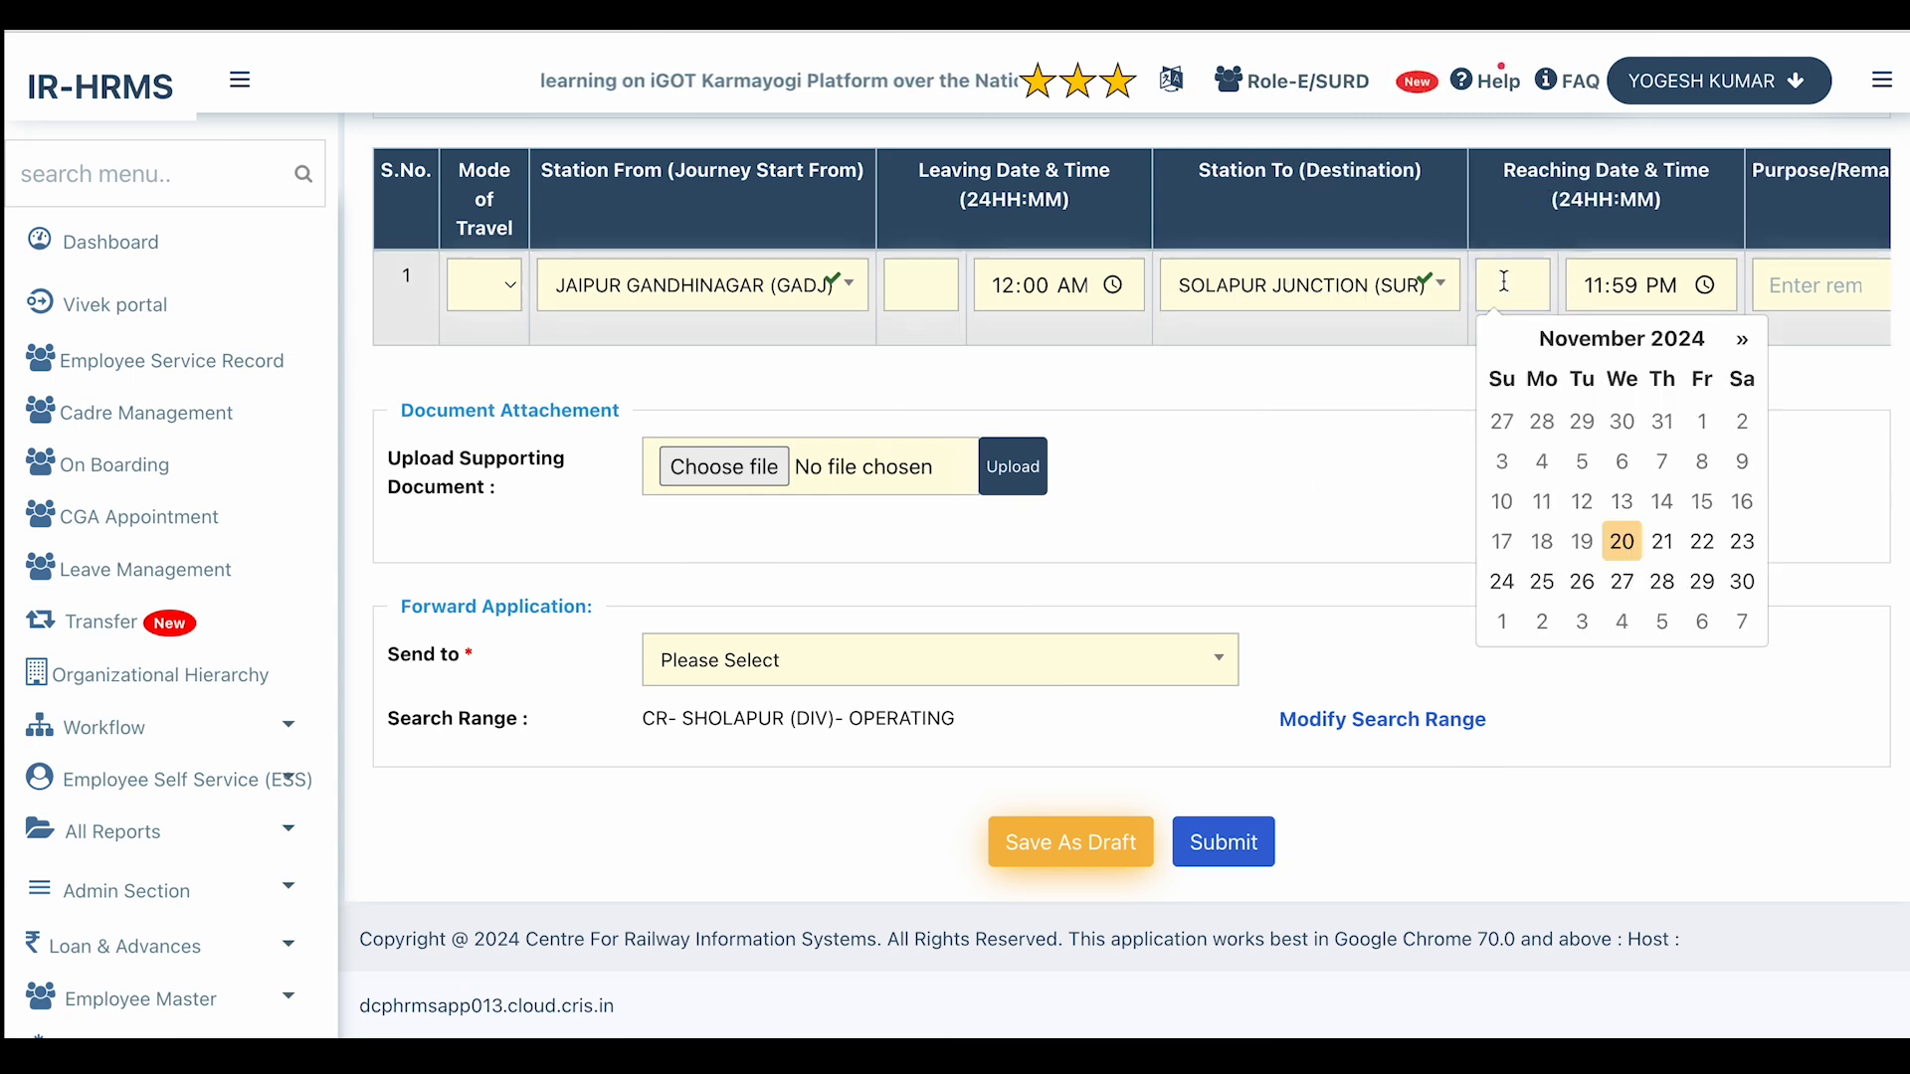
left_click(1742, 544)
left_click(1659, 288)
left_click(1783, 291)
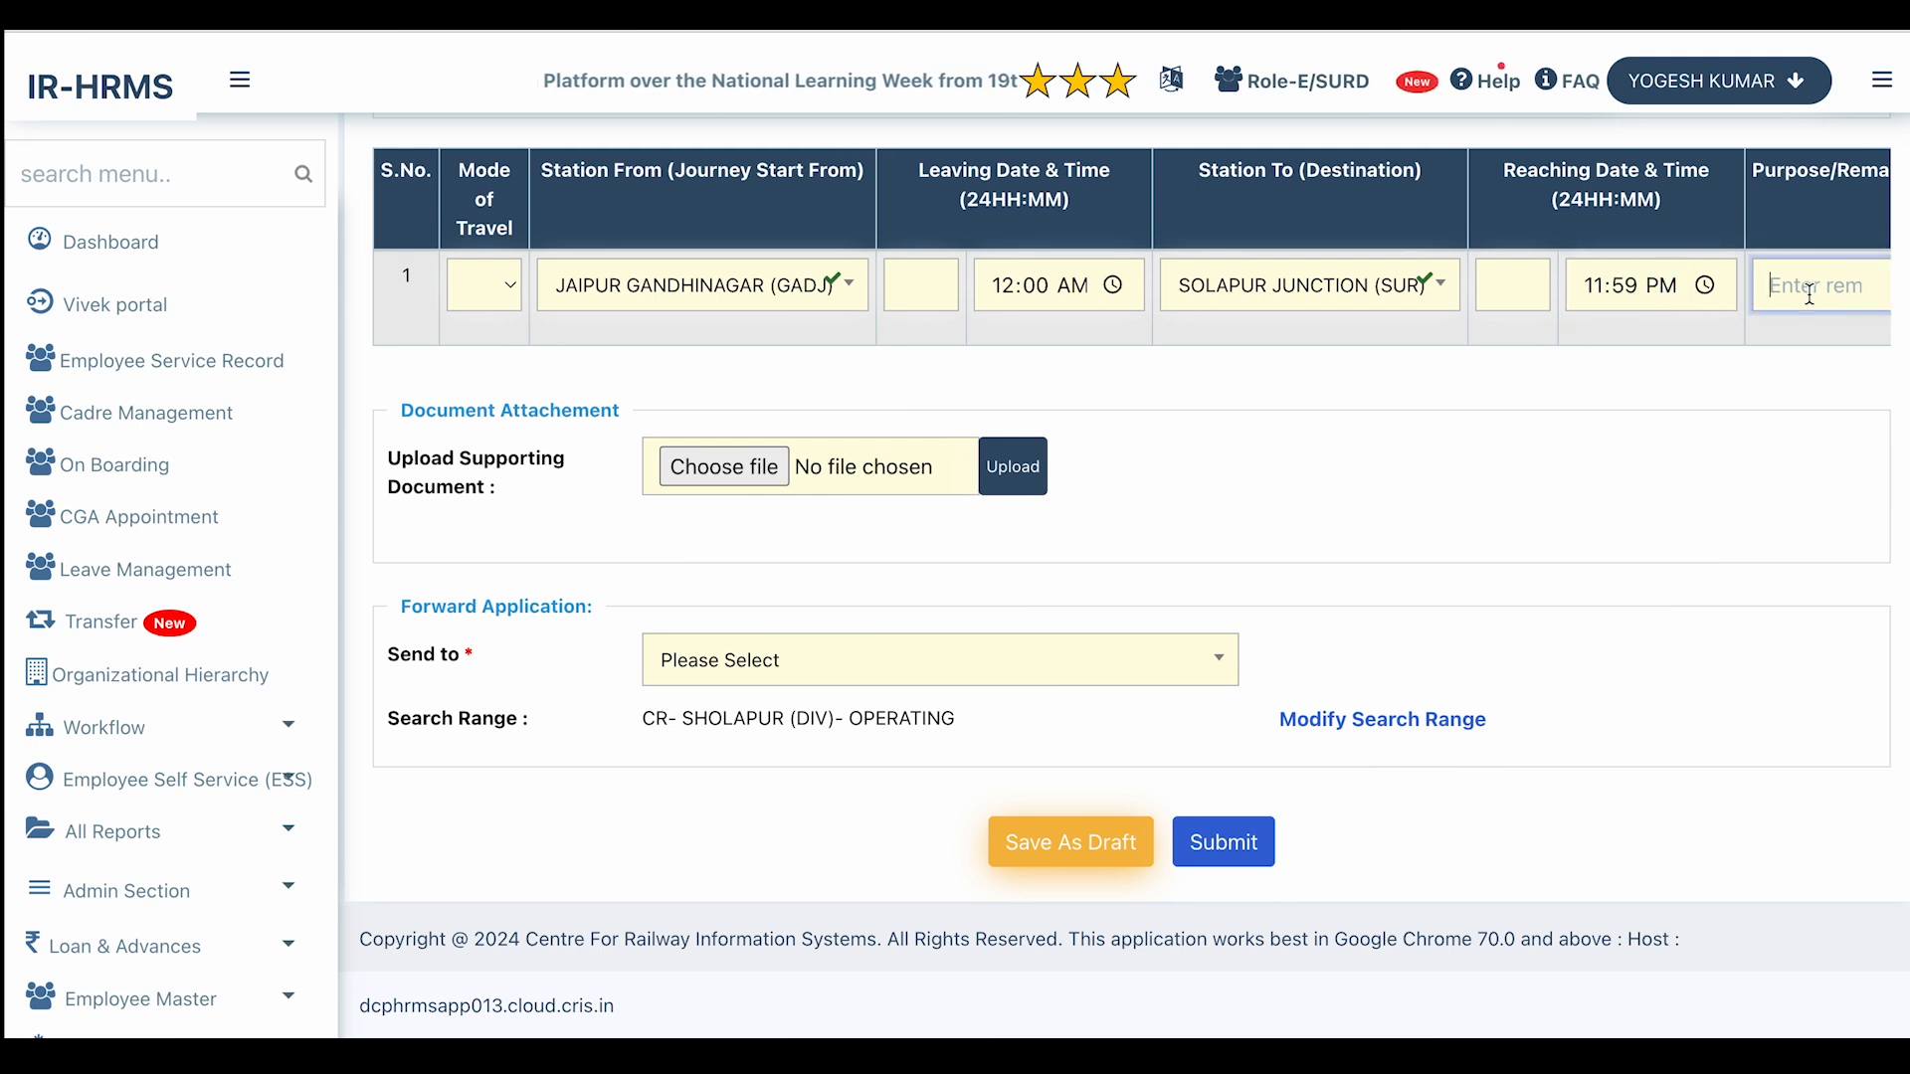
type("office")
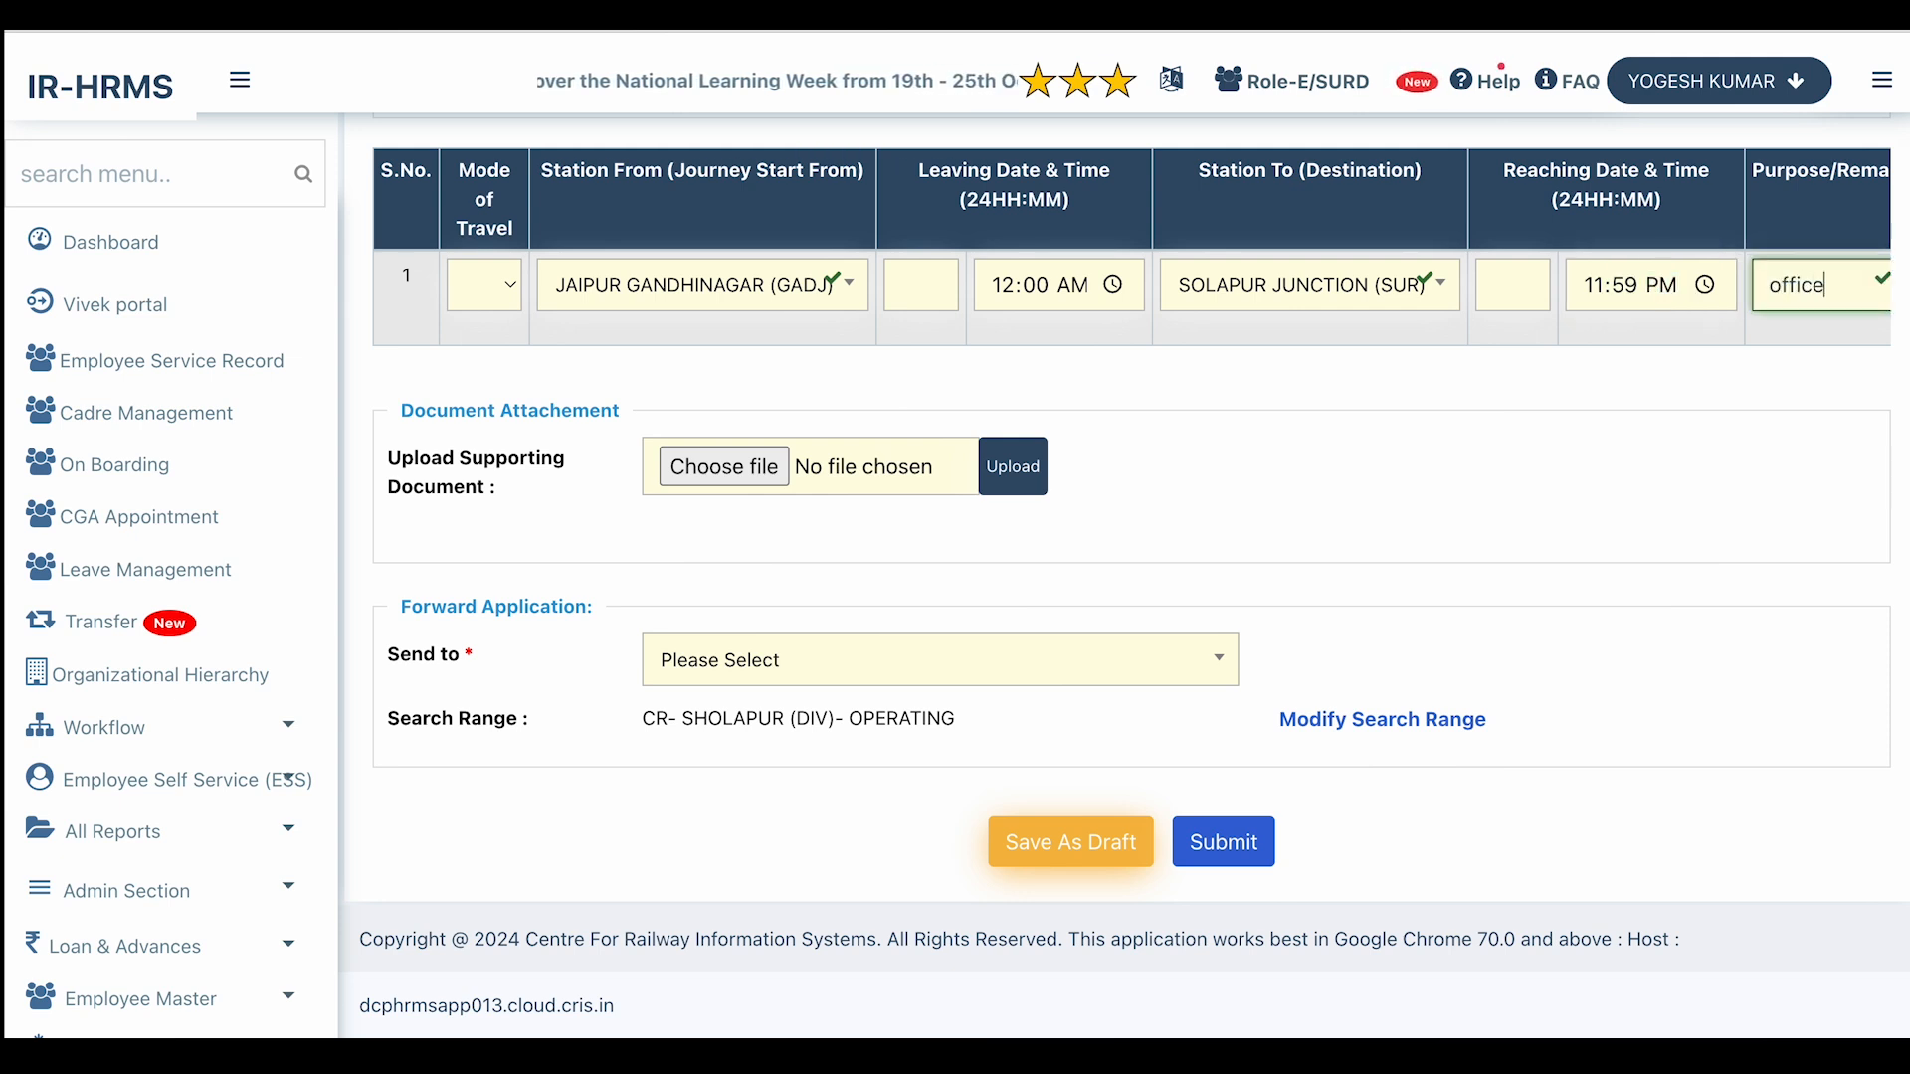
type(" work")
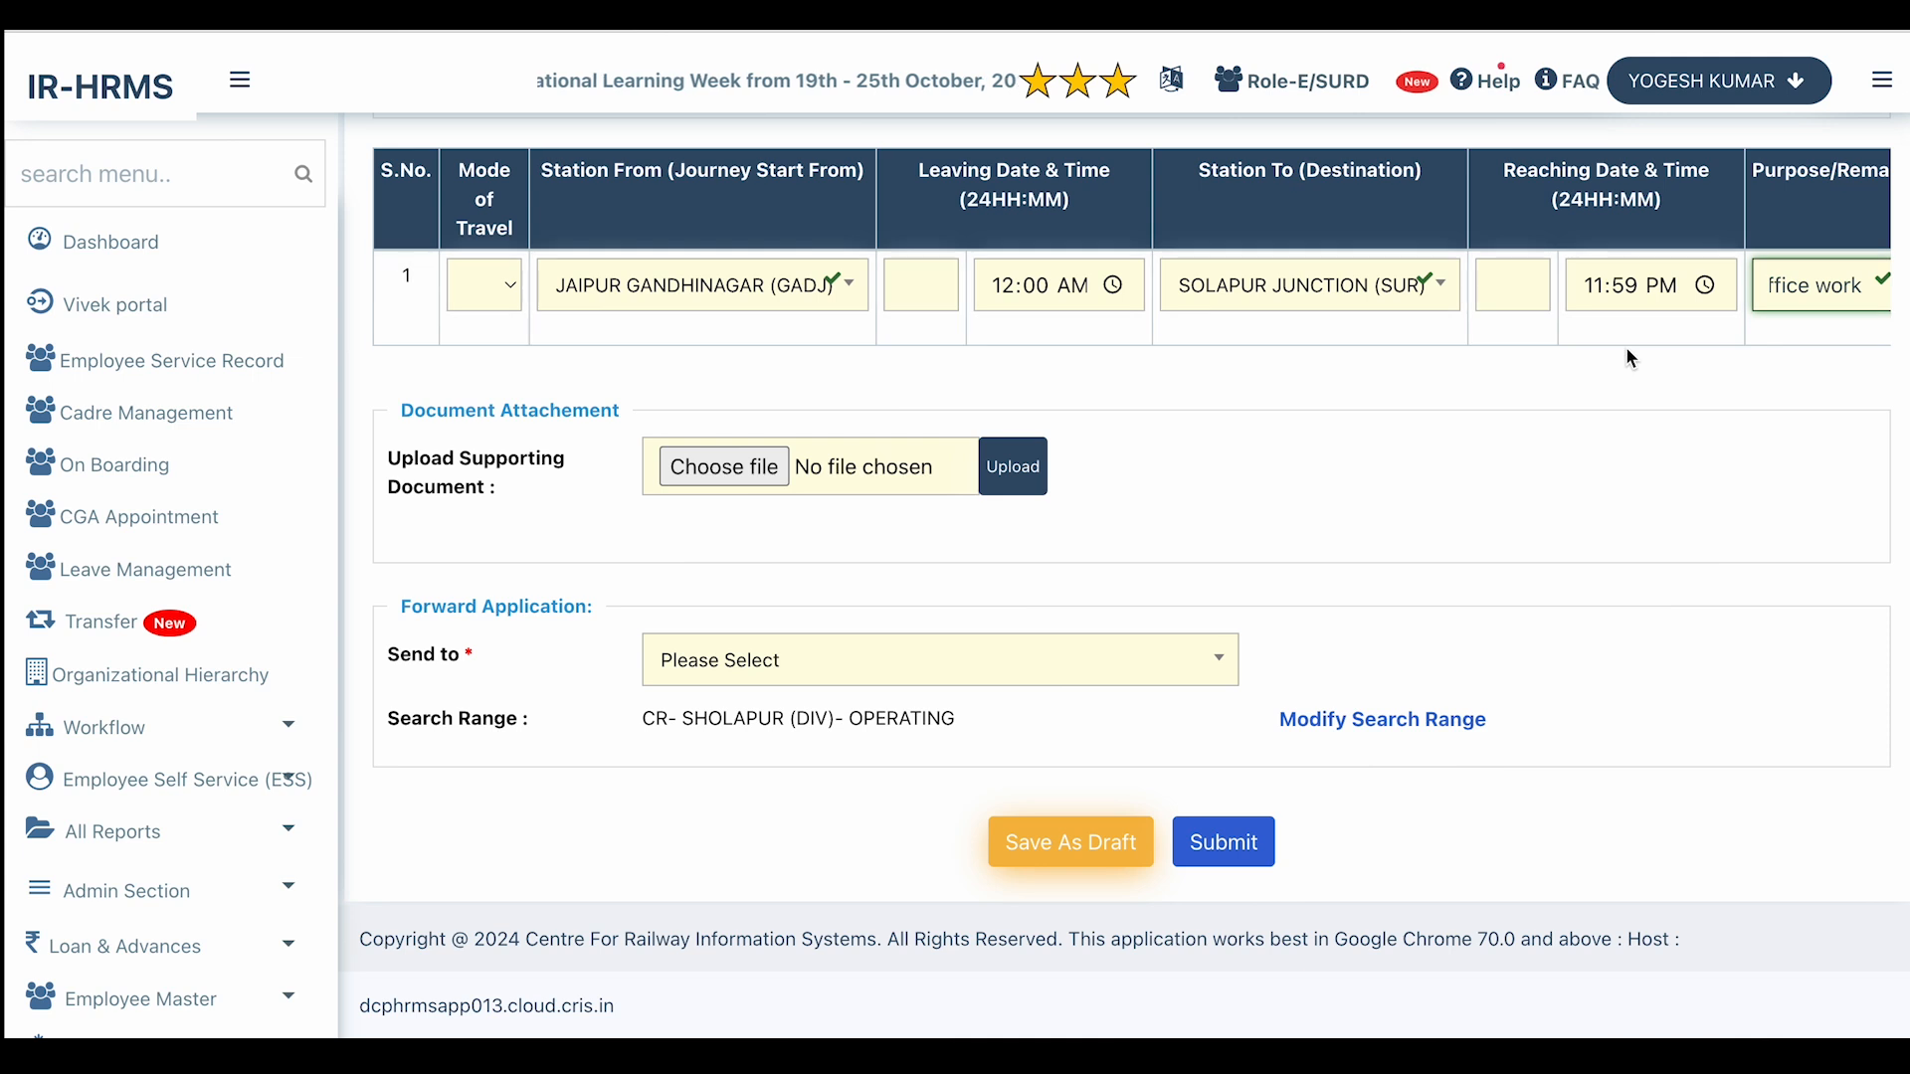
scroll(1638, 296, "right", 2)
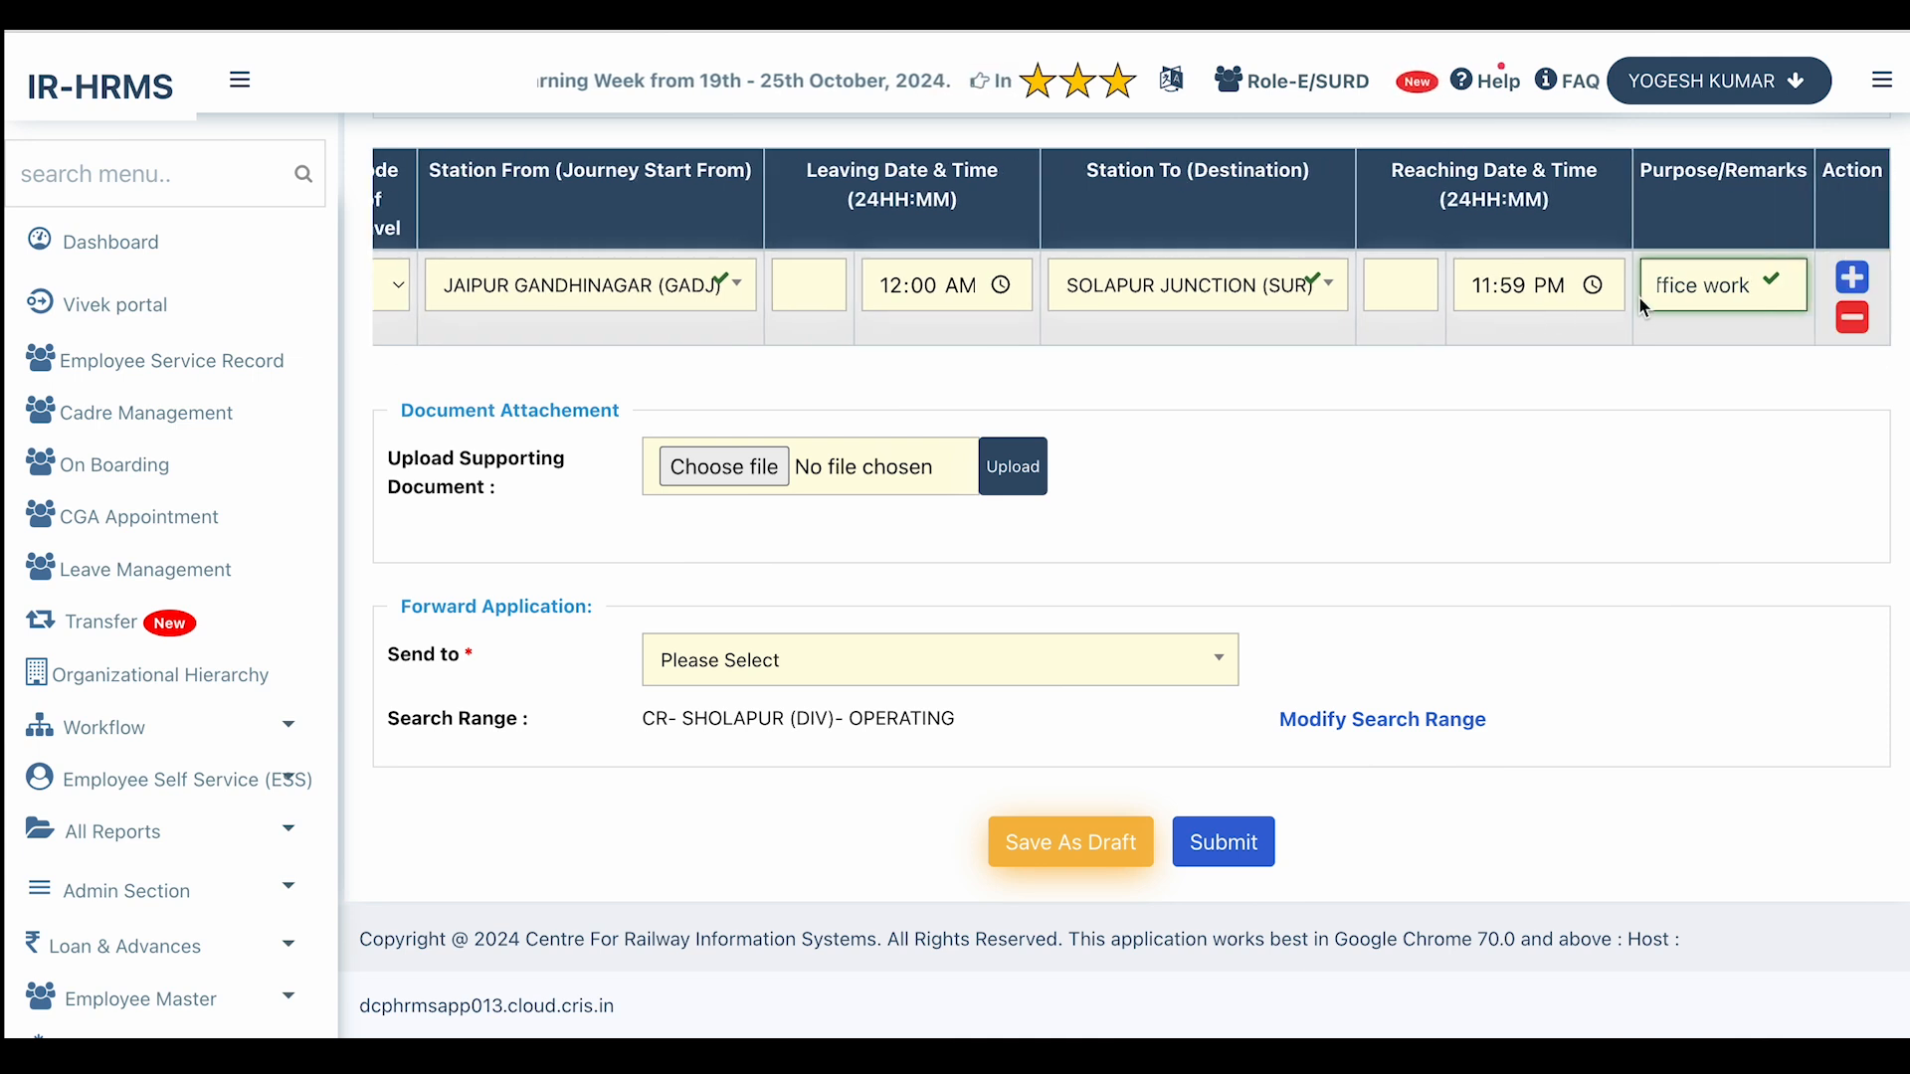
left_click(1854, 280)
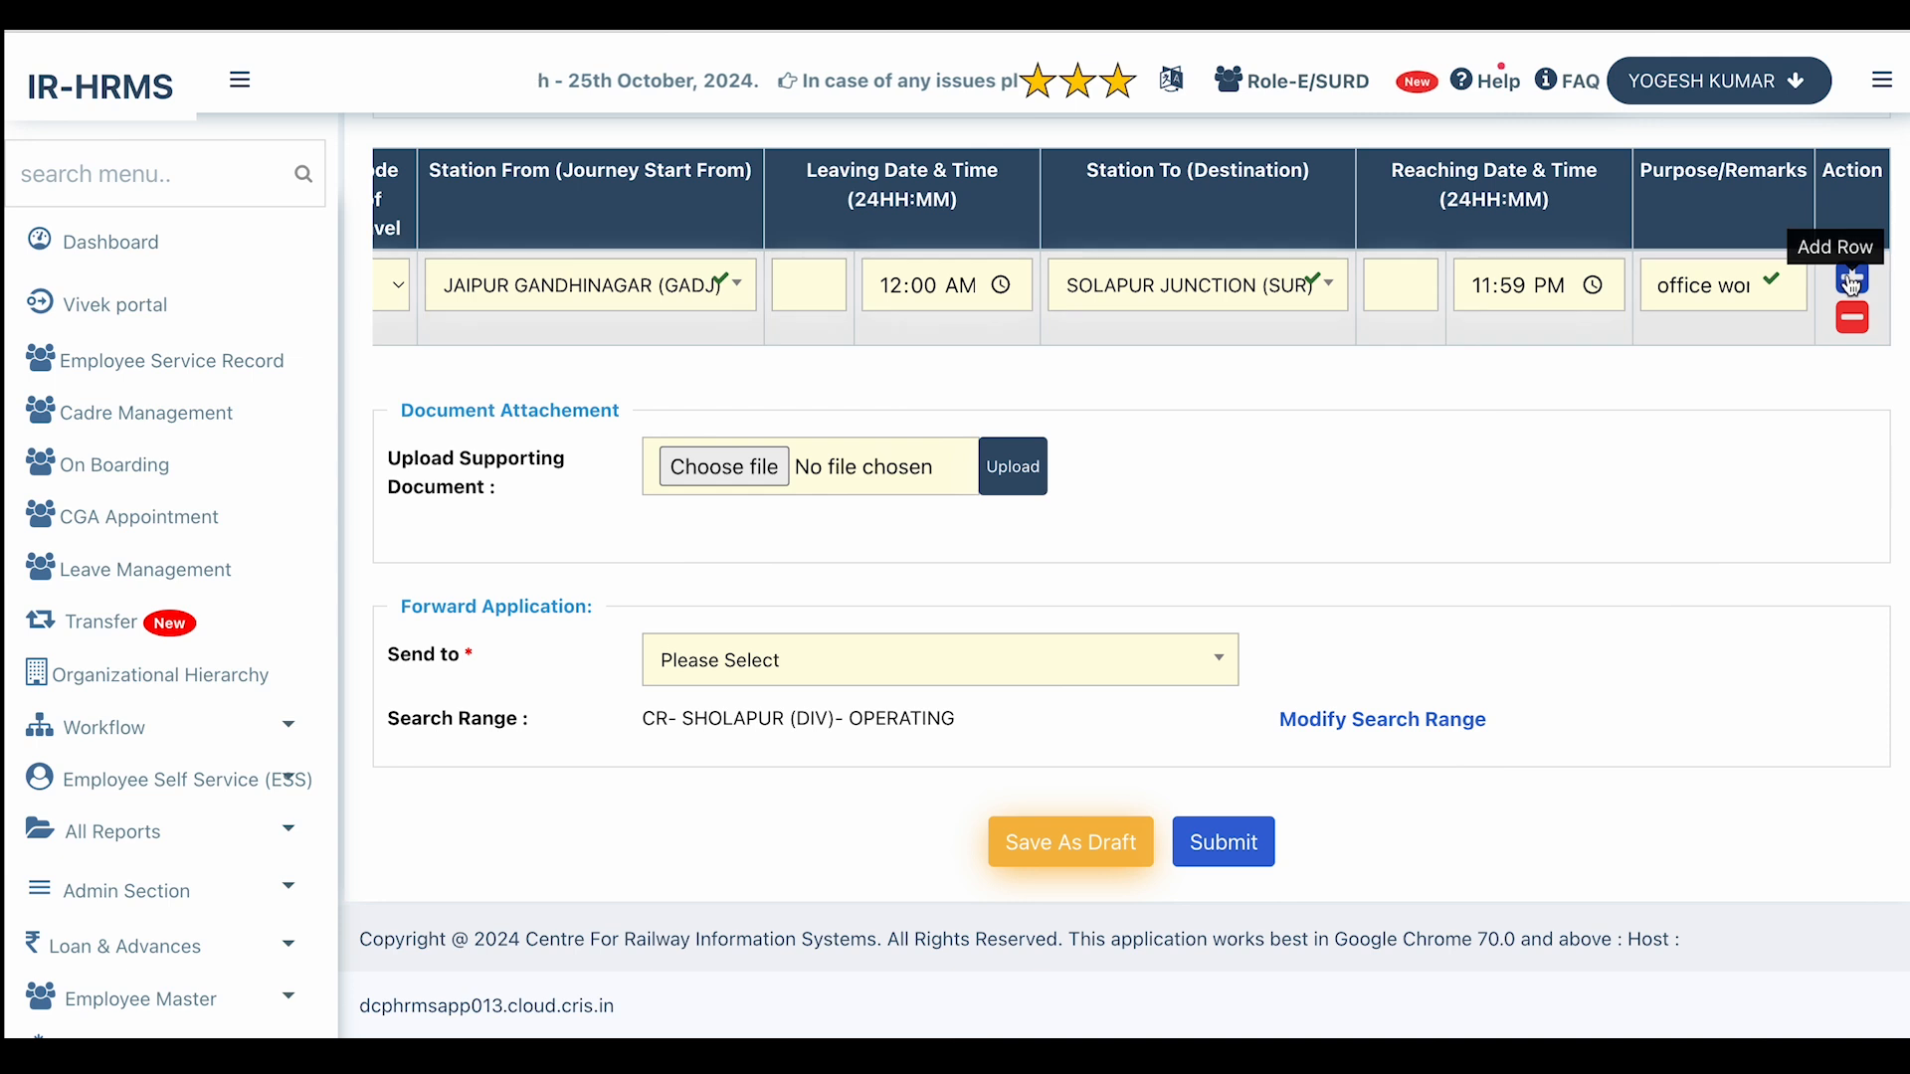
left_click(1852, 278)
Set the second leg's leaving time to 09:08 AM.
scroll(1151, 400, "left", 3)
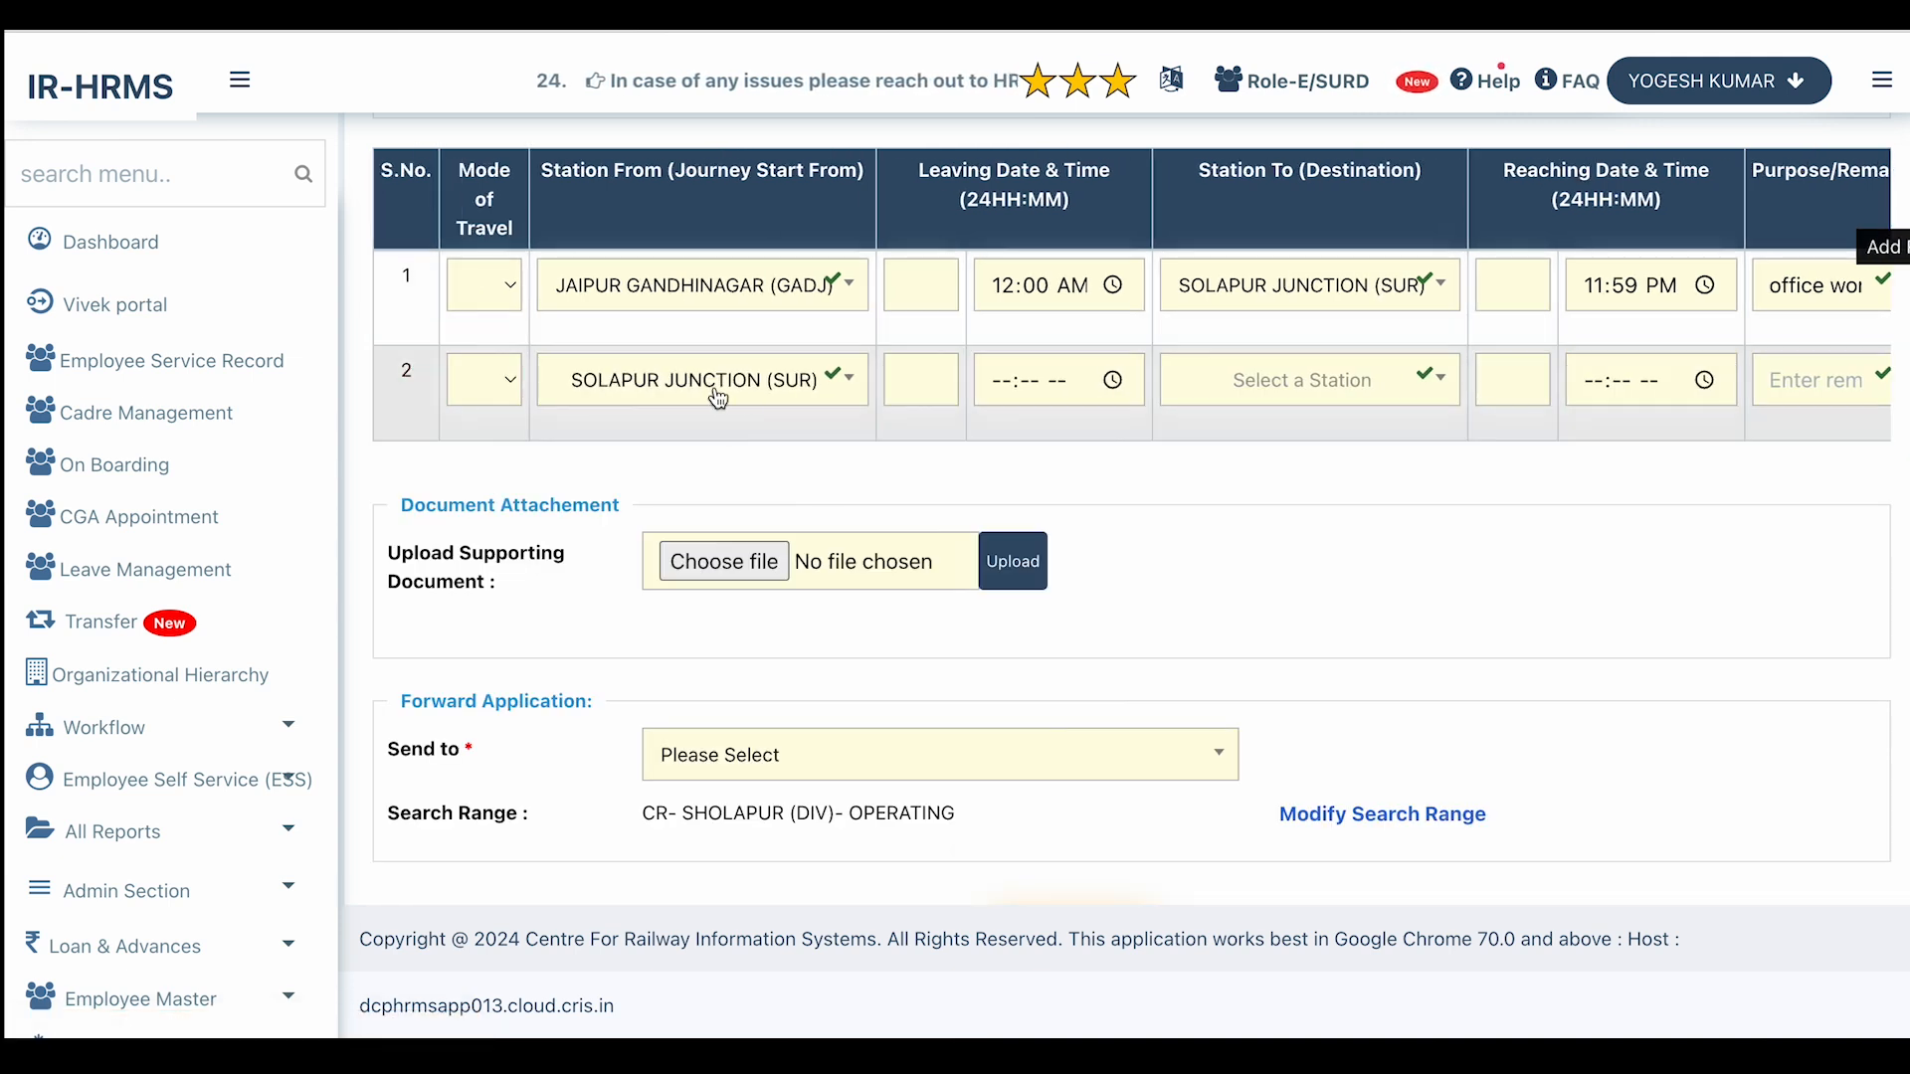
left_click(1036, 385)
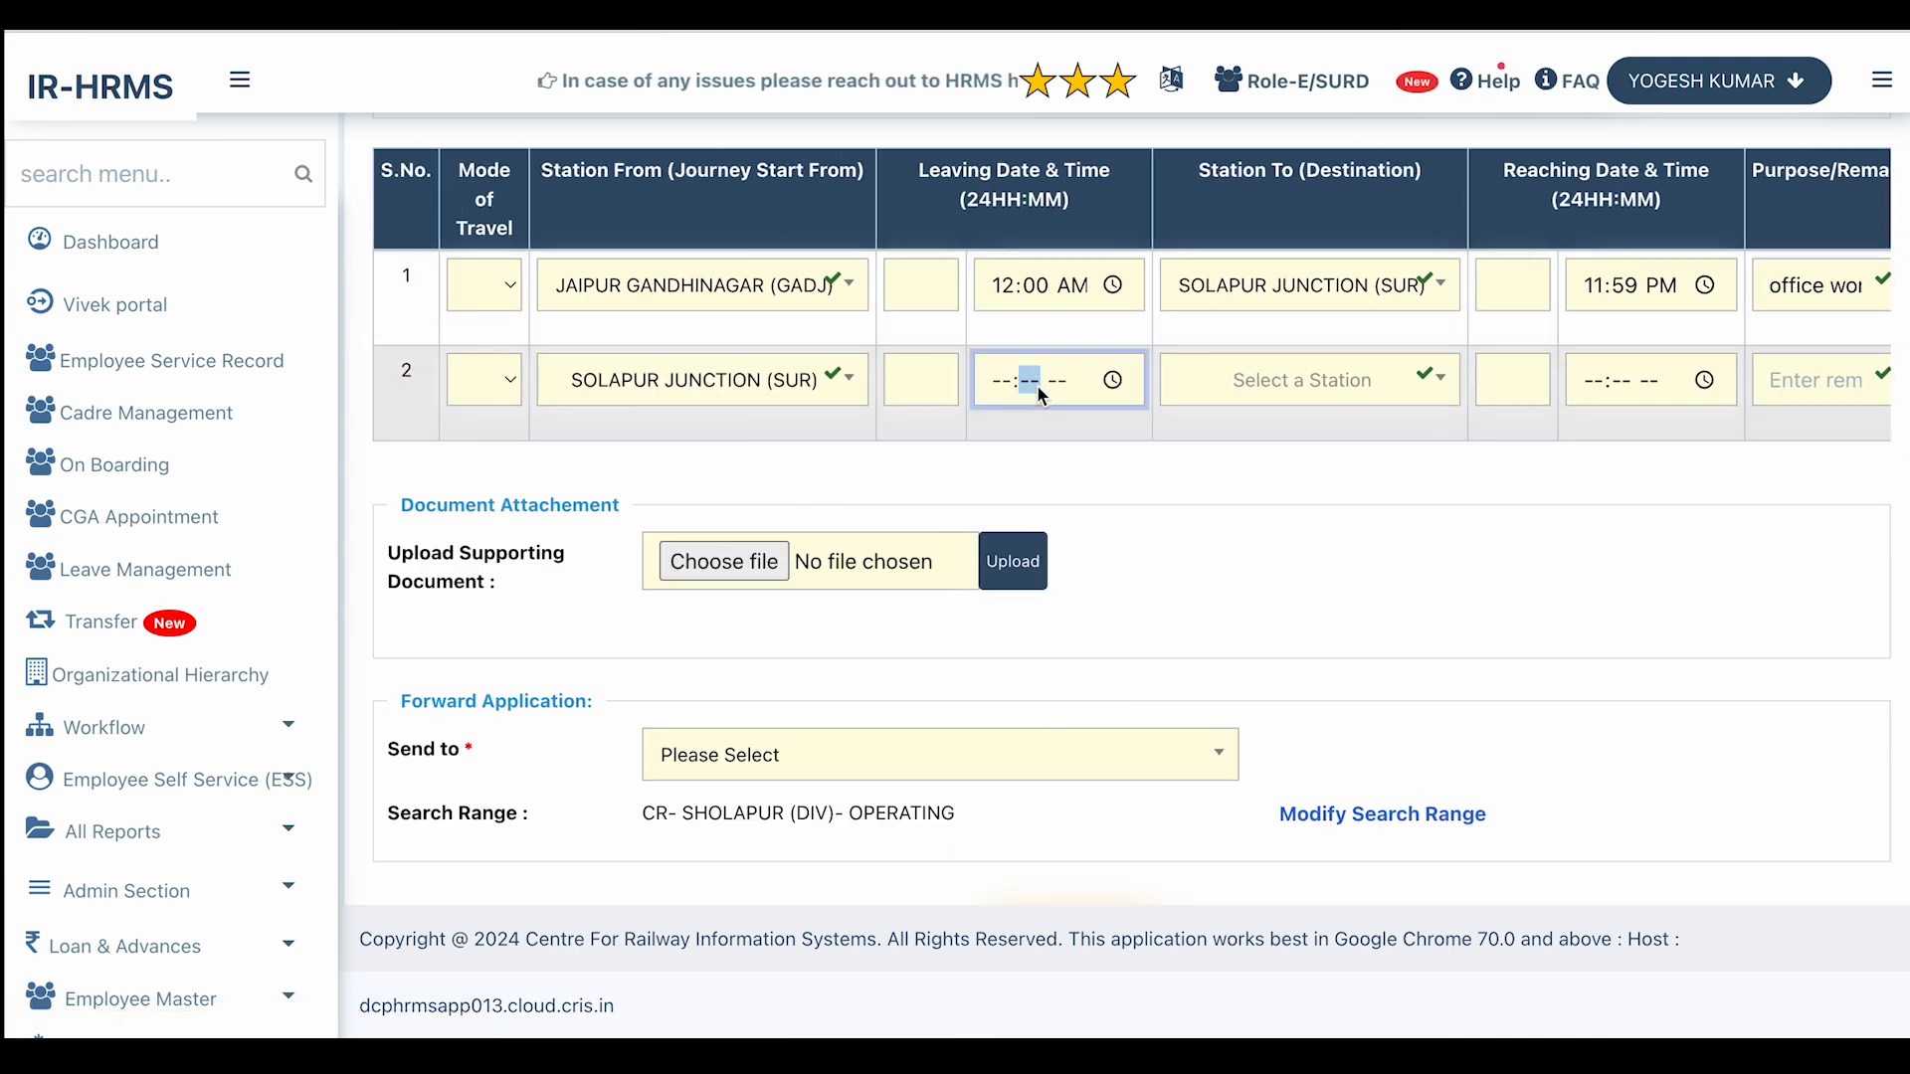
left_click(1115, 382)
left_click(925, 382)
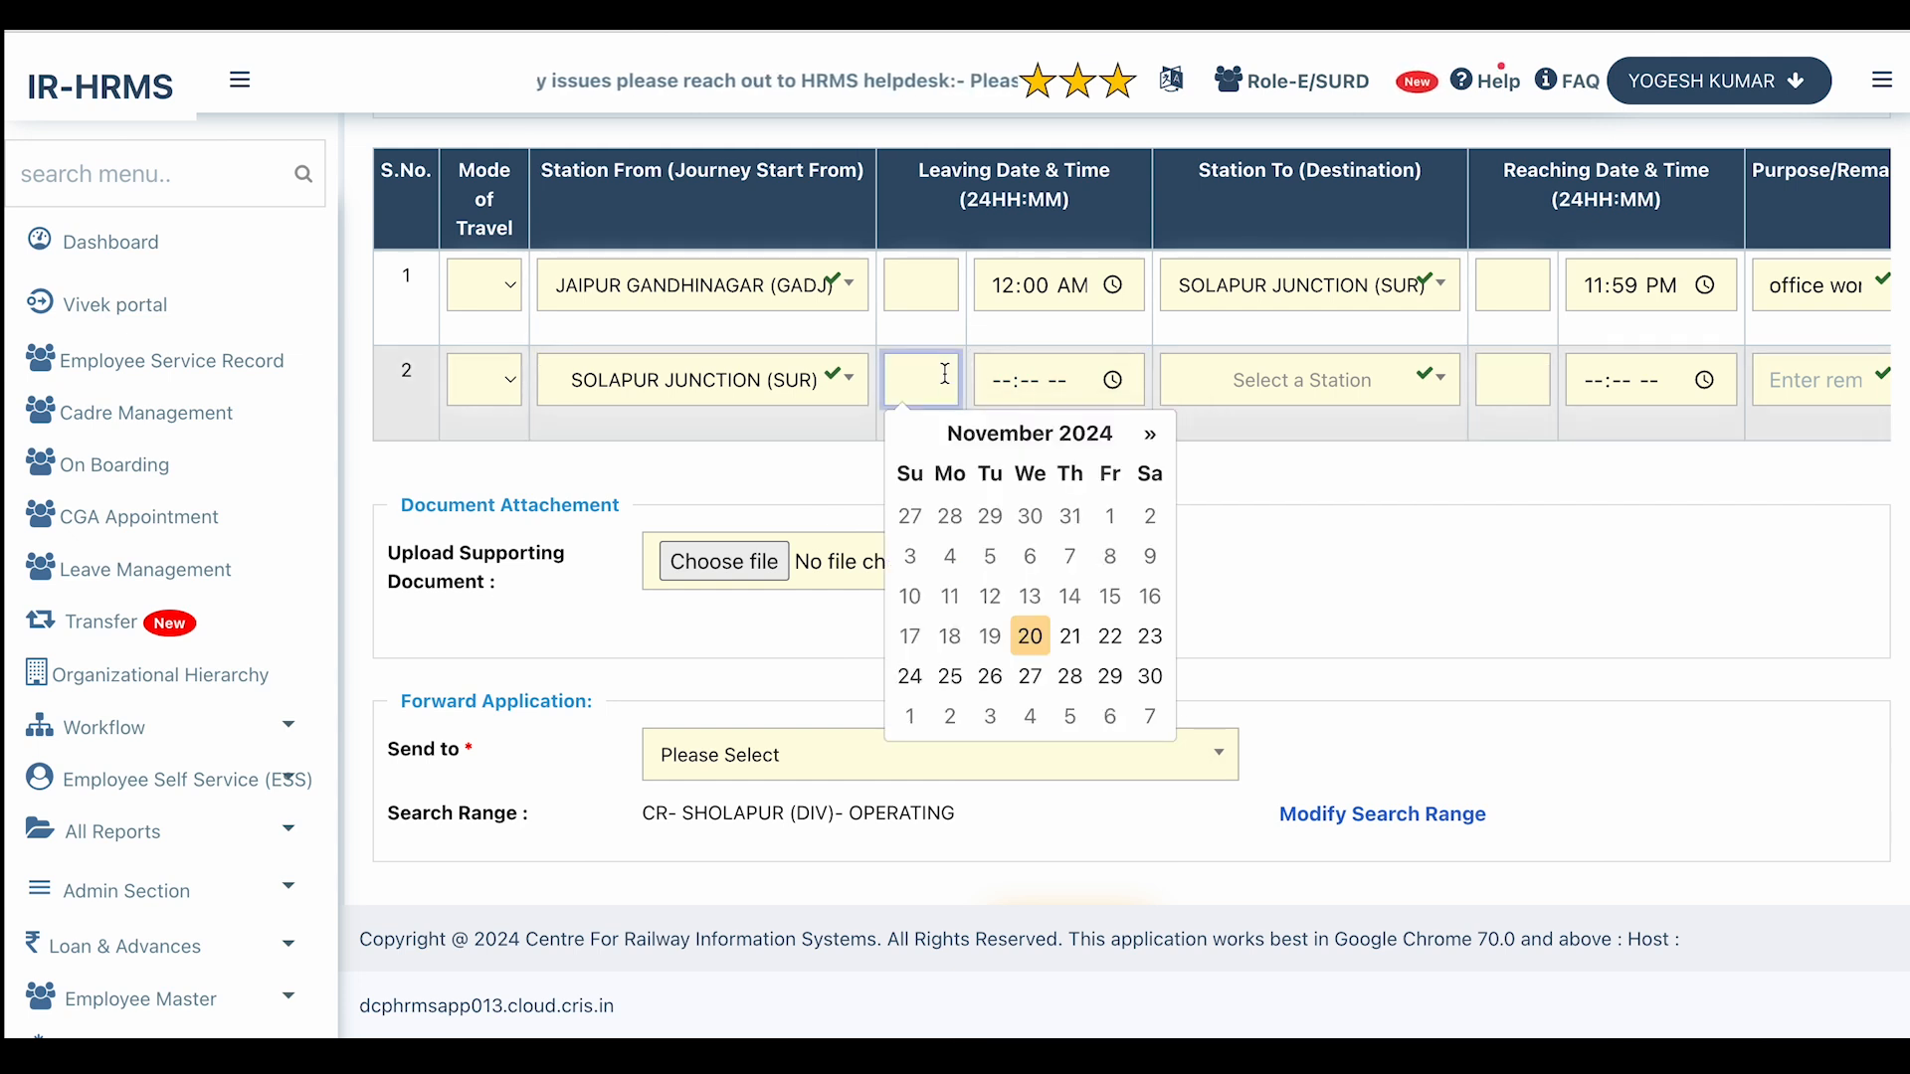
left_click(907, 679)
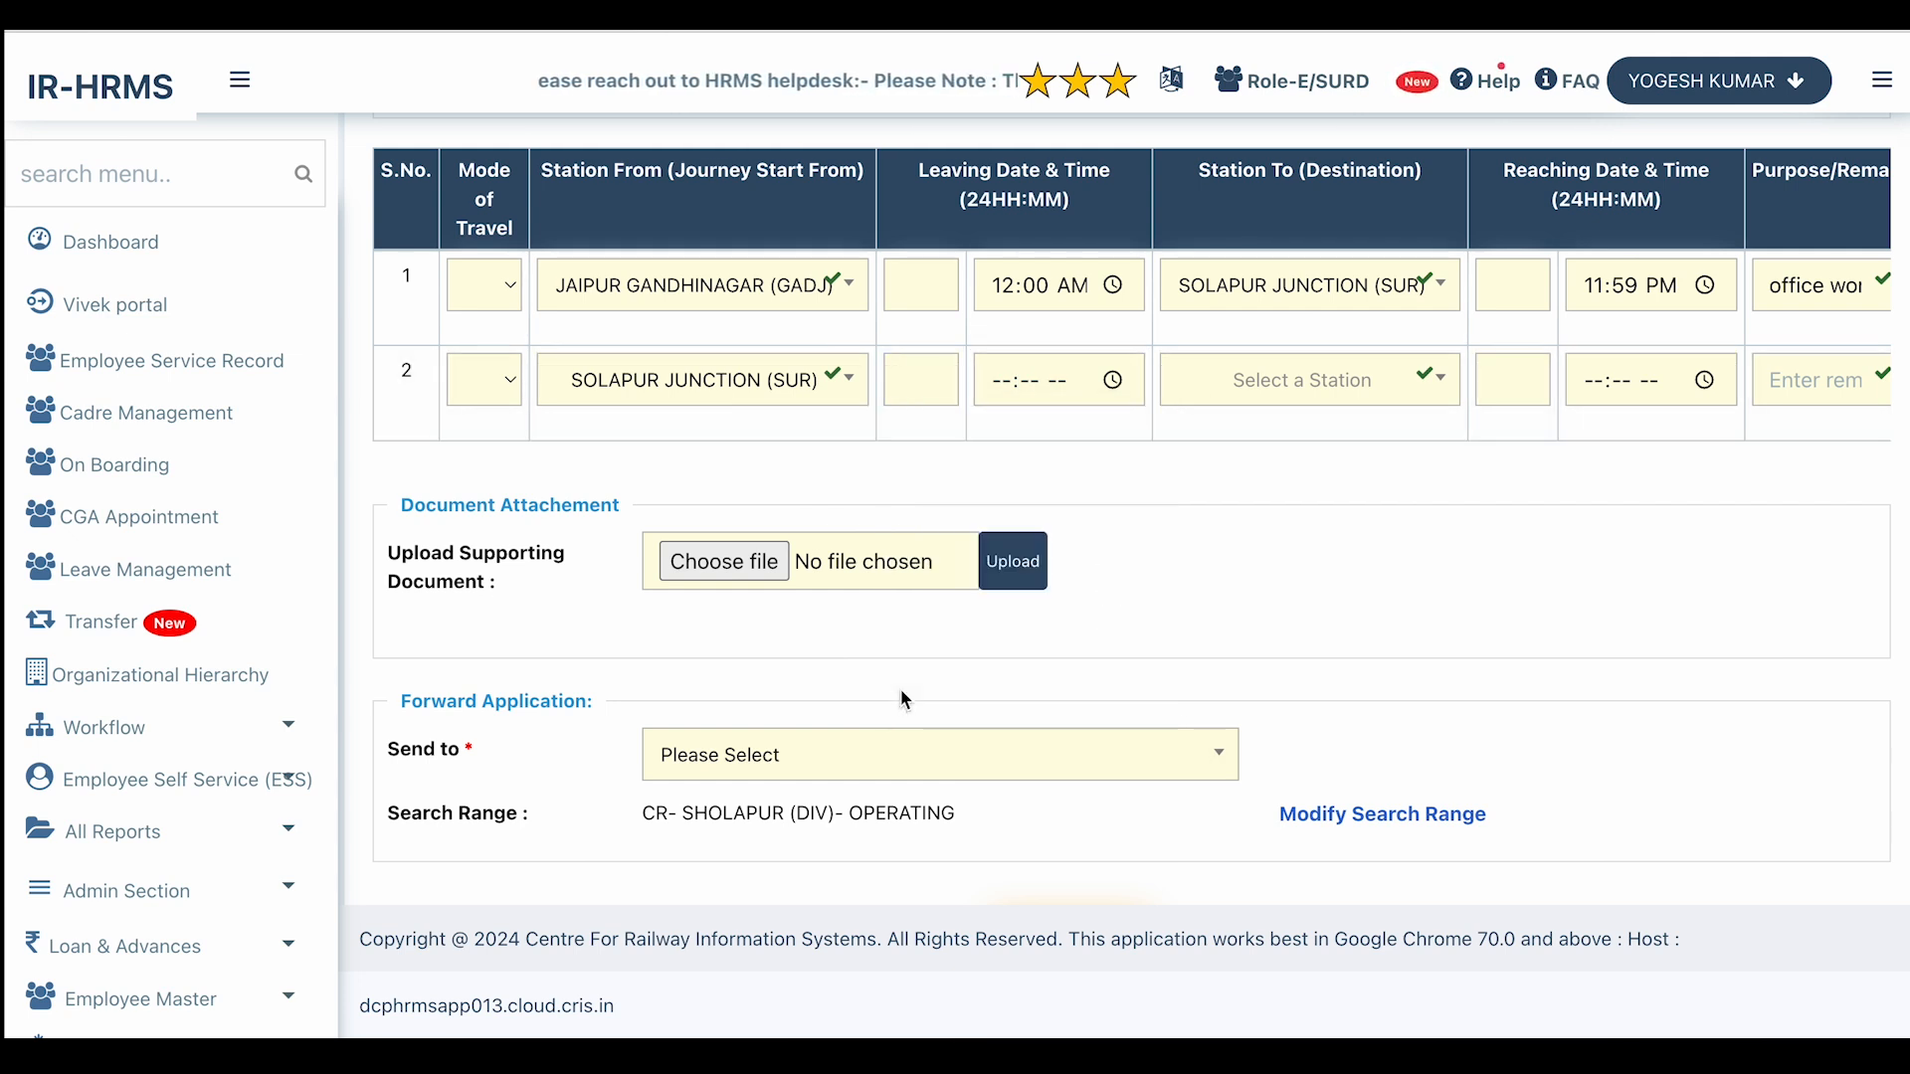
left_click(903, 399)
left_click(958, 681)
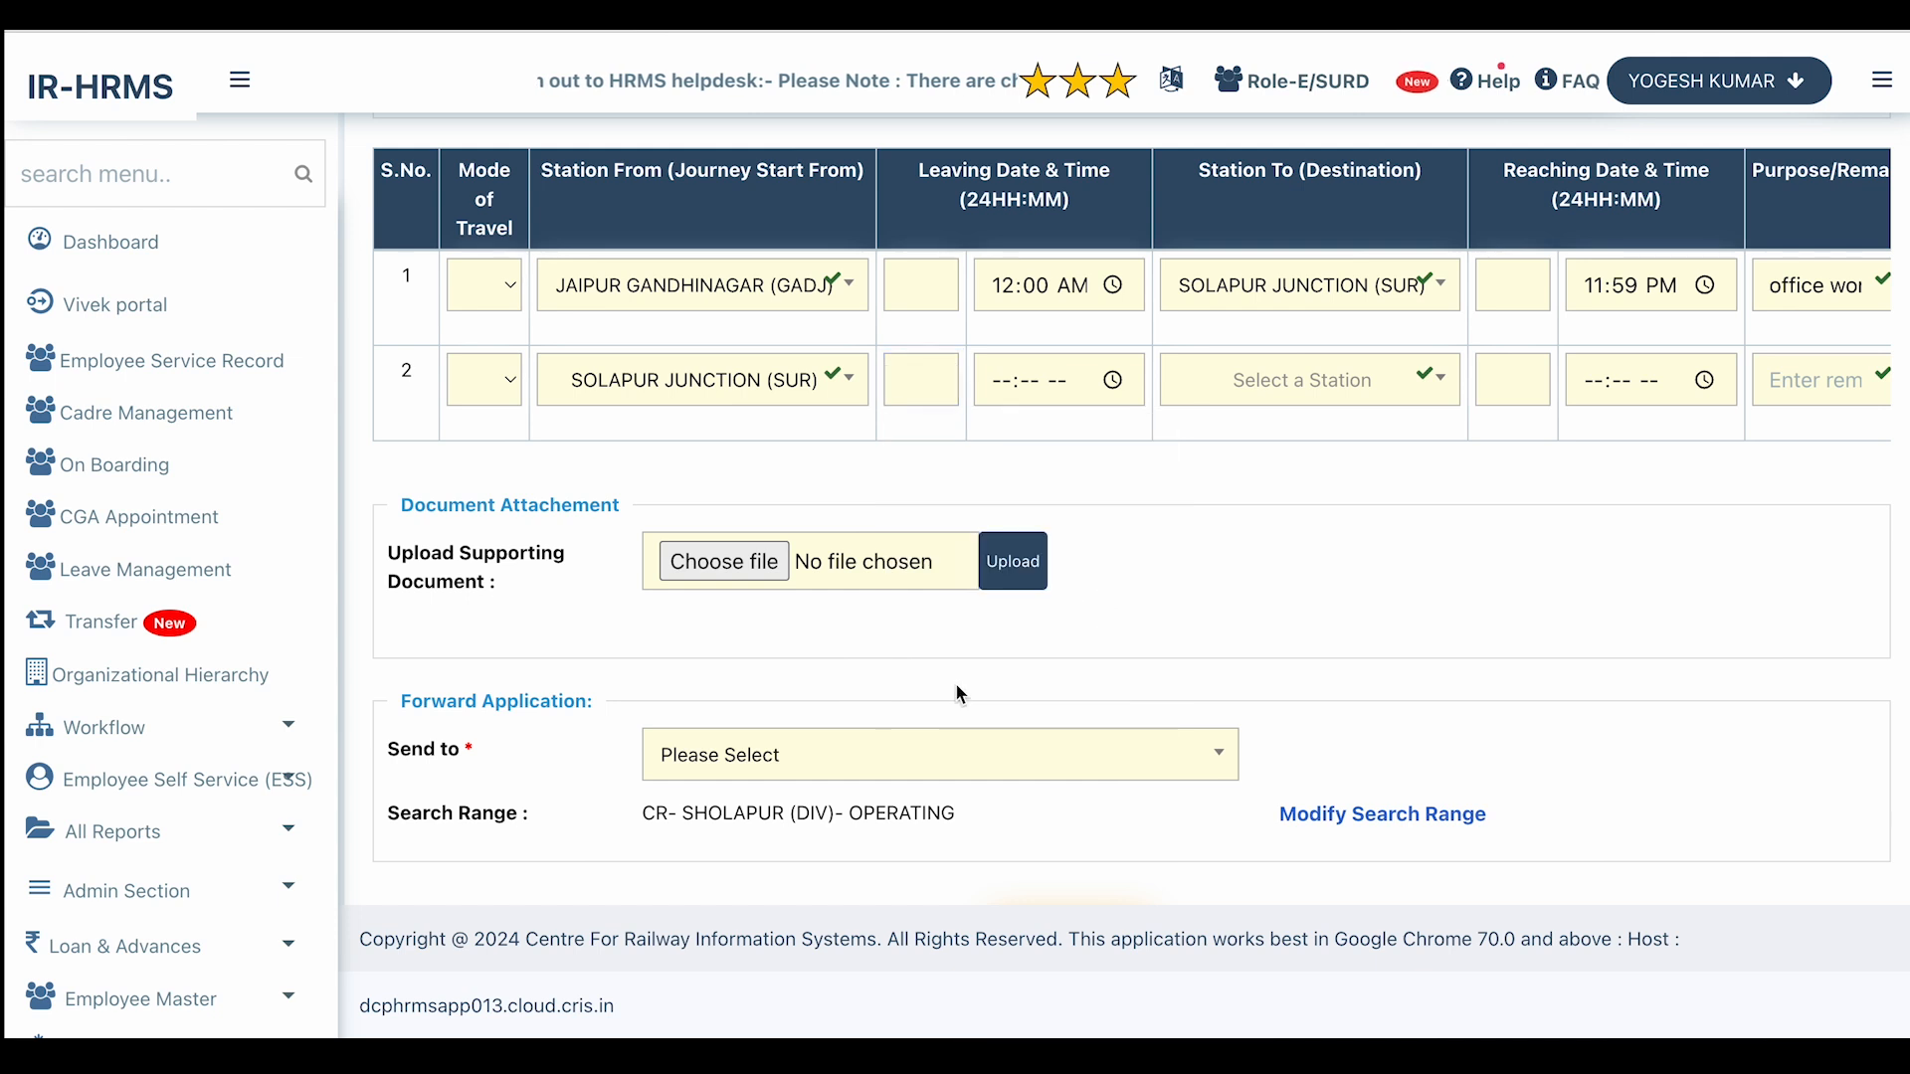
left_click(1070, 379)
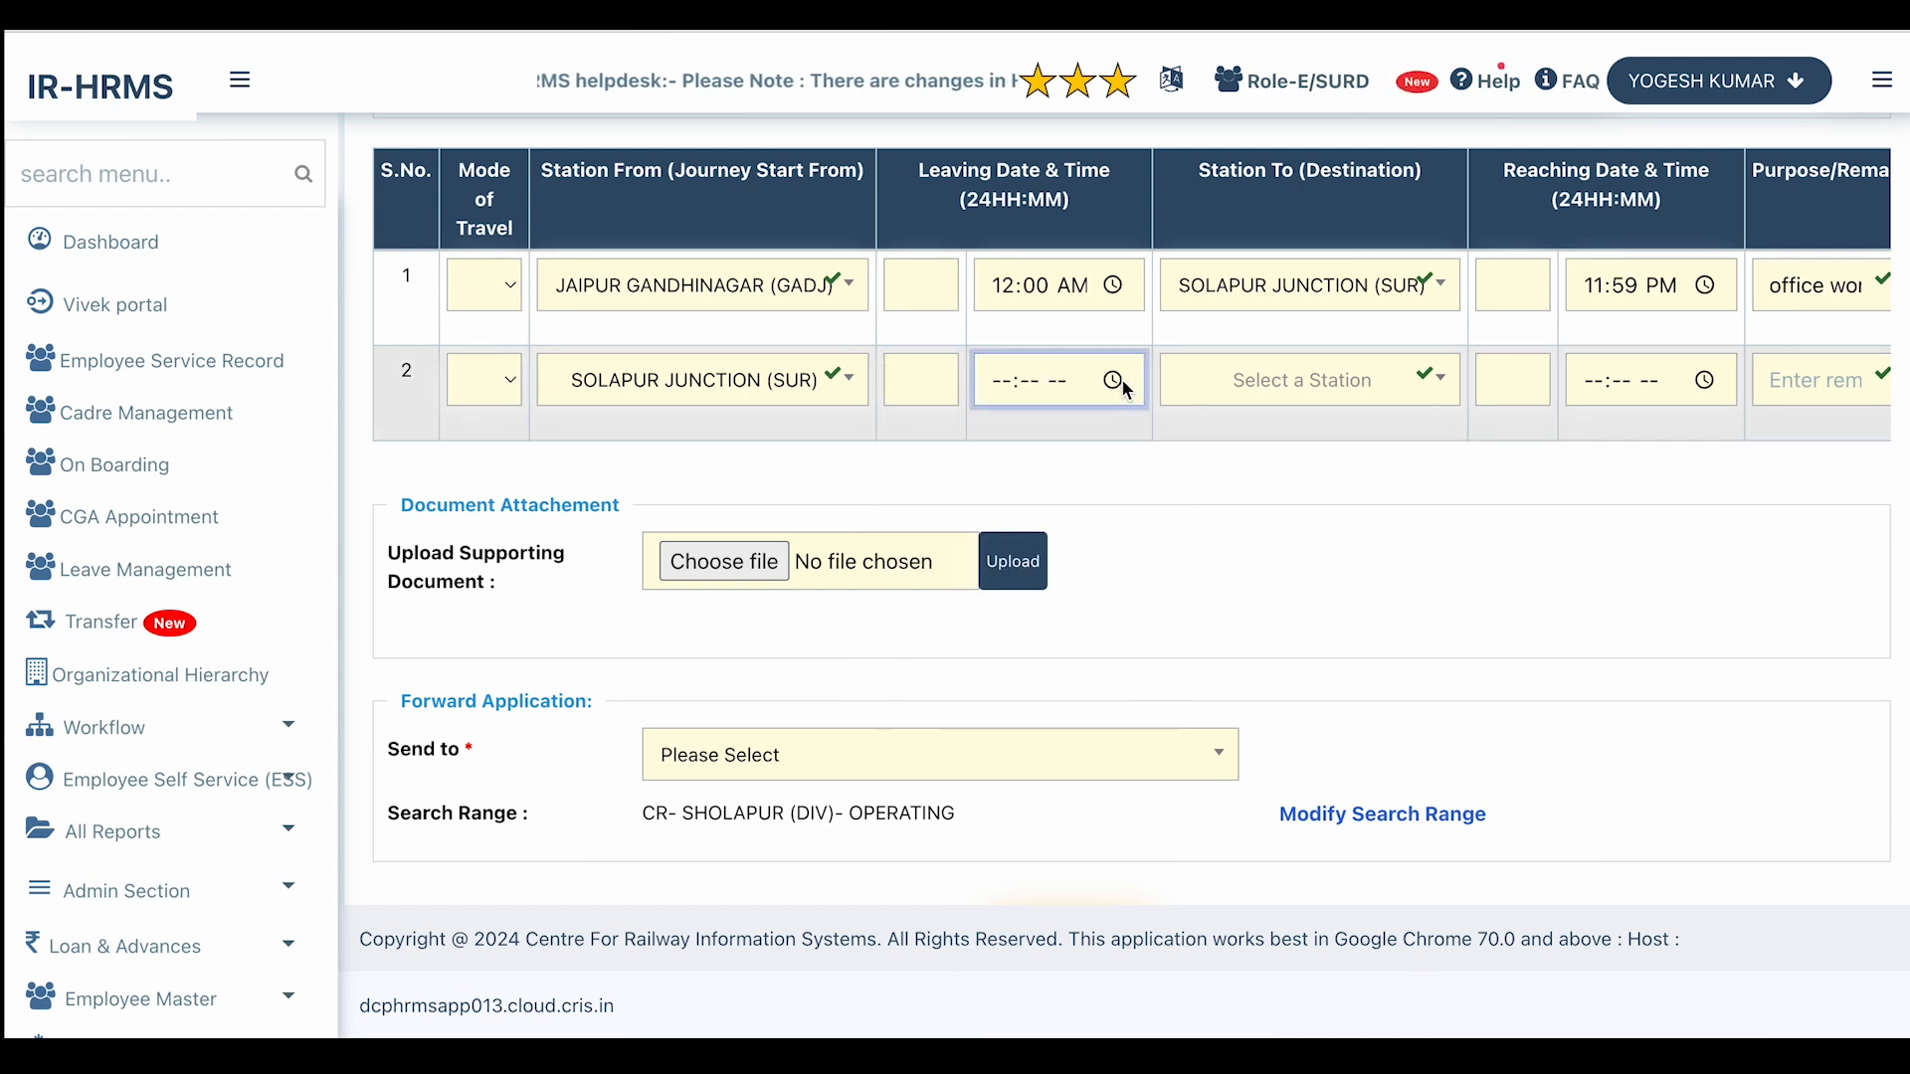
left_click(1114, 380)
left_click(1269, 503)
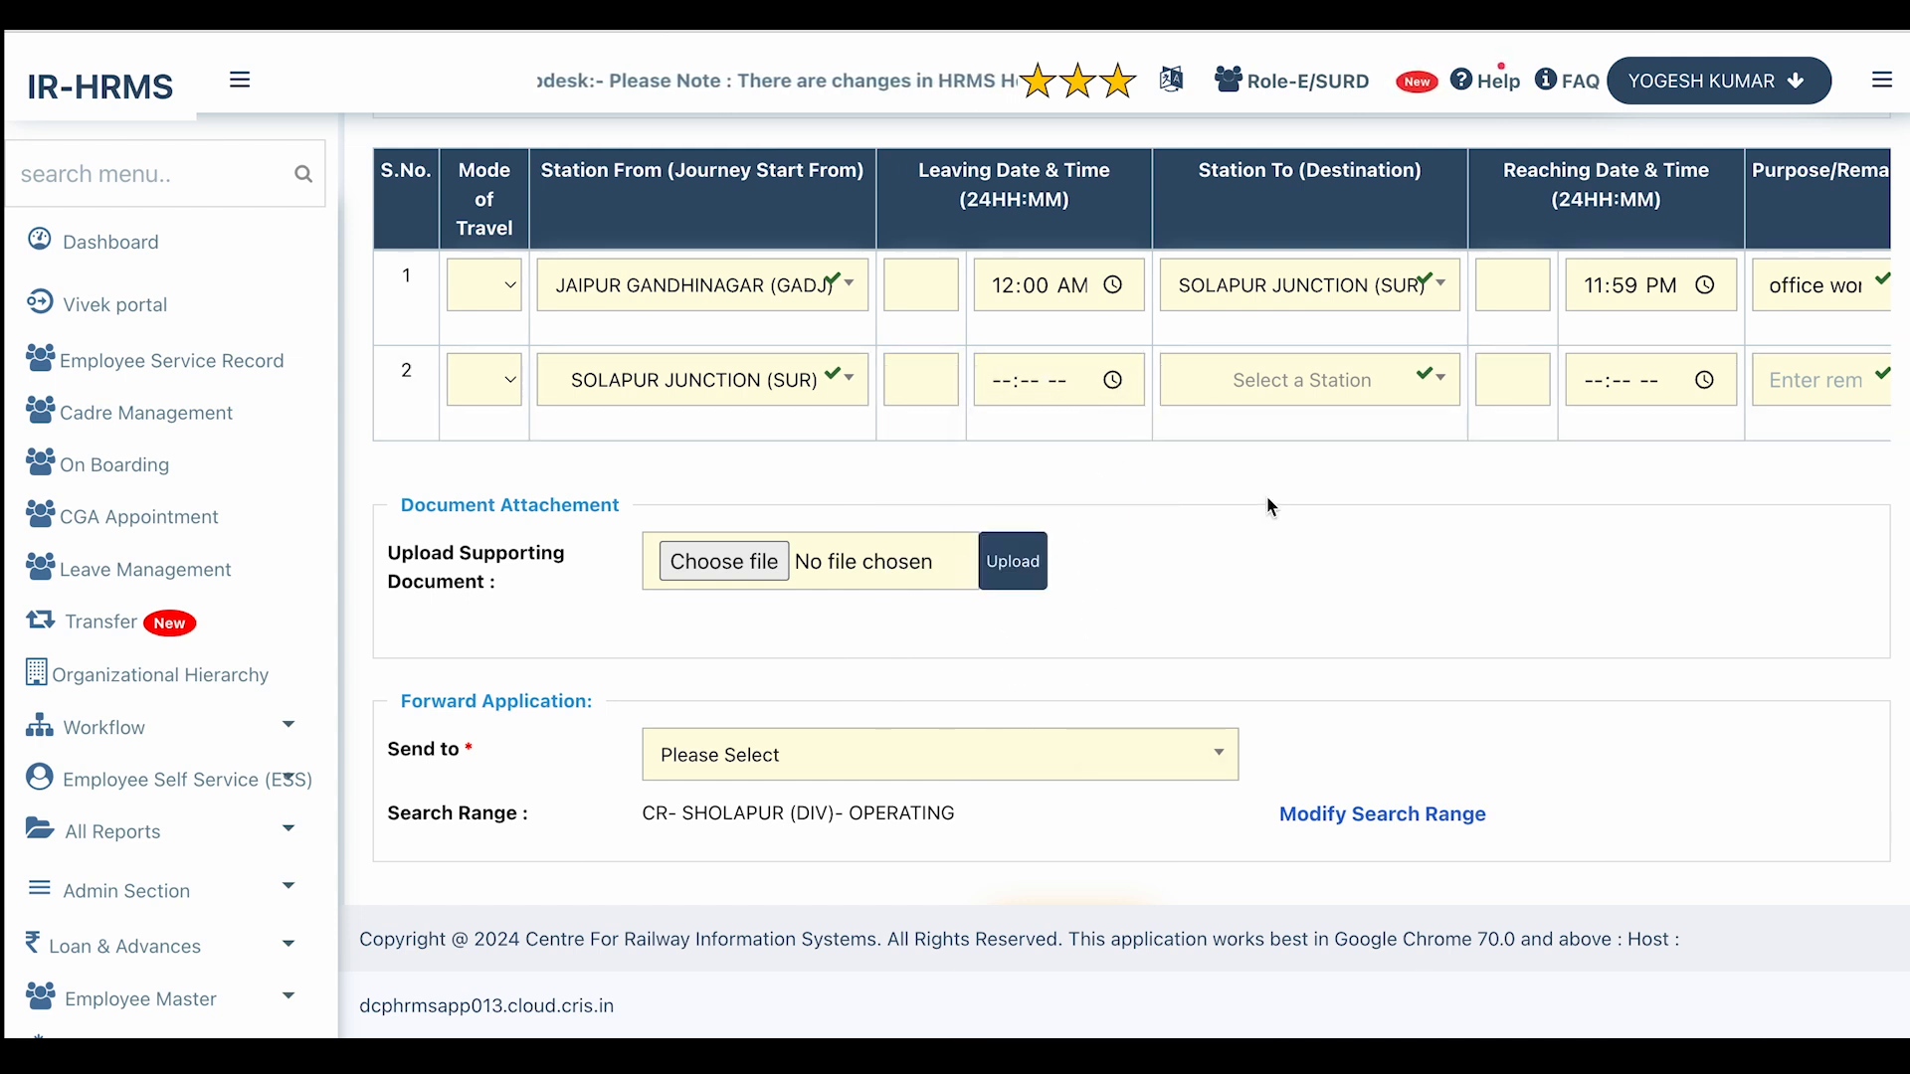
left_click(1112, 380)
left_click(1157, 435)
left_click(1307, 532)
Set the second leg's destination to JAIPUR GANDHINAGAR (GADJ), reaching at 09:08 AM.
left_click(1306, 388)
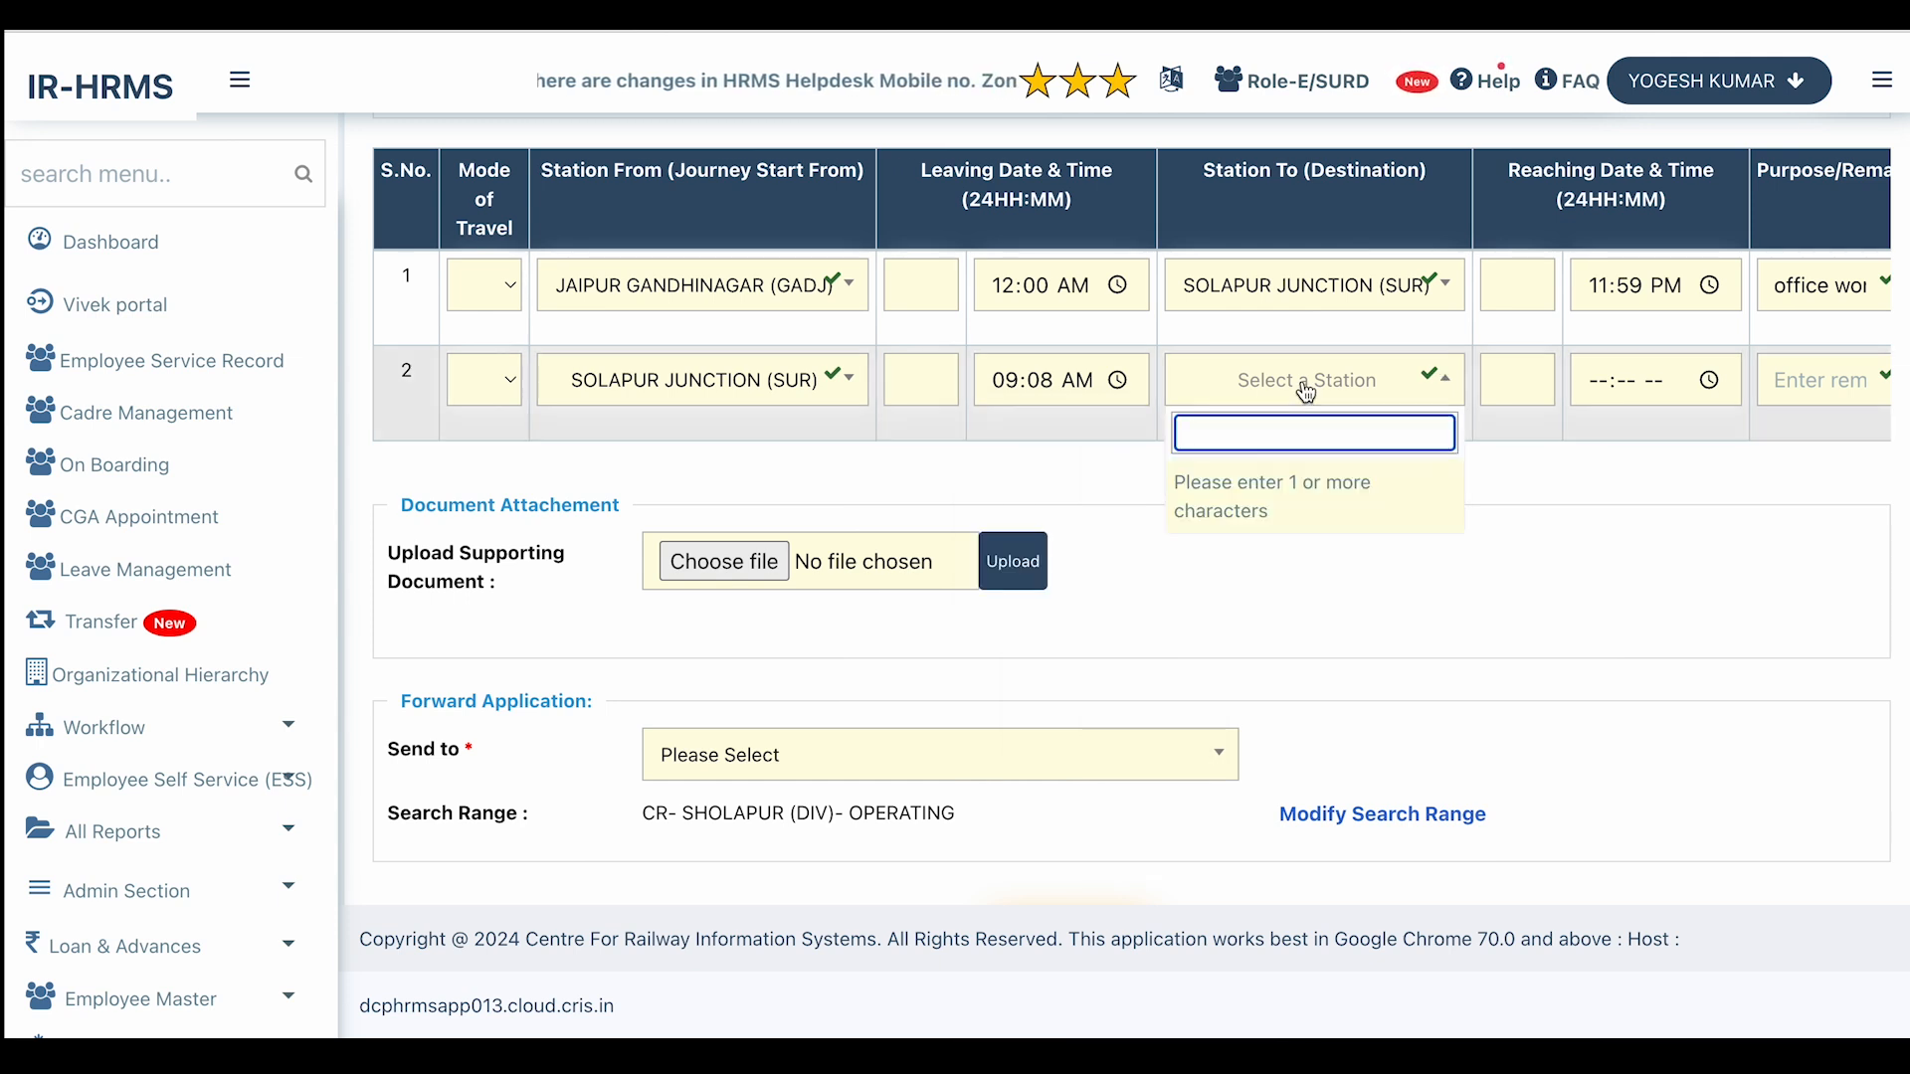
type("jaipur")
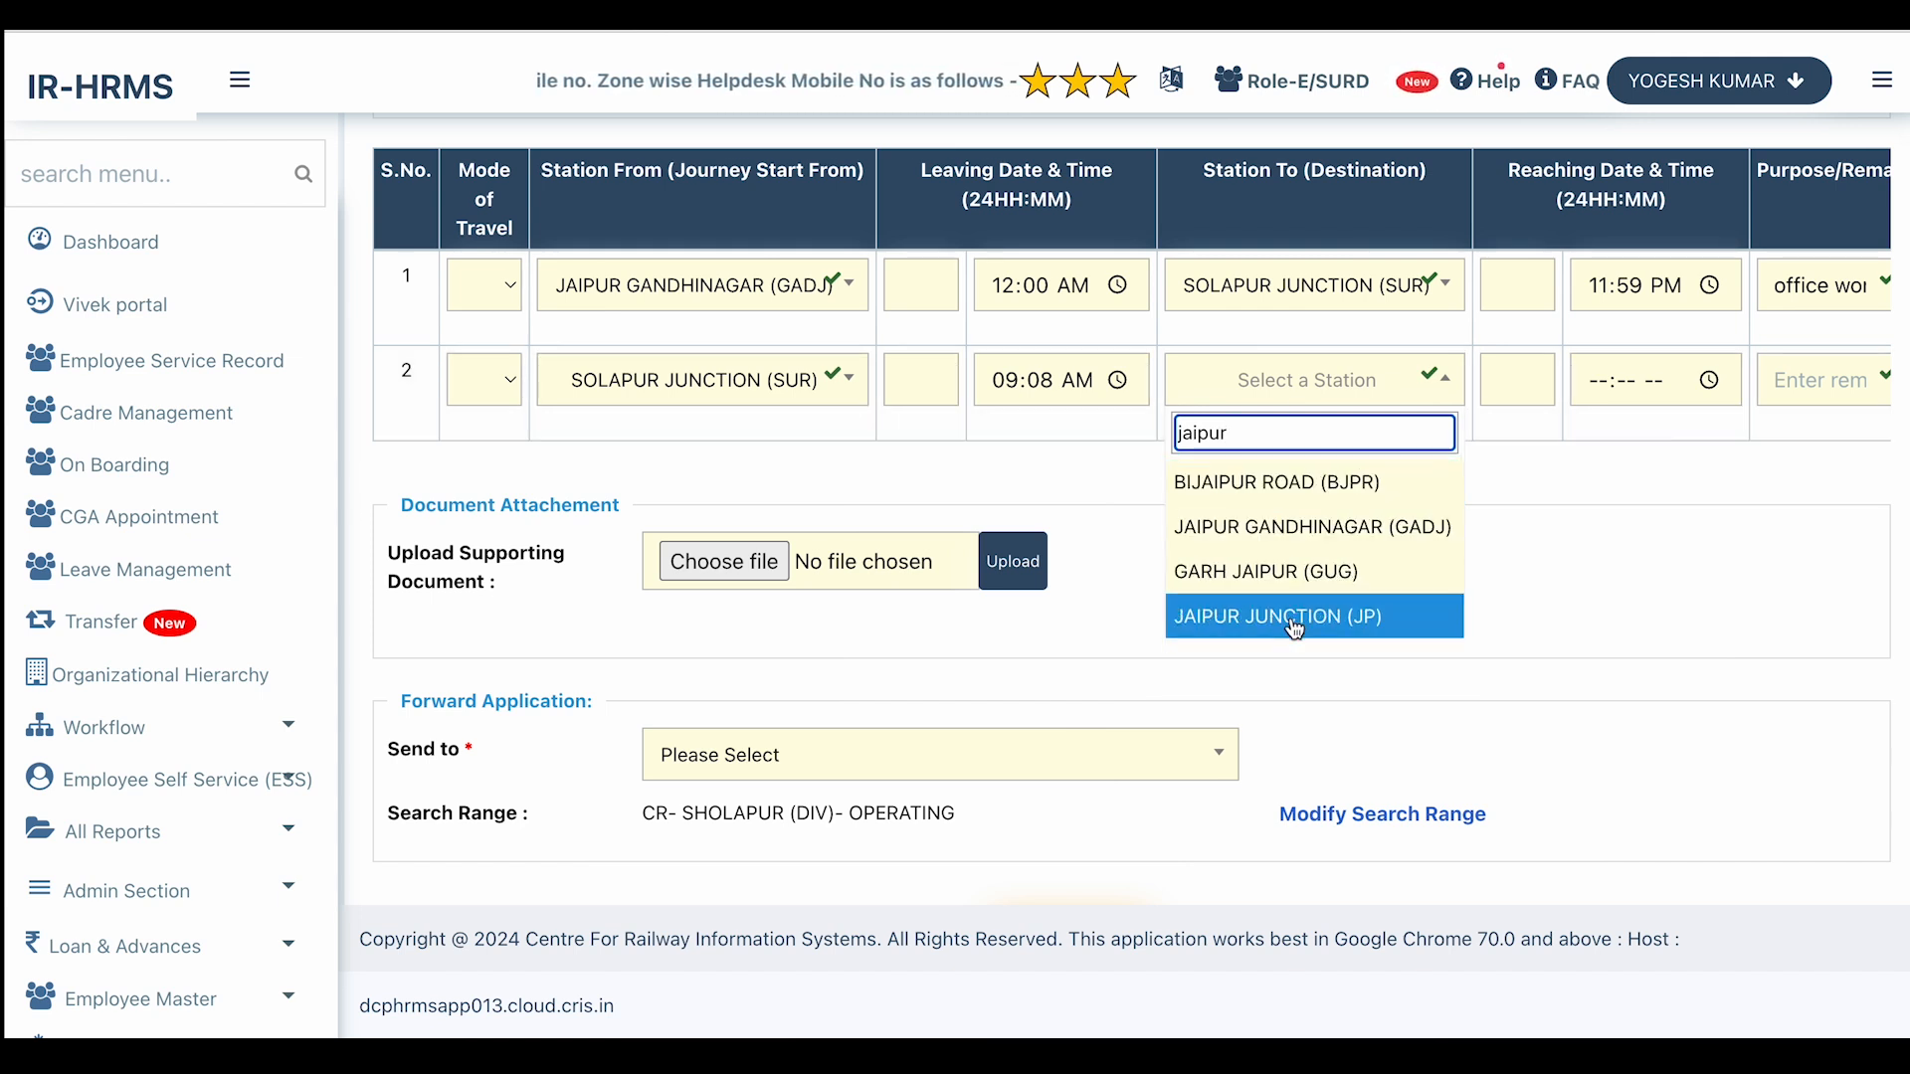
left_click(1311, 529)
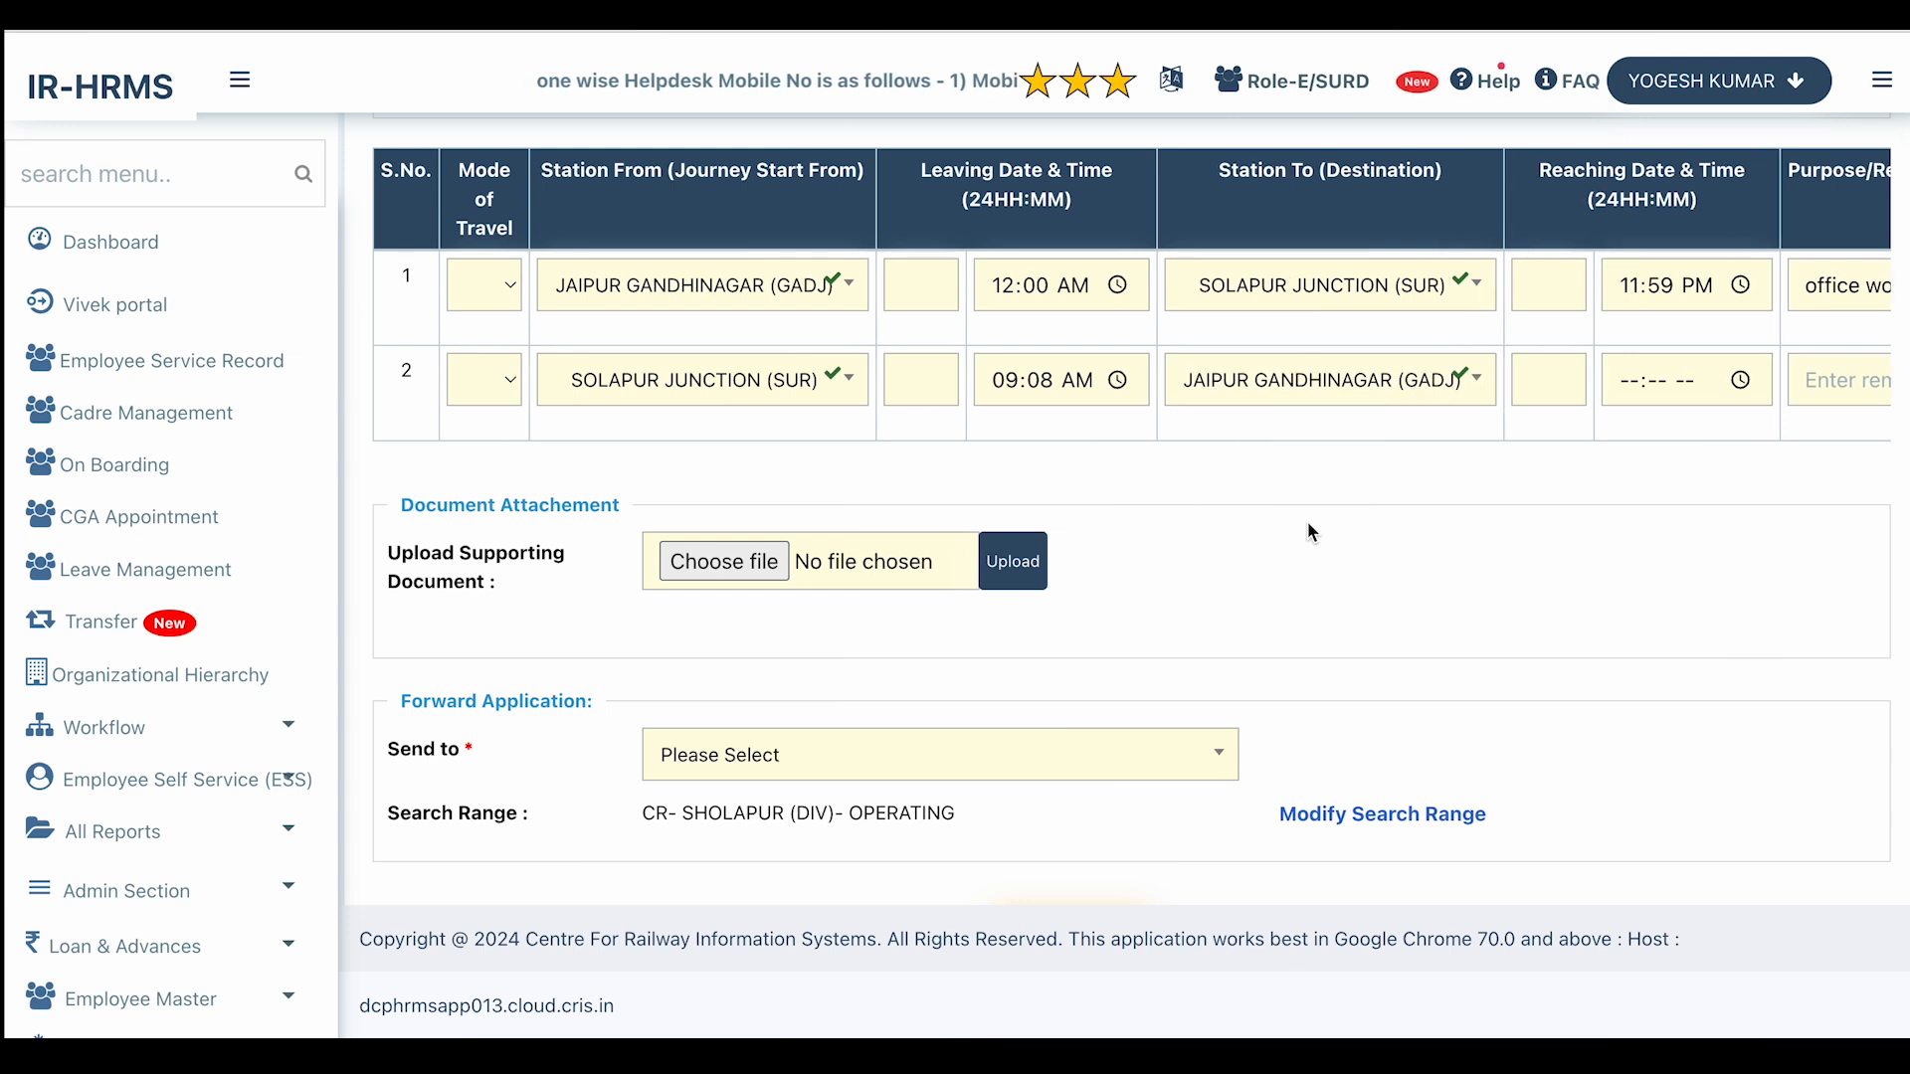
left_click(1548, 364)
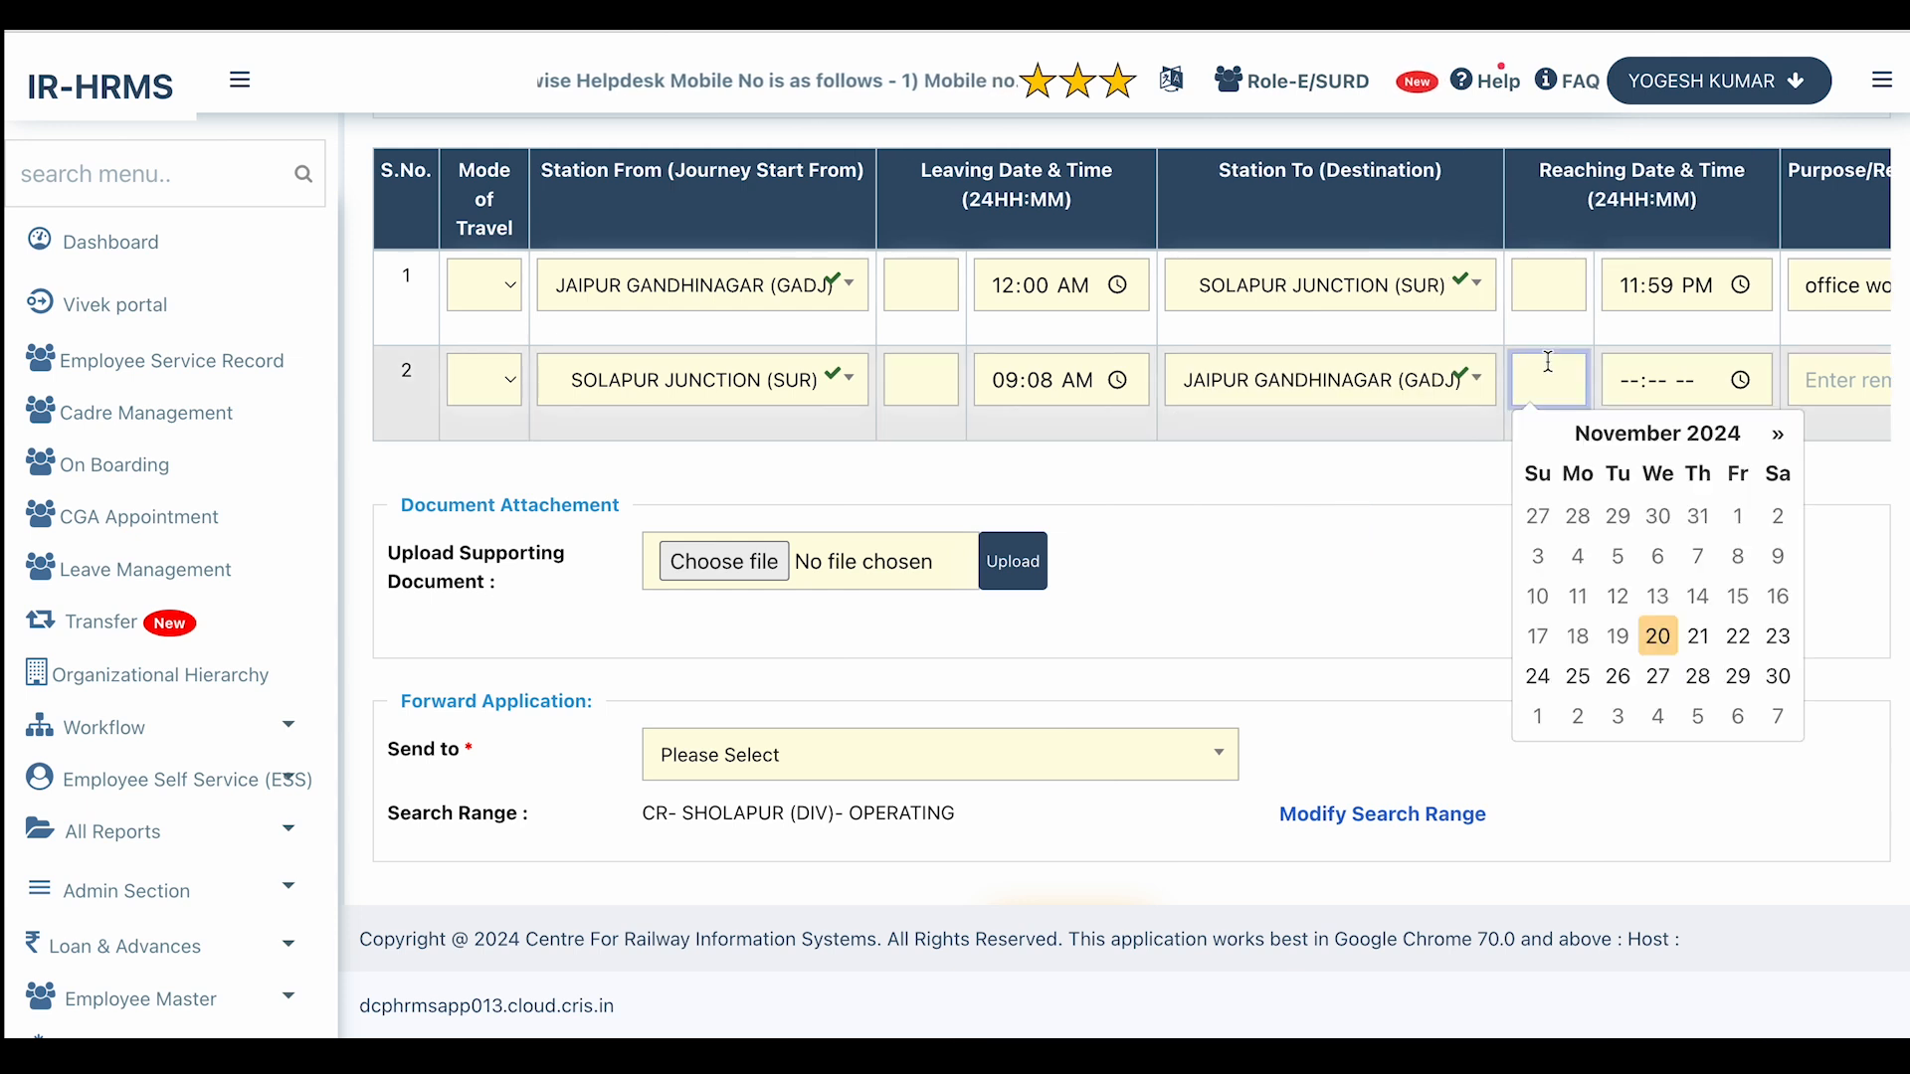
left_click(1698, 680)
left_click(1685, 378)
left_click(1761, 391)
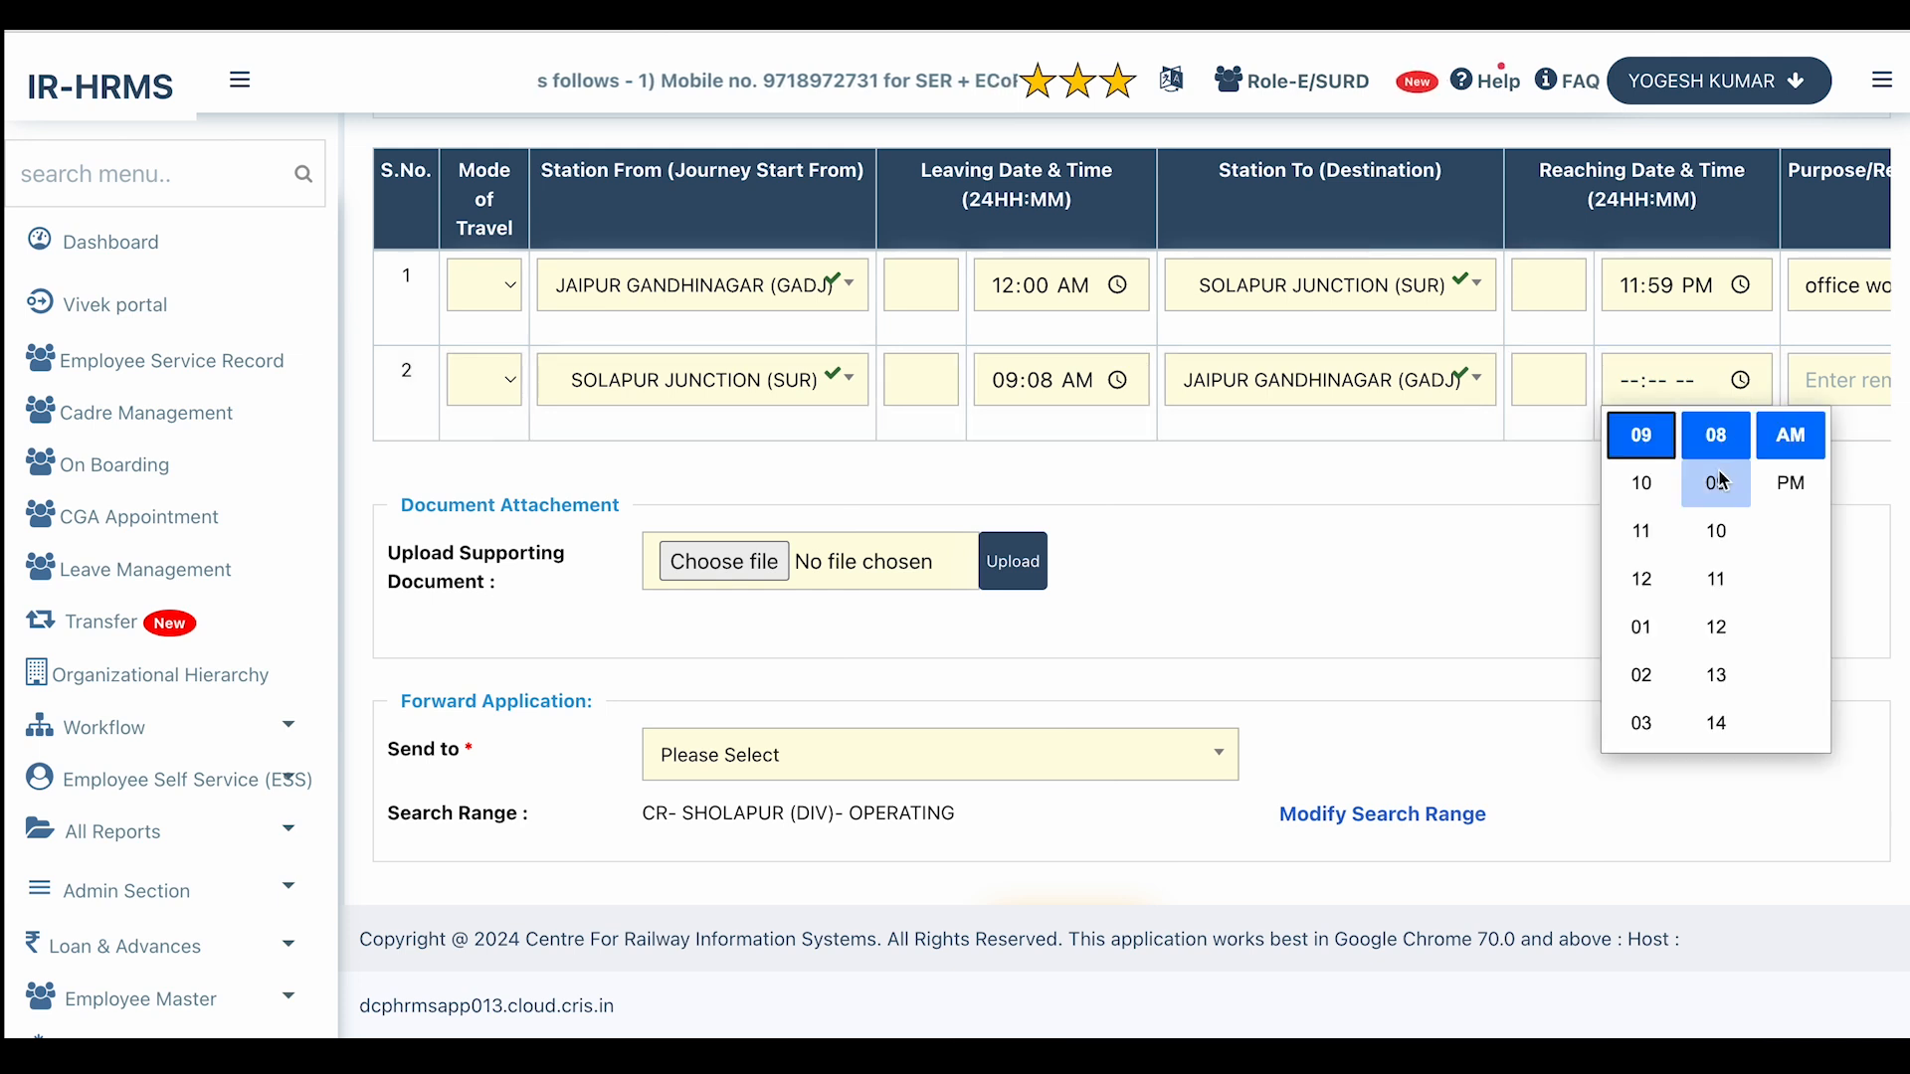
left_click(1781, 438)
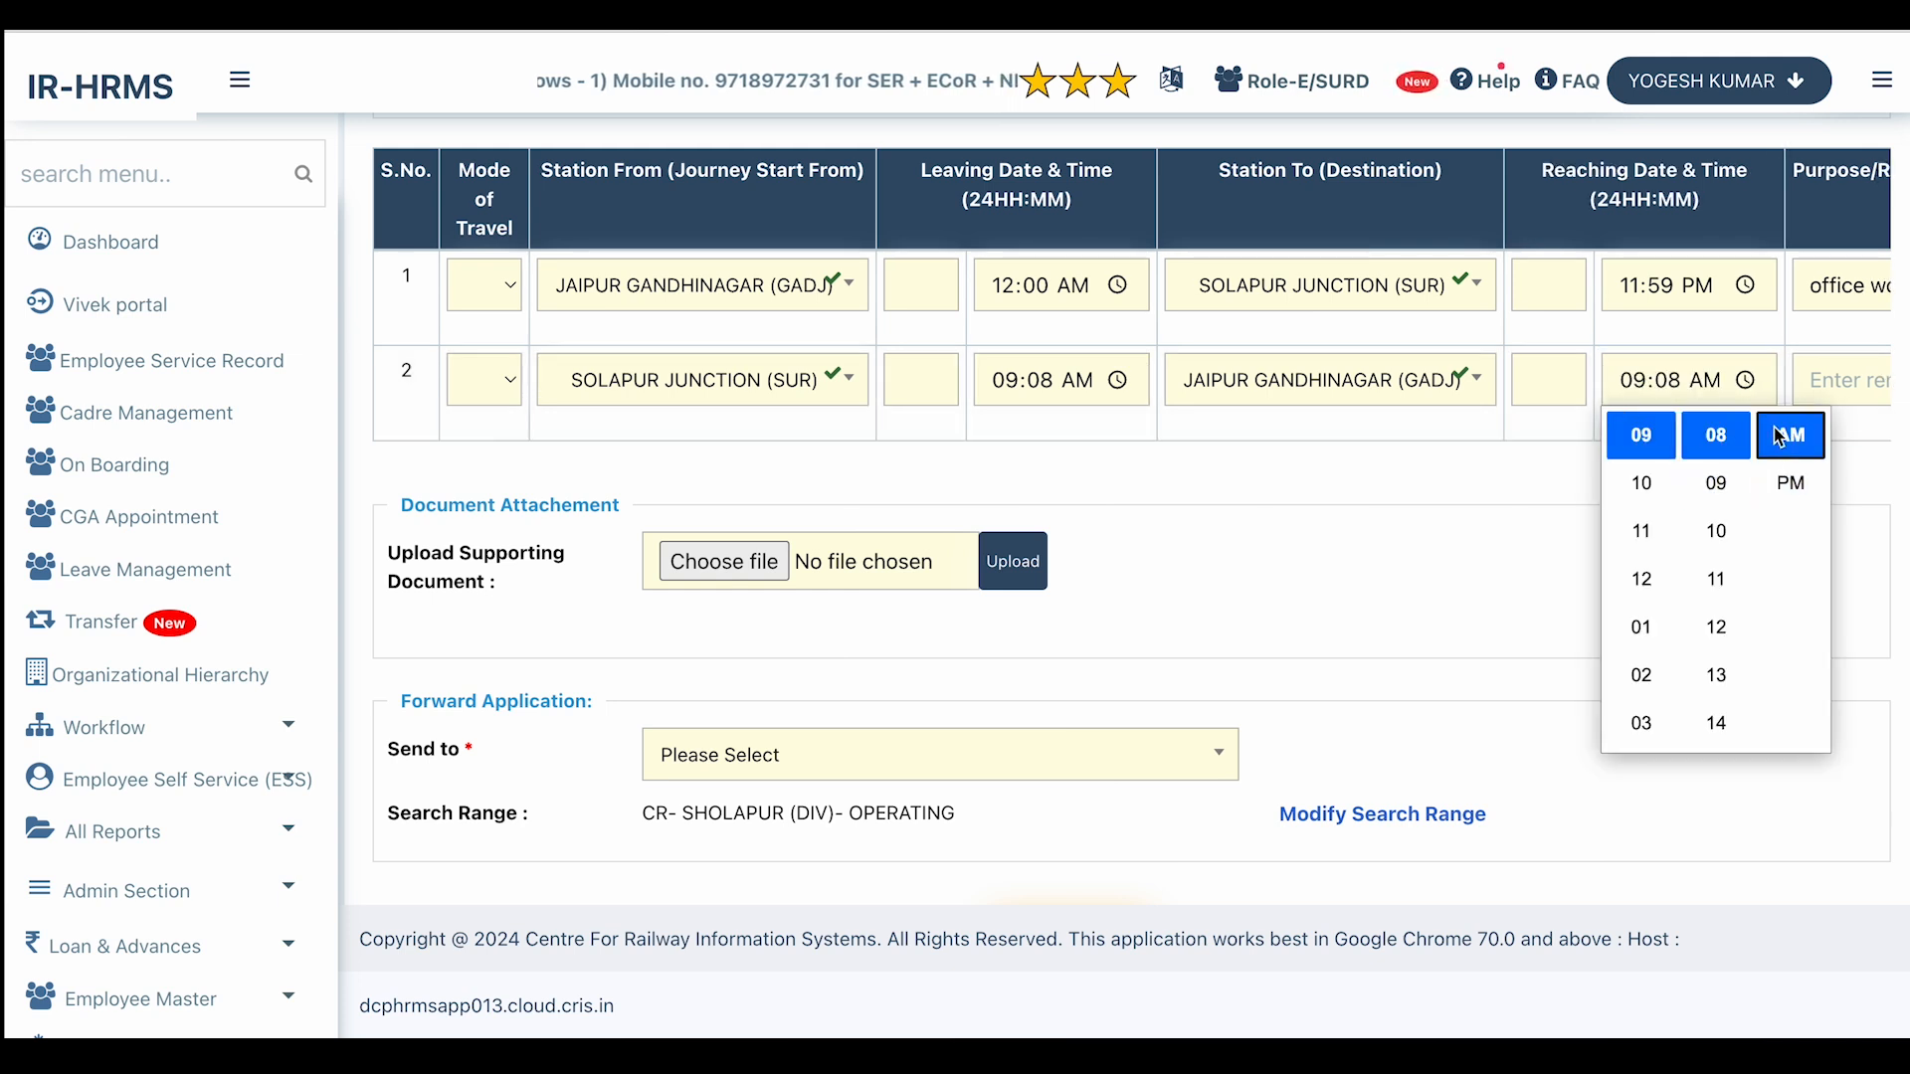
Enter 'work' as the second leg's purpose, then add and delete a spare third row.
left_click(1845, 376)
type("work")
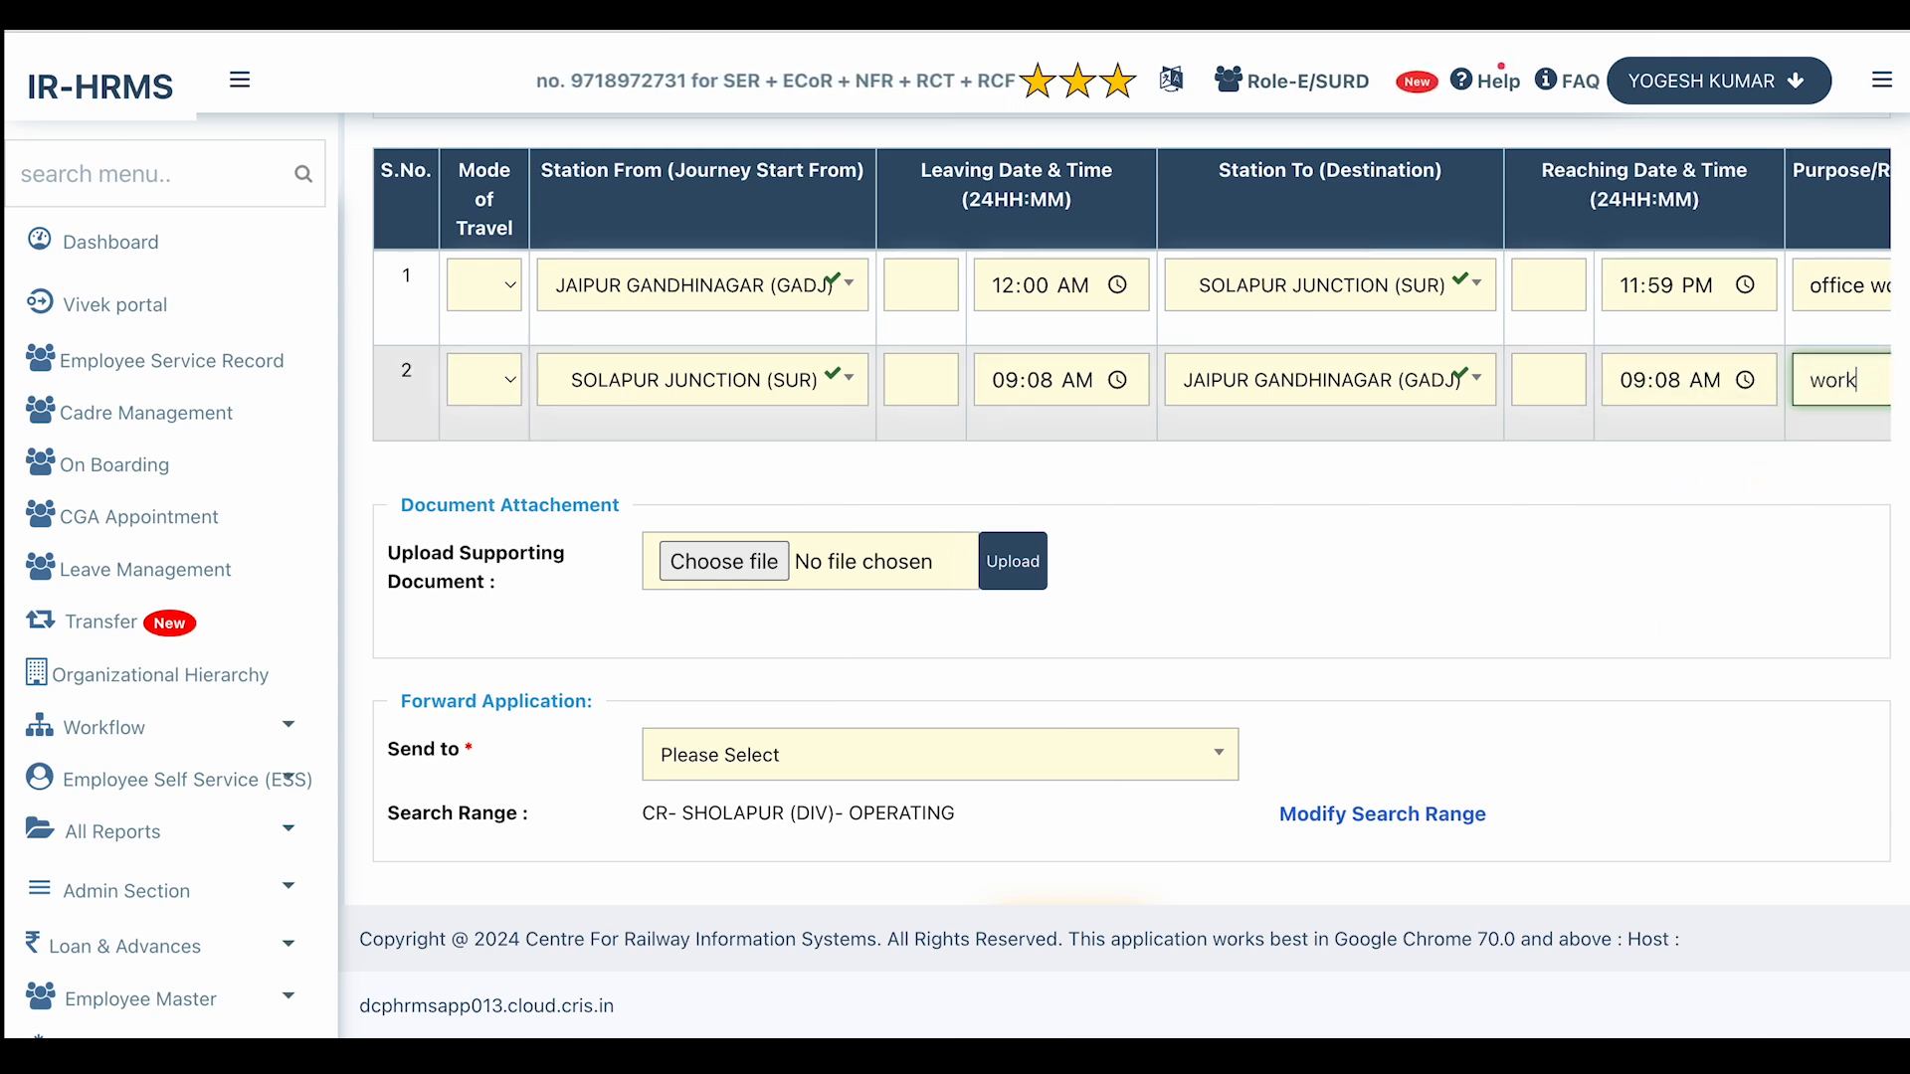
scroll(1472, 458, "right", 3)
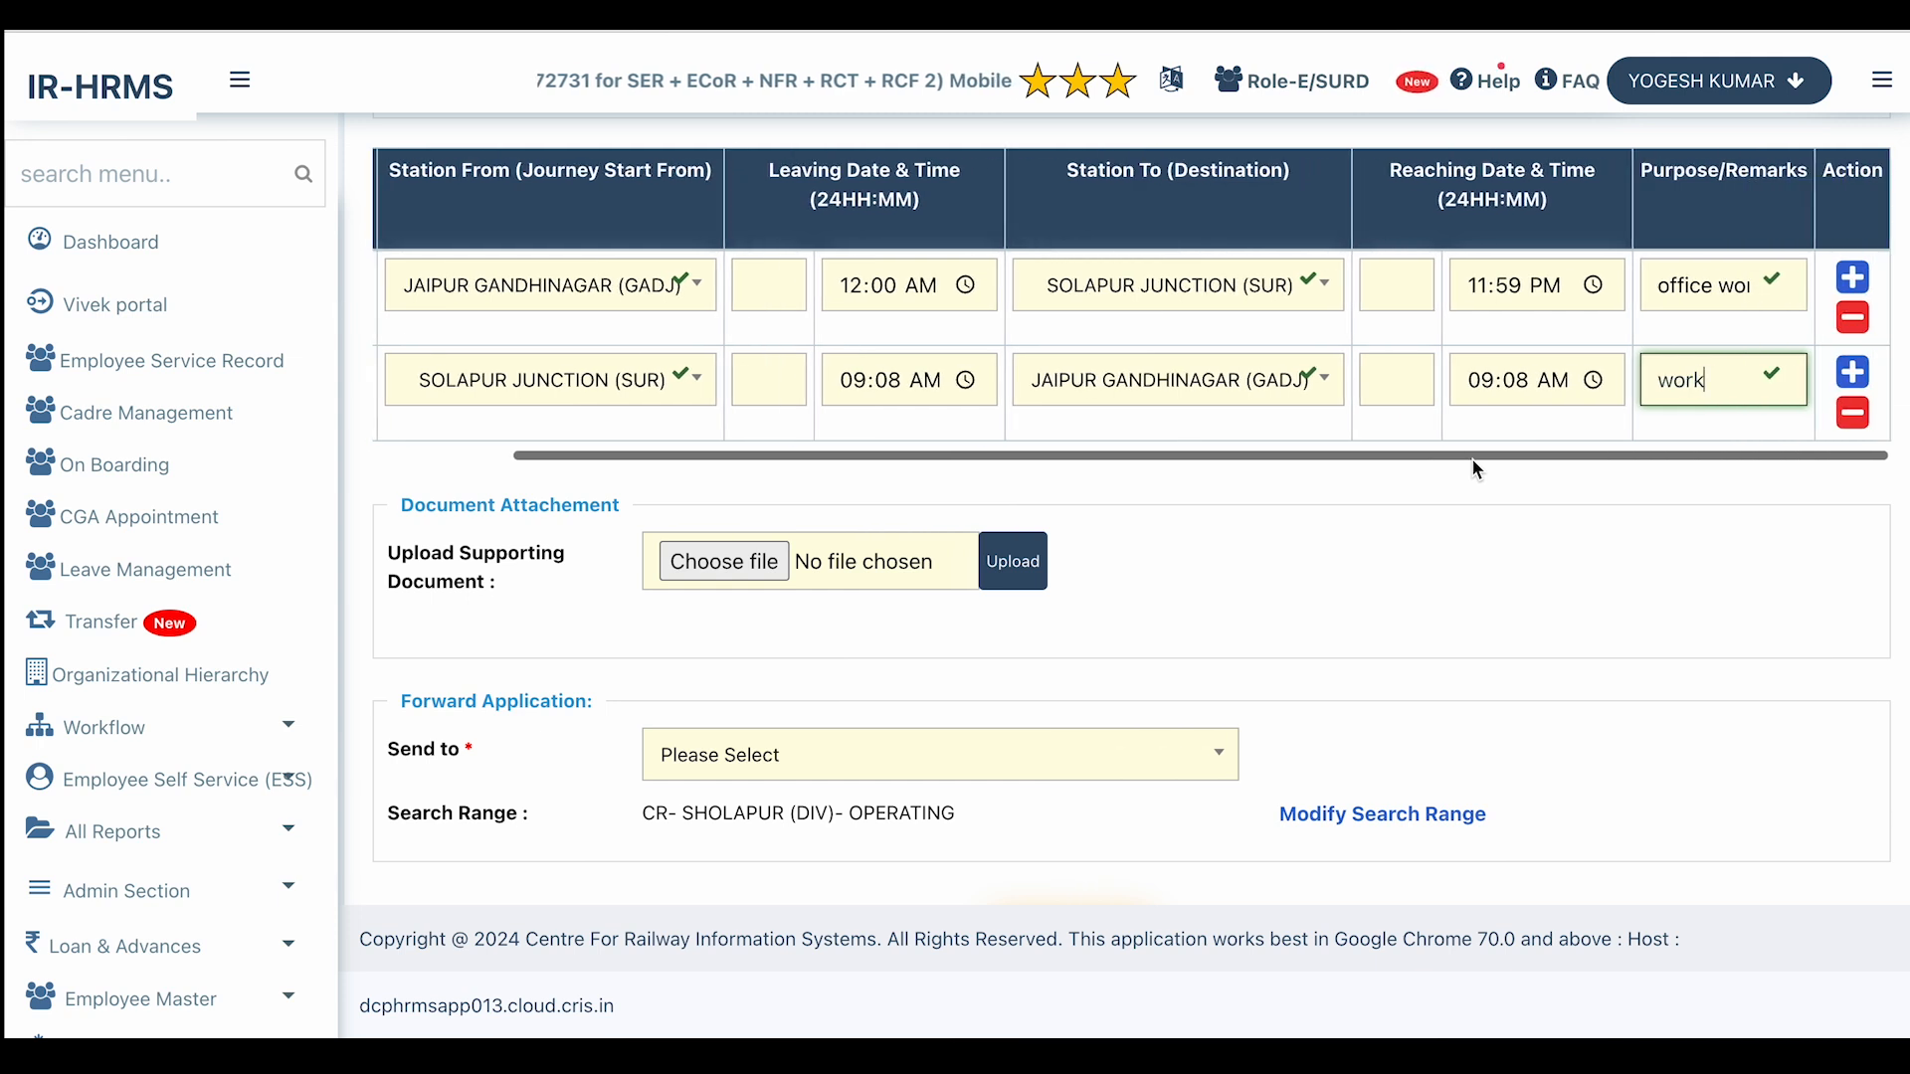
left_click(1854, 384)
left_click(1853, 575)
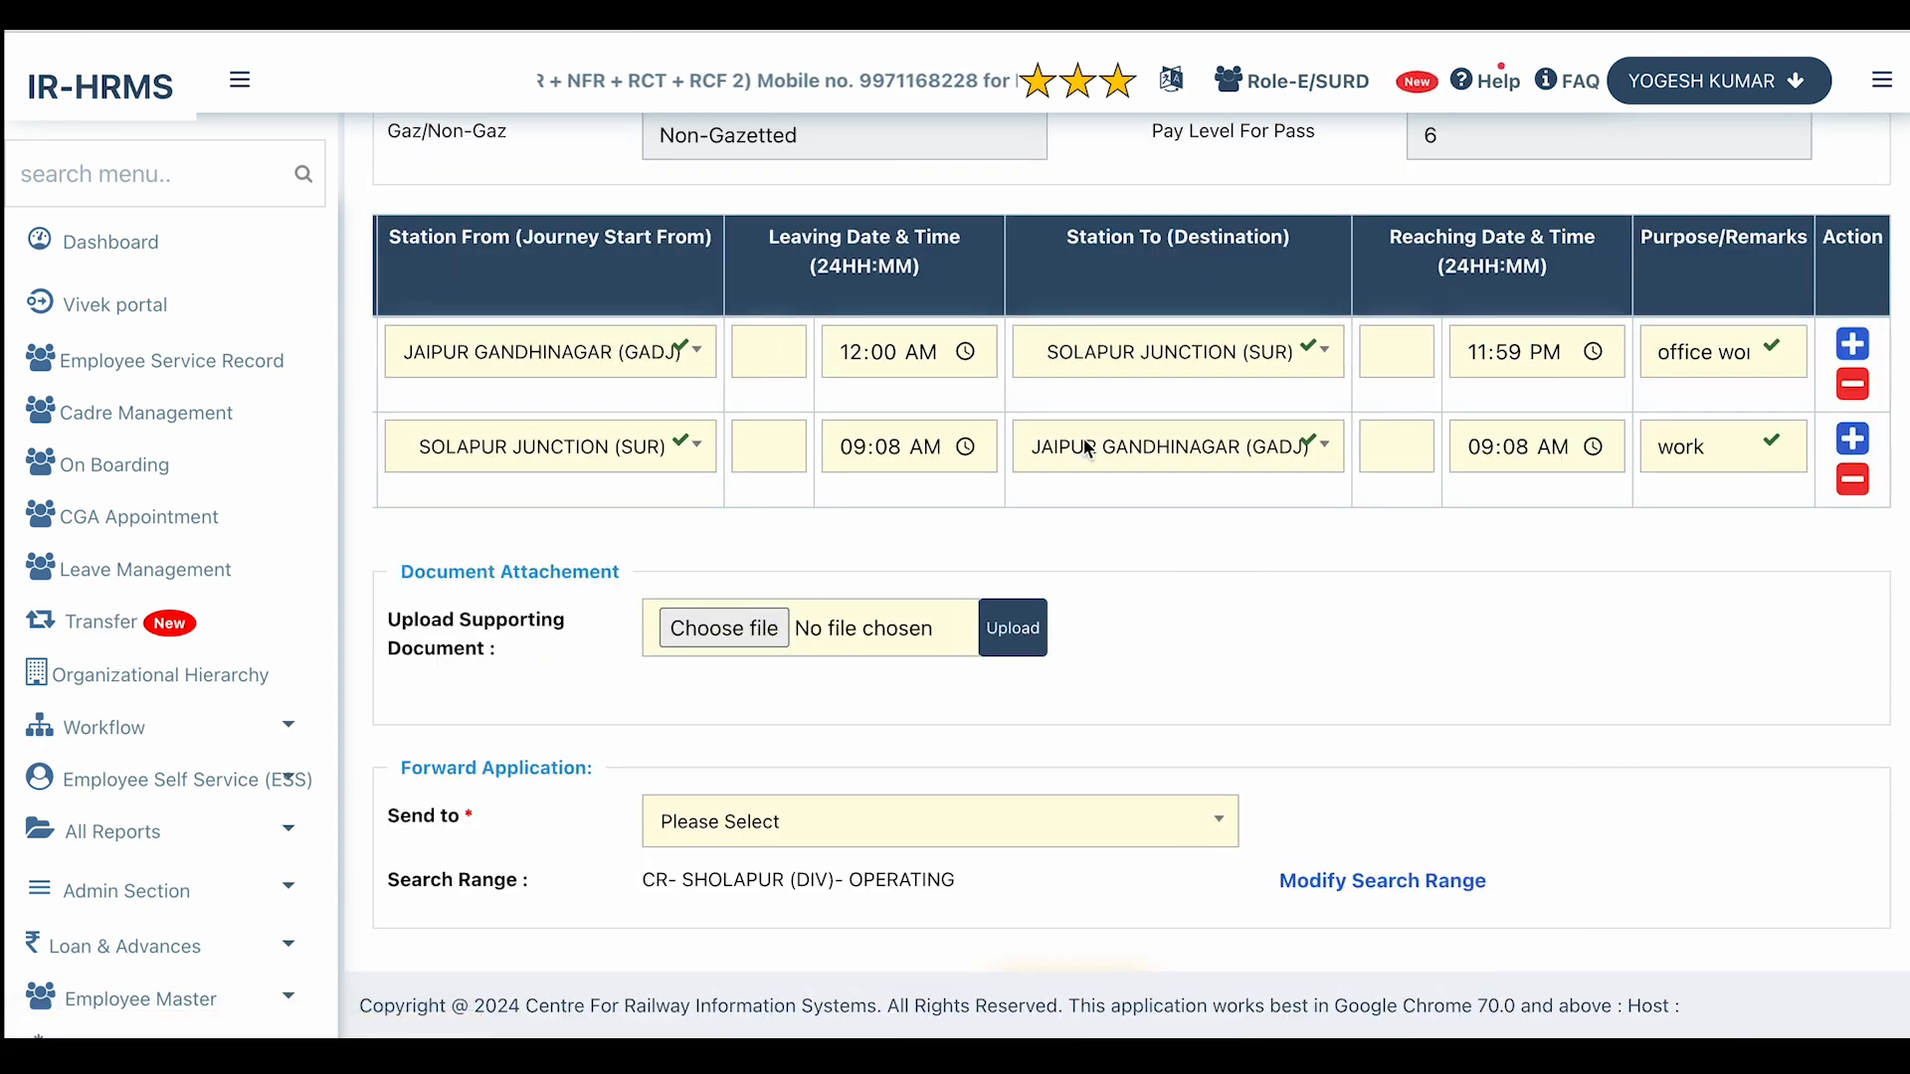
scroll(1214, 558, "down", 2)
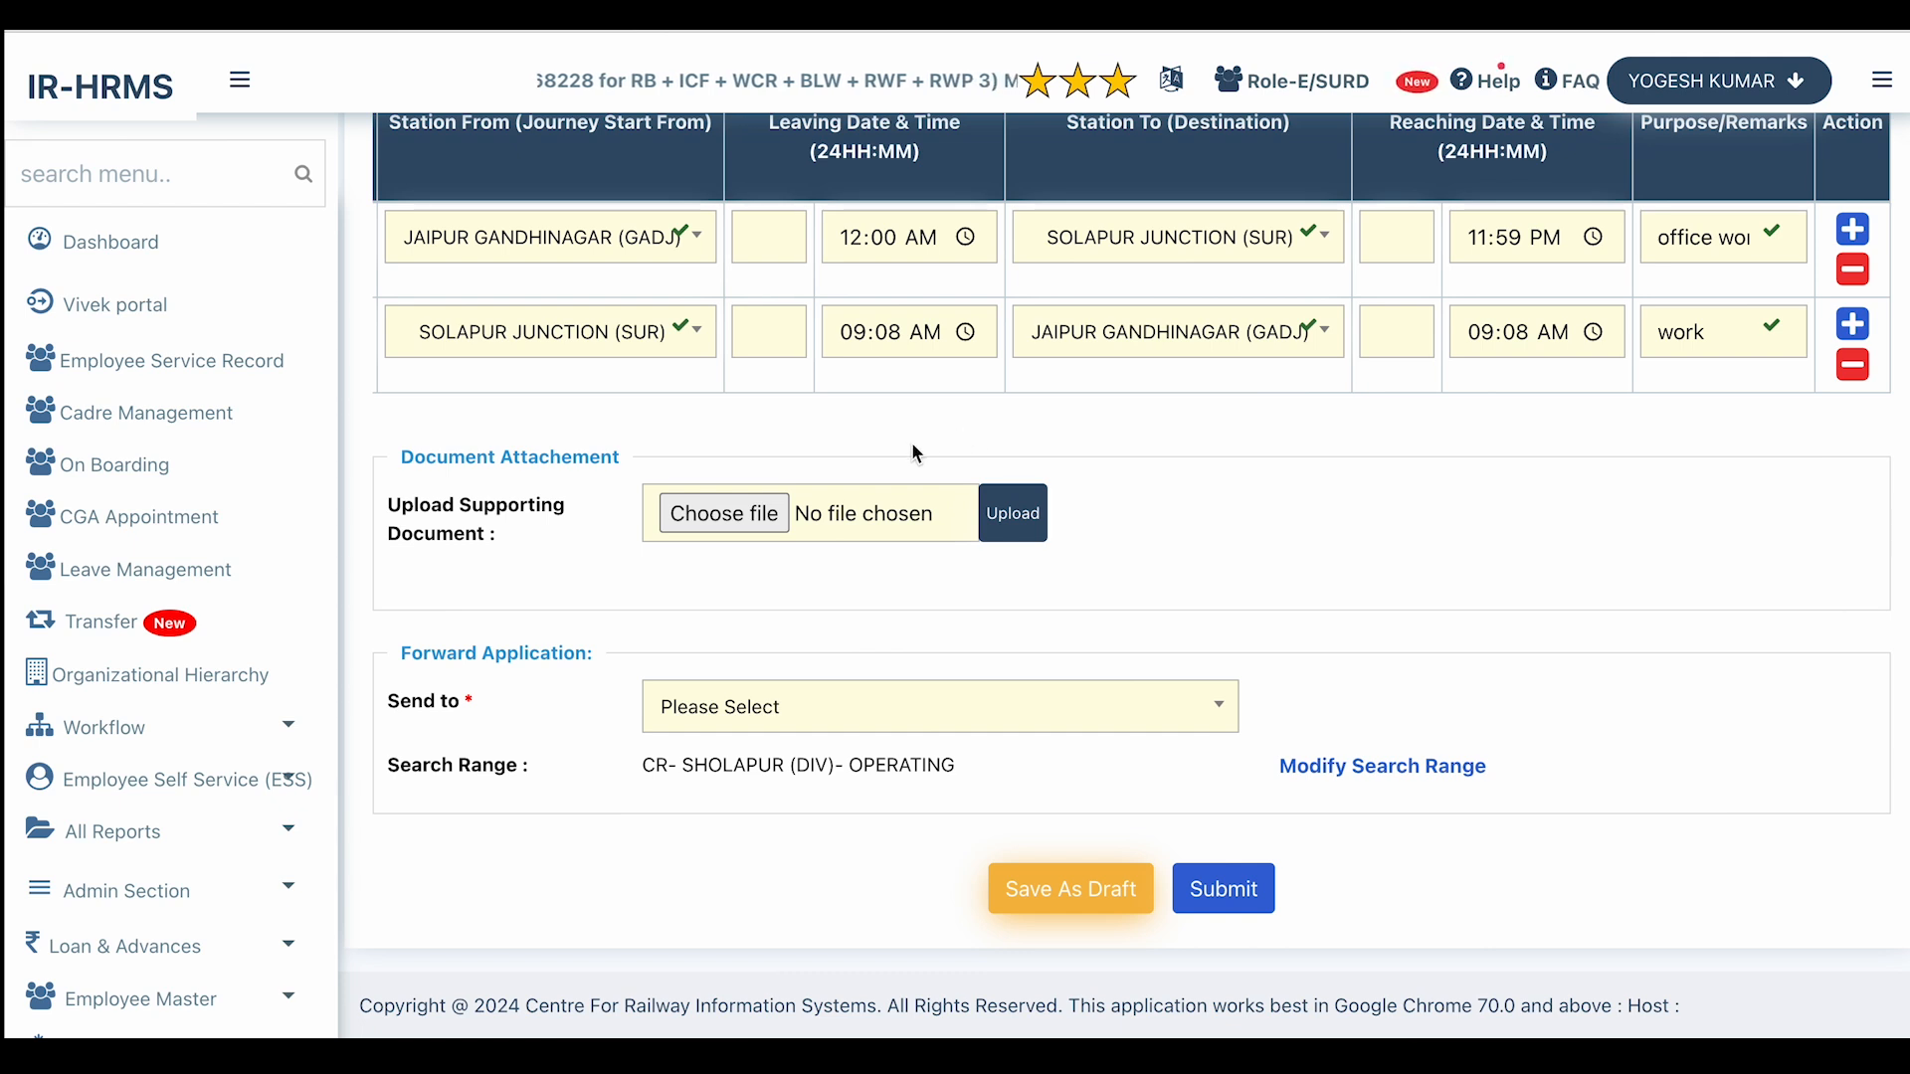
Without attaching a file, pick the Station Master via search 'shan' as recipient and submit.
left_click(742, 517)
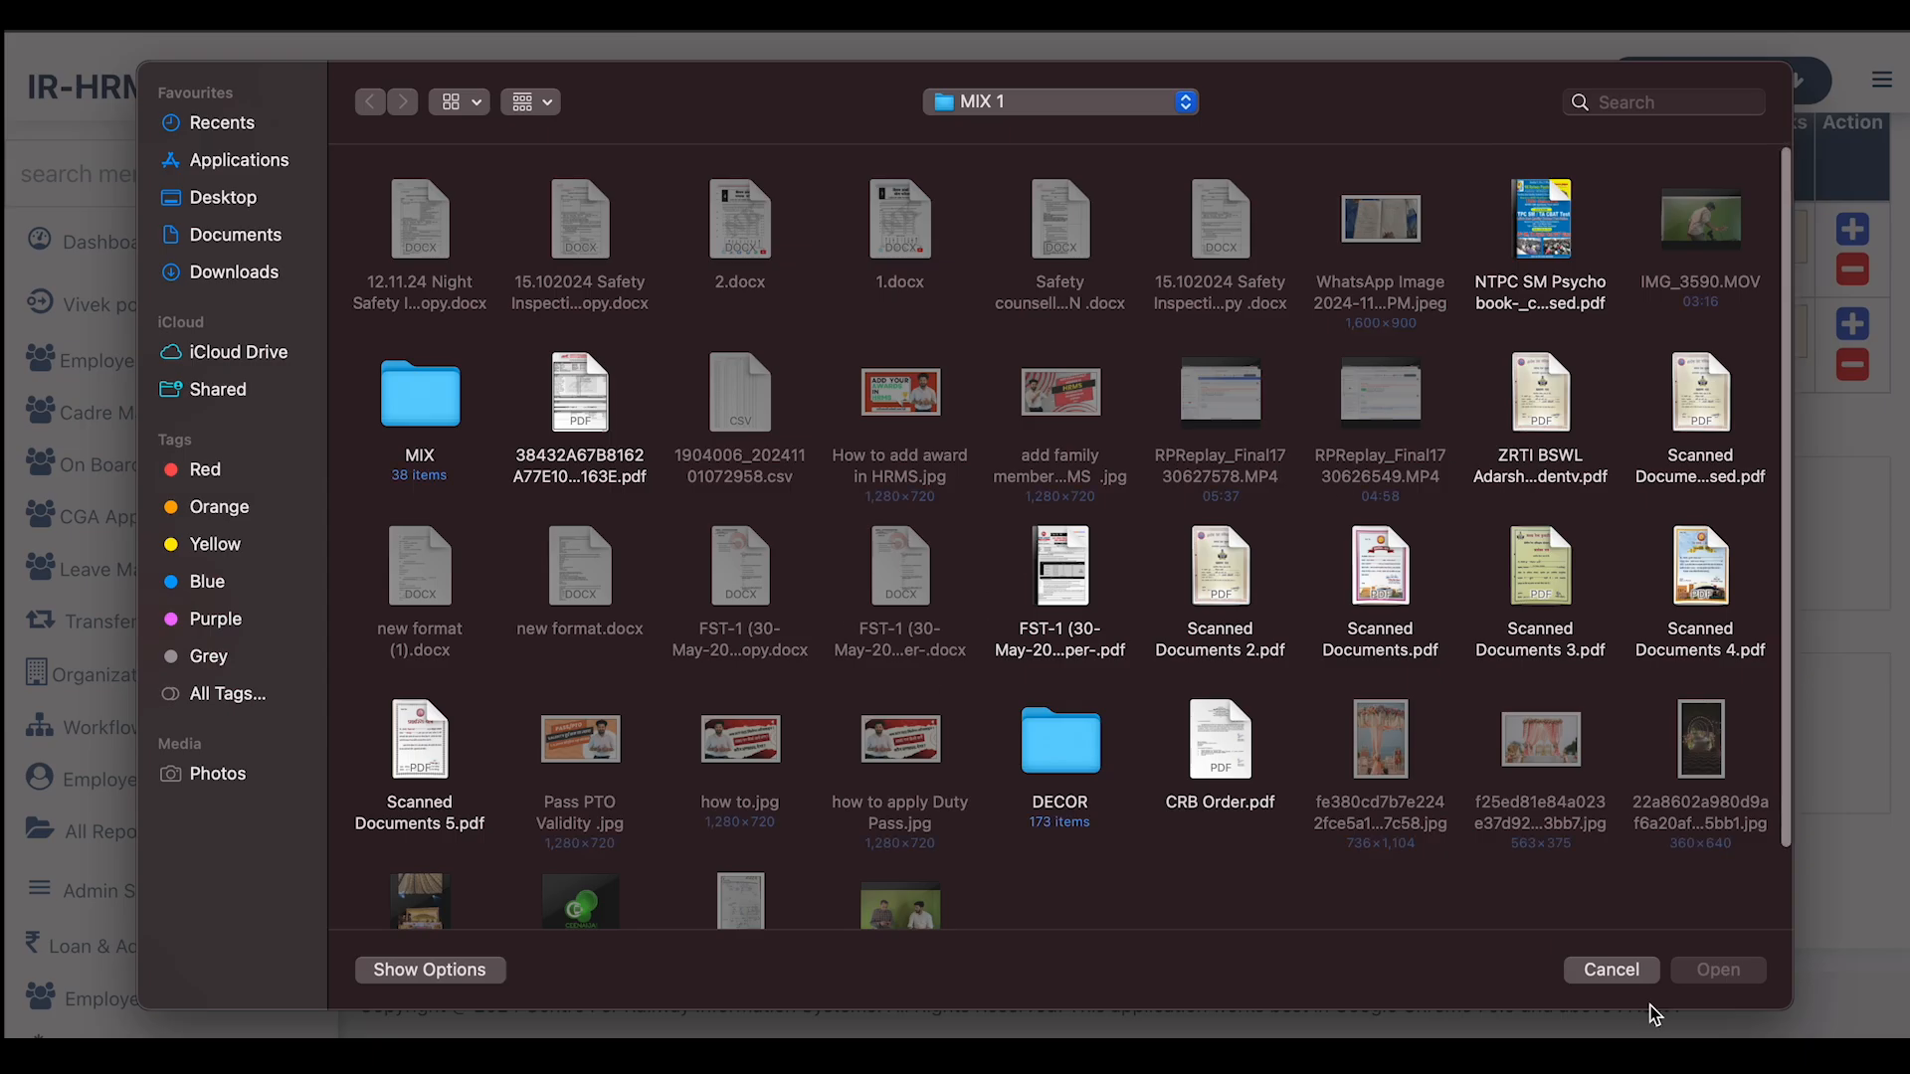
left_click(1614, 971)
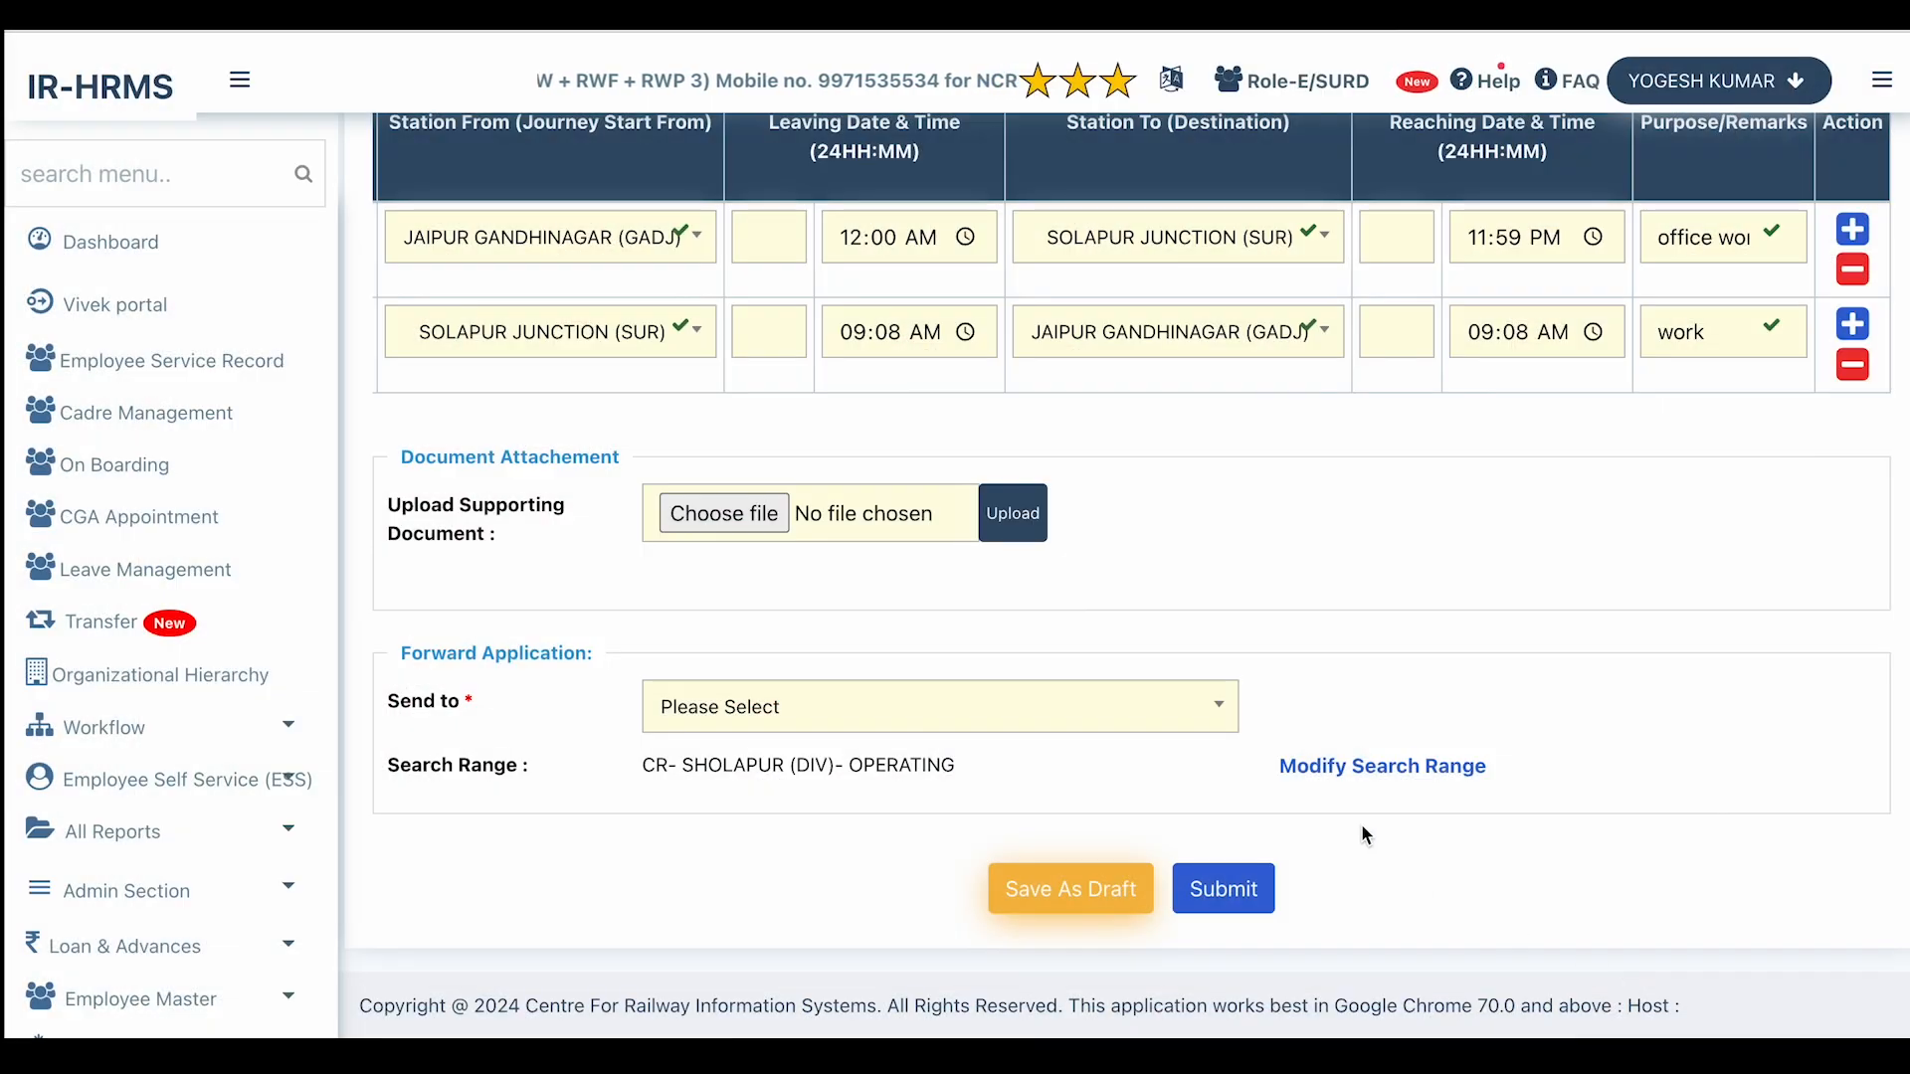
scroll(1250, 561, "down", 1)
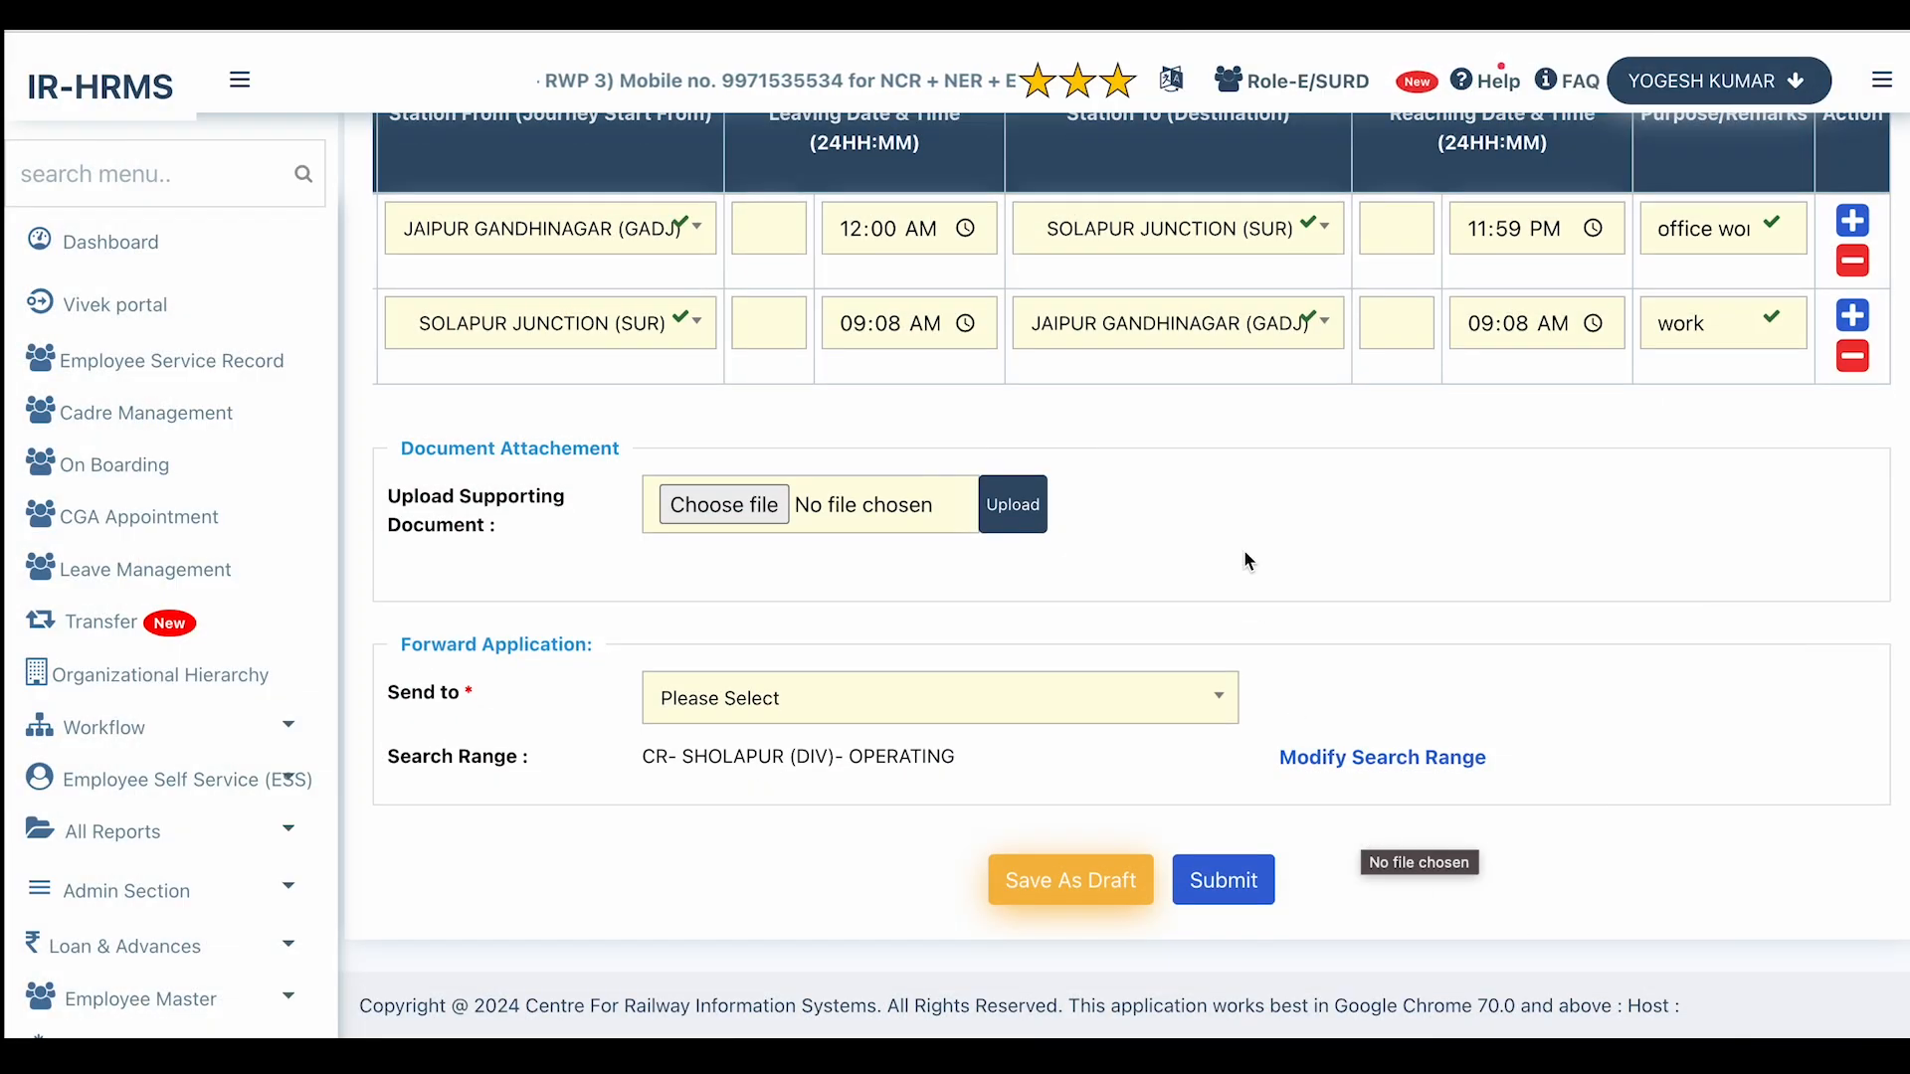
left_click(1005, 719)
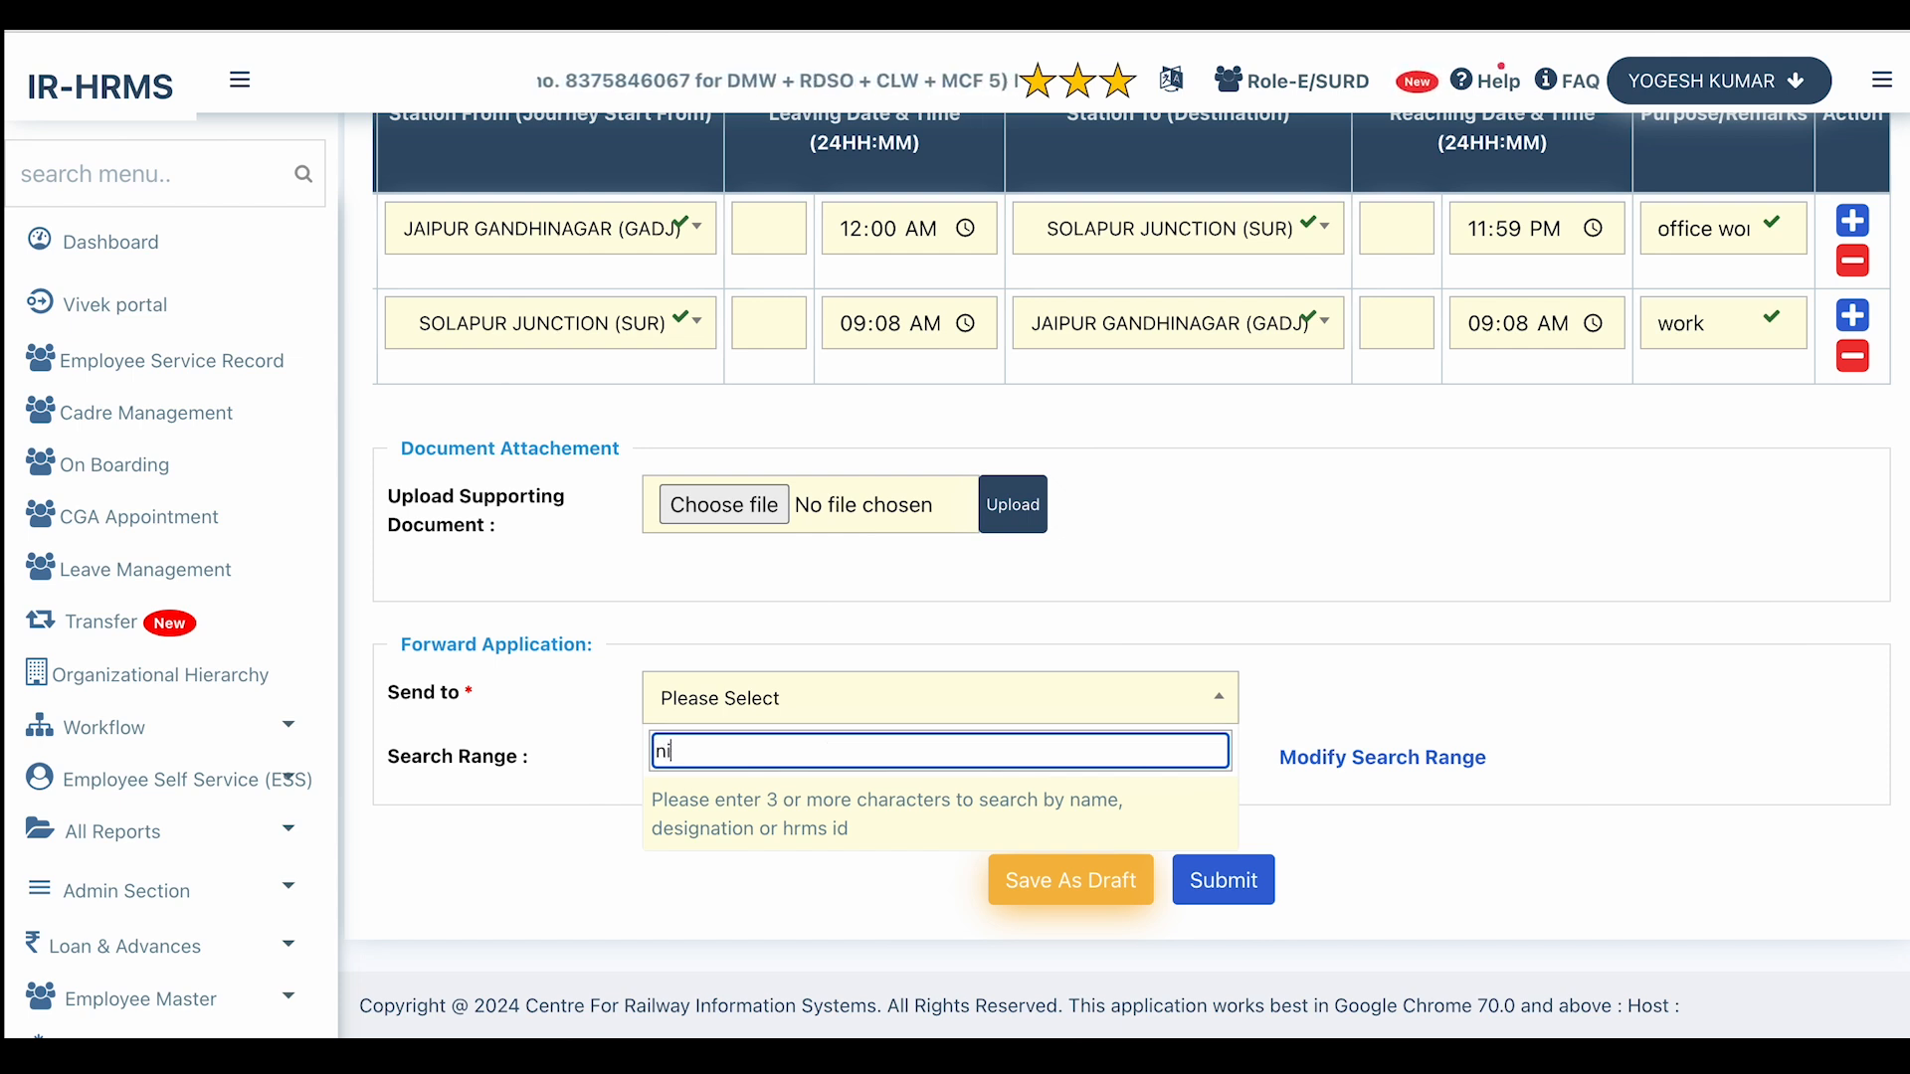
type("shant")
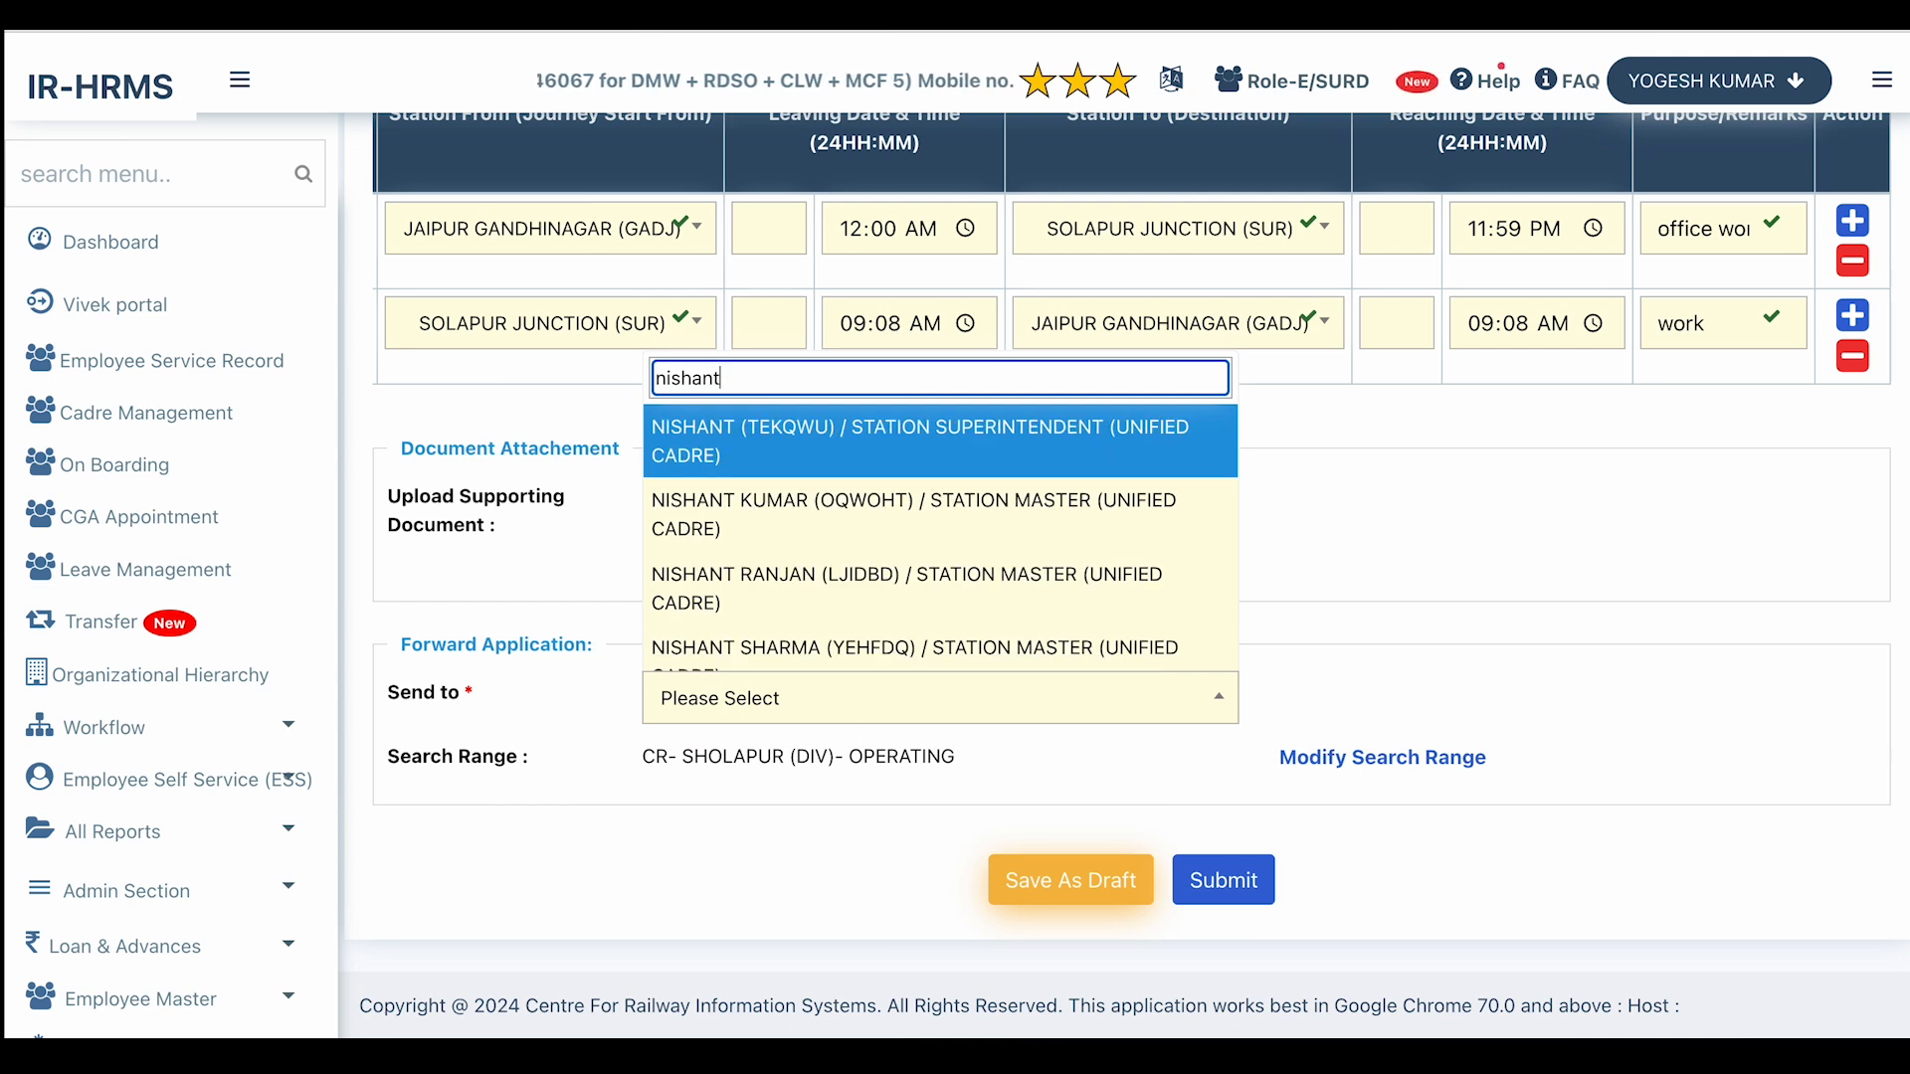
left_click(814, 652)
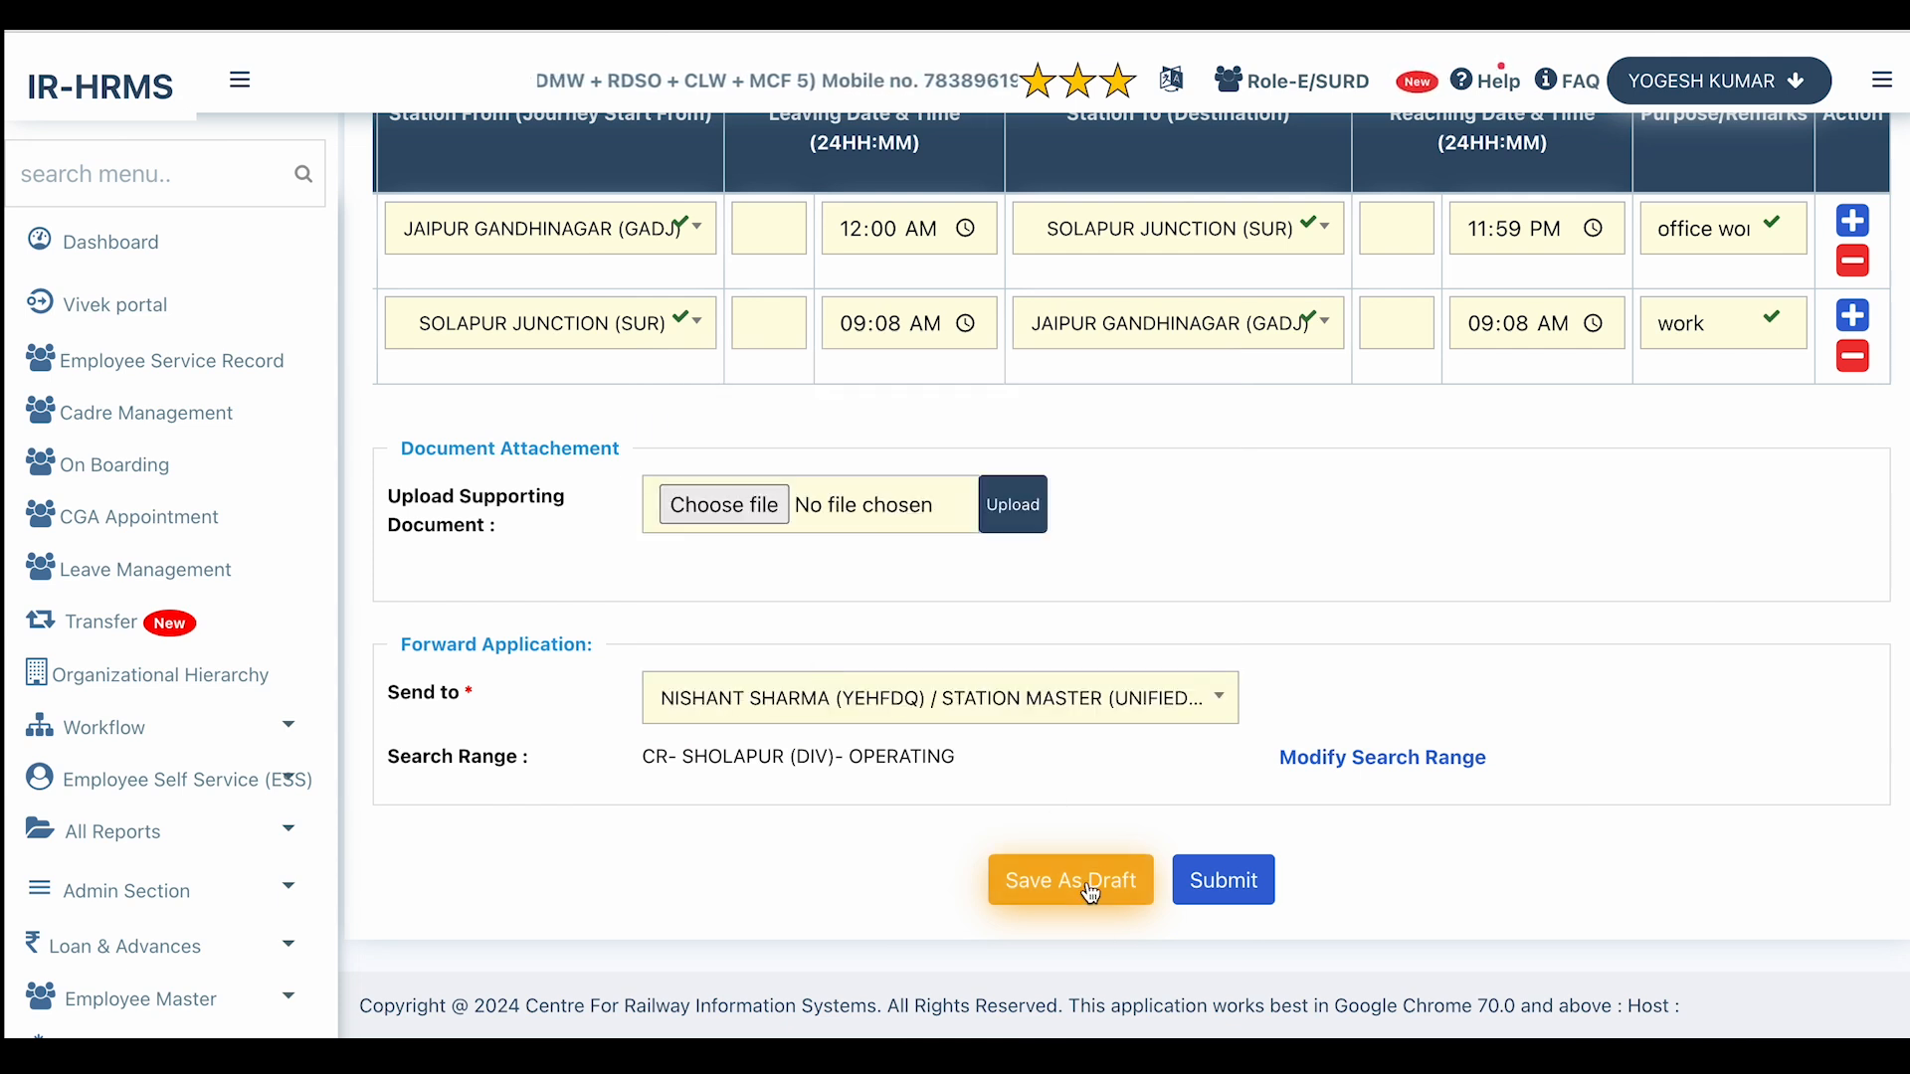
left_click(1216, 880)
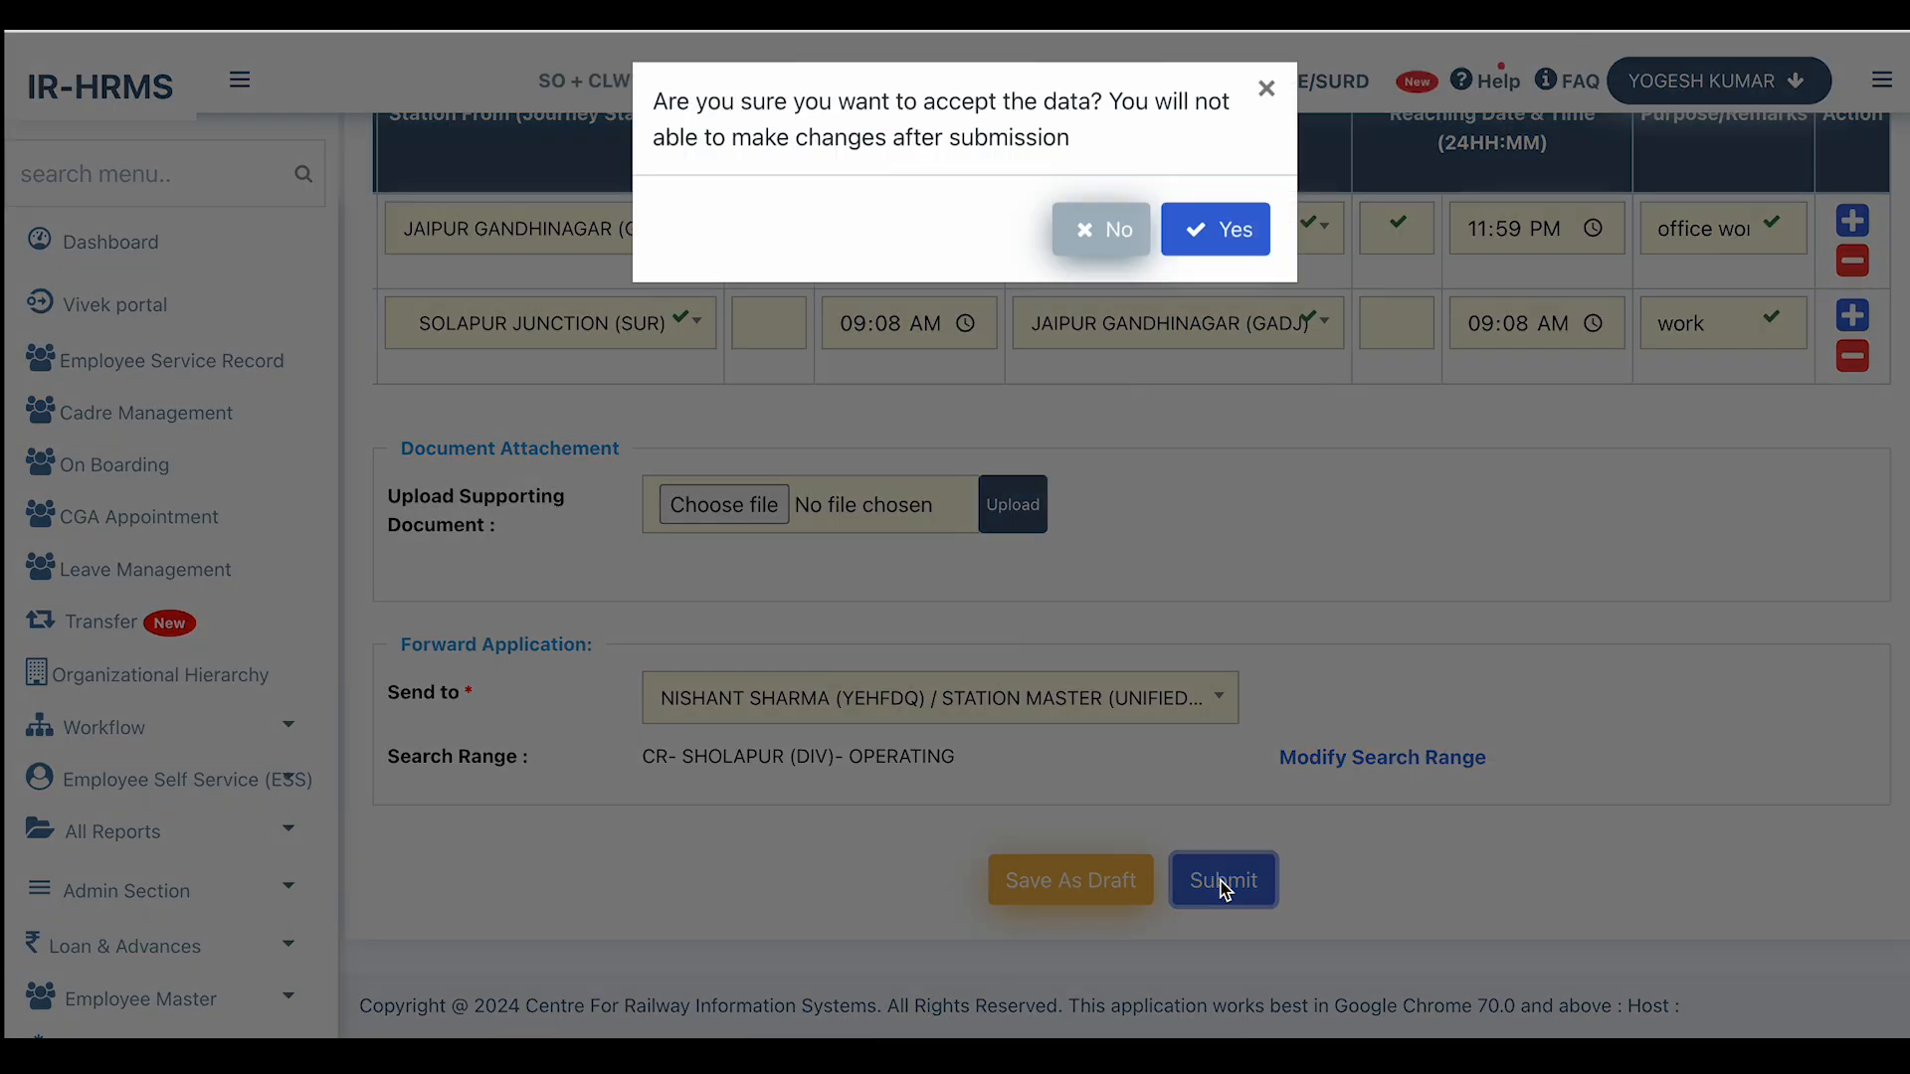
Confirm the submission, dismiss the success message, and reload the Duty Pass Menu.
left_click(1207, 240)
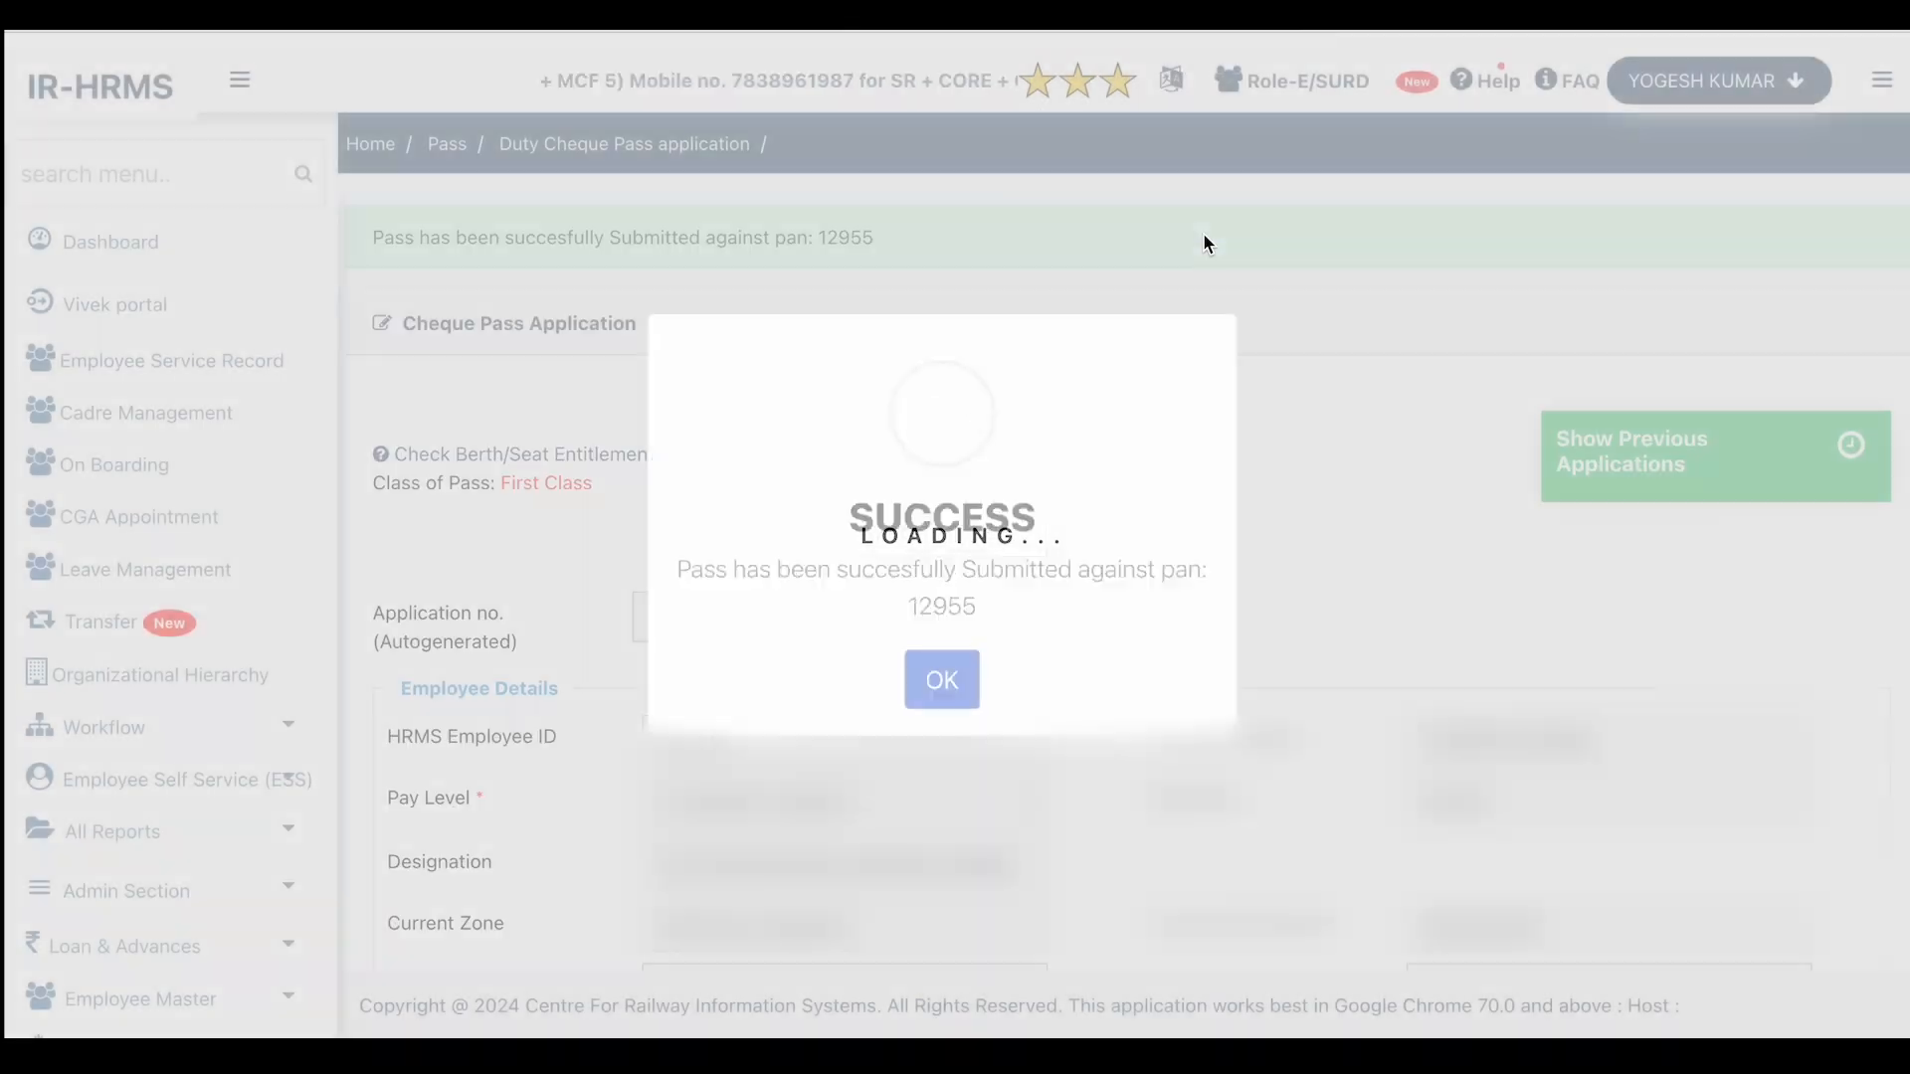
left_click(938, 691)
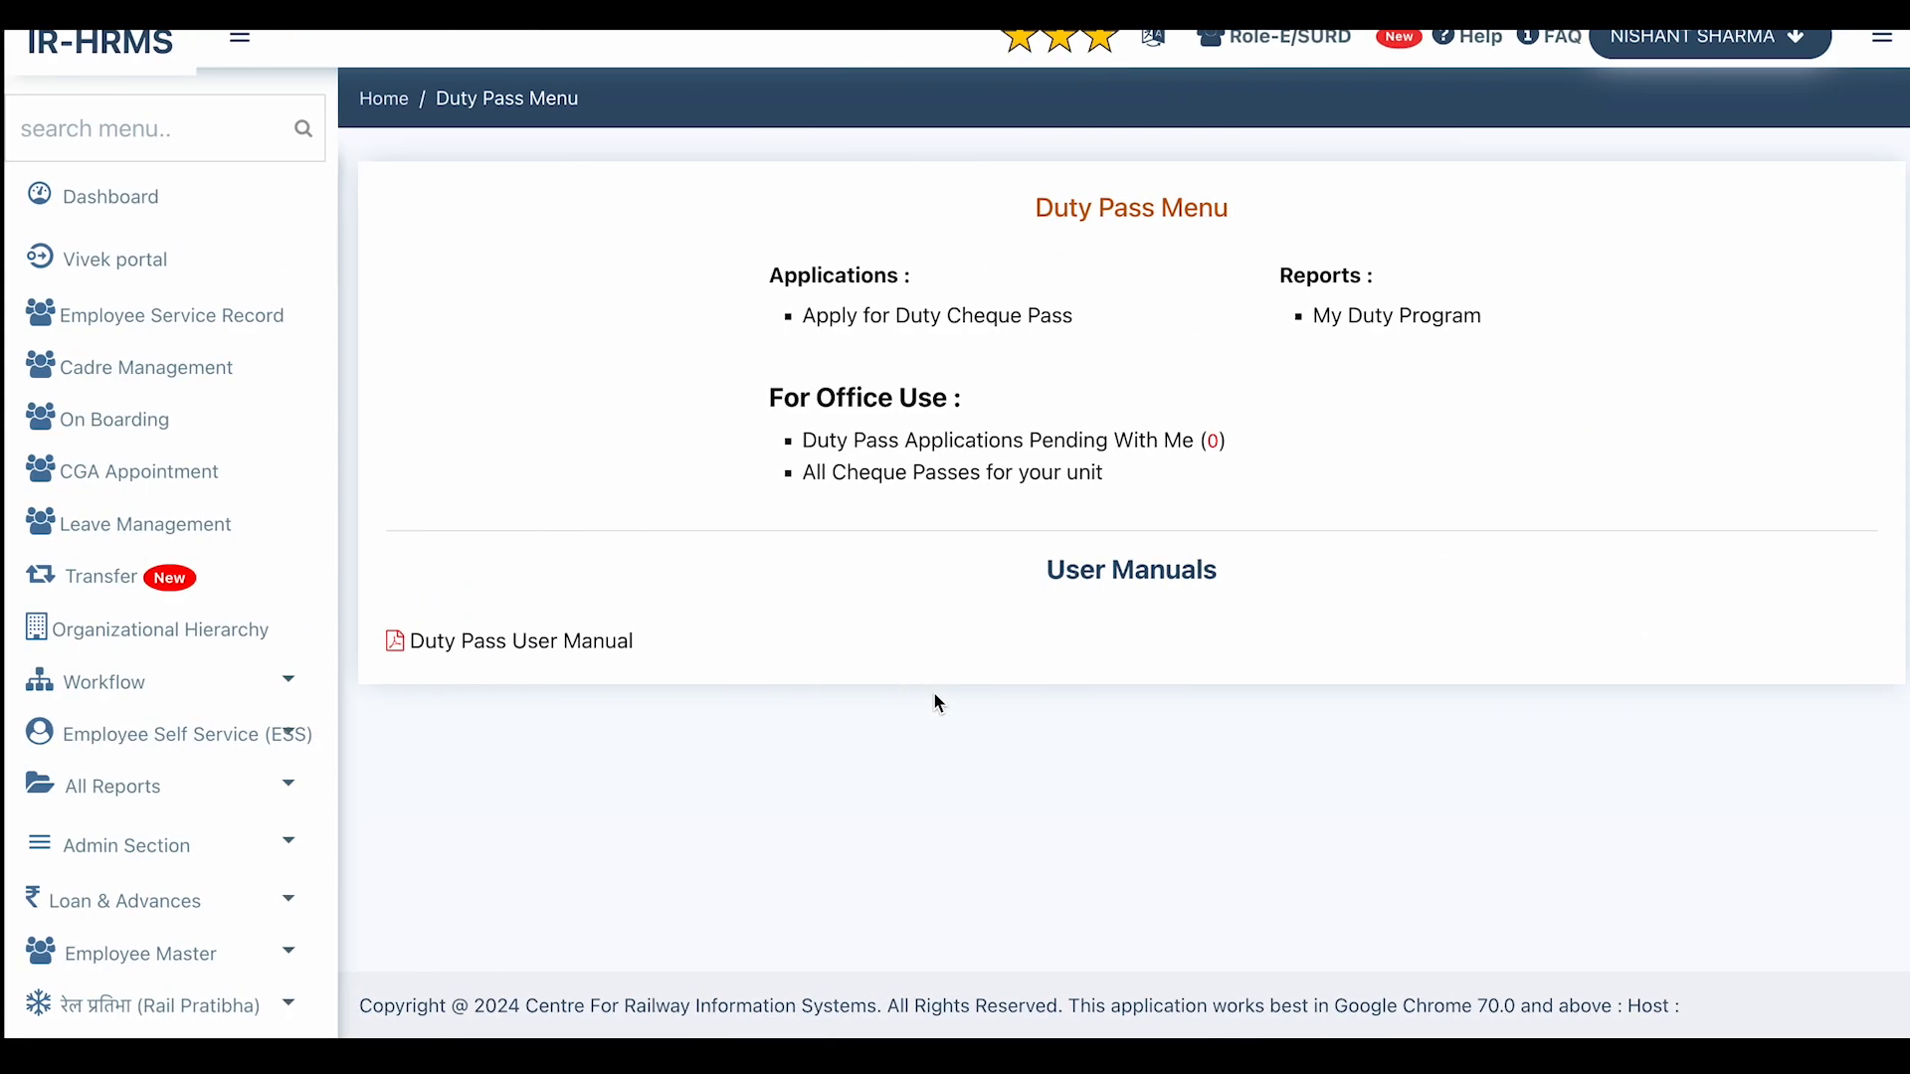
left_click(119, 12)
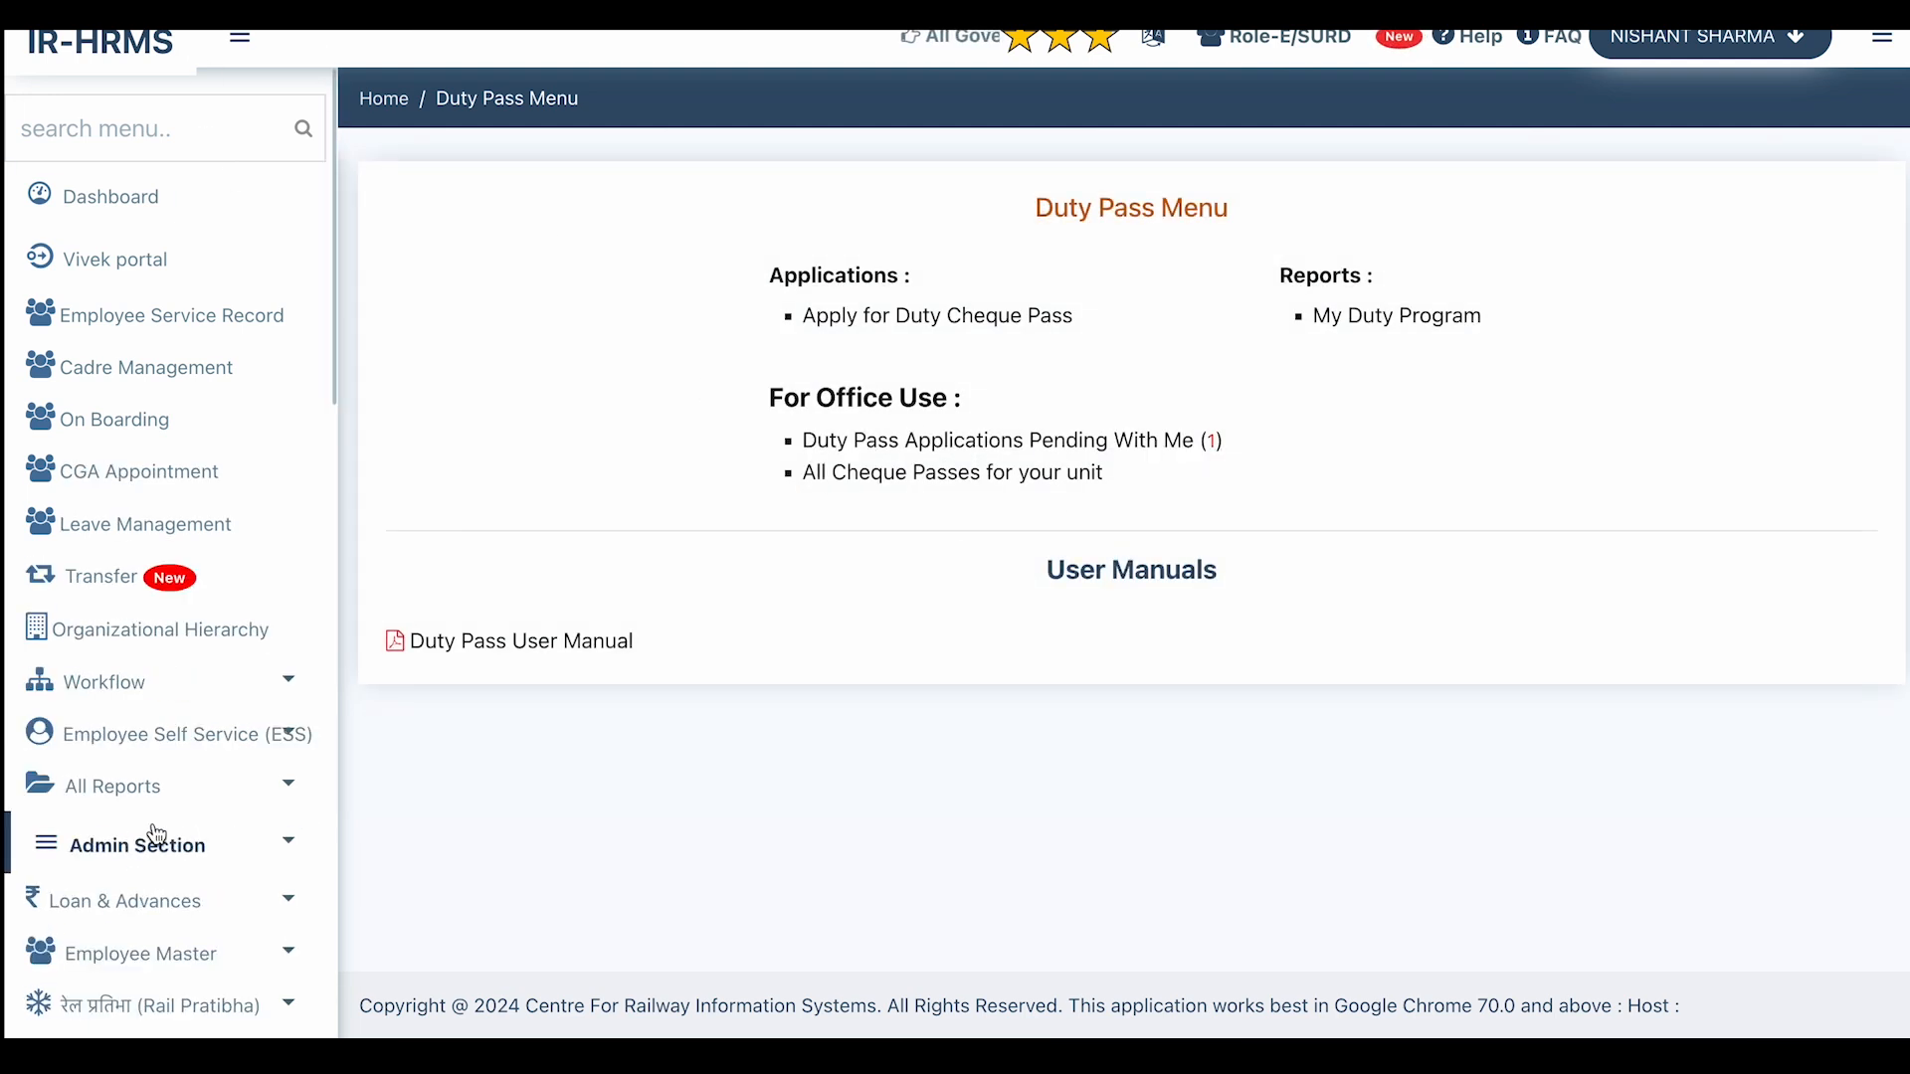
Open Duty Pass Applications Pending With Me (1) and the application's processing form.
scroll(156, 834, "down", 2)
scroll(156, 833, "down", 1)
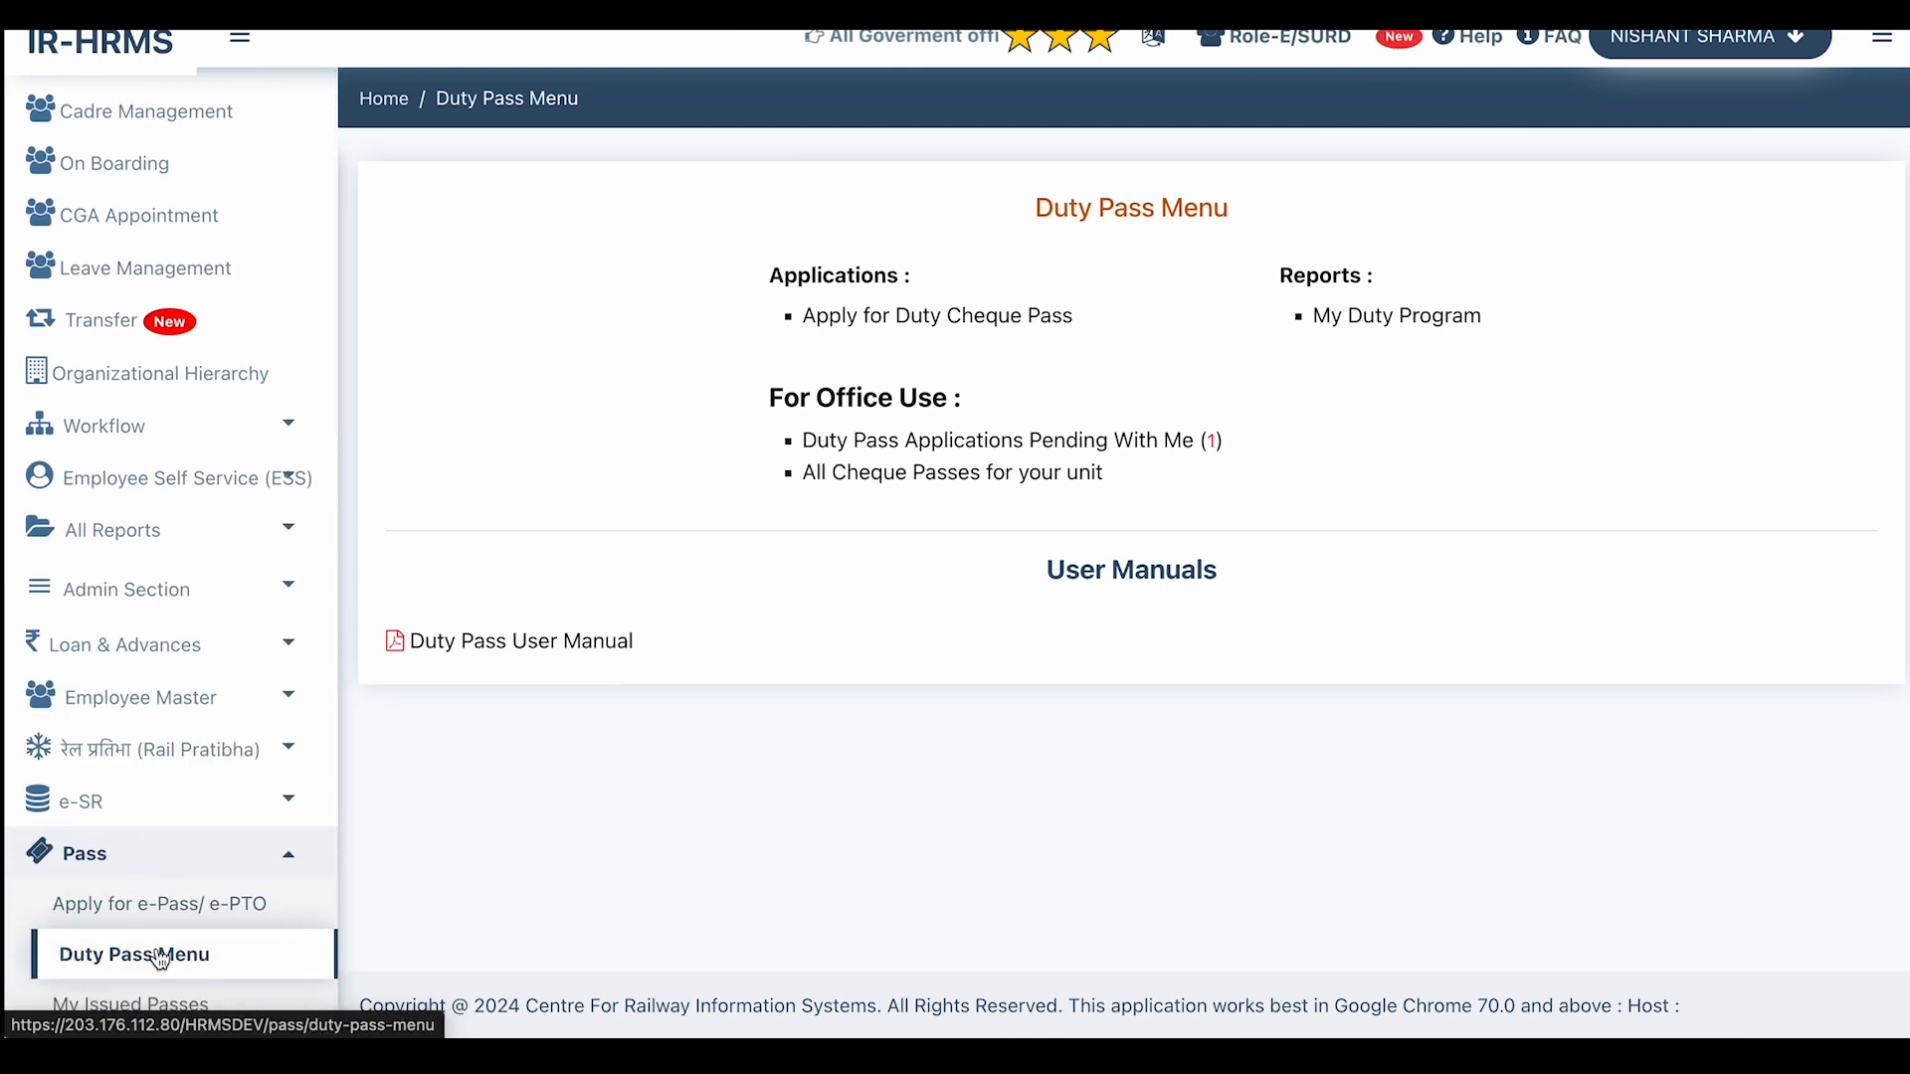
left_click(1079, 441)
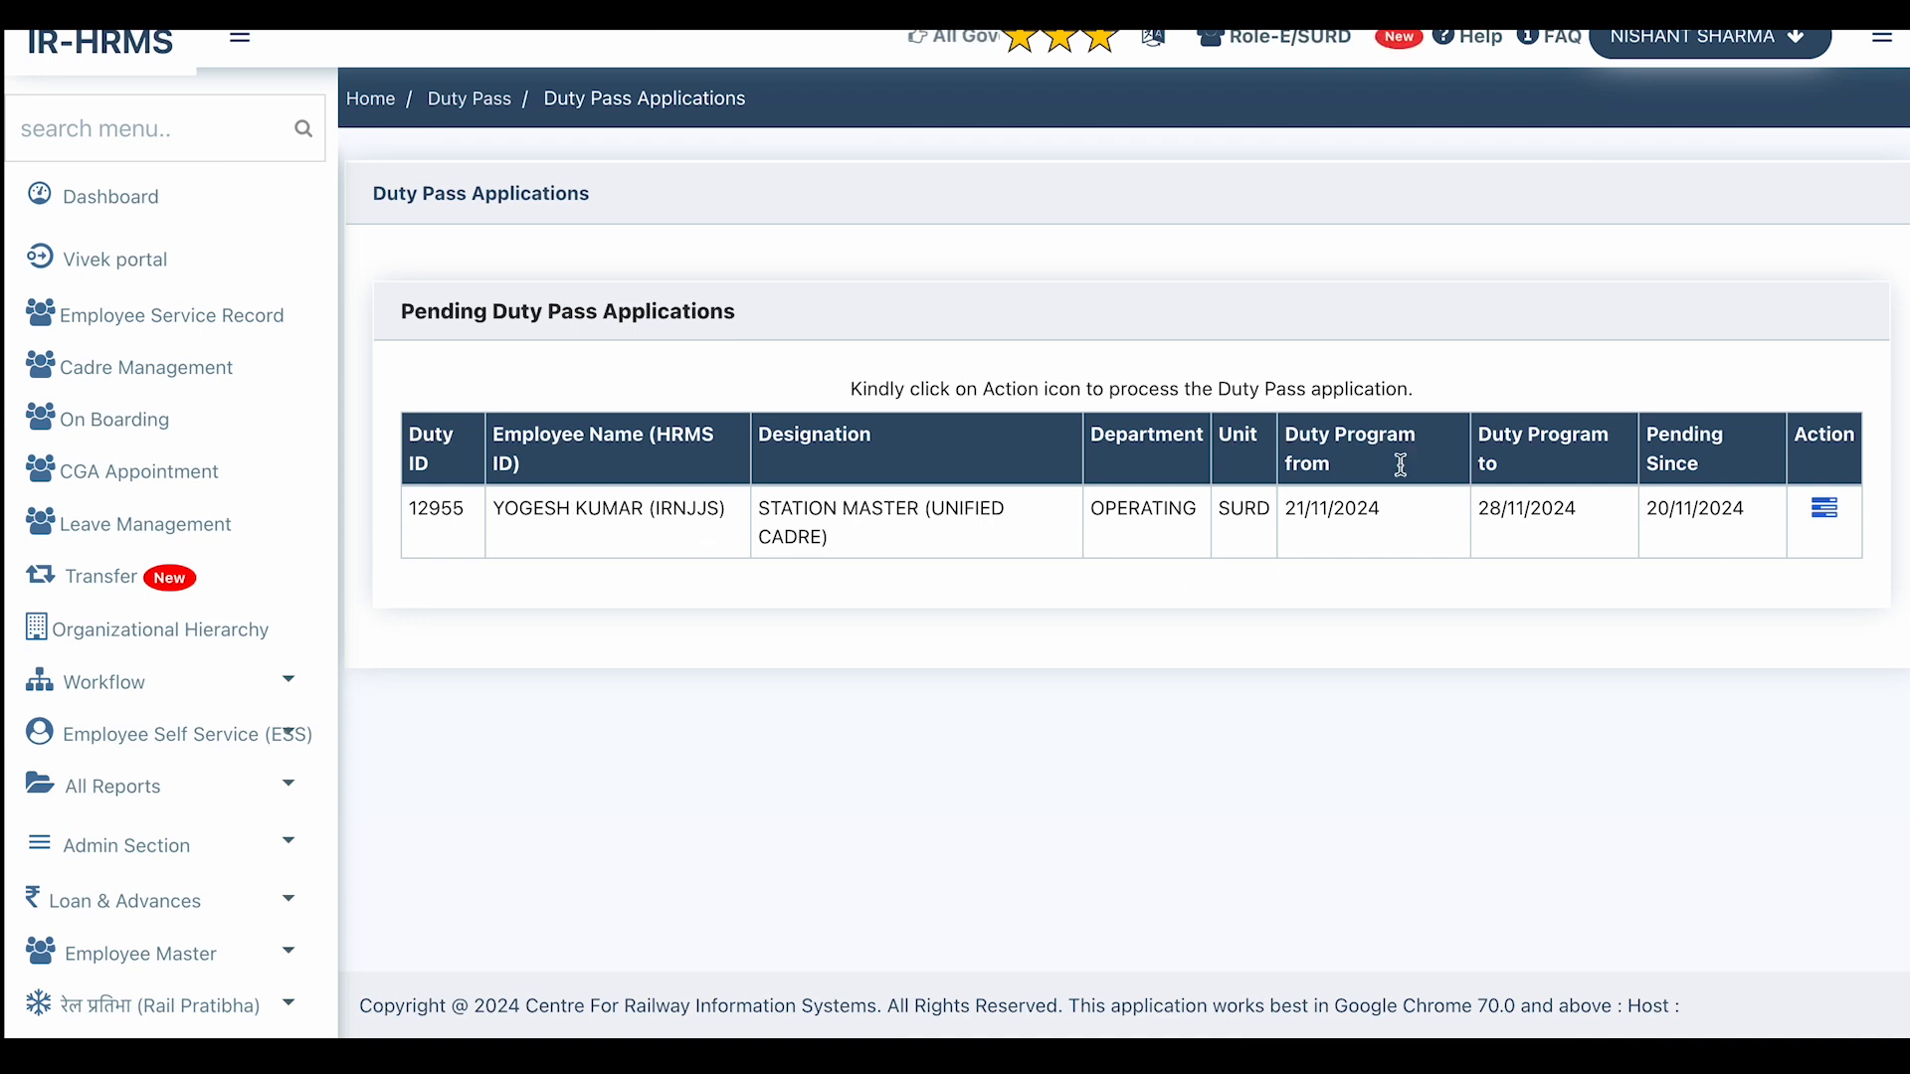
left_click(1830, 513)
Choose FORWARD as the pending application's action and open the Send to list.
scroll(1487, 465, "down", 10)
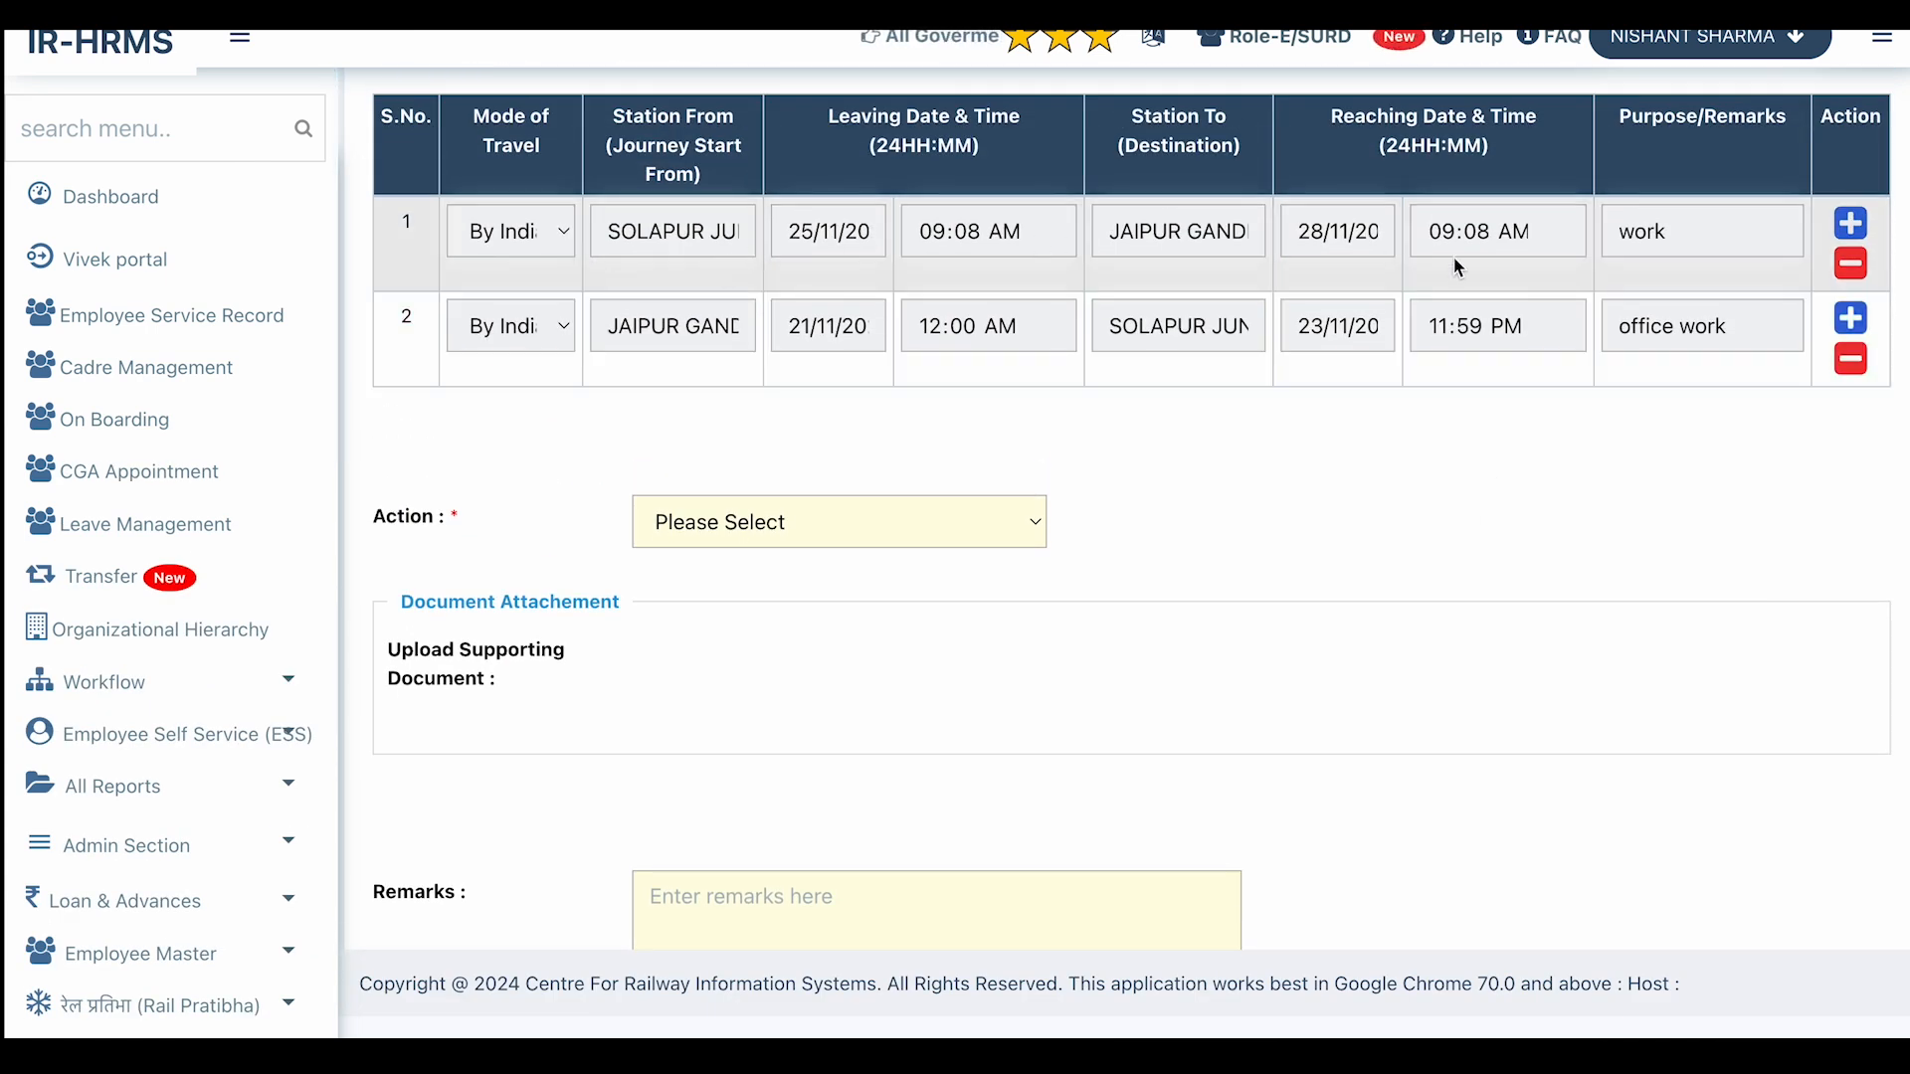
left_click(1014, 524)
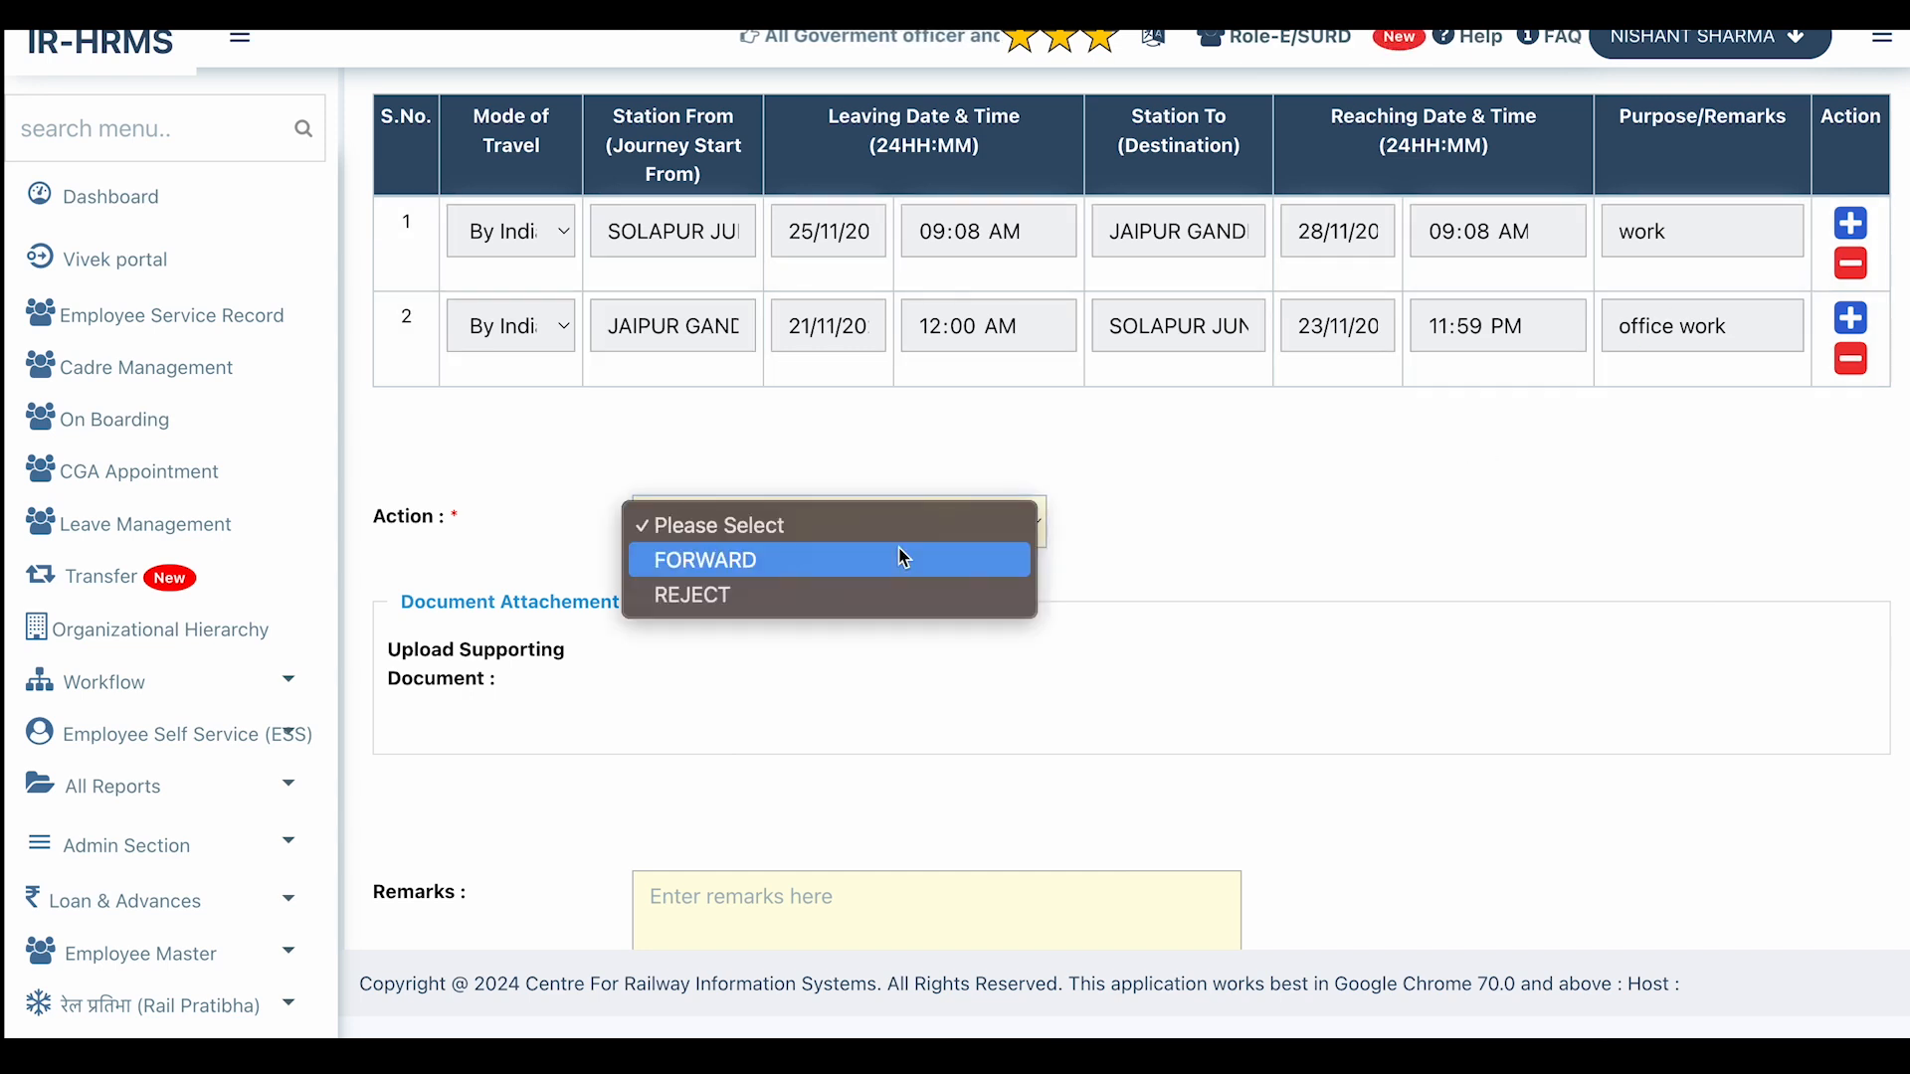
left_click(739, 581)
scroll(741, 600, "down", 1)
left_click(808, 623)
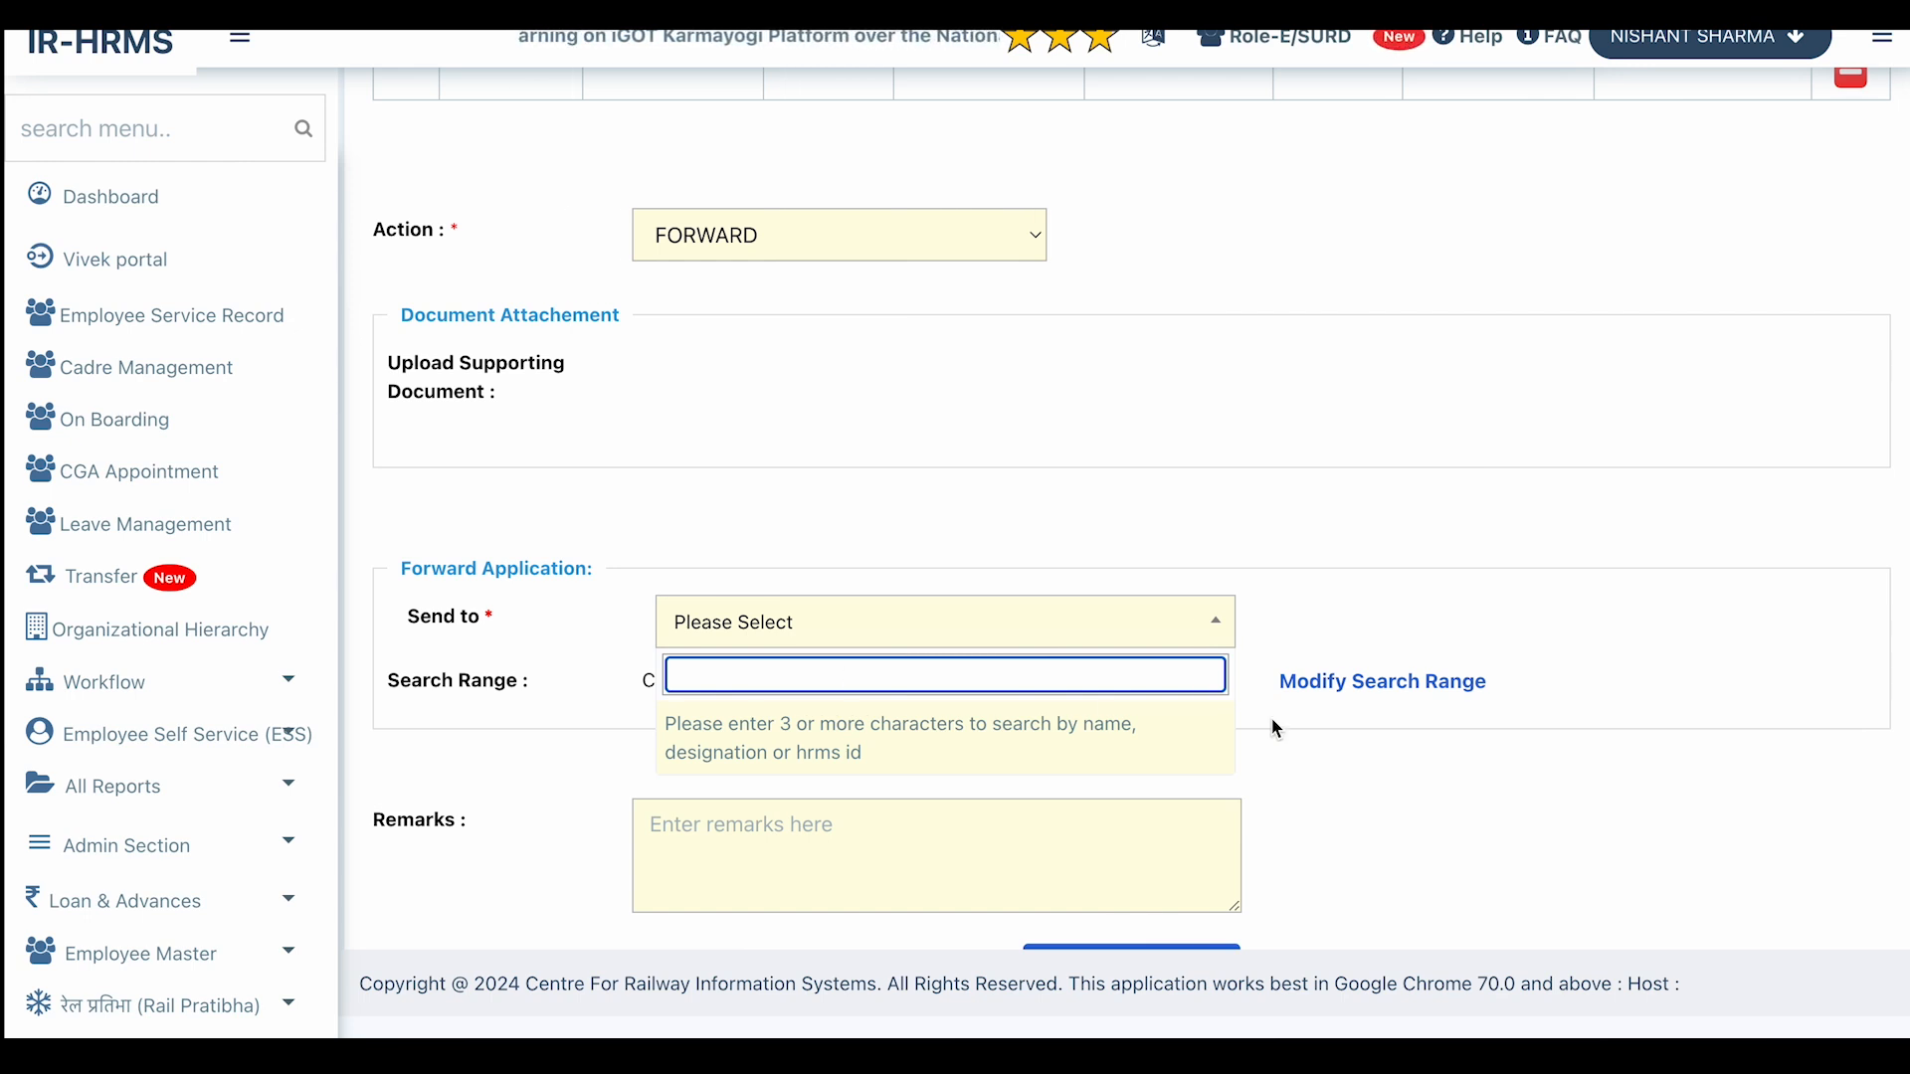
Limit the recipient search to ADMIN/GENERAL and select the Additional Divisional Railway Manager via 'shai'.
left_click(1355, 687)
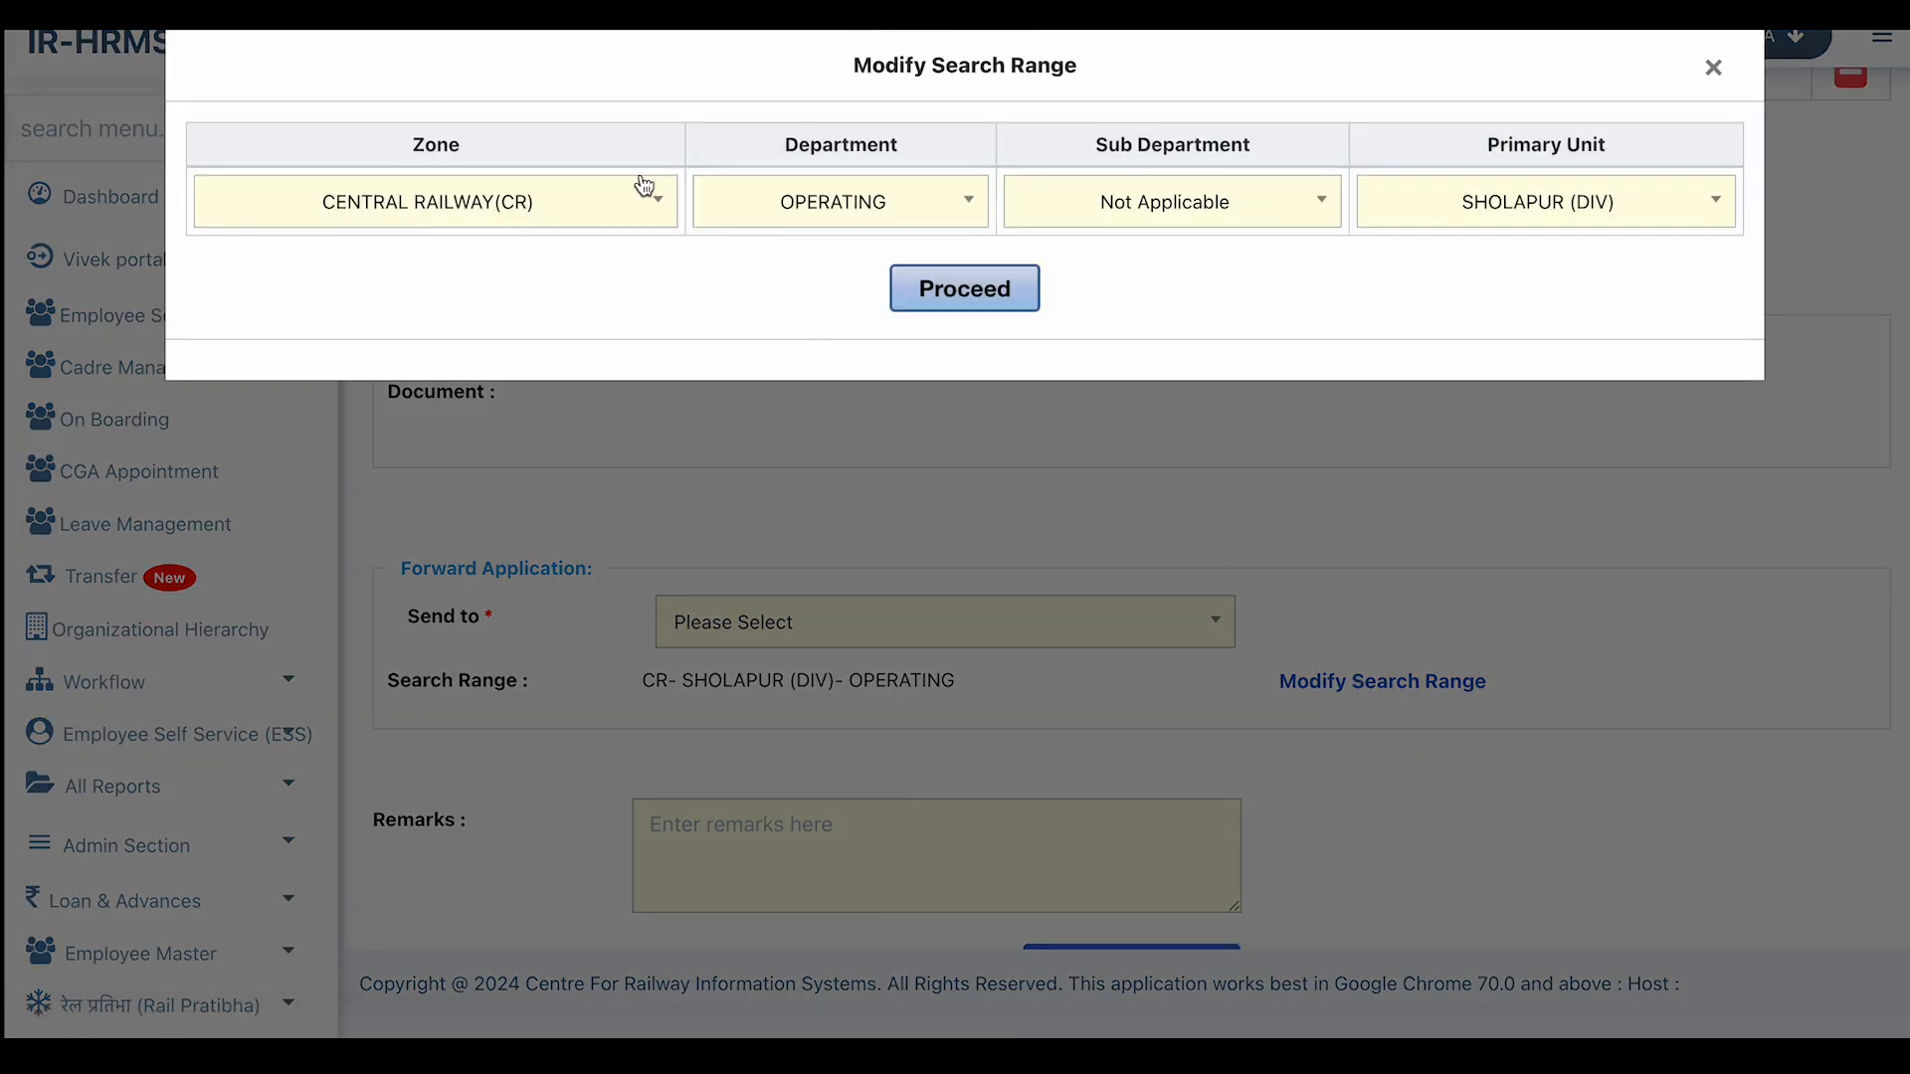
left_click(879, 202)
scroll(826, 399, "up", 3)
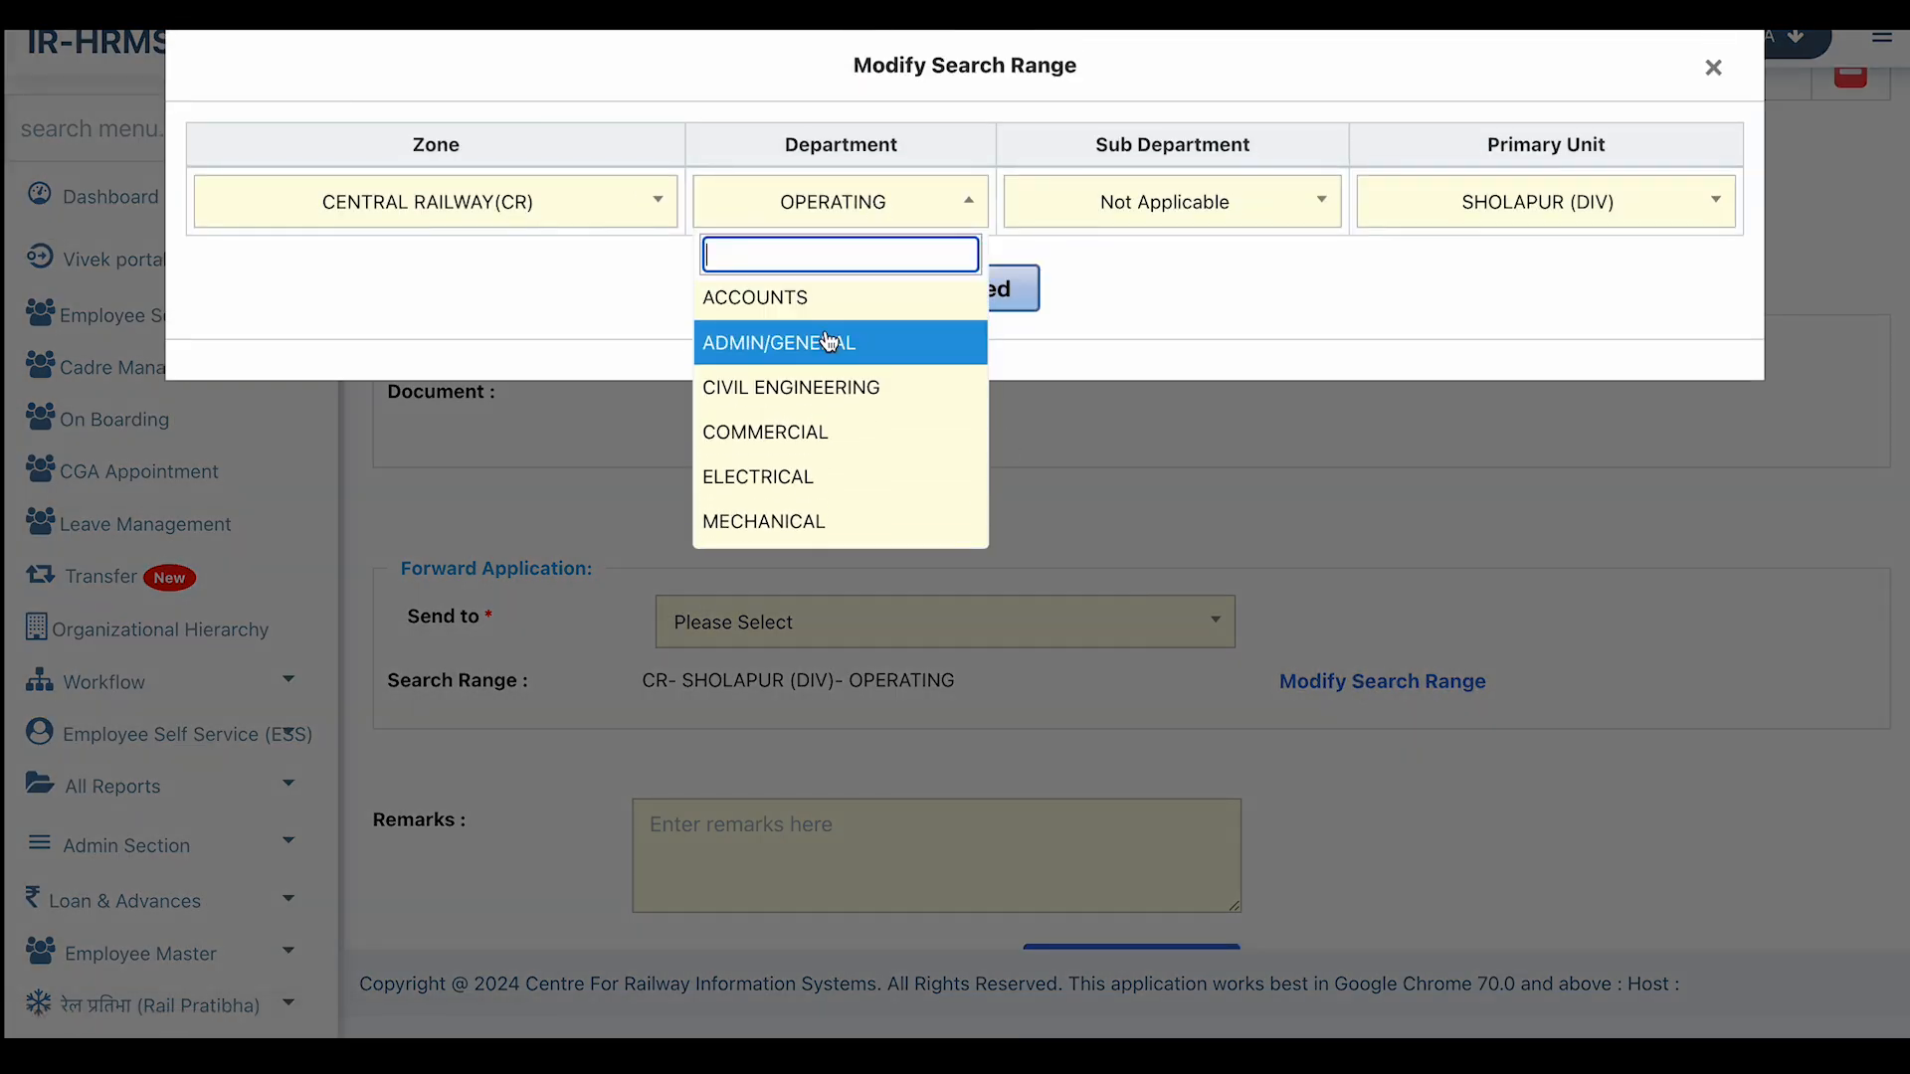
left_click(810, 343)
left_click(955, 291)
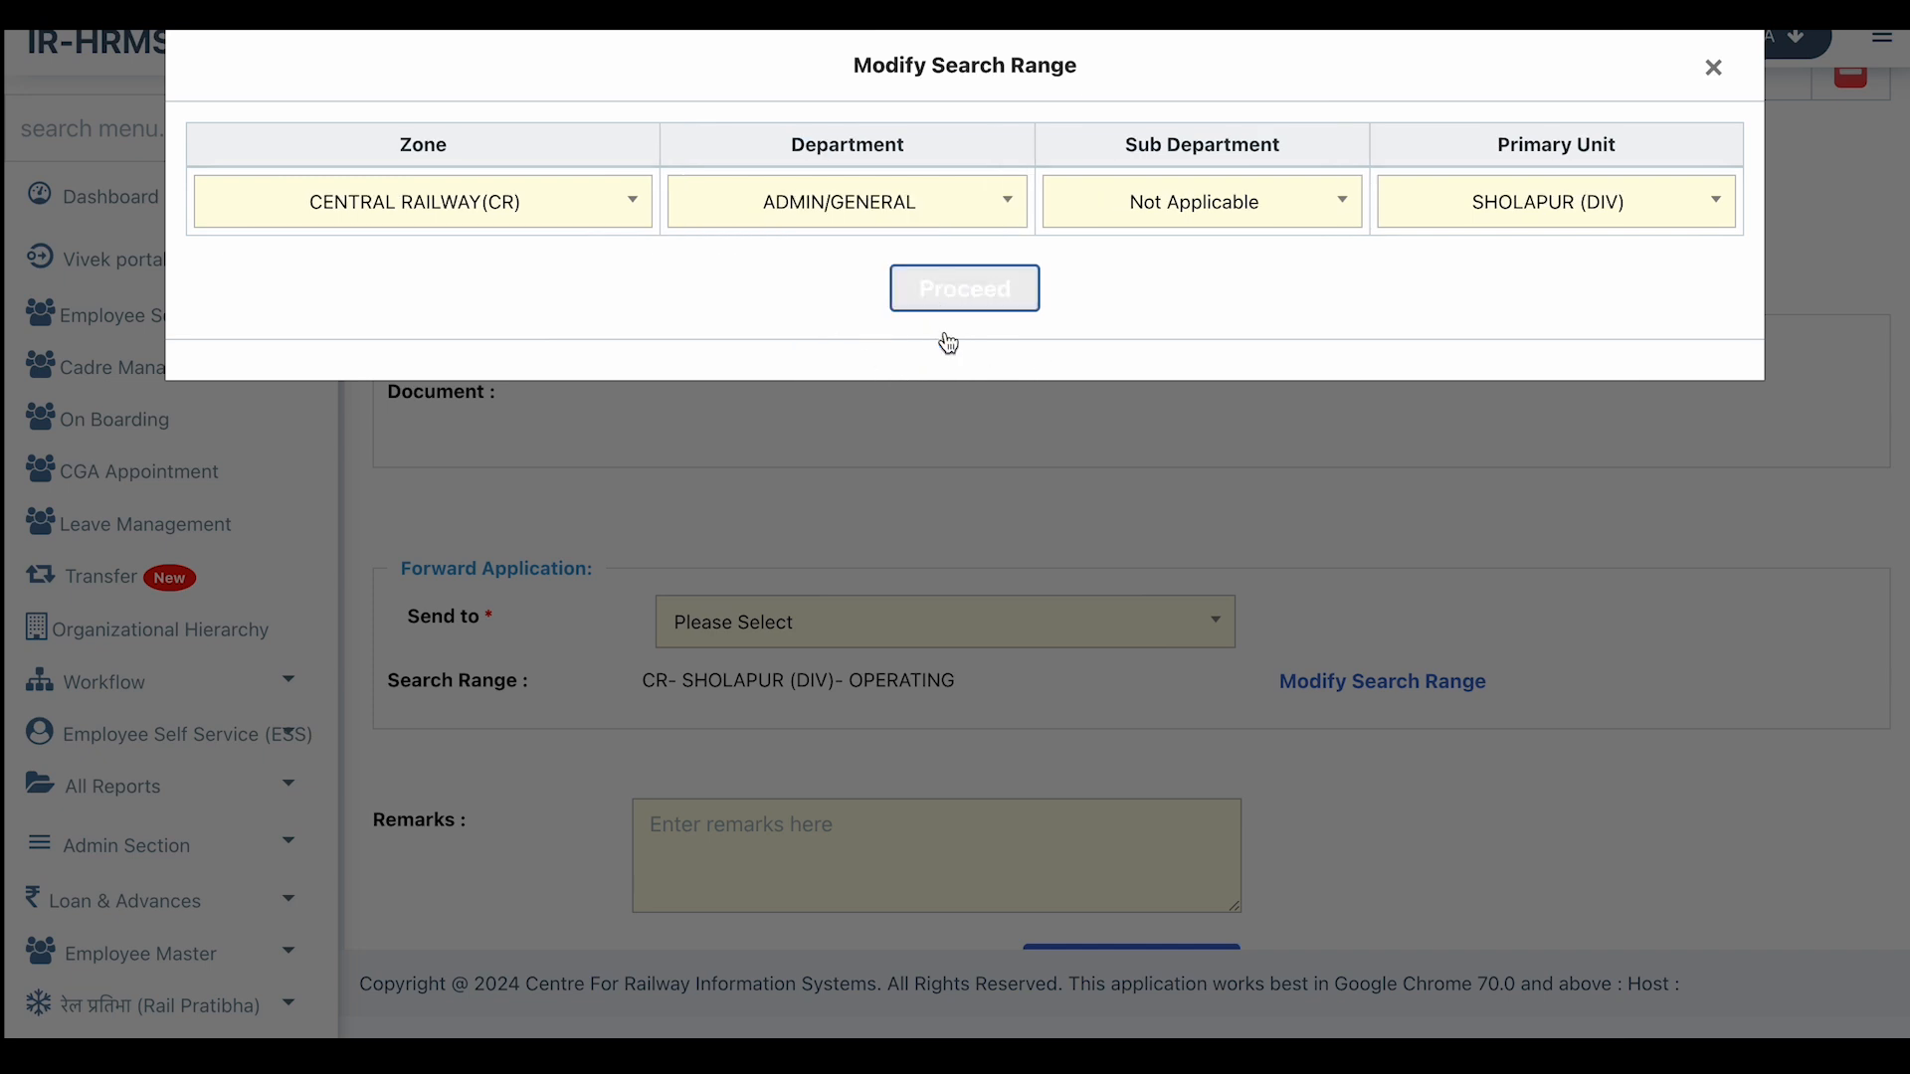
left_click(776, 622)
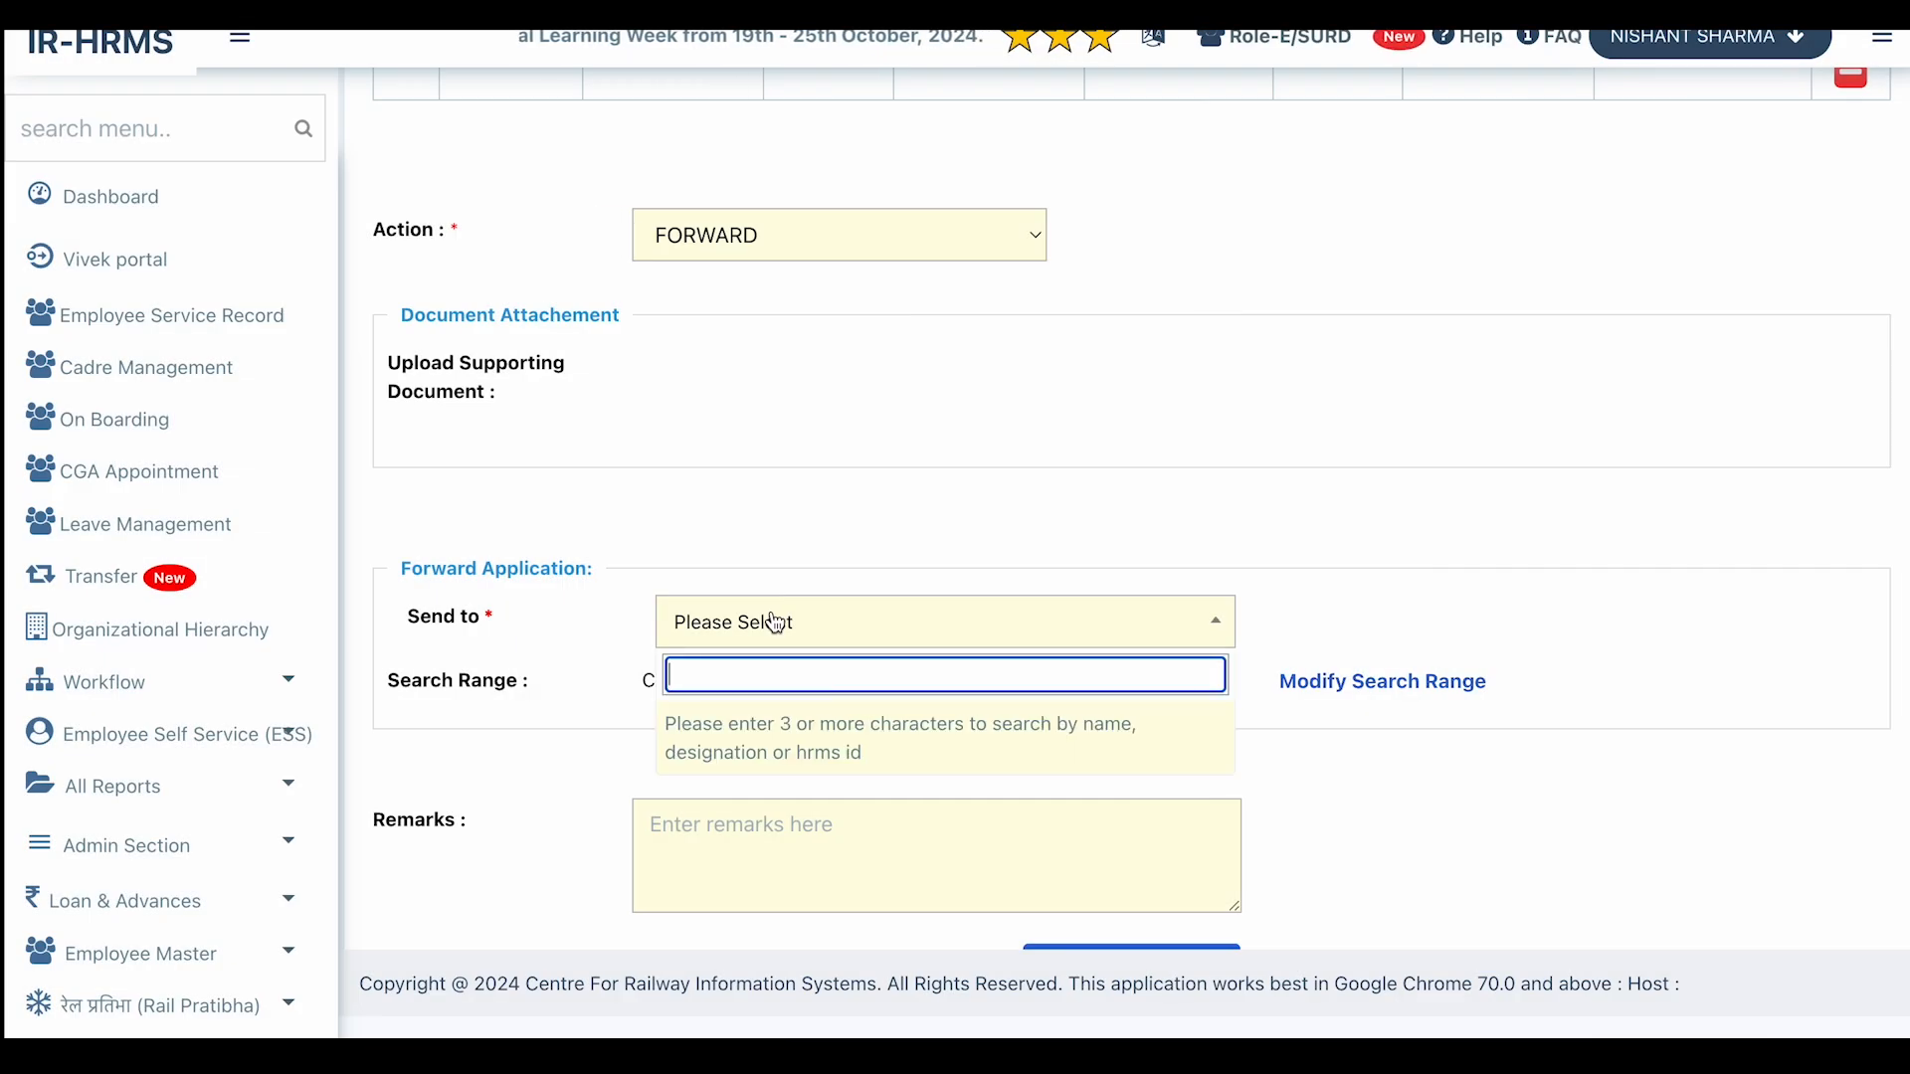
type("shai")
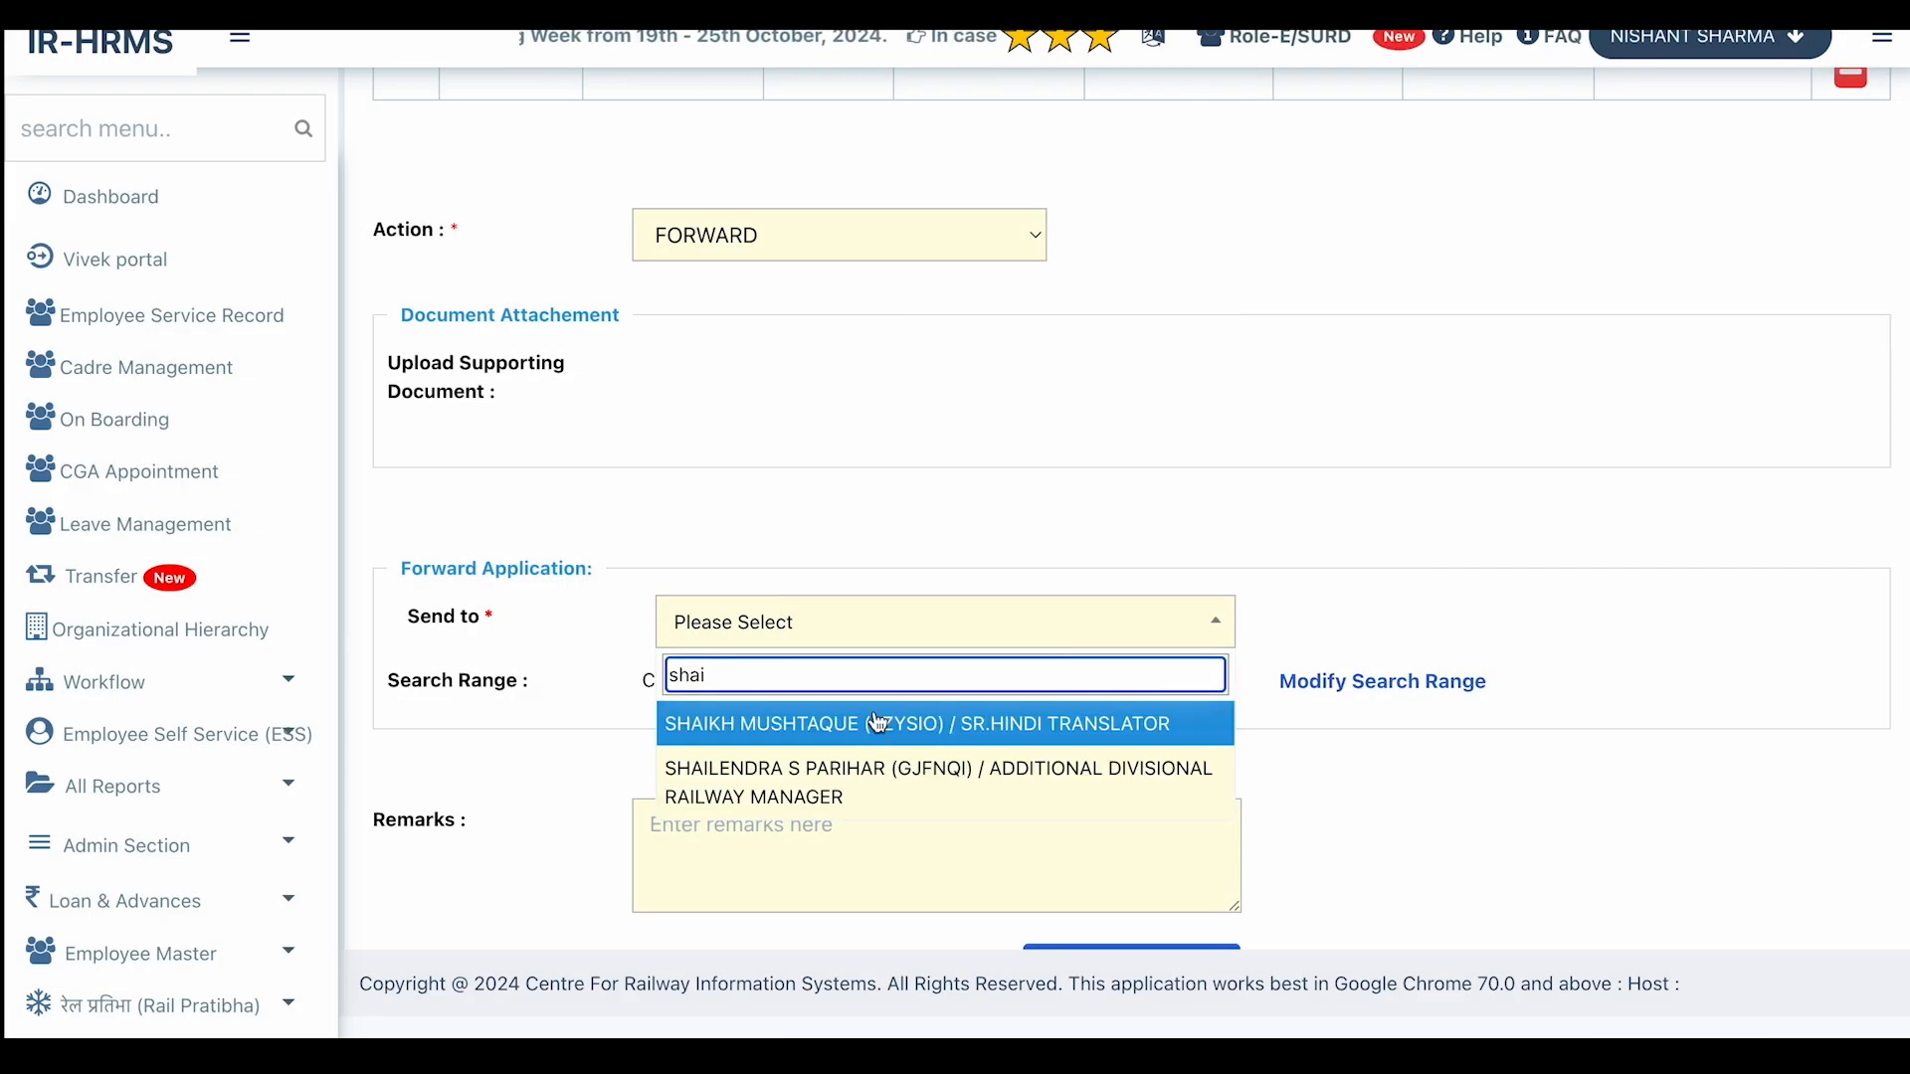
left_click(861, 790)
Add the remark 'sir, please approve my duty pass.' and submit the forward, confirming Yes.
scroll(1020, 708, "down", 1)
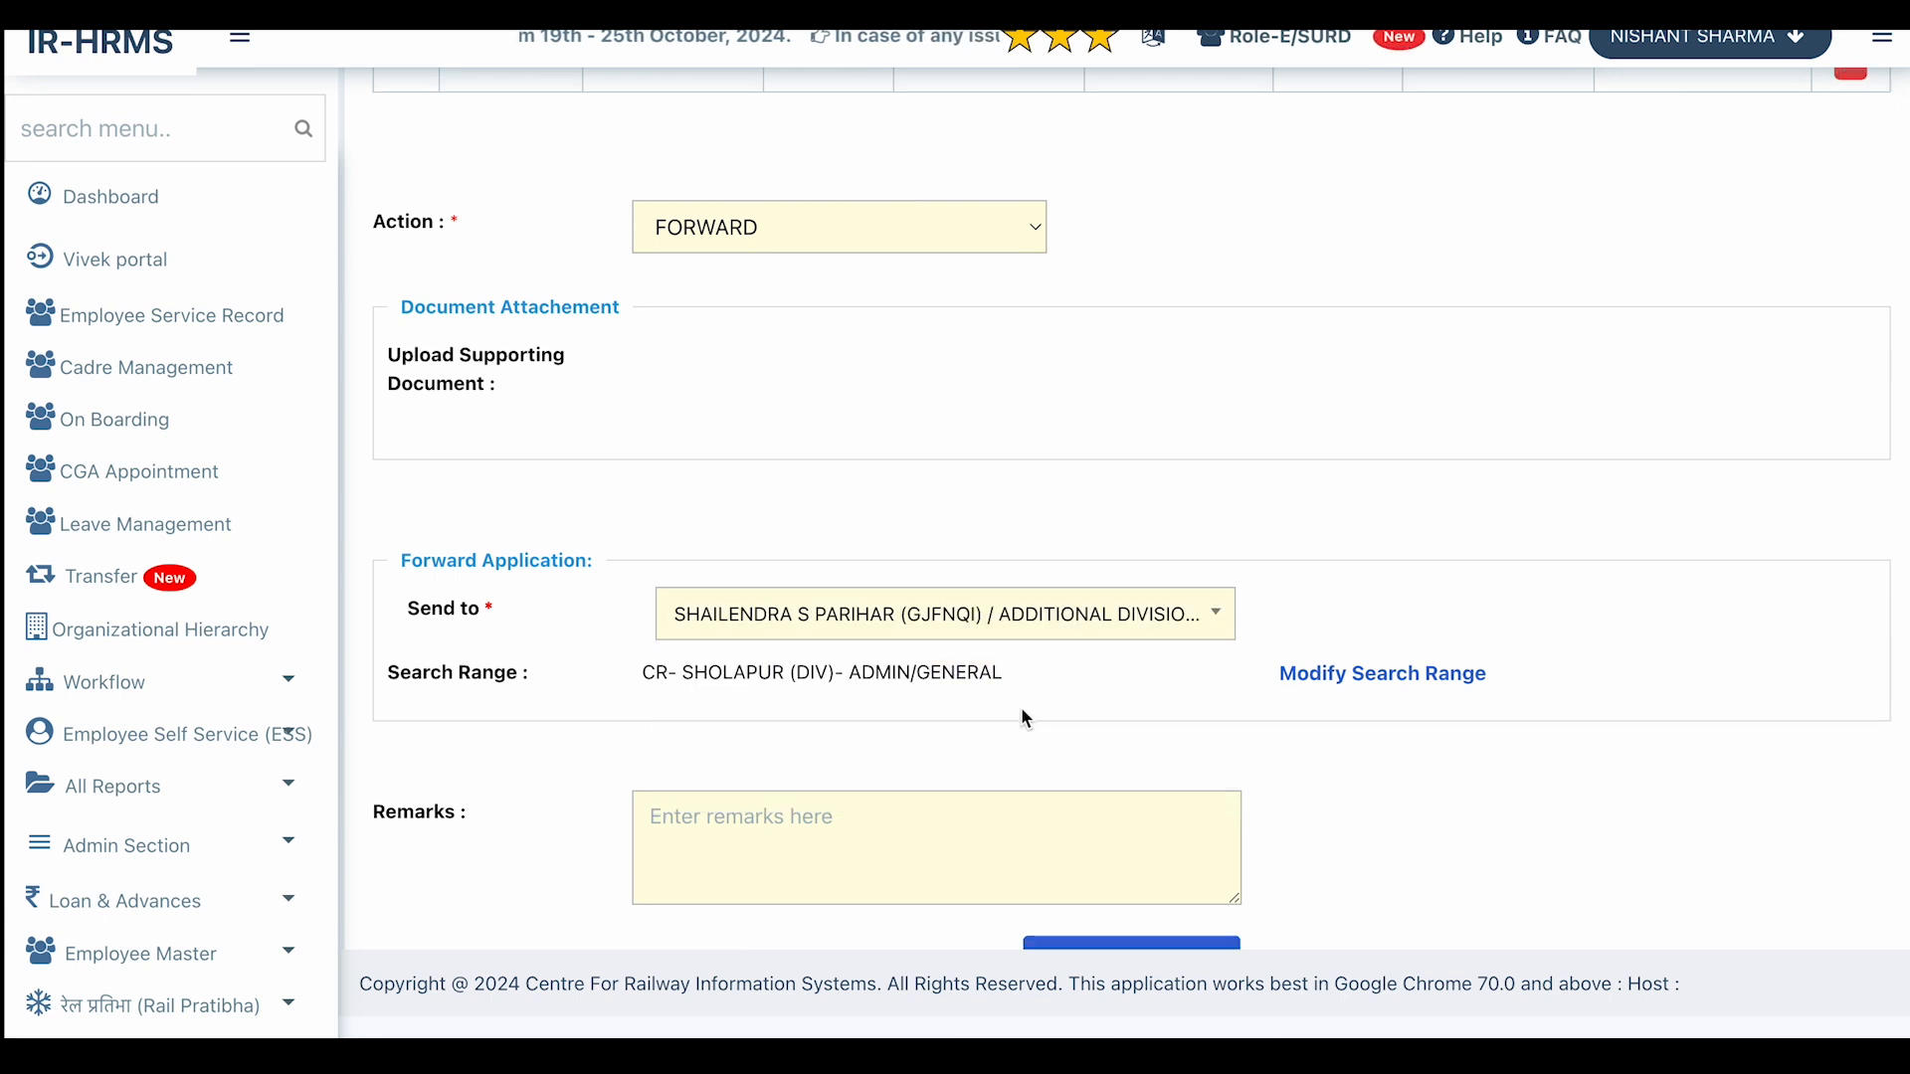
left_click(785, 701)
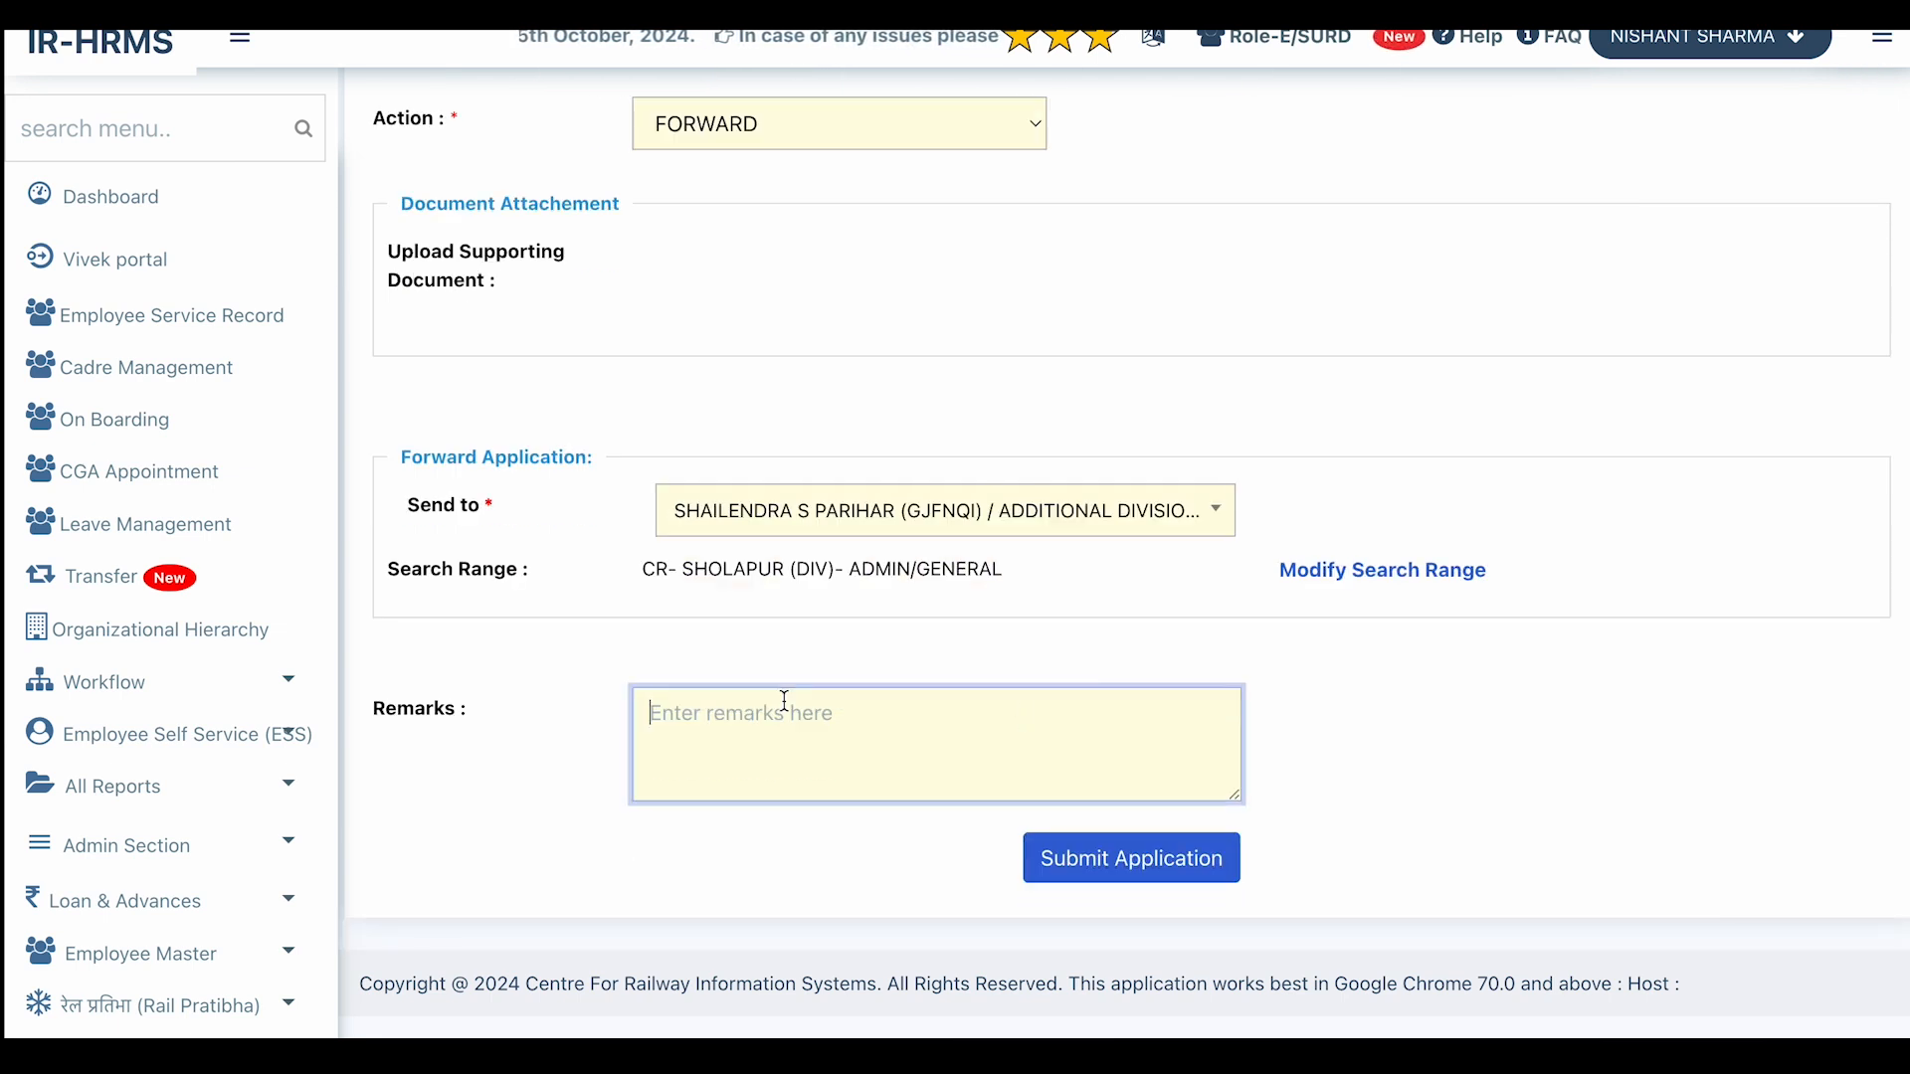
type("please approve")
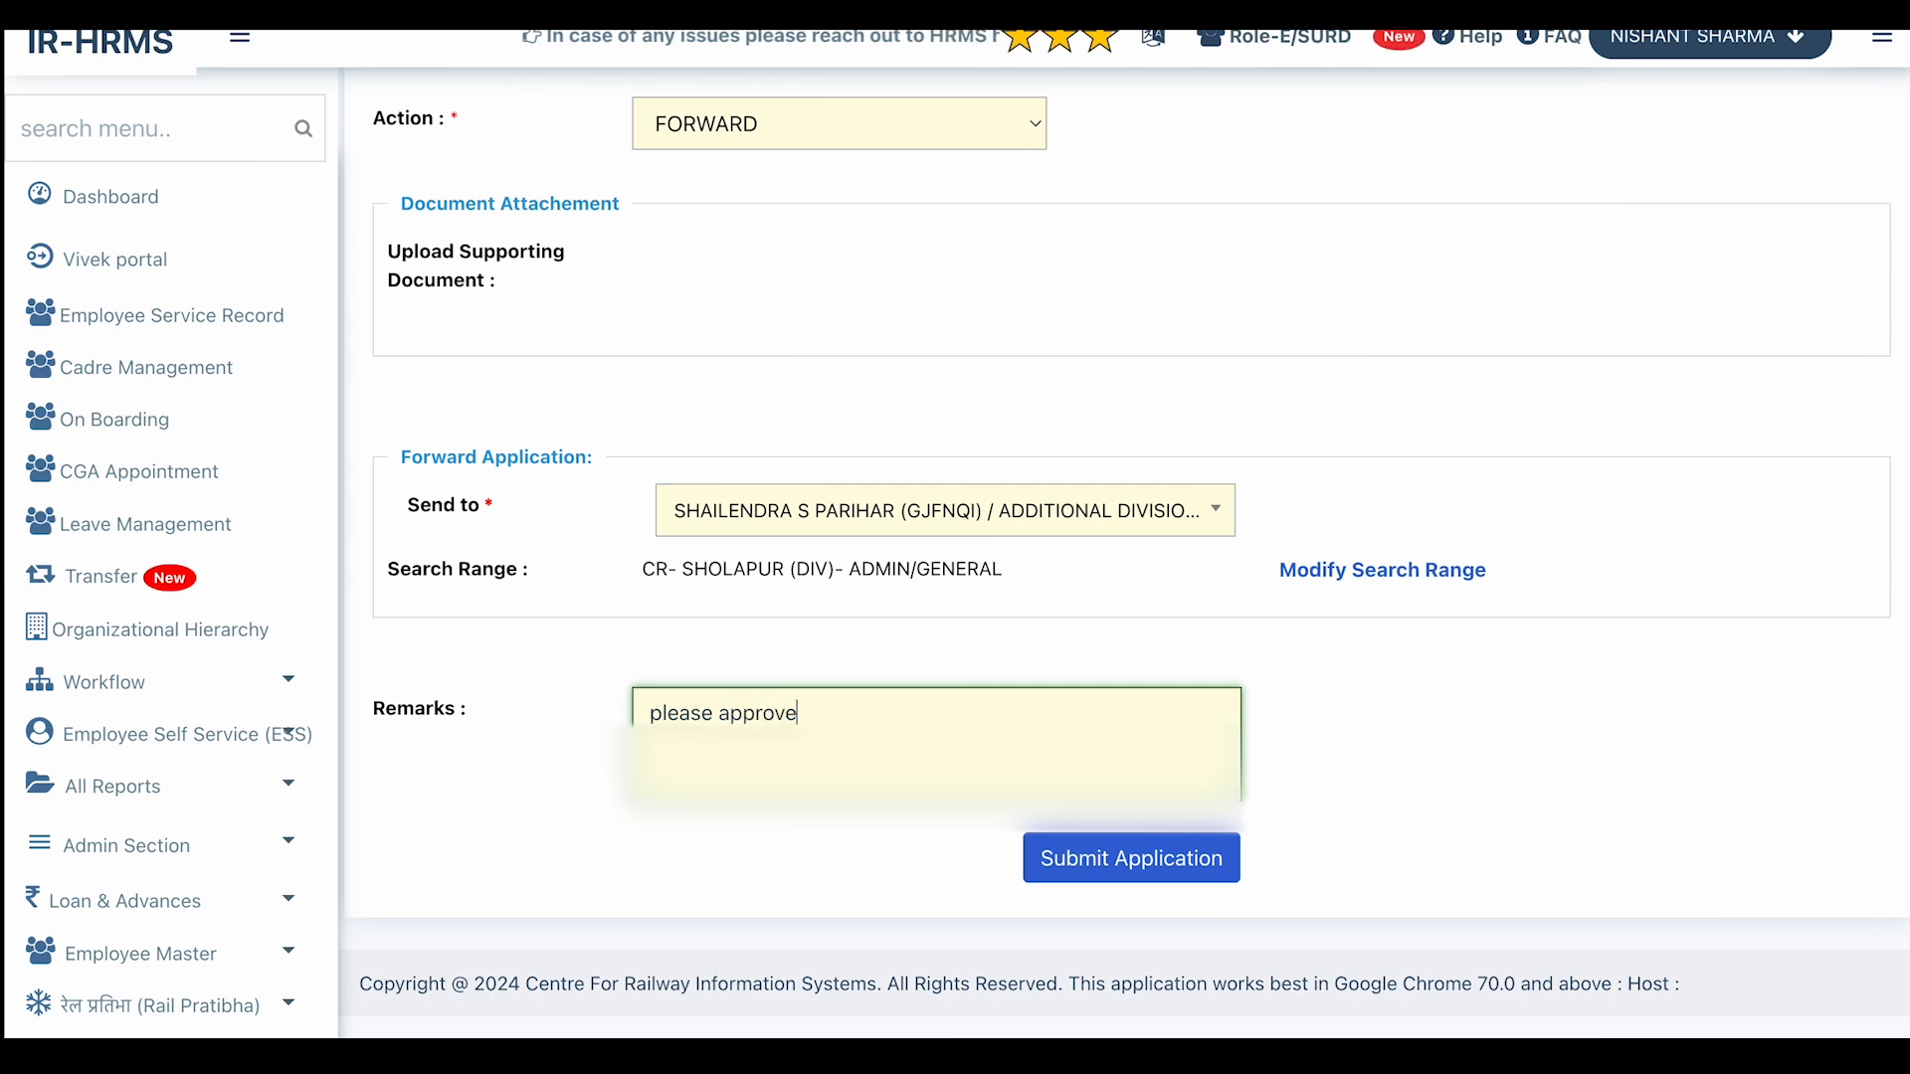
type(" my d")
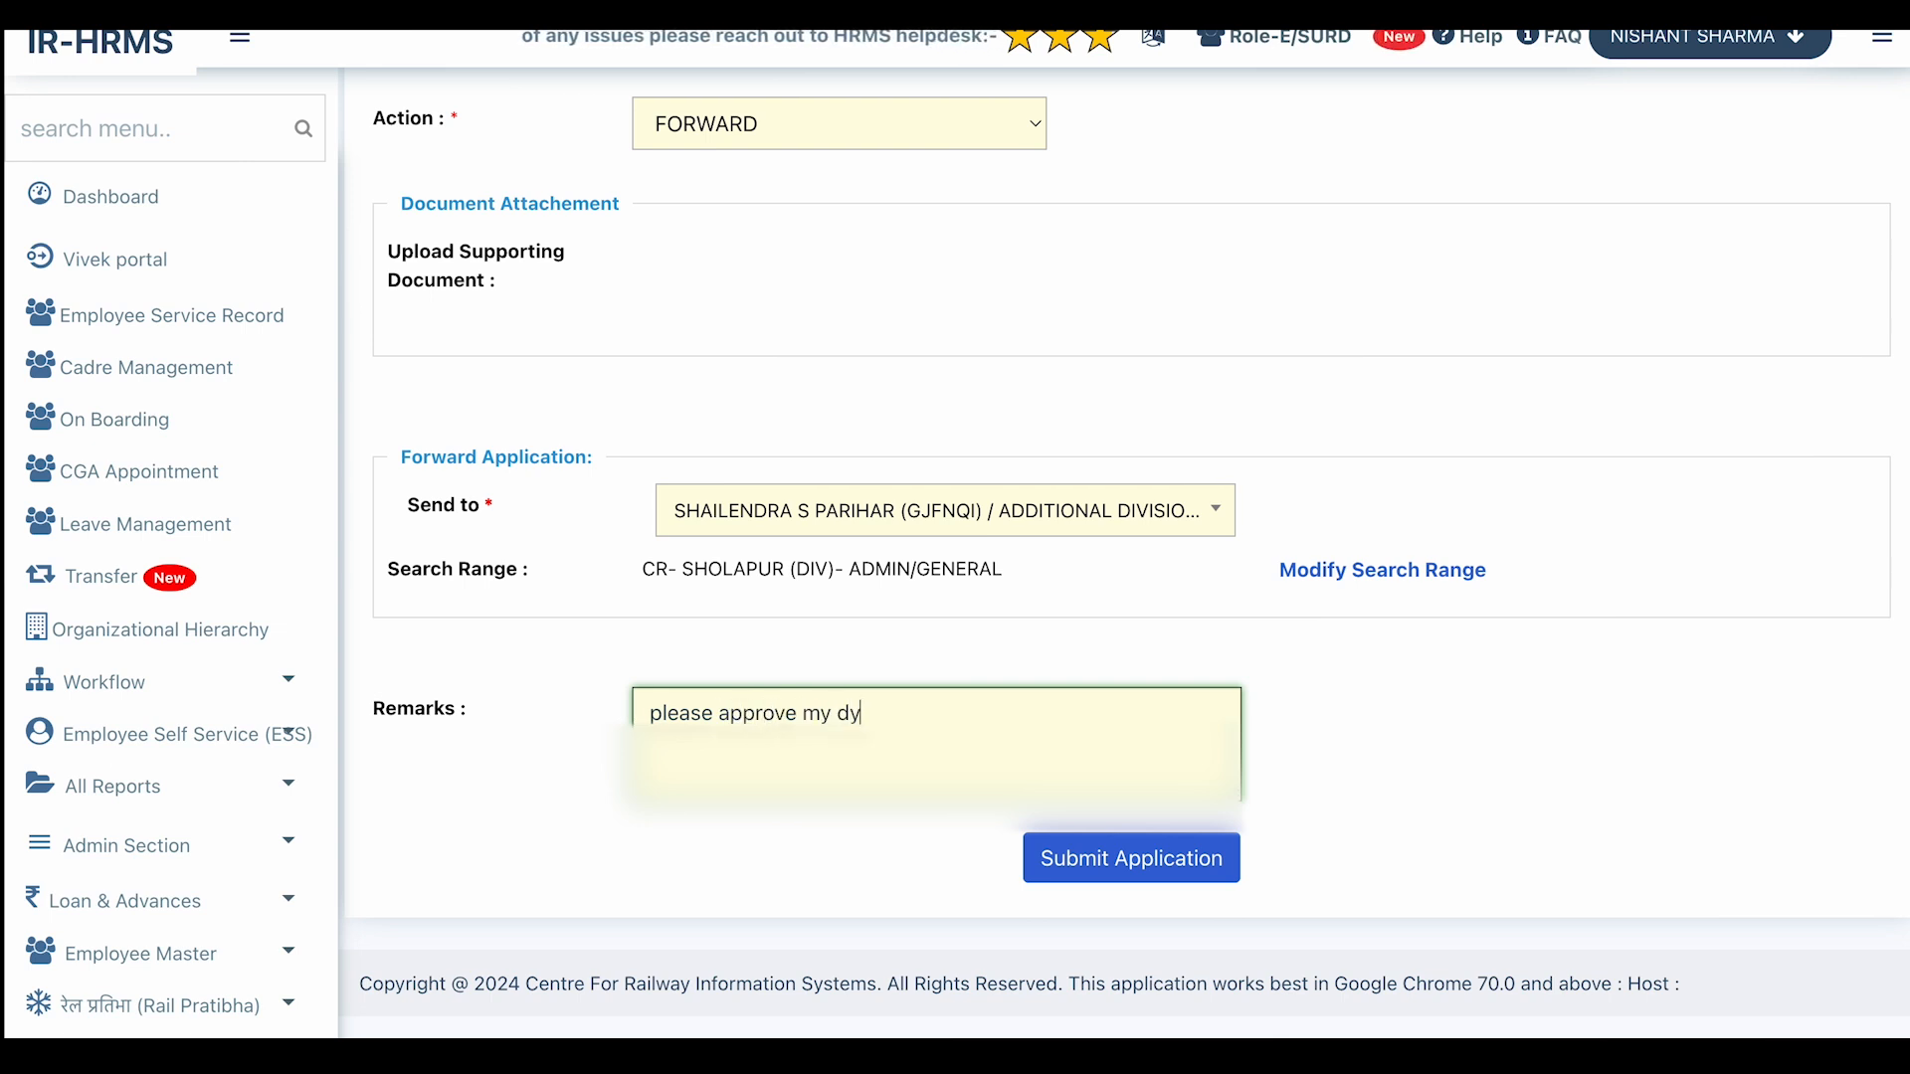
type("uty pa")
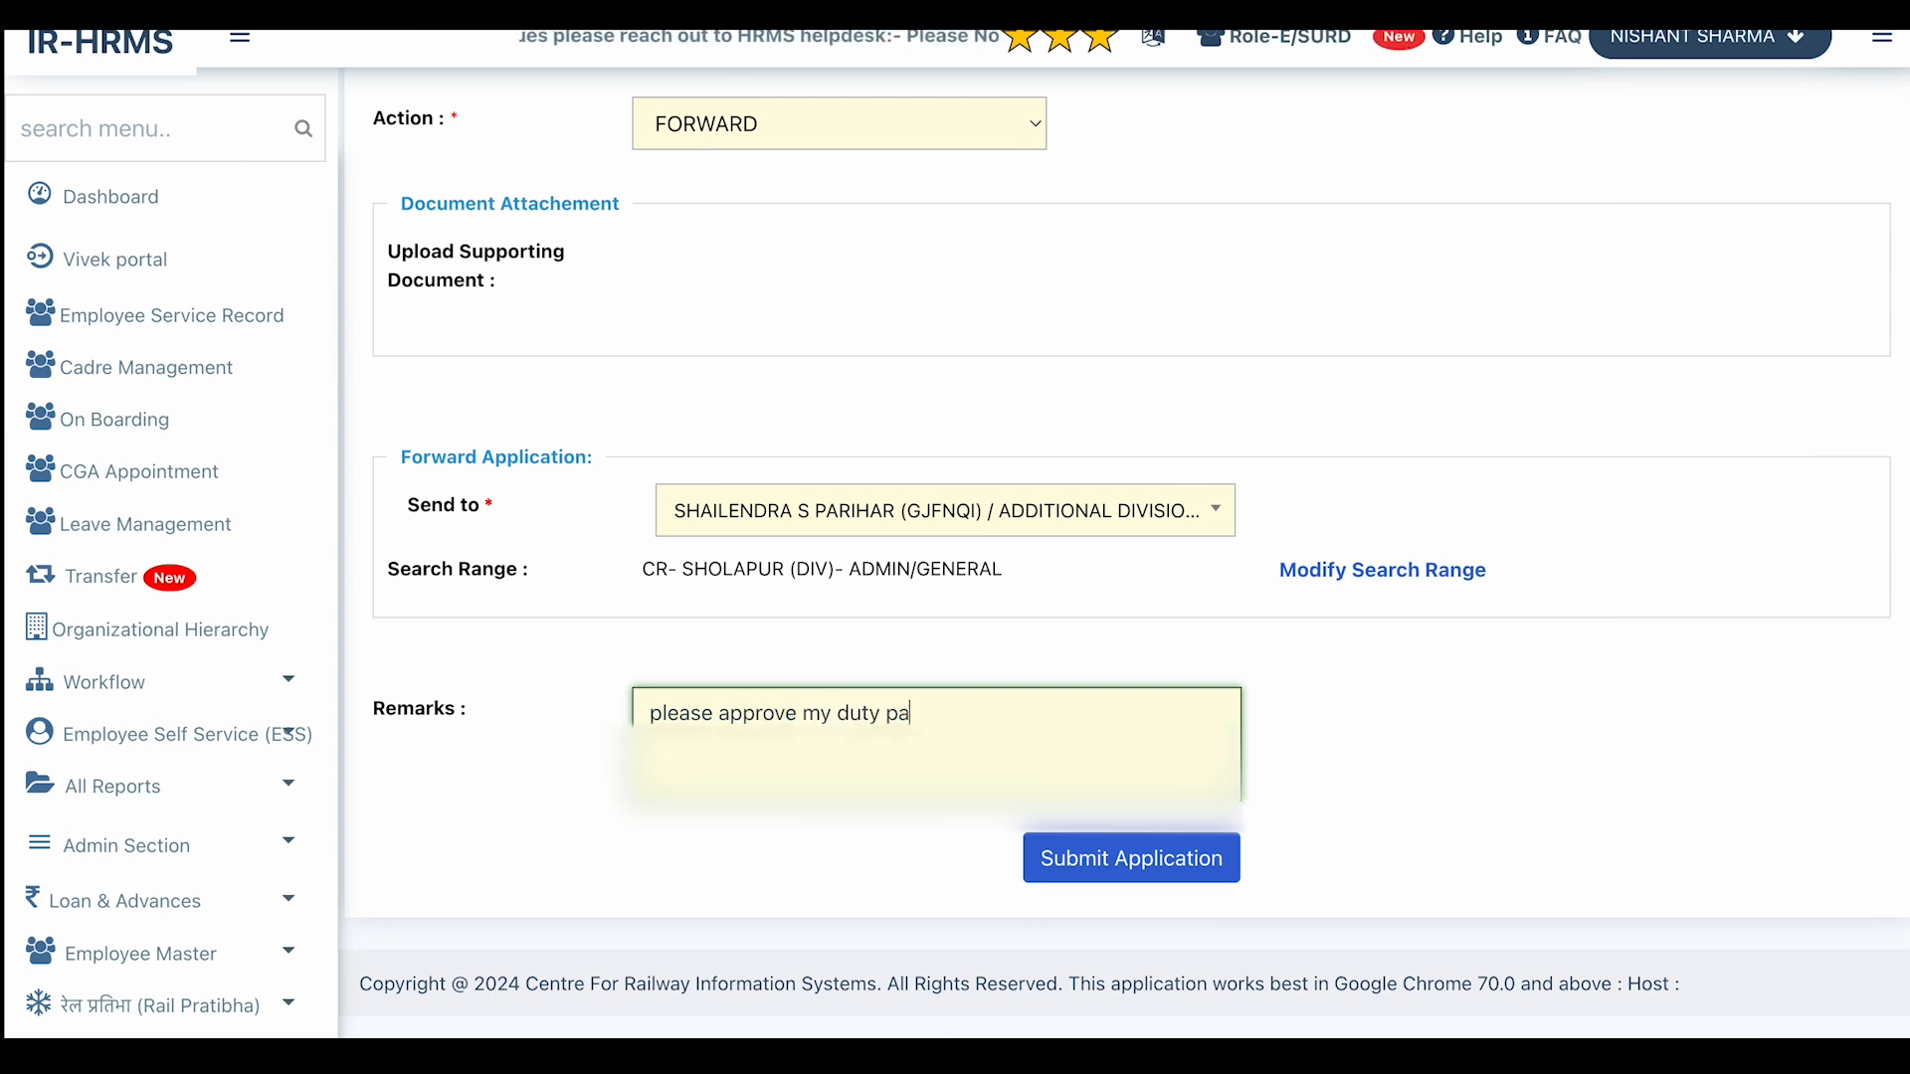
type("ss")
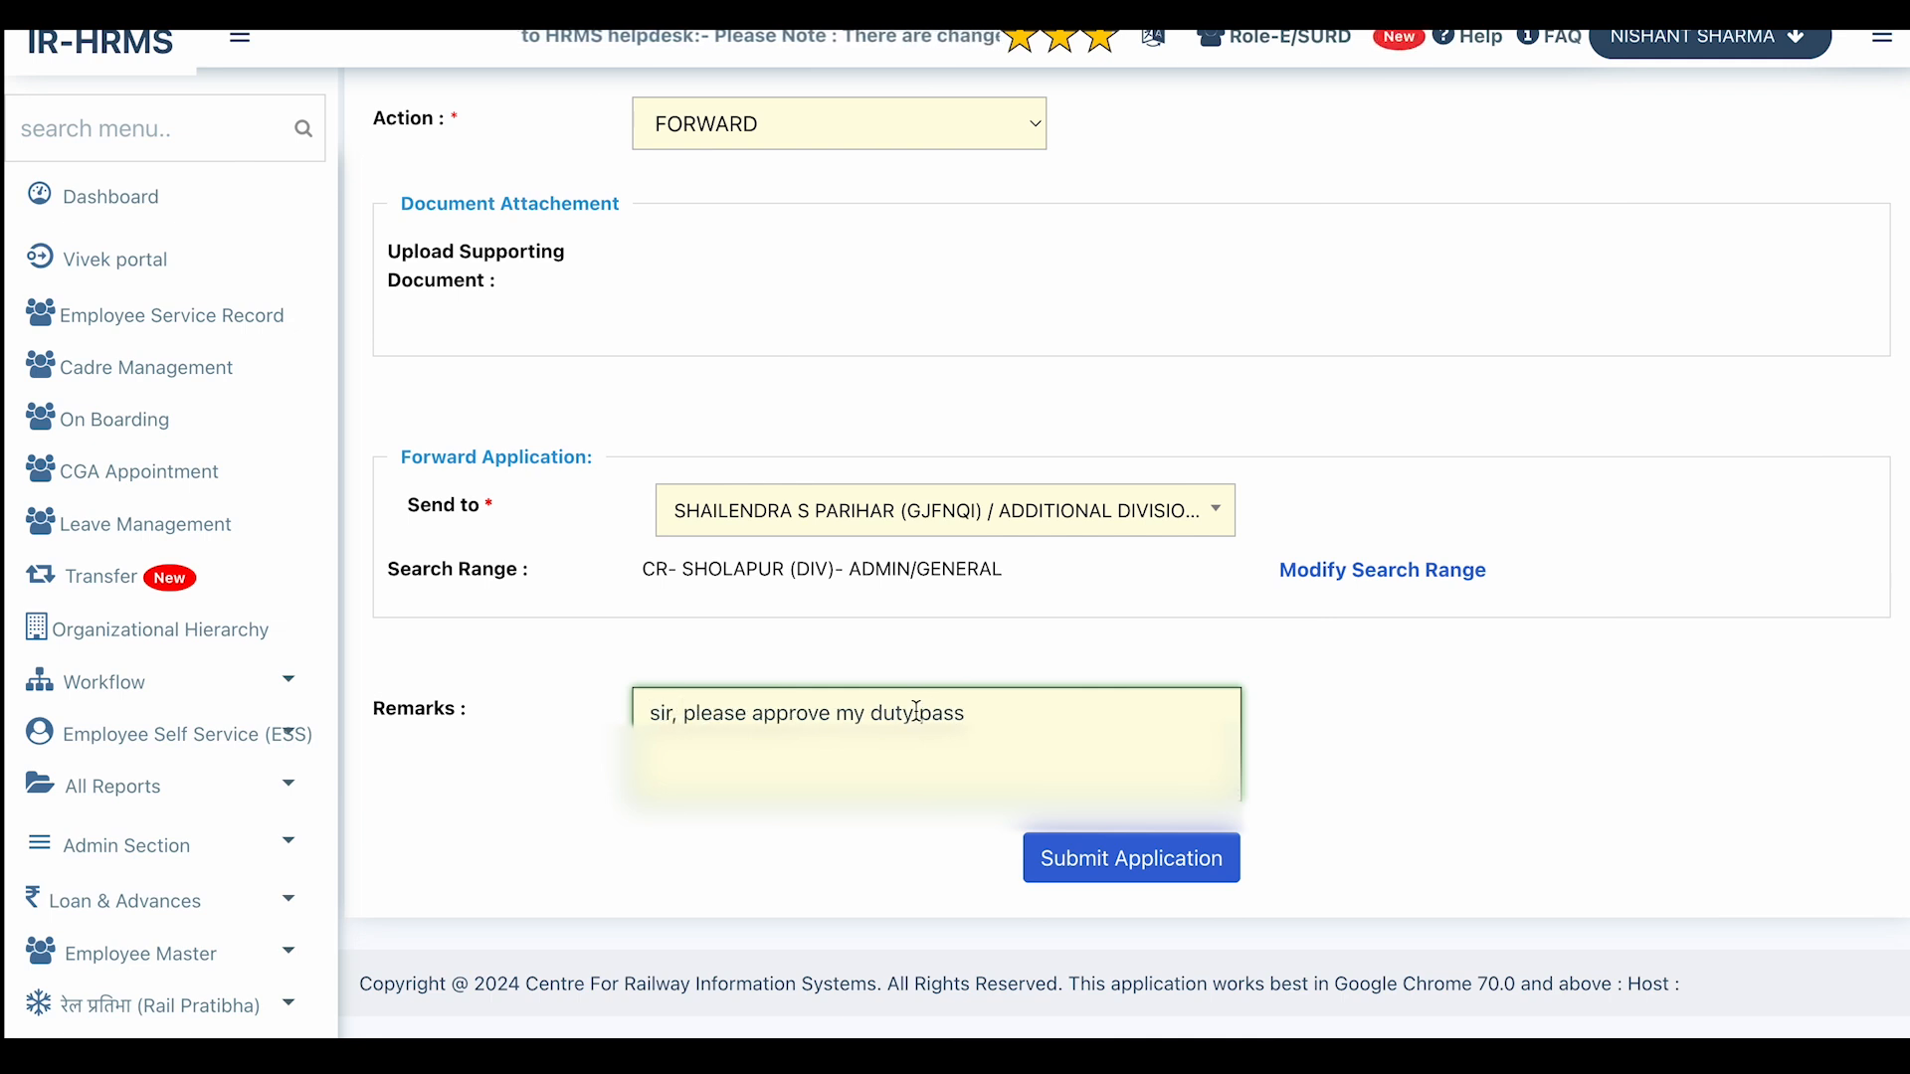
type("sir, .")
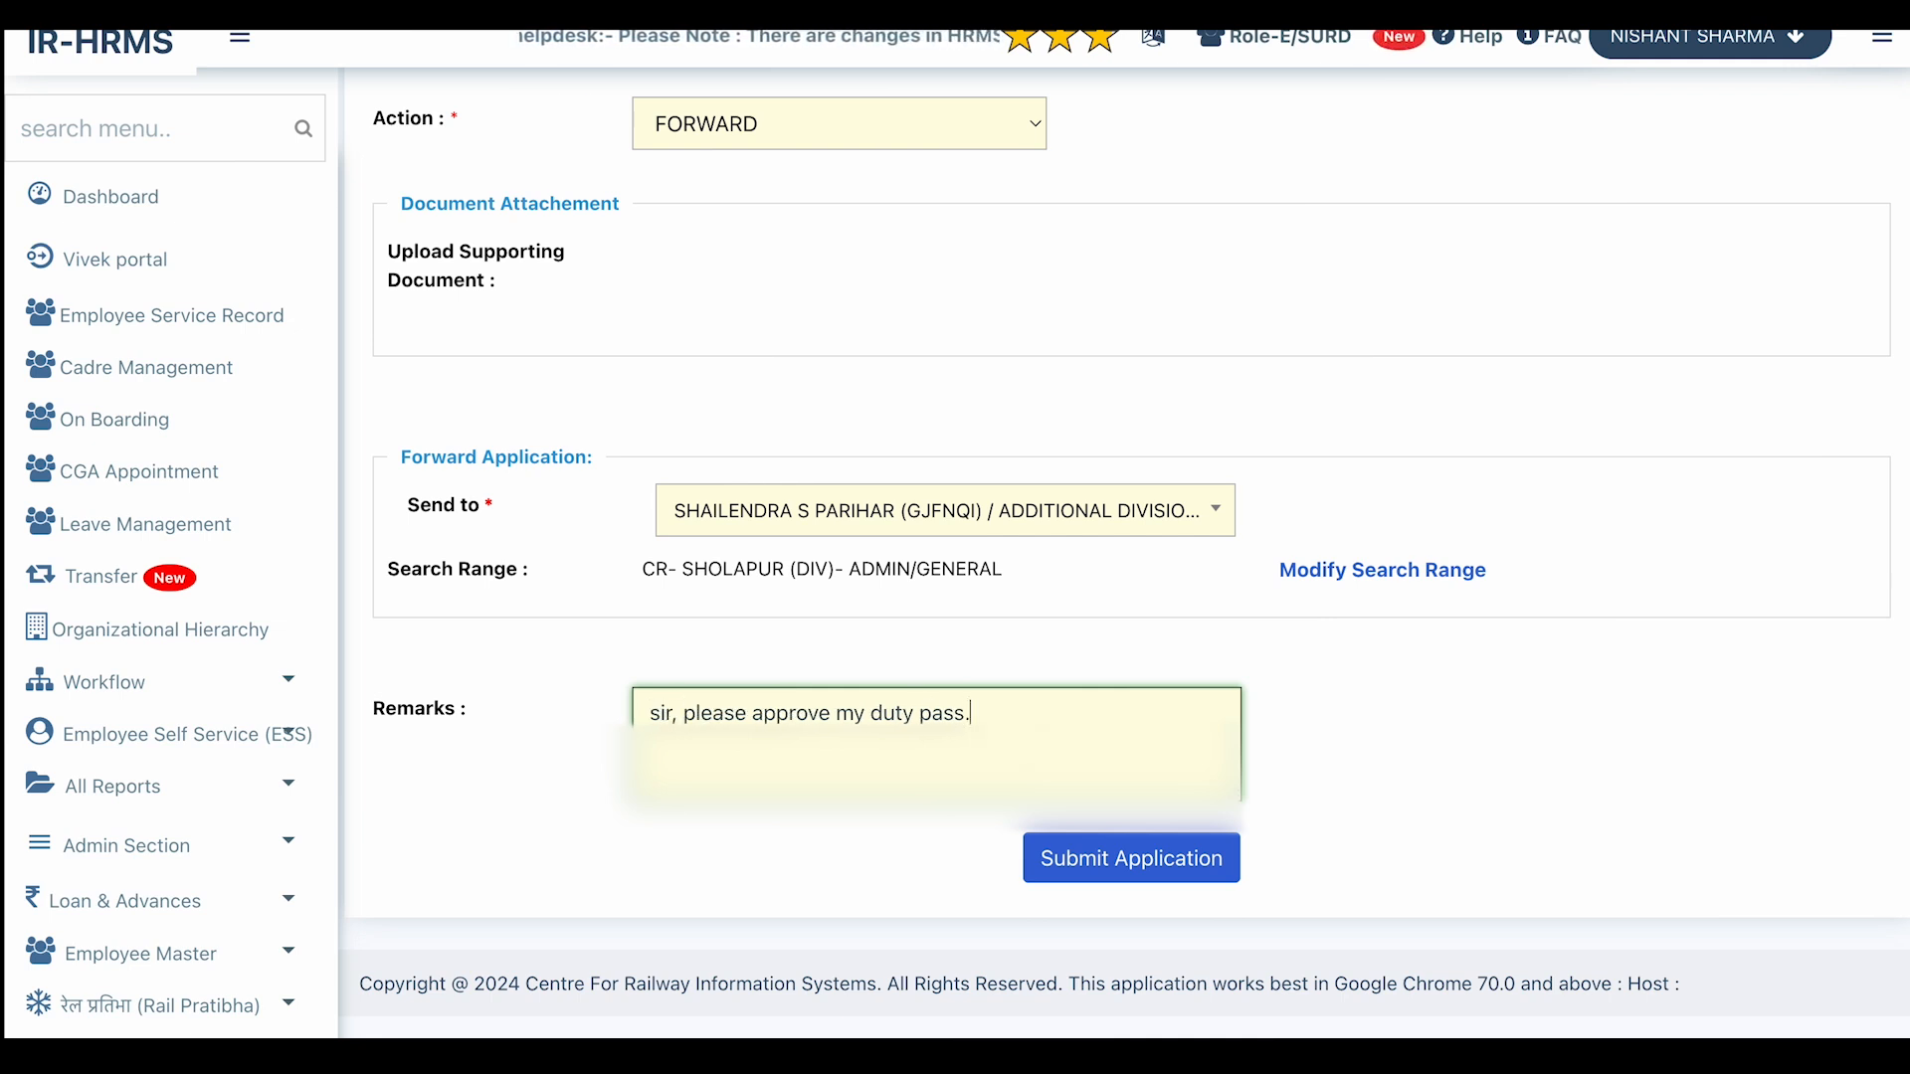
left_click(1130, 863)
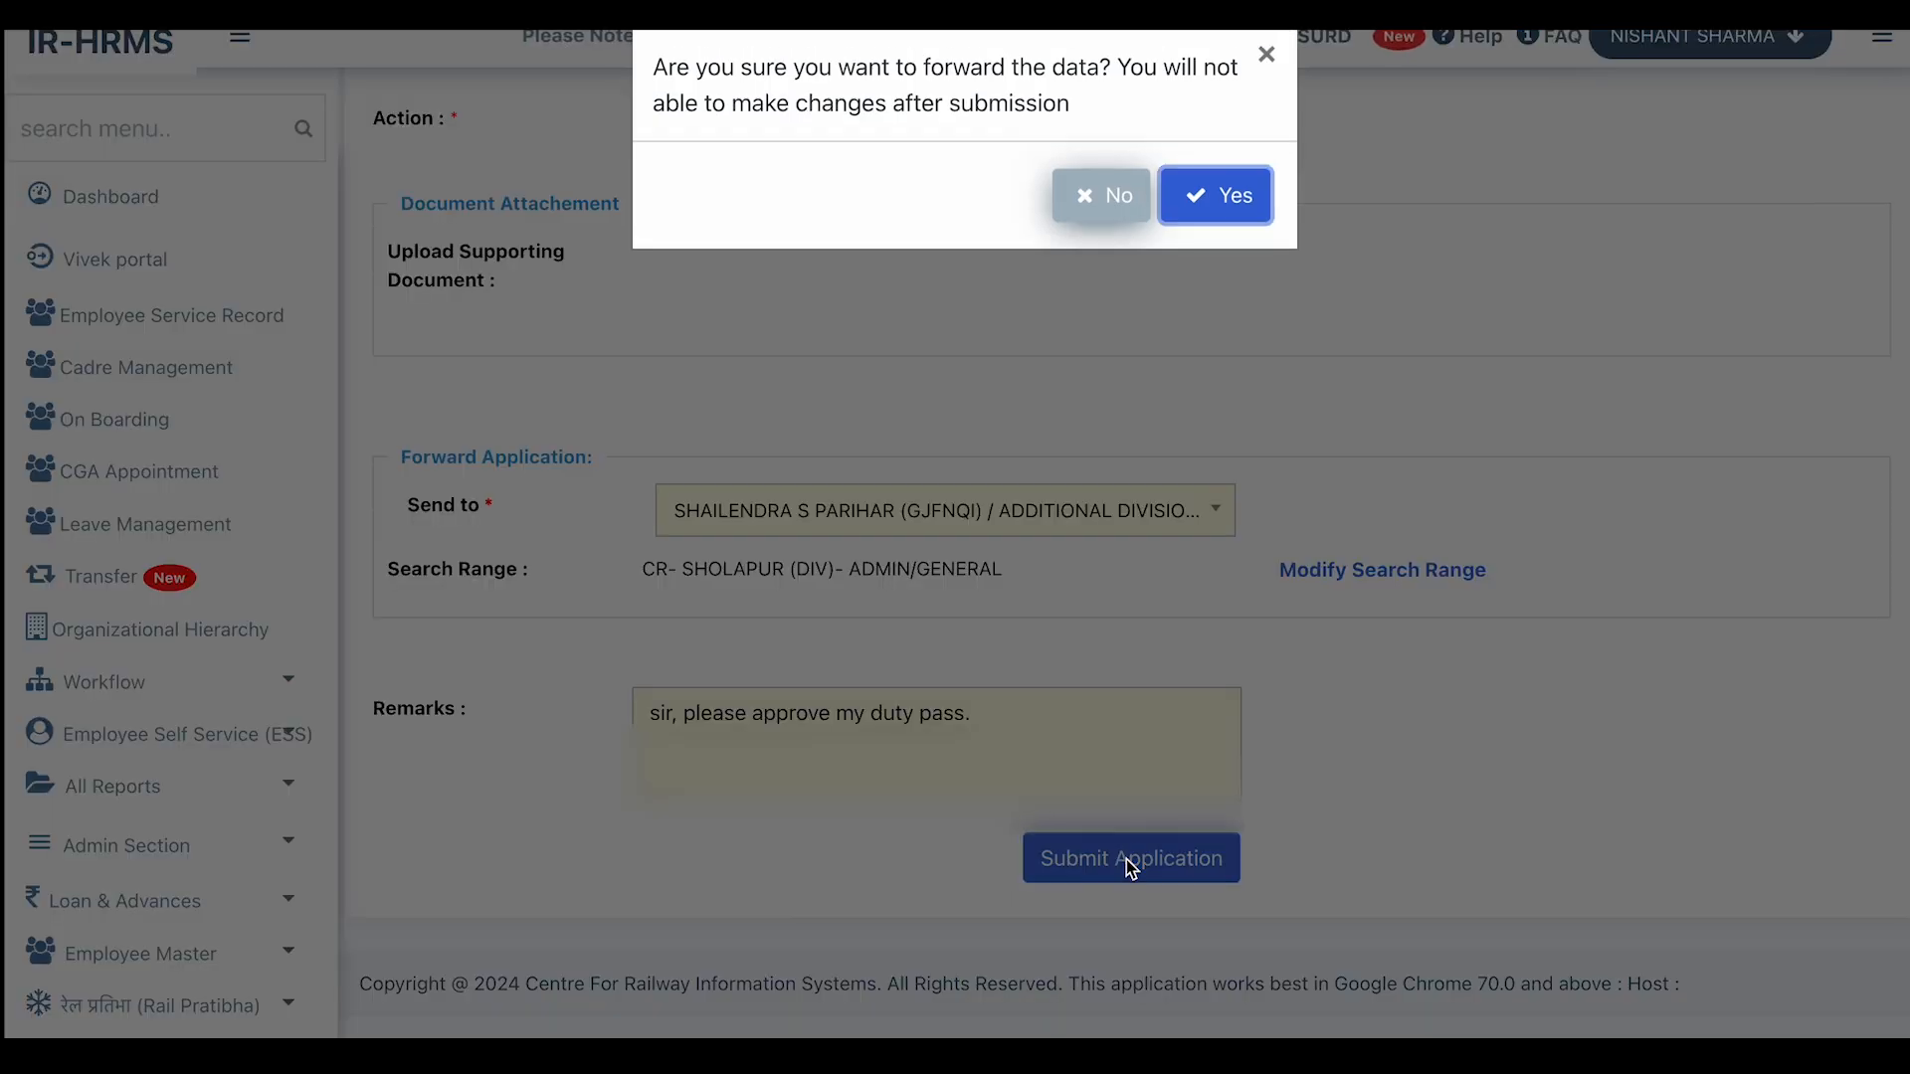
left_click(1222, 197)
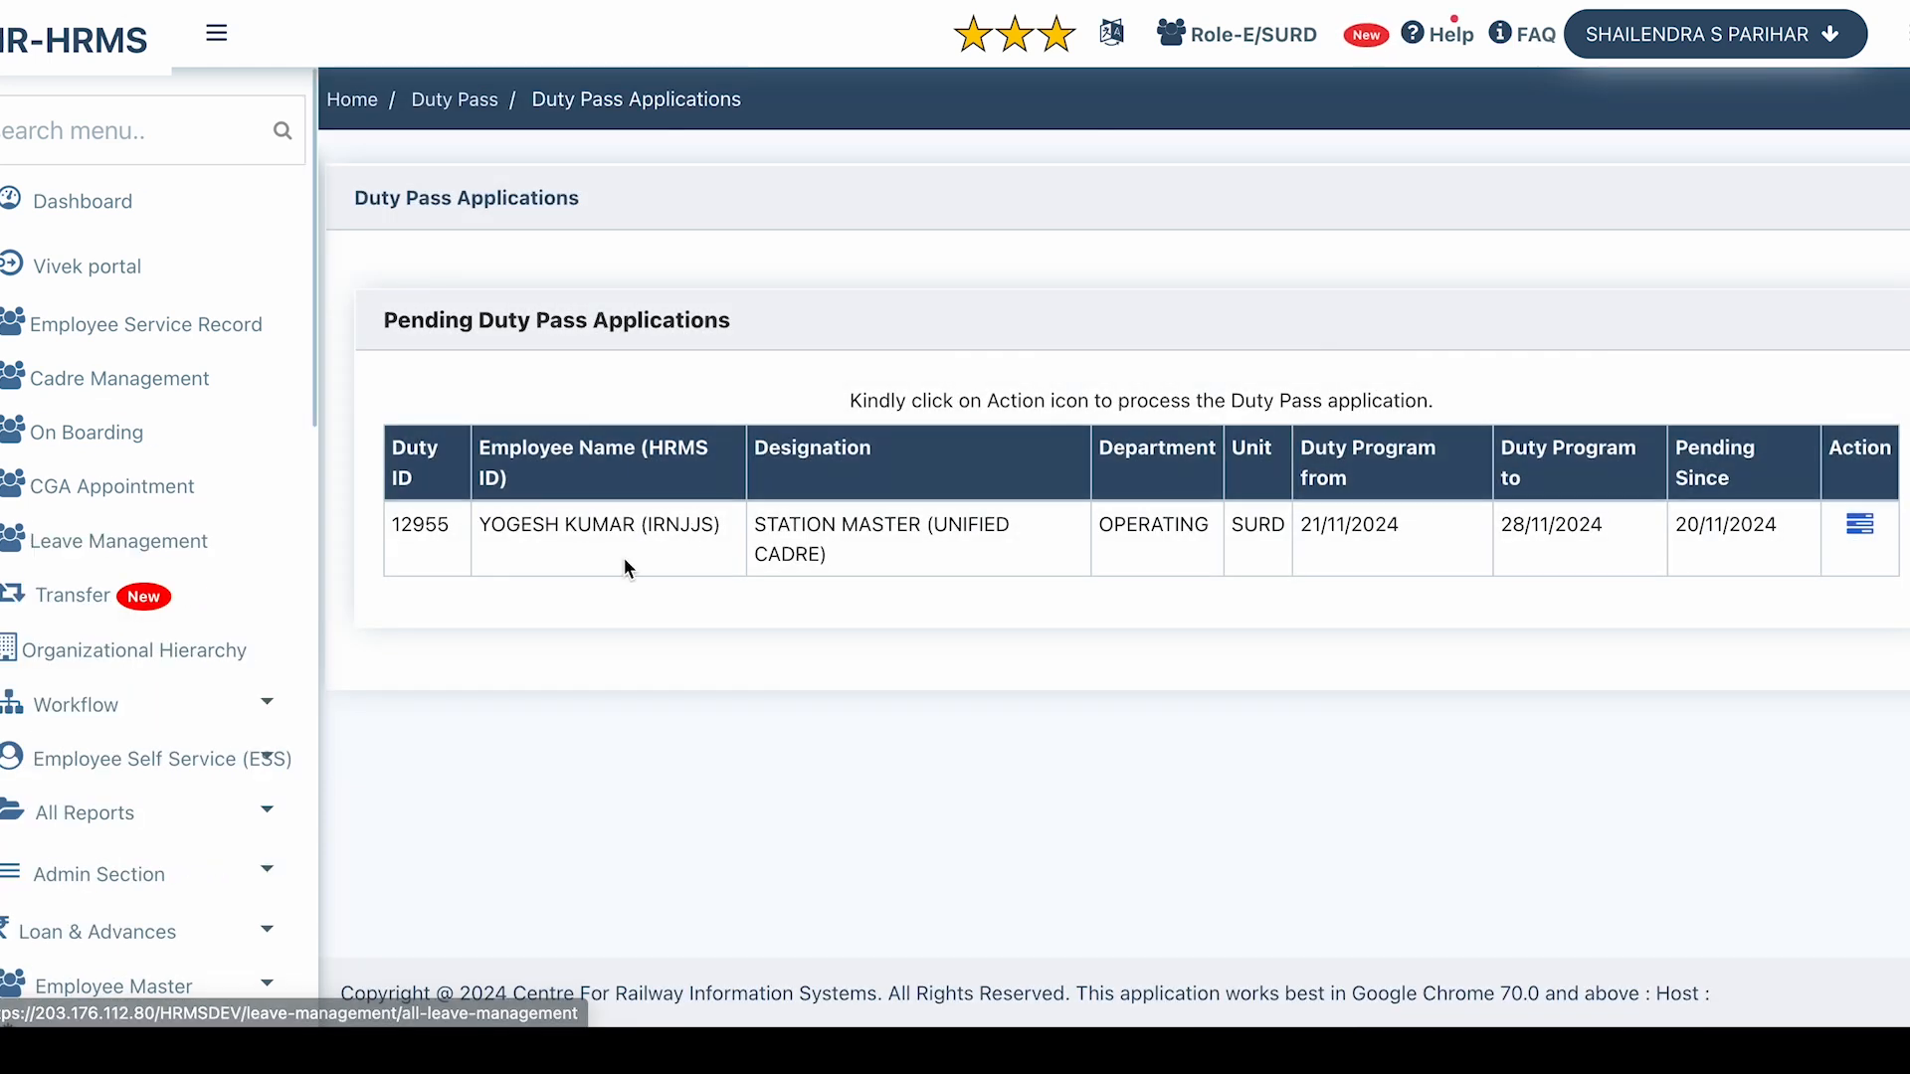
left_click(1860, 537)
scroll(1451, 542, "down", 5)
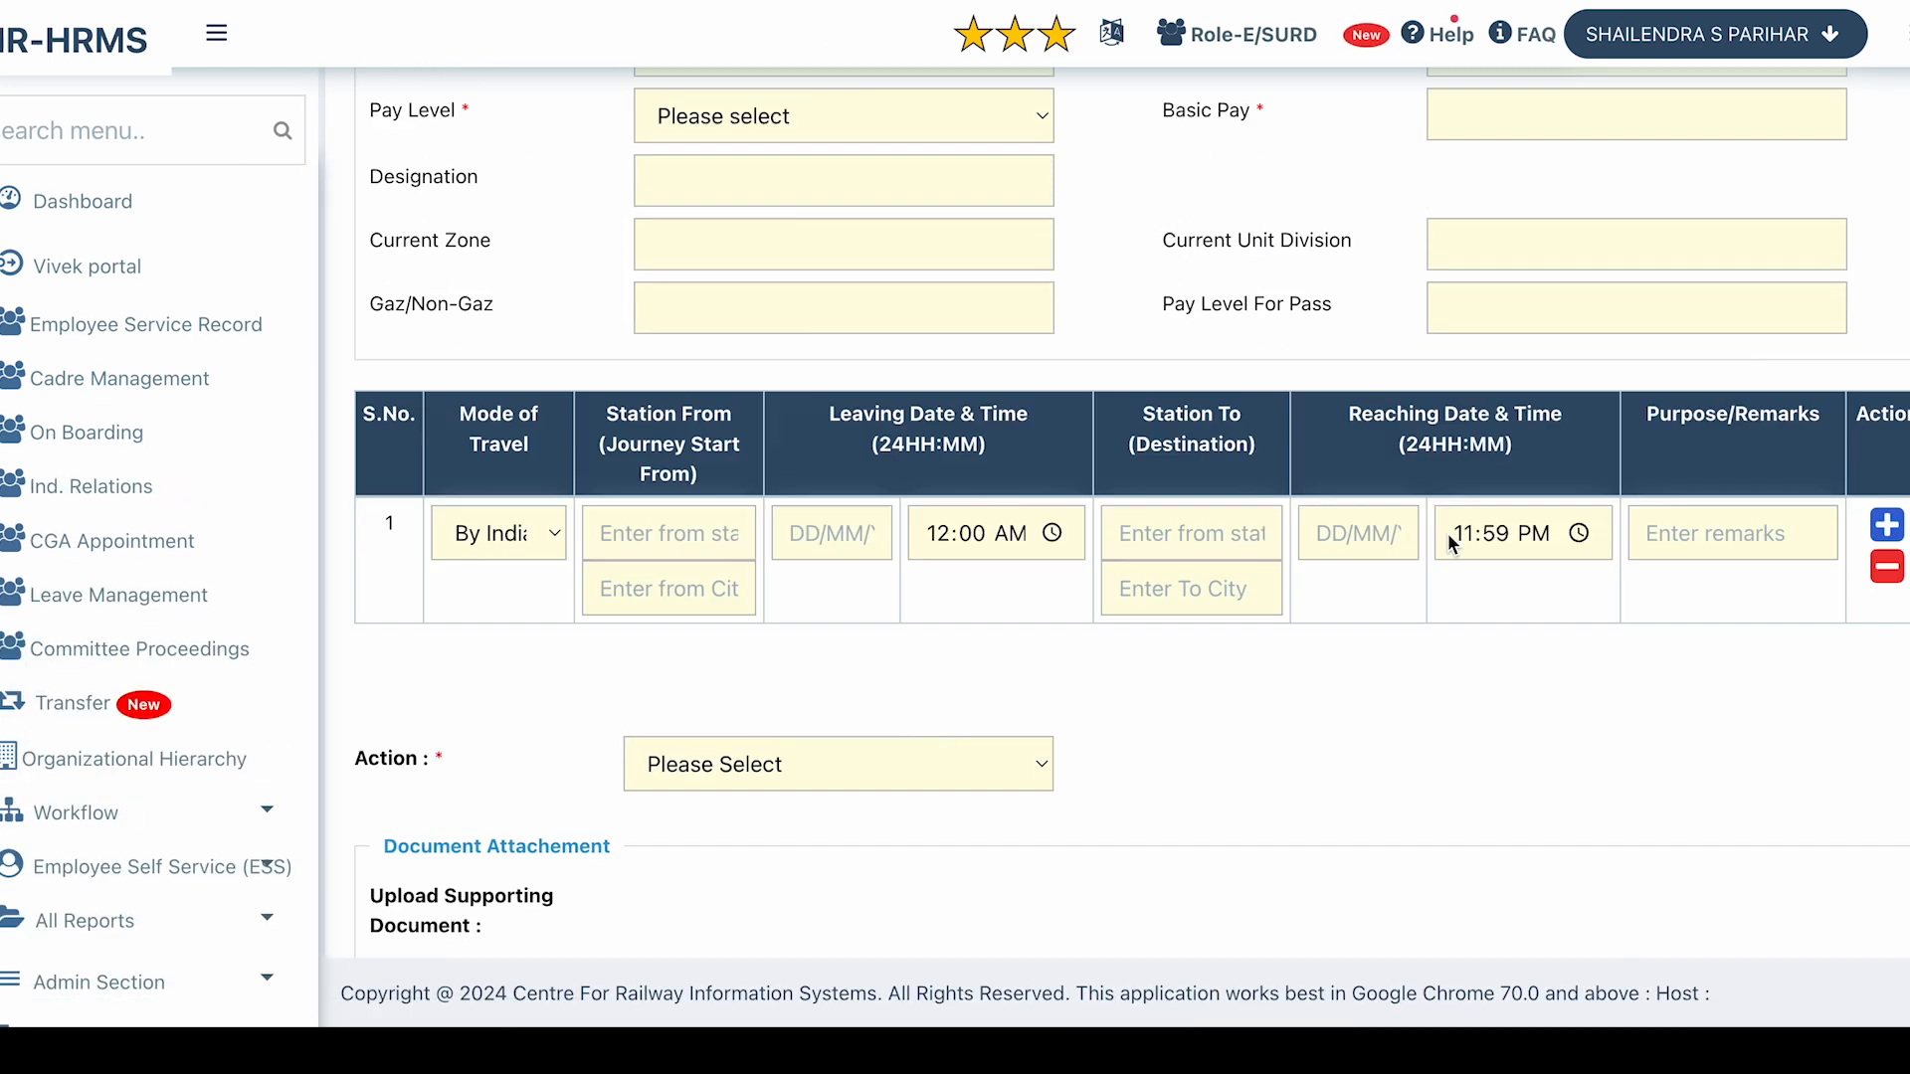
scroll(1450, 542, "down", 4)
scroll(1066, 708, "down", 1)
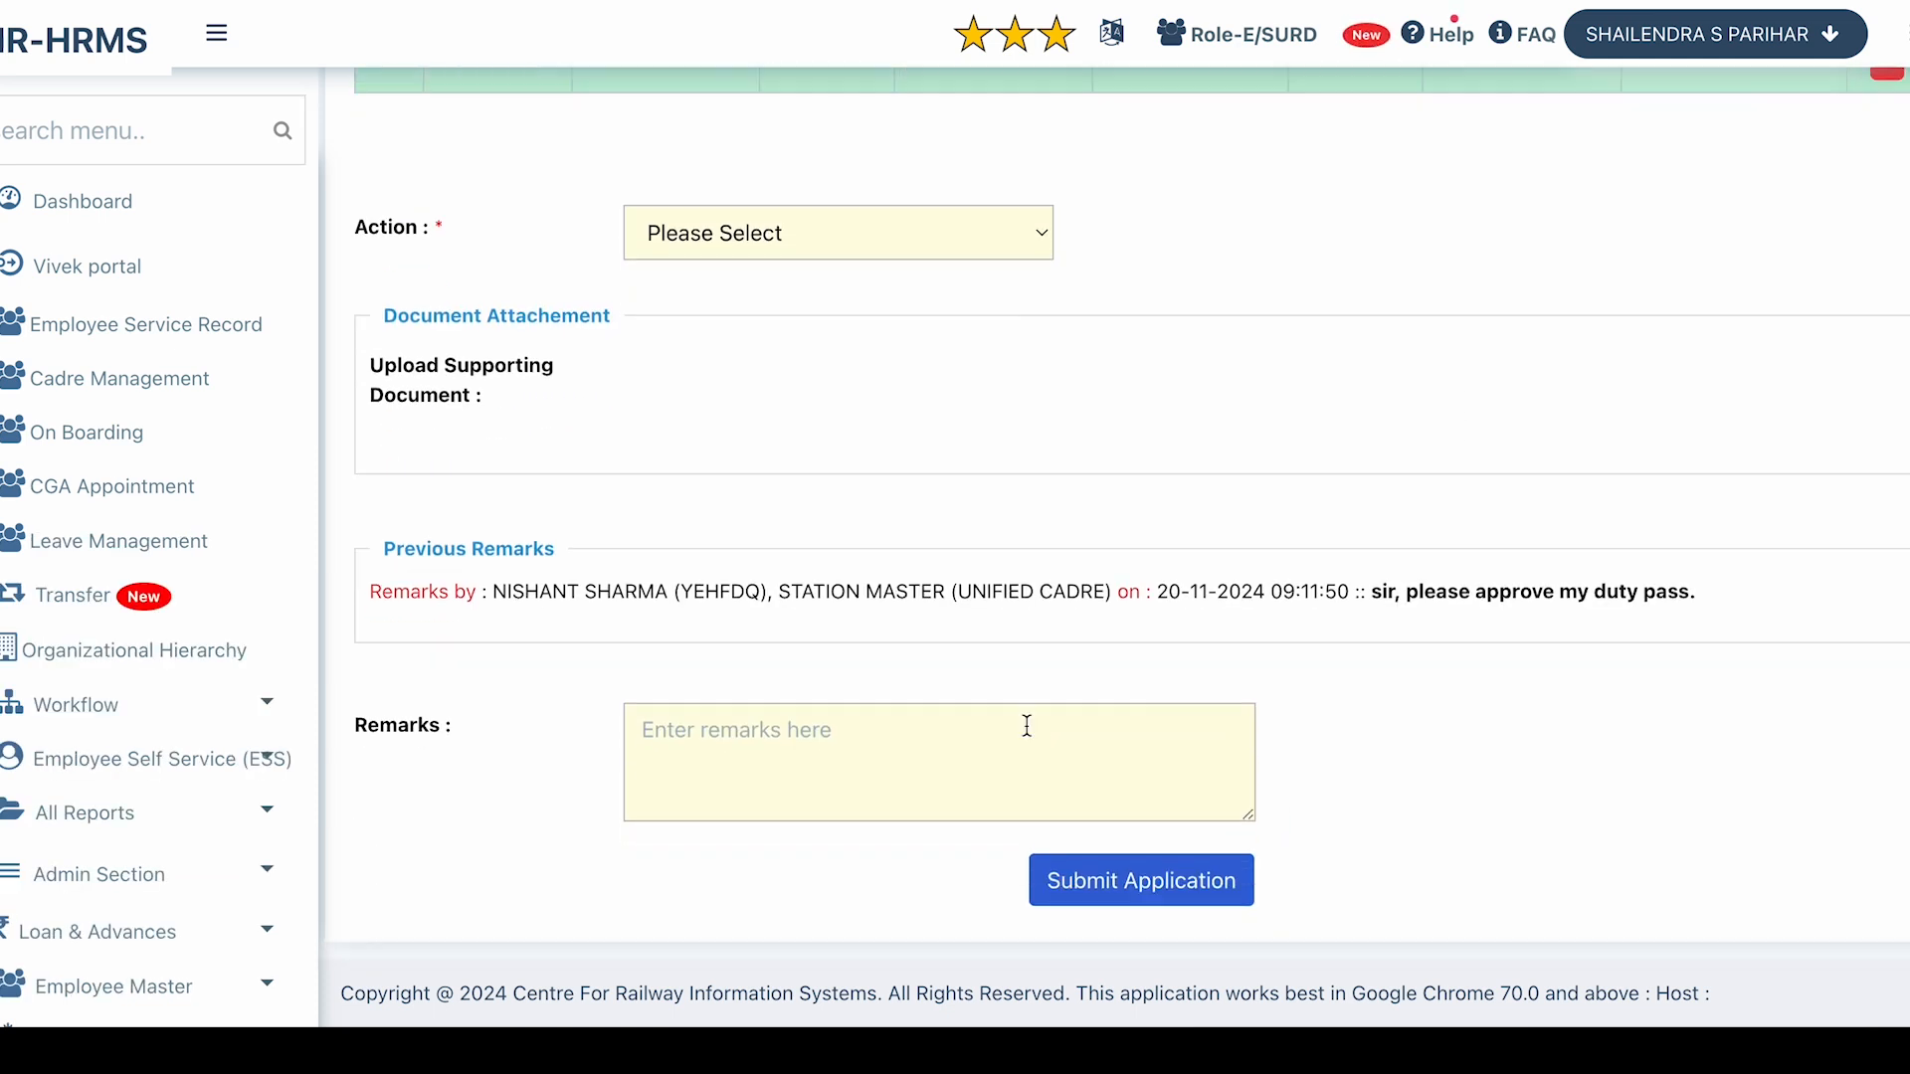
left_click(797, 757)
left_click_drag(508, 597, 1381, 597)
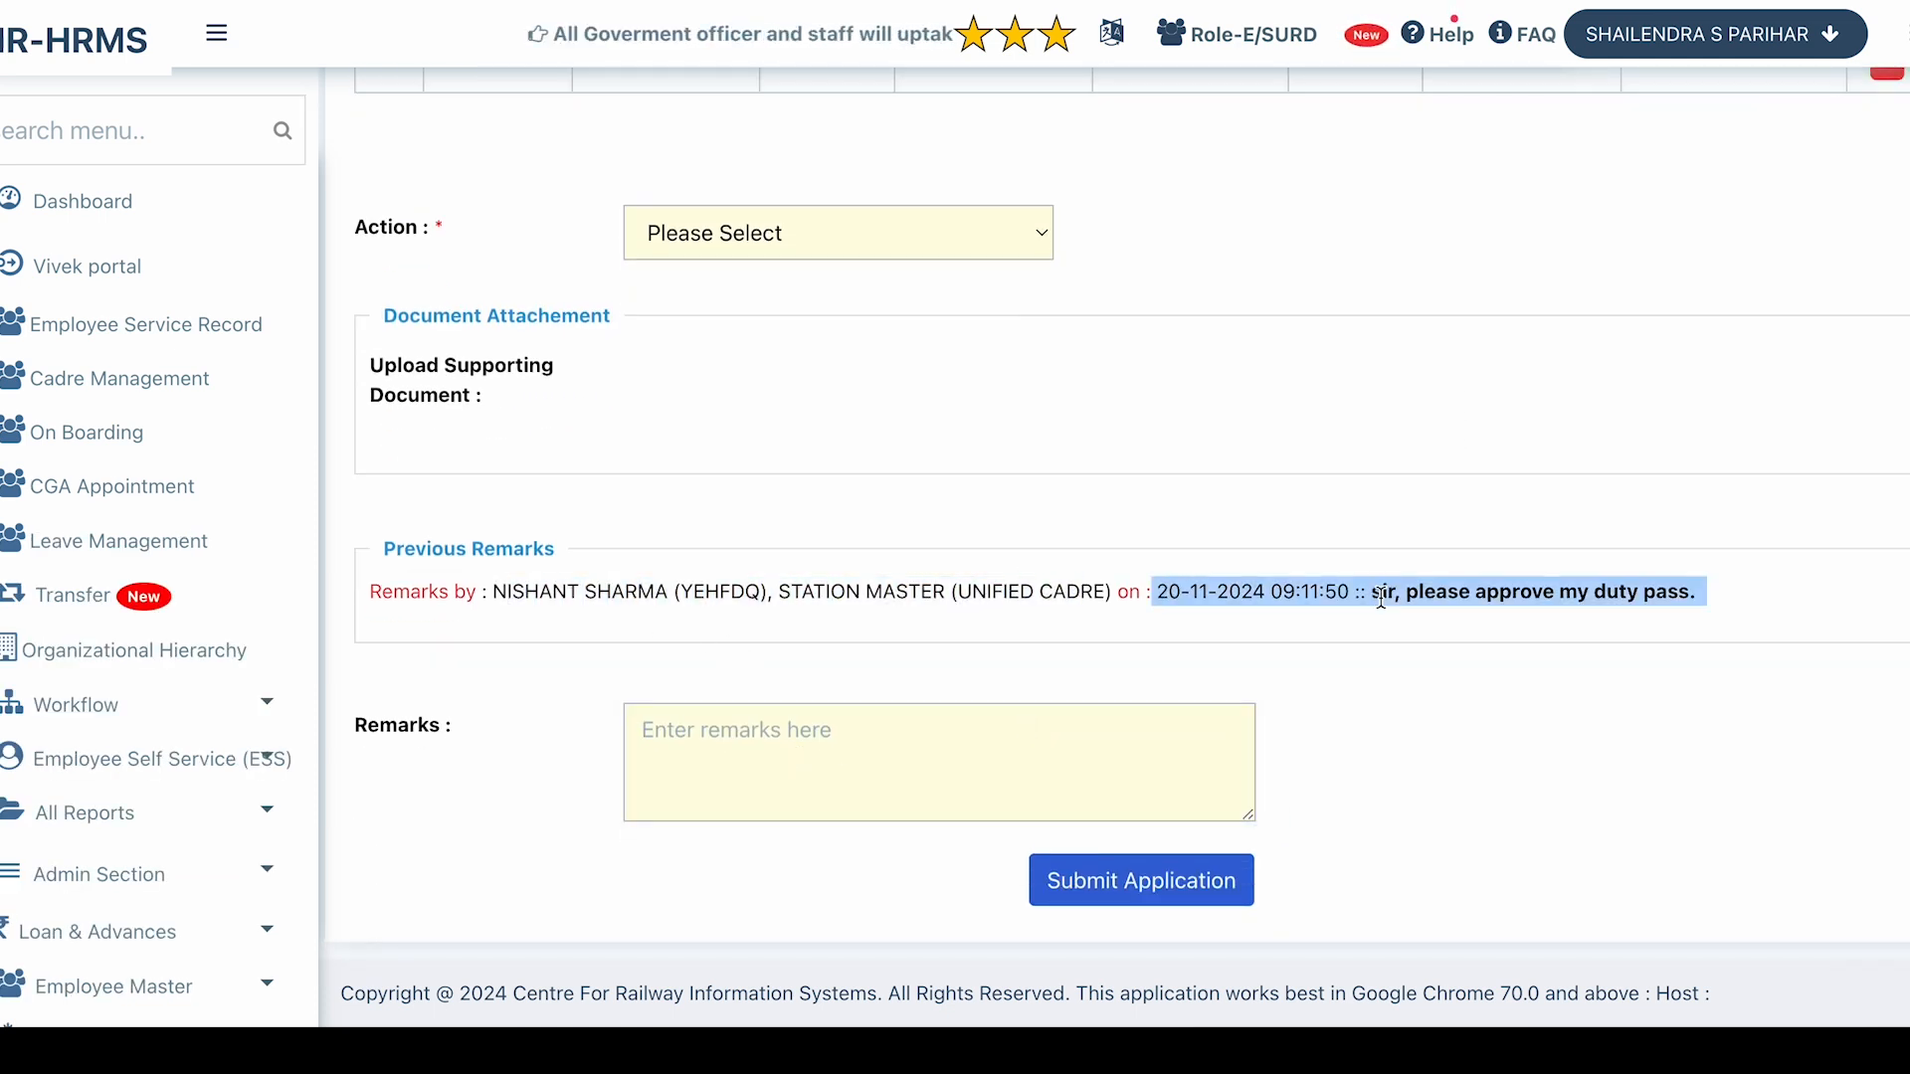
left_click(1408, 594)
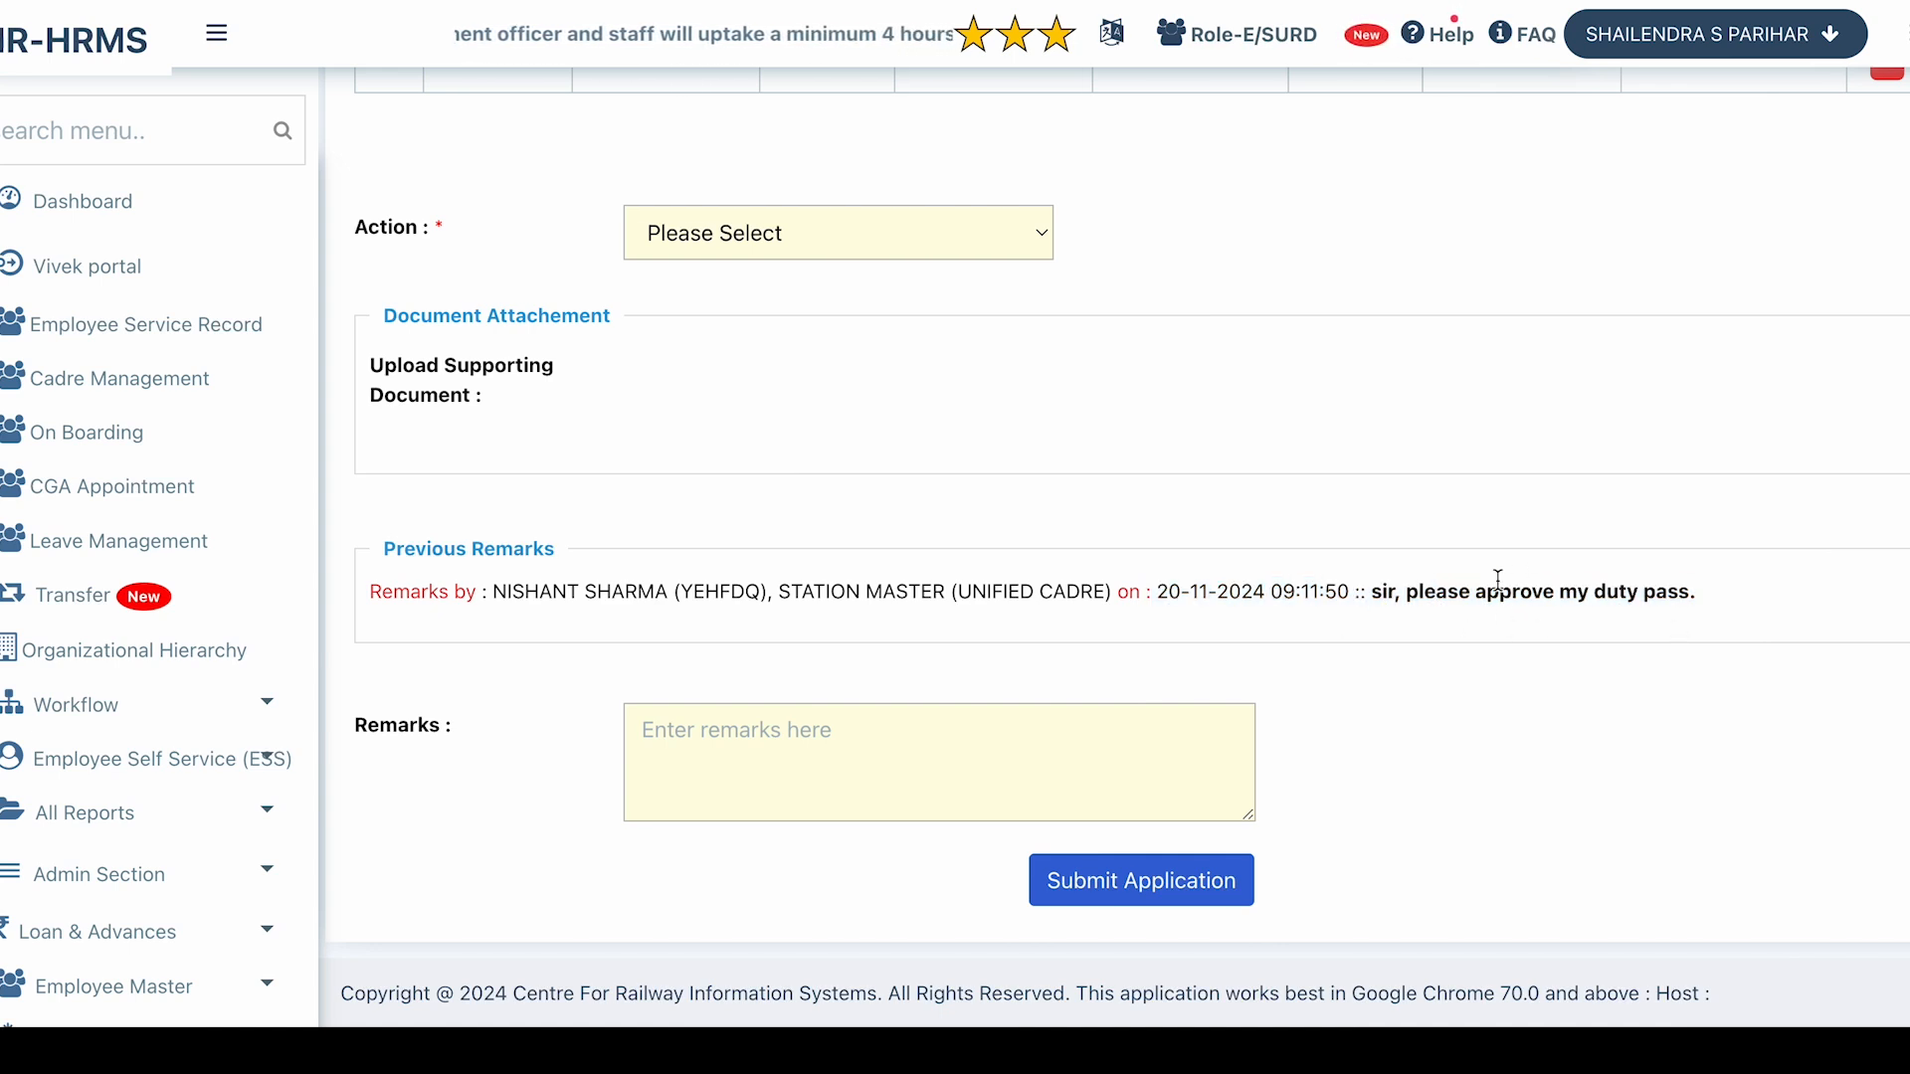
left_click(852, 743)
type("rejected")
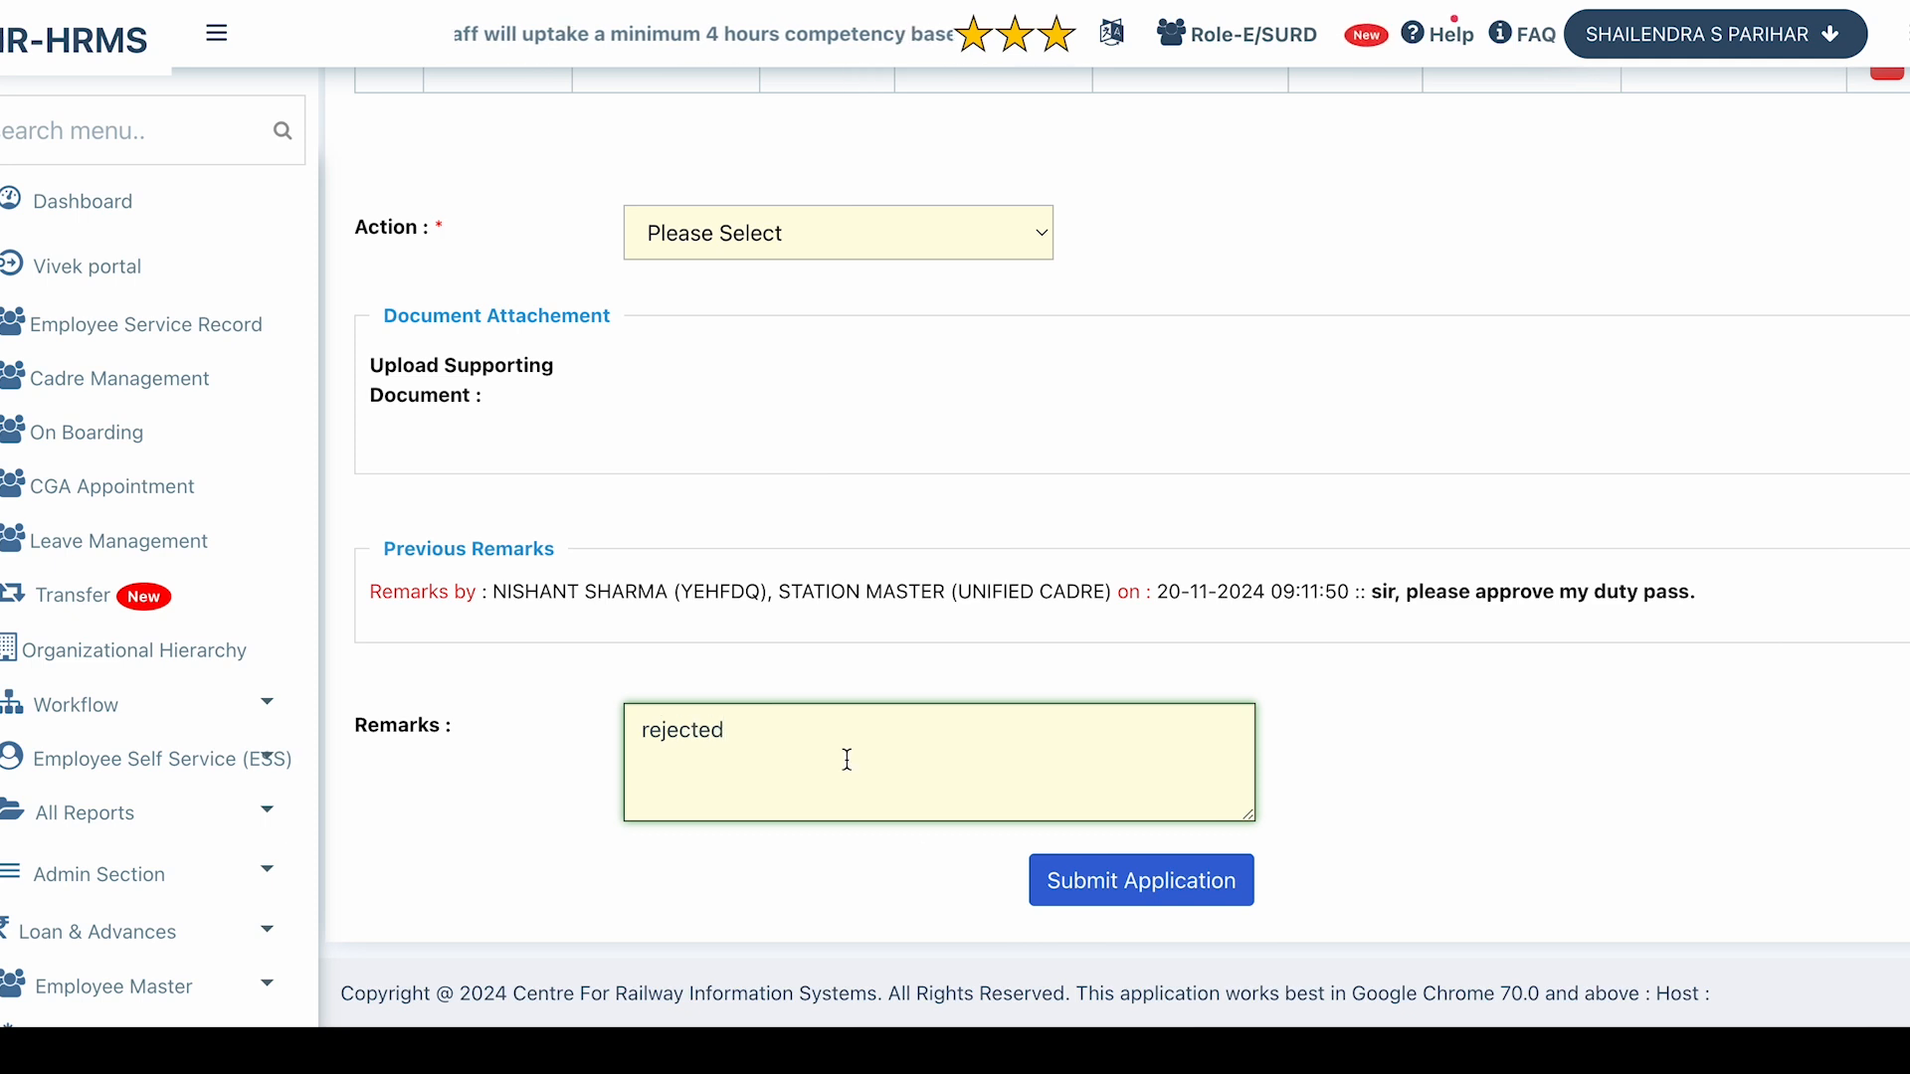
Set the action to REJECT and submit, confirming the rejection.
left_click(1062, 878)
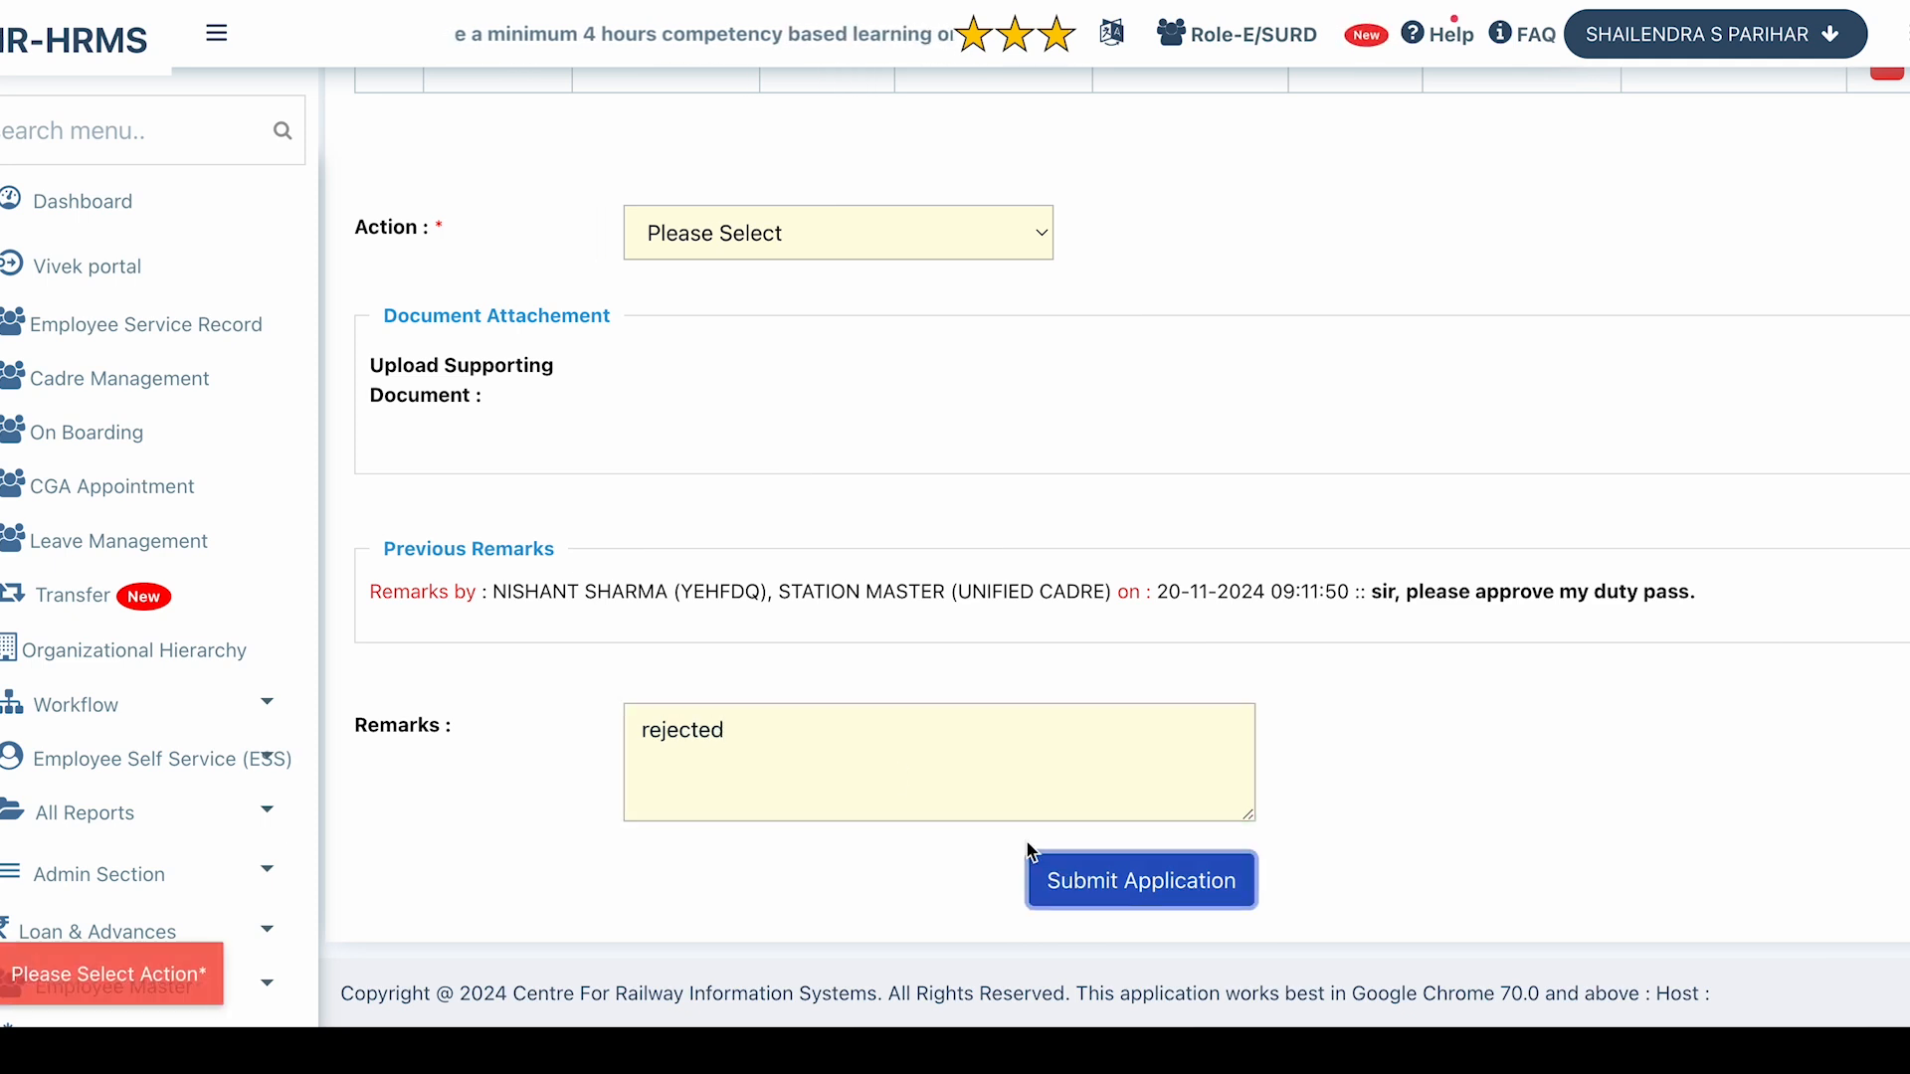
left_click(764, 225)
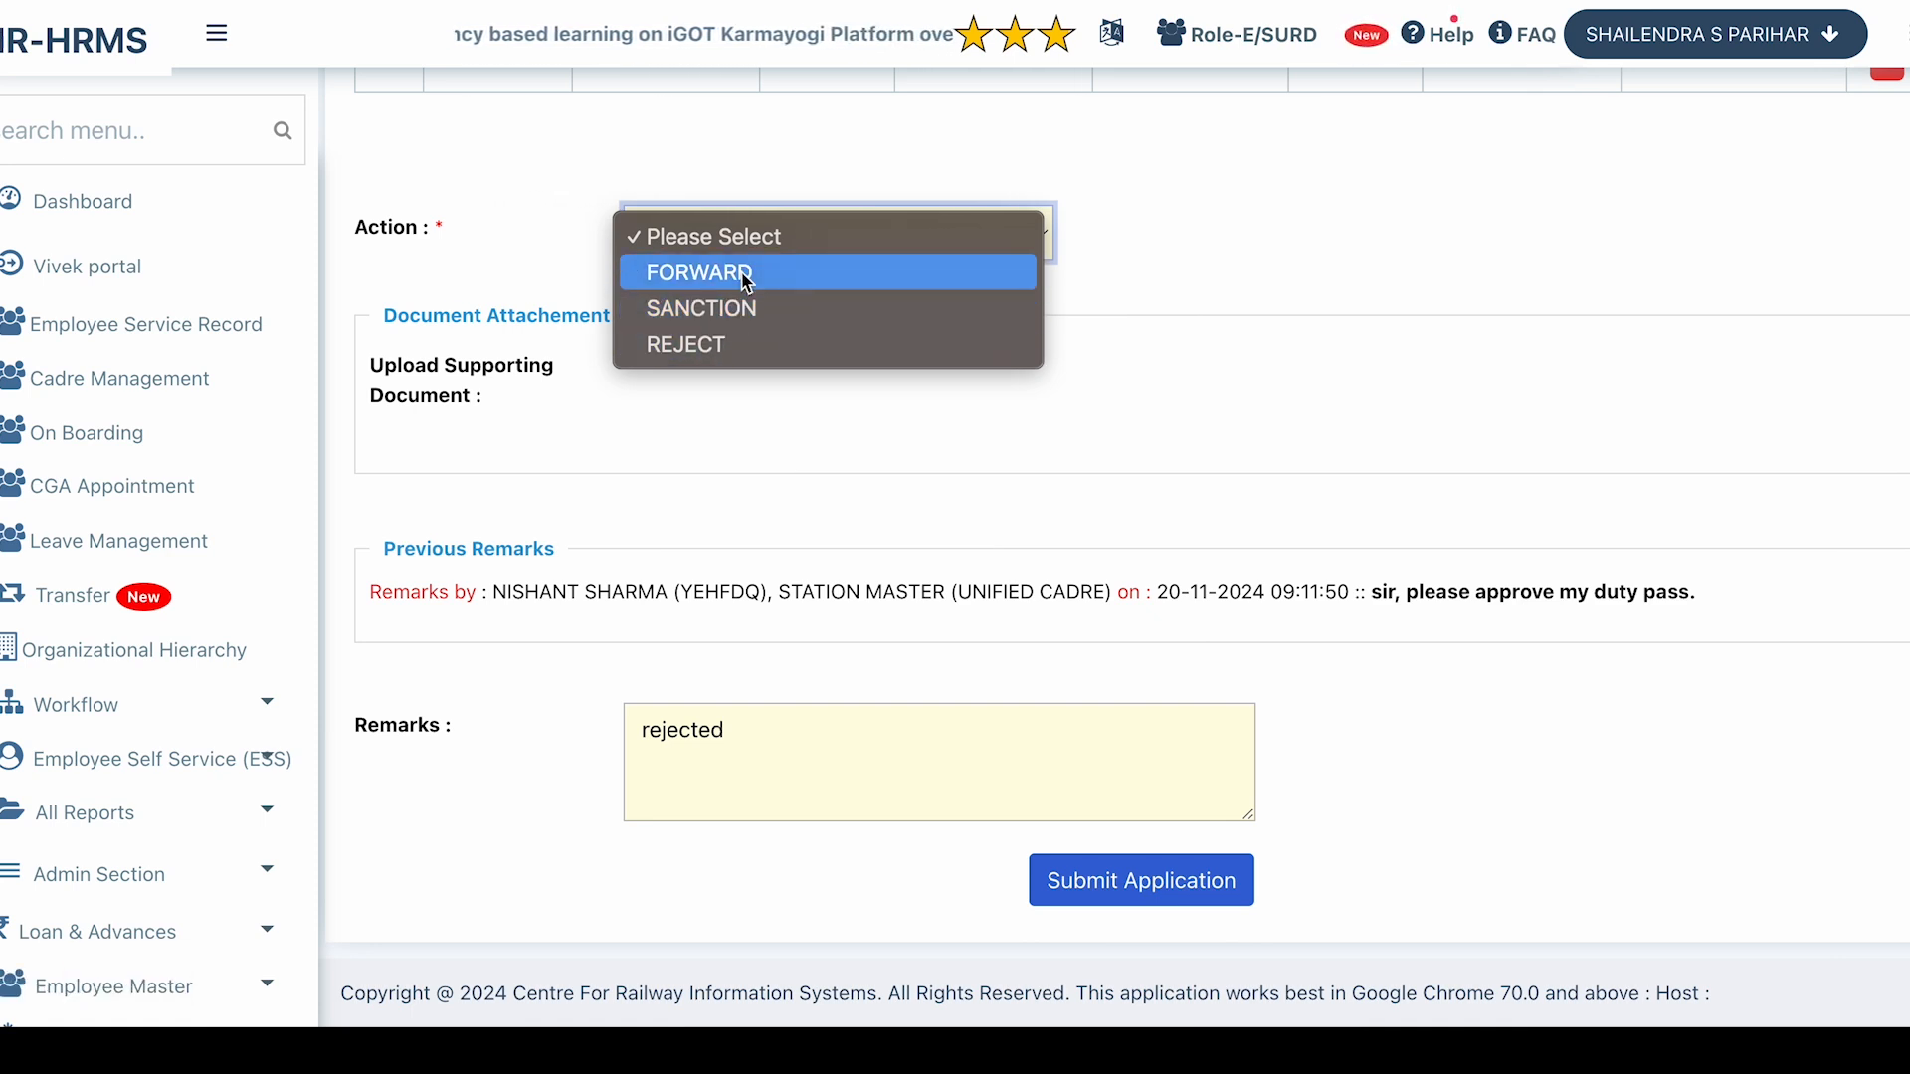
left_click(702, 345)
left_click(1132, 891)
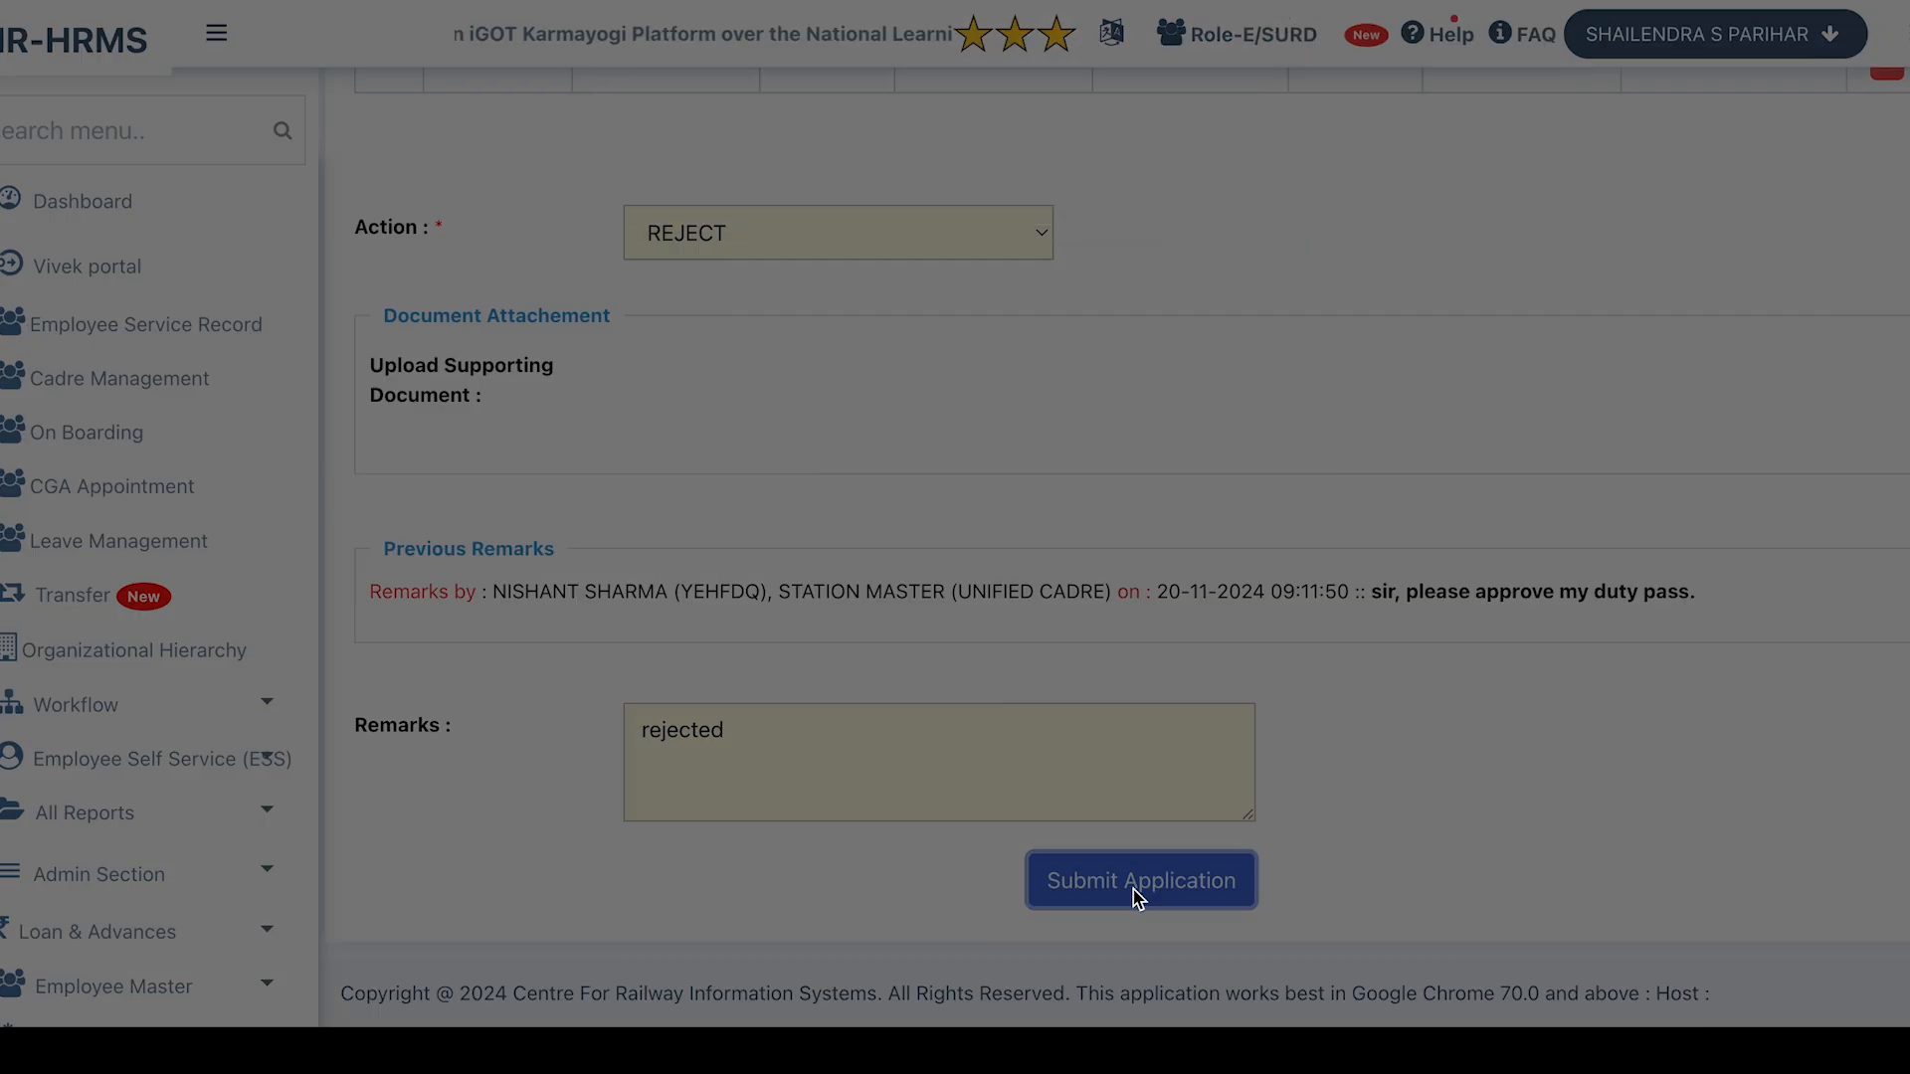
key("Return")
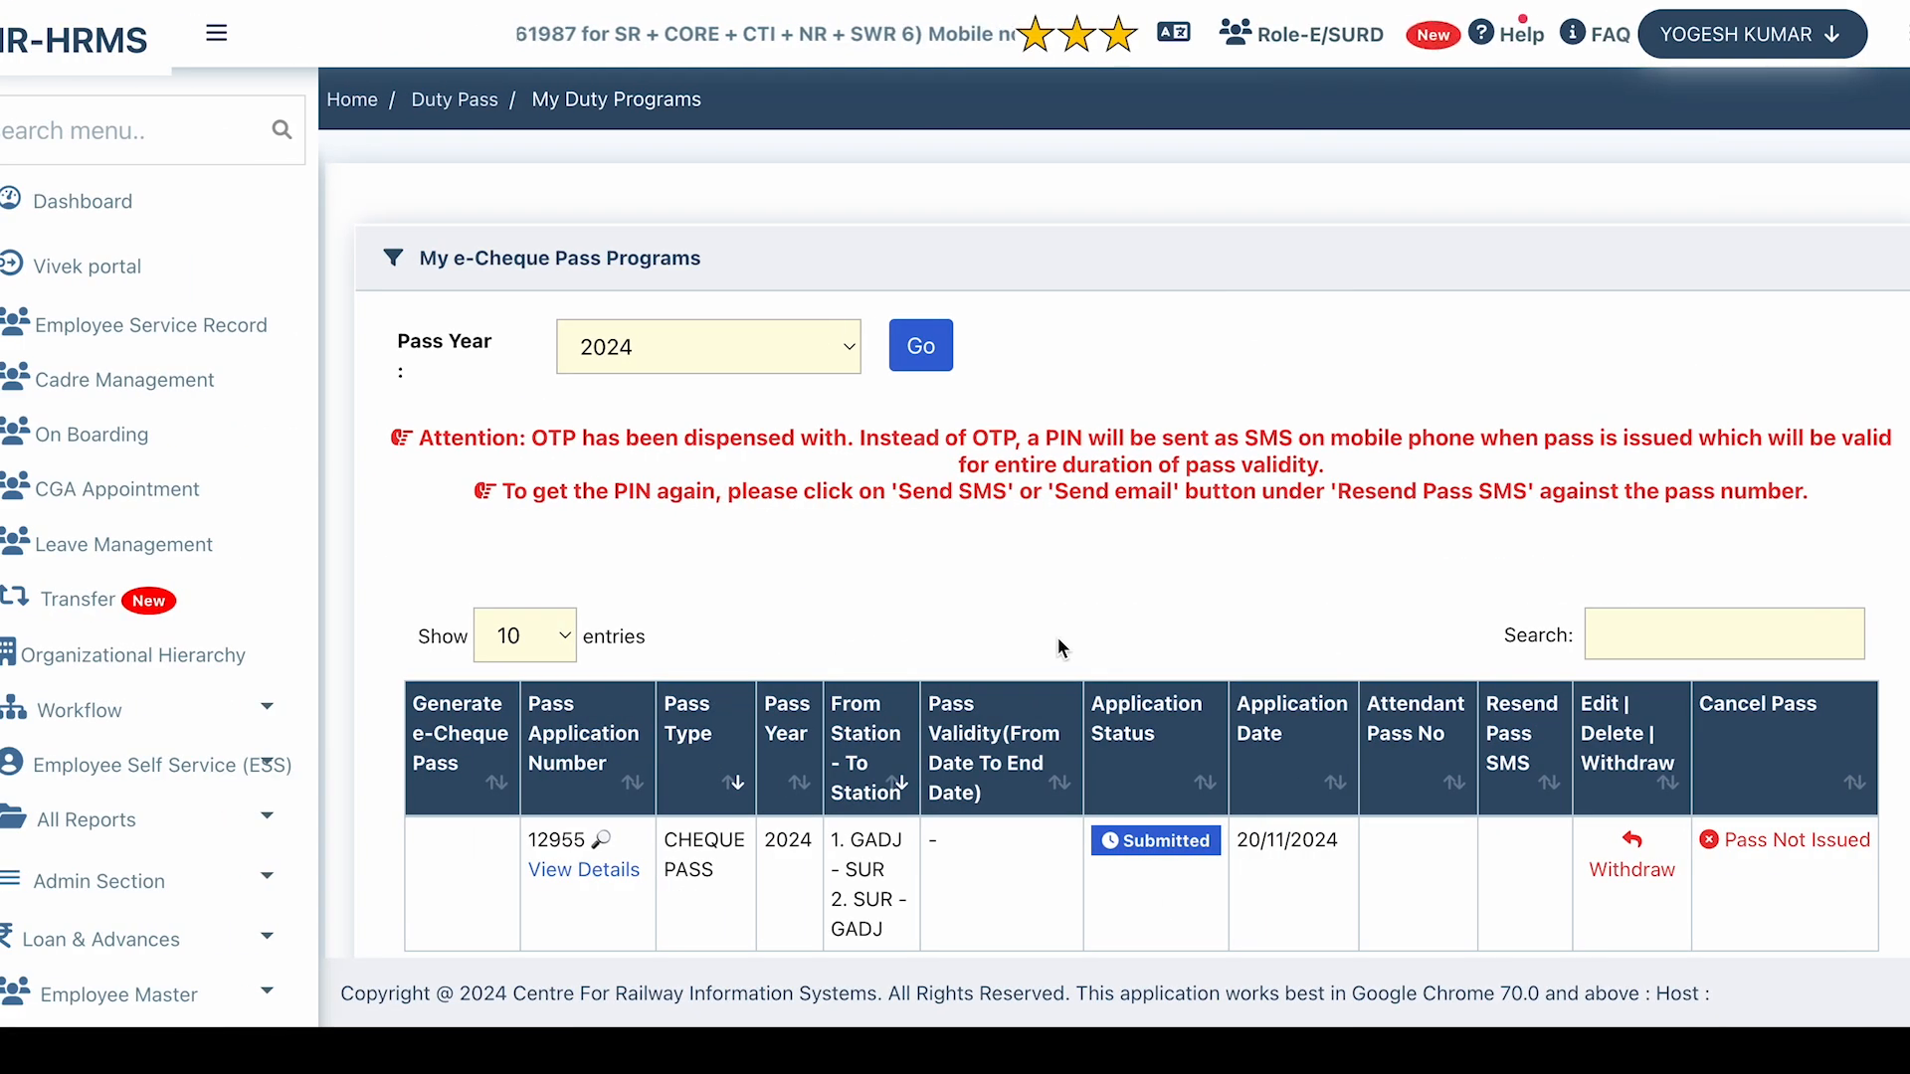
scroll(1059, 636, "down", 3)
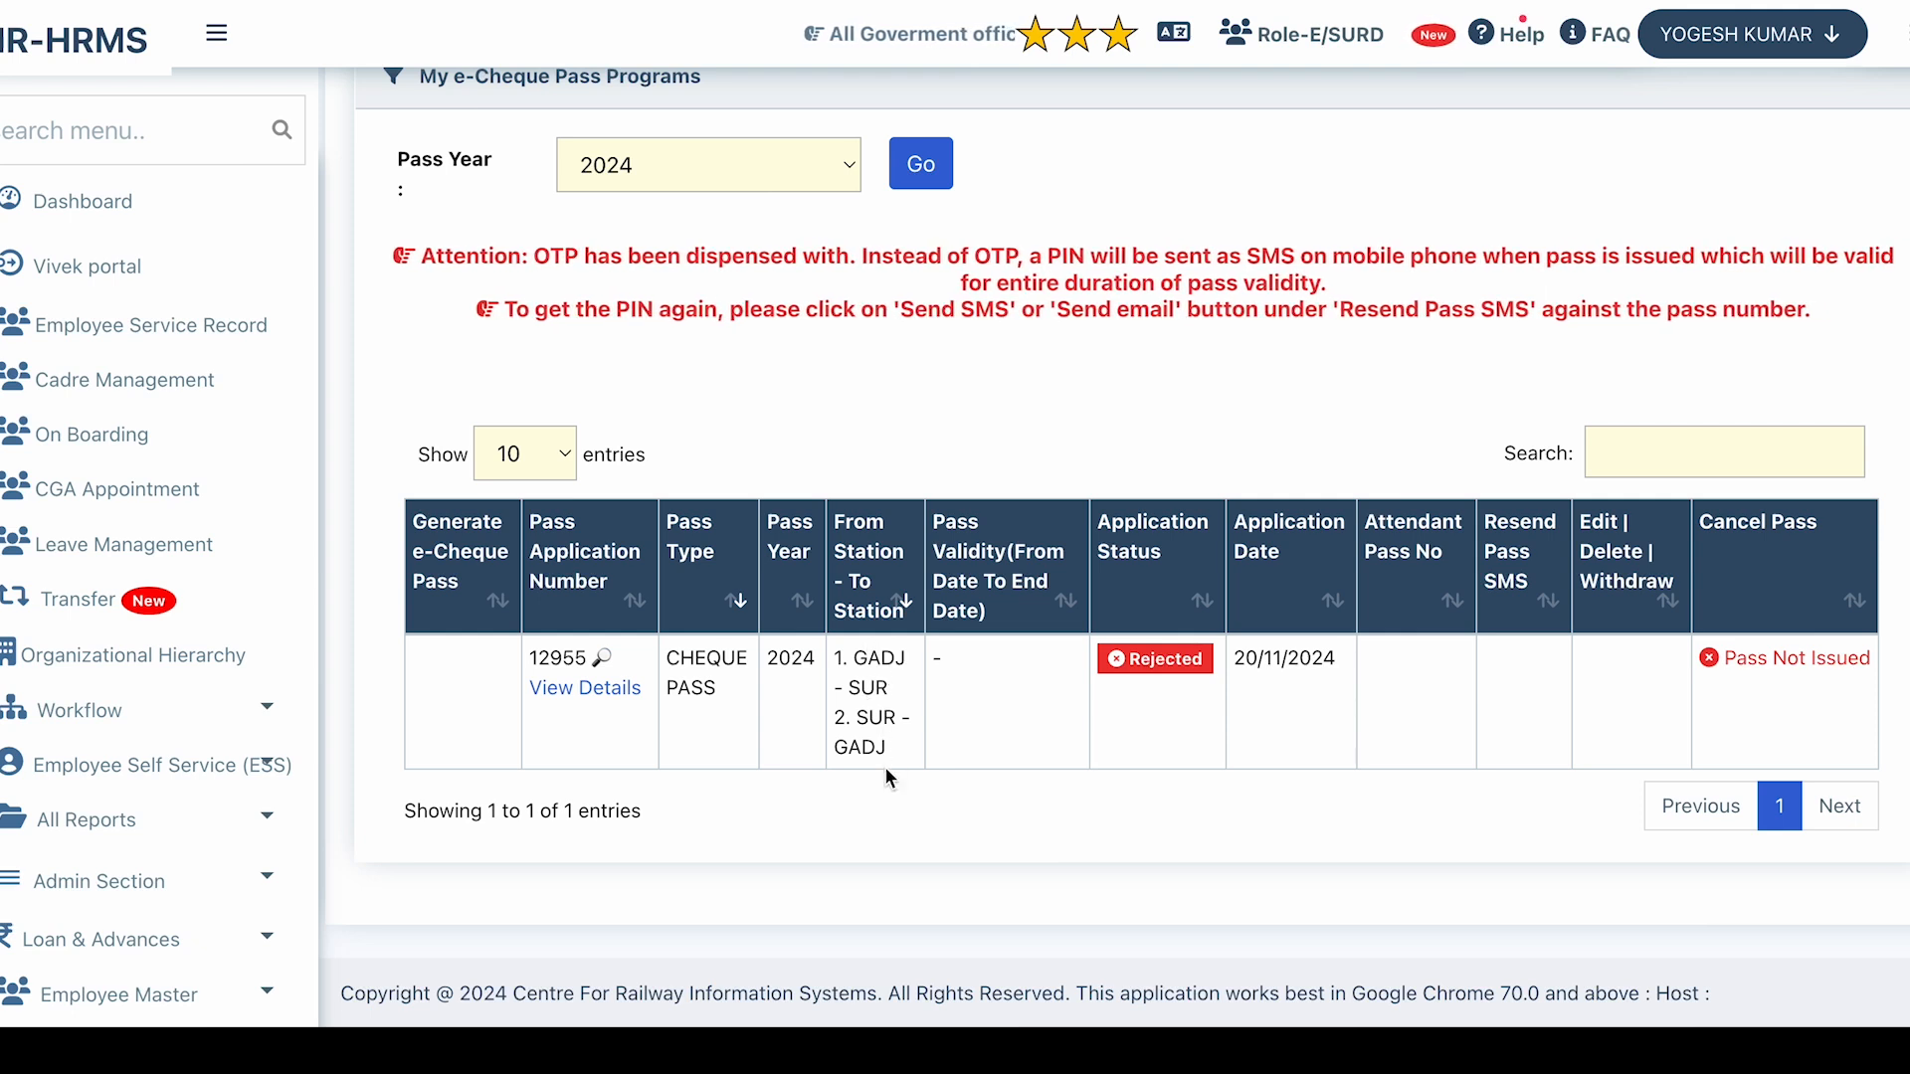
left_click(616, 697)
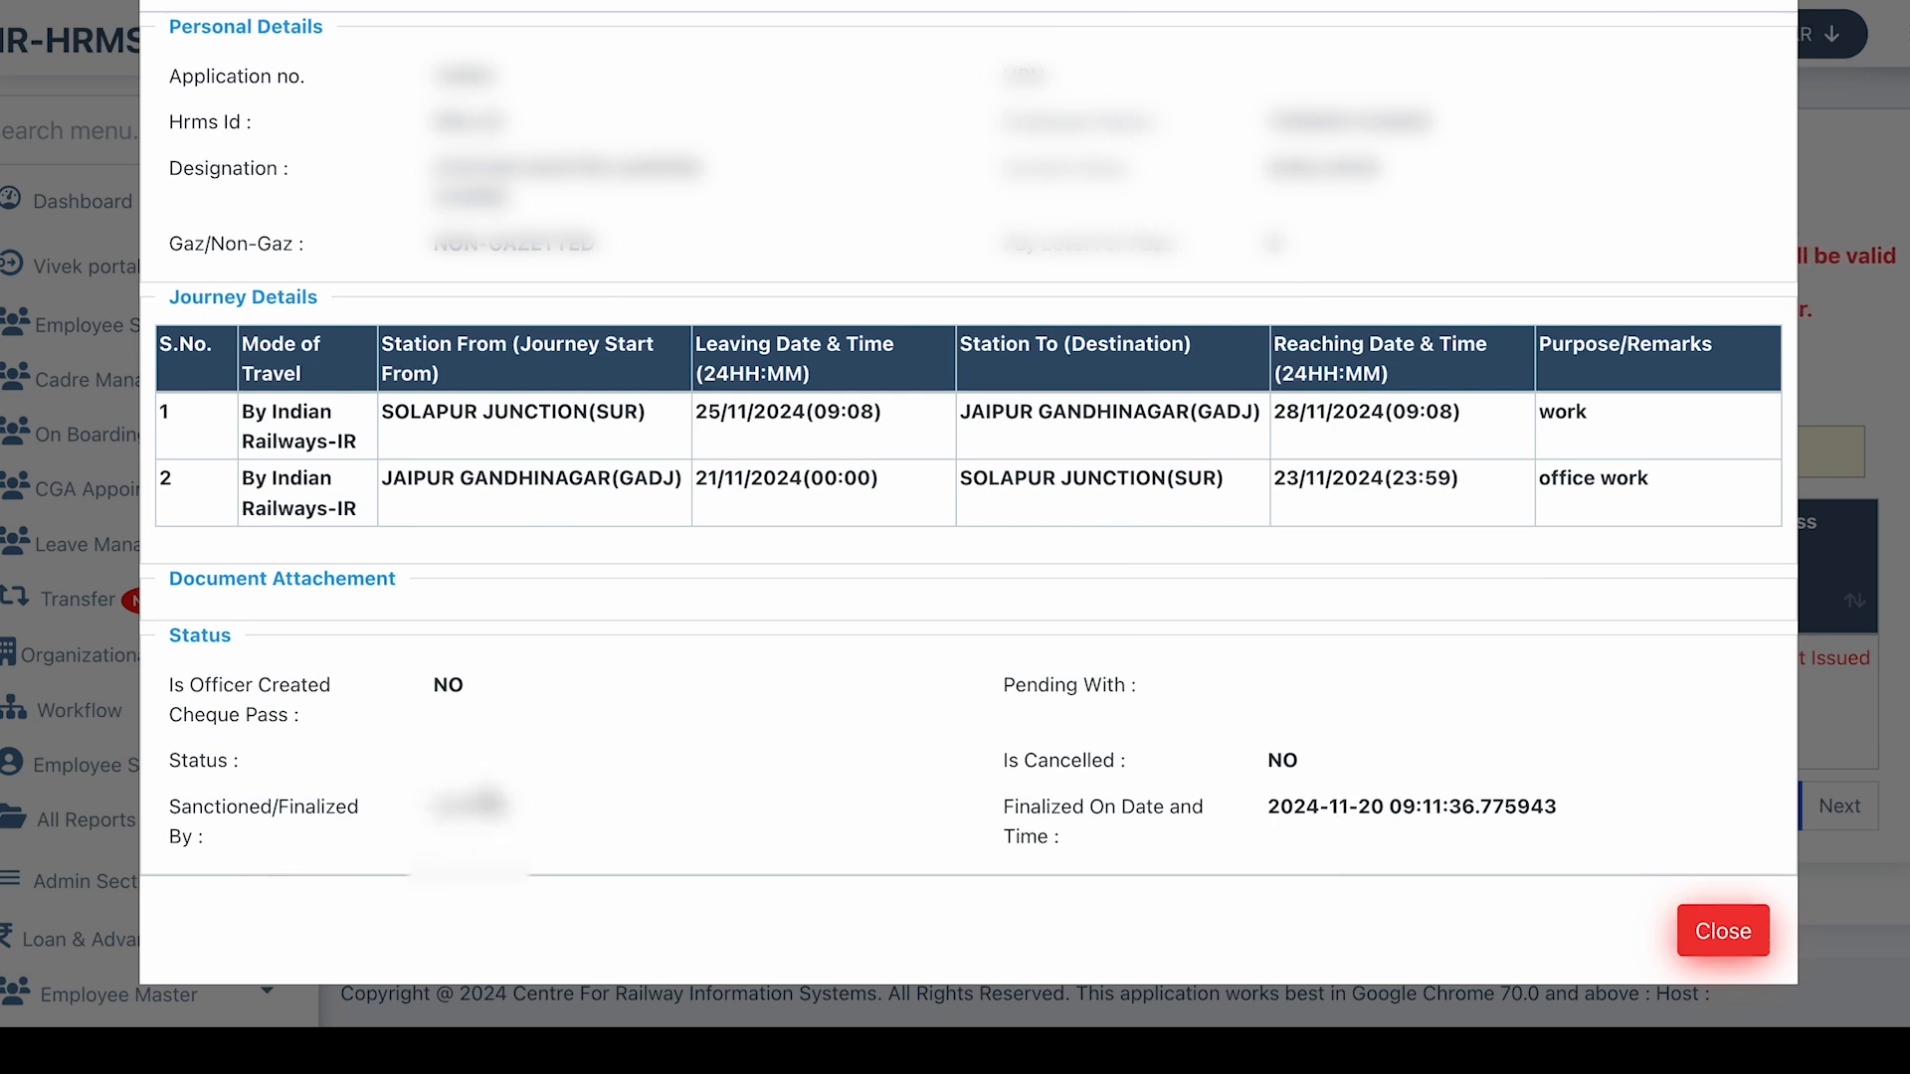
left_click(1719, 931)
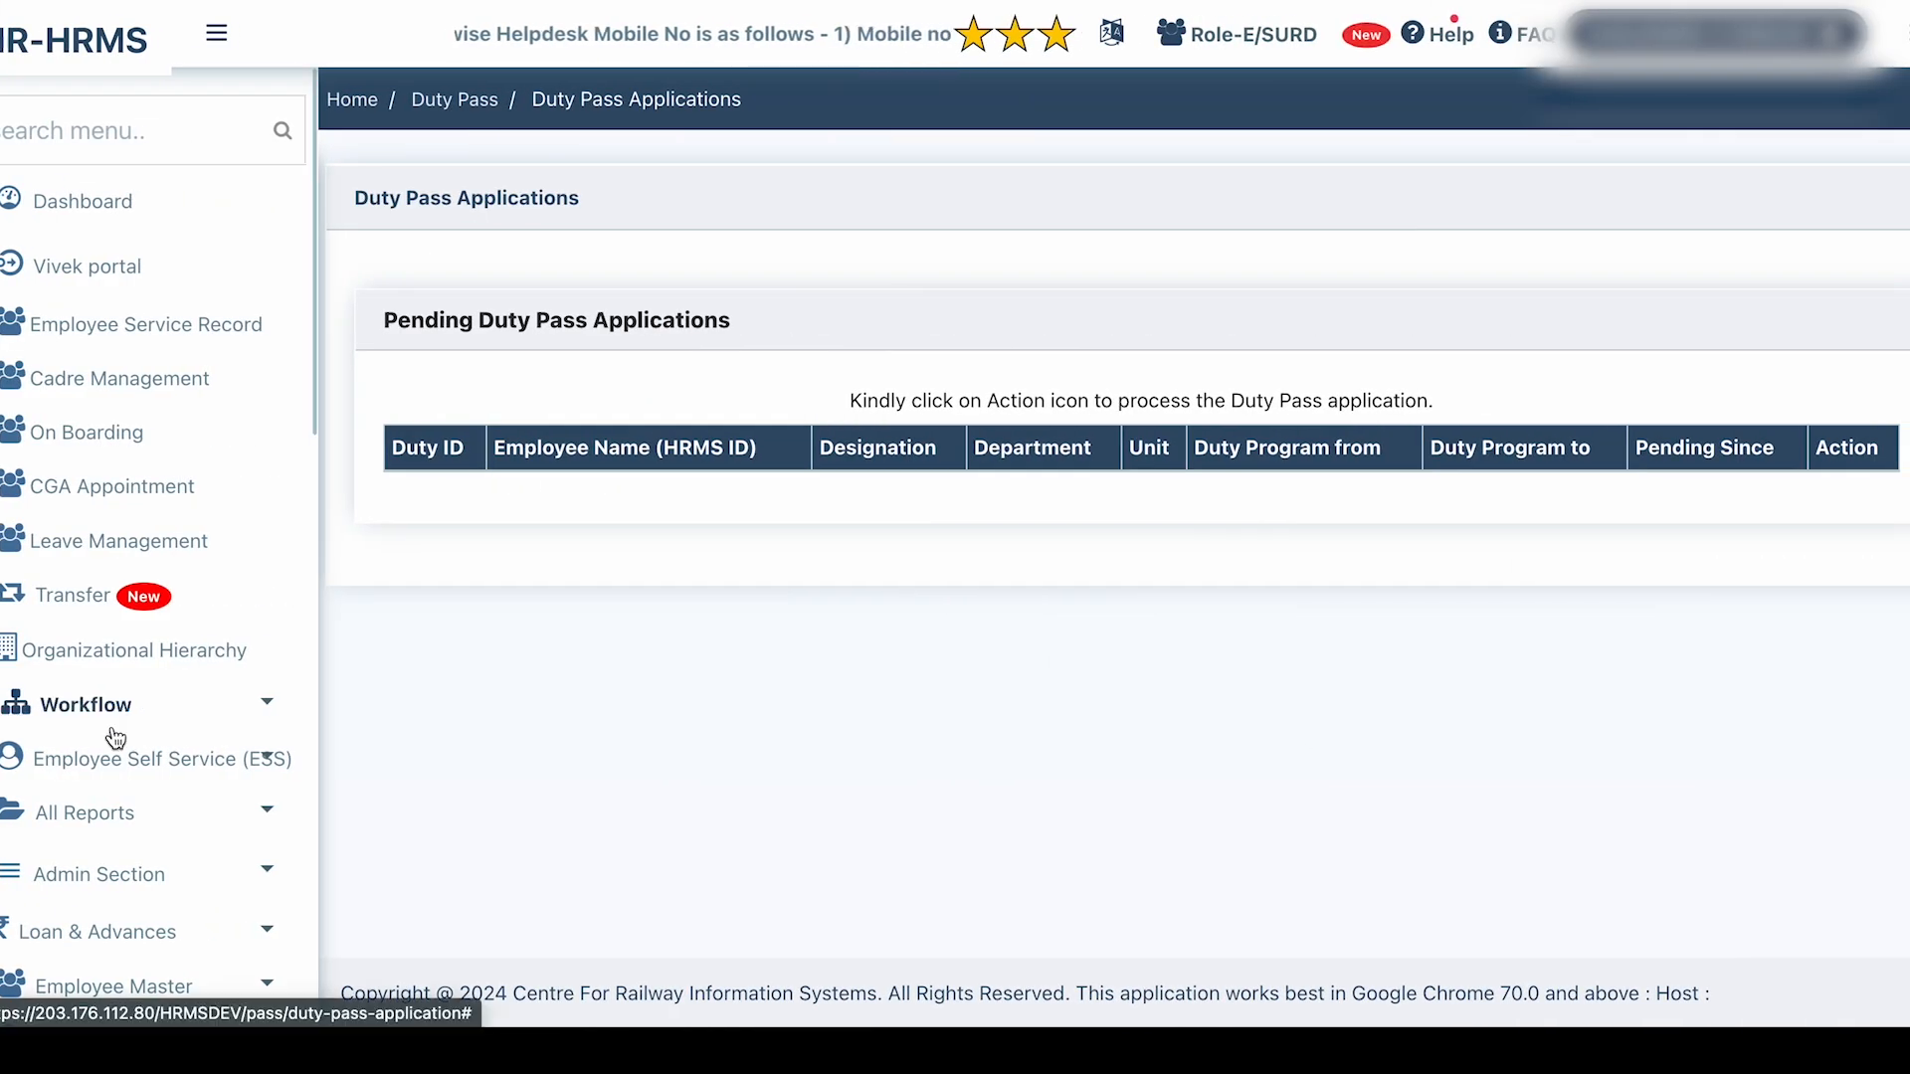
Go to the duty pass overview and start a non-gazetted cheque pass.
scroll(112, 735, "down", 4)
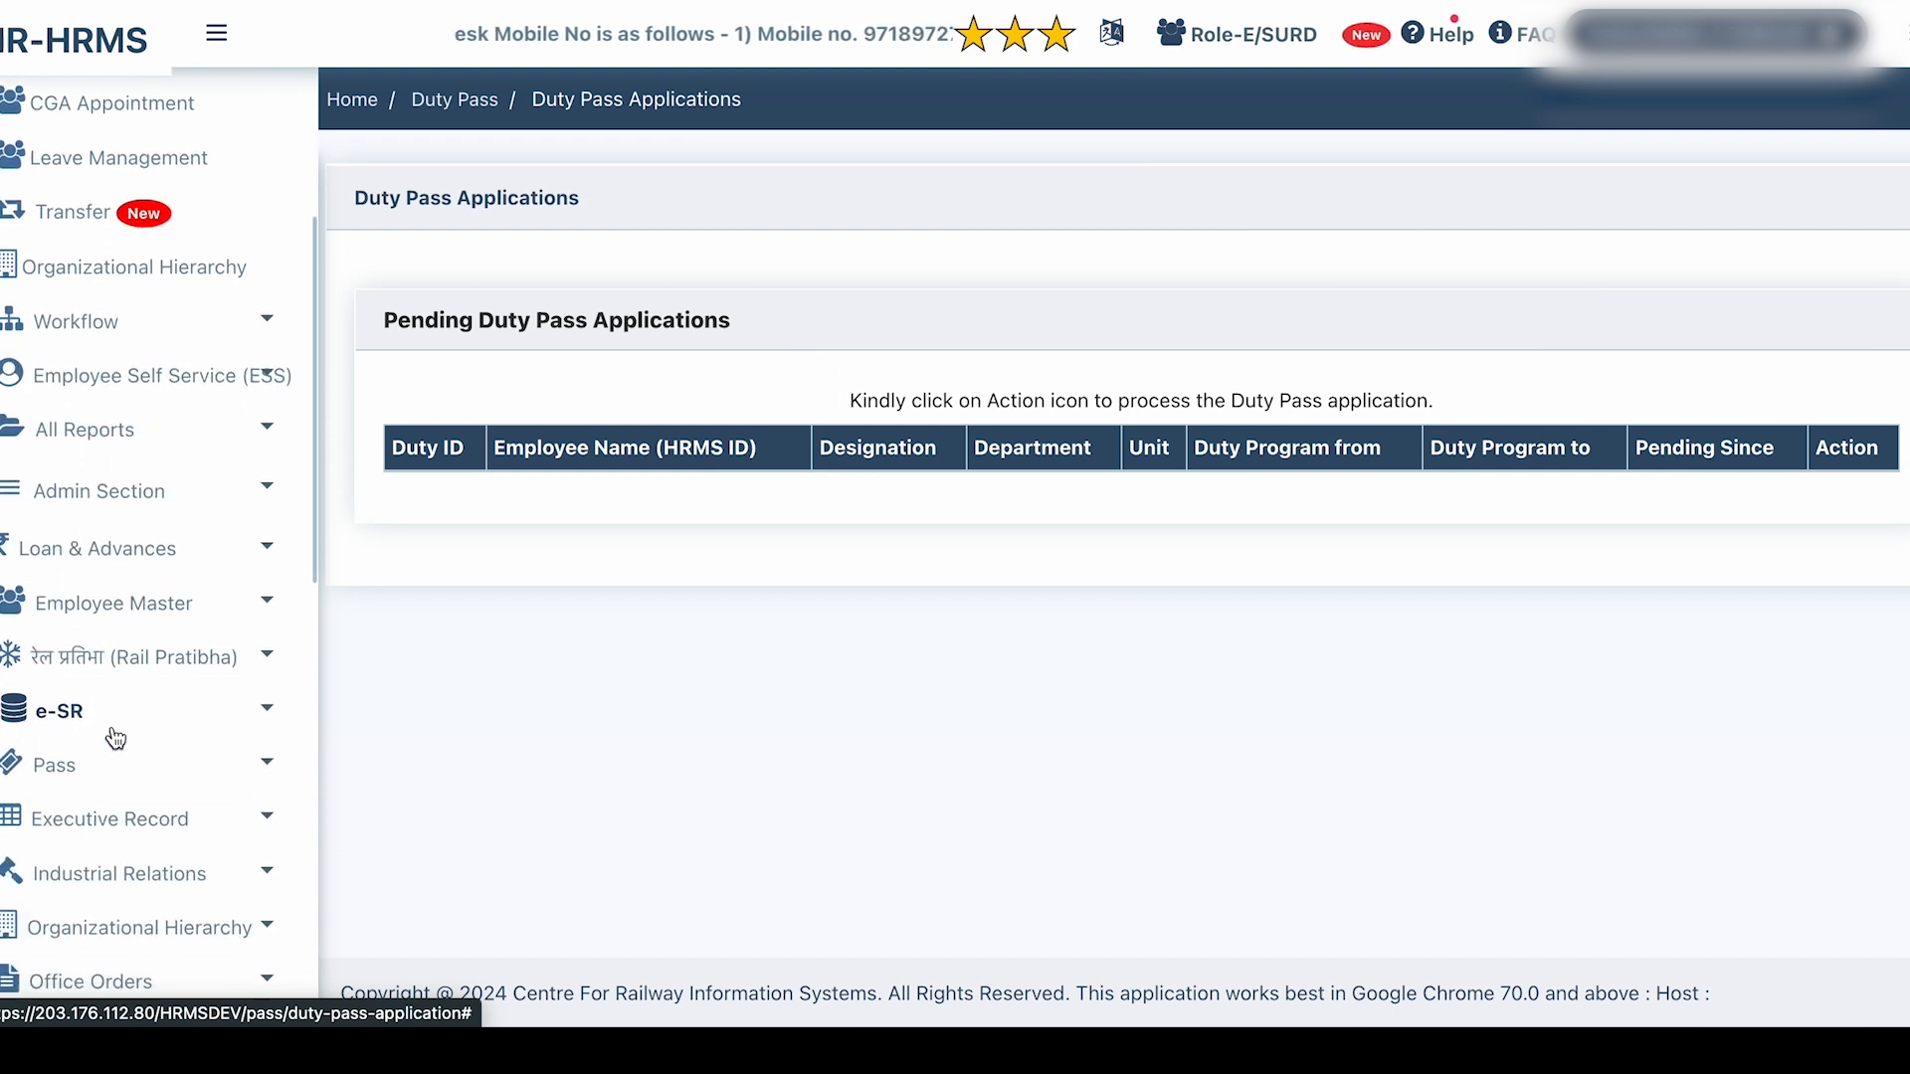
left_click(115, 736)
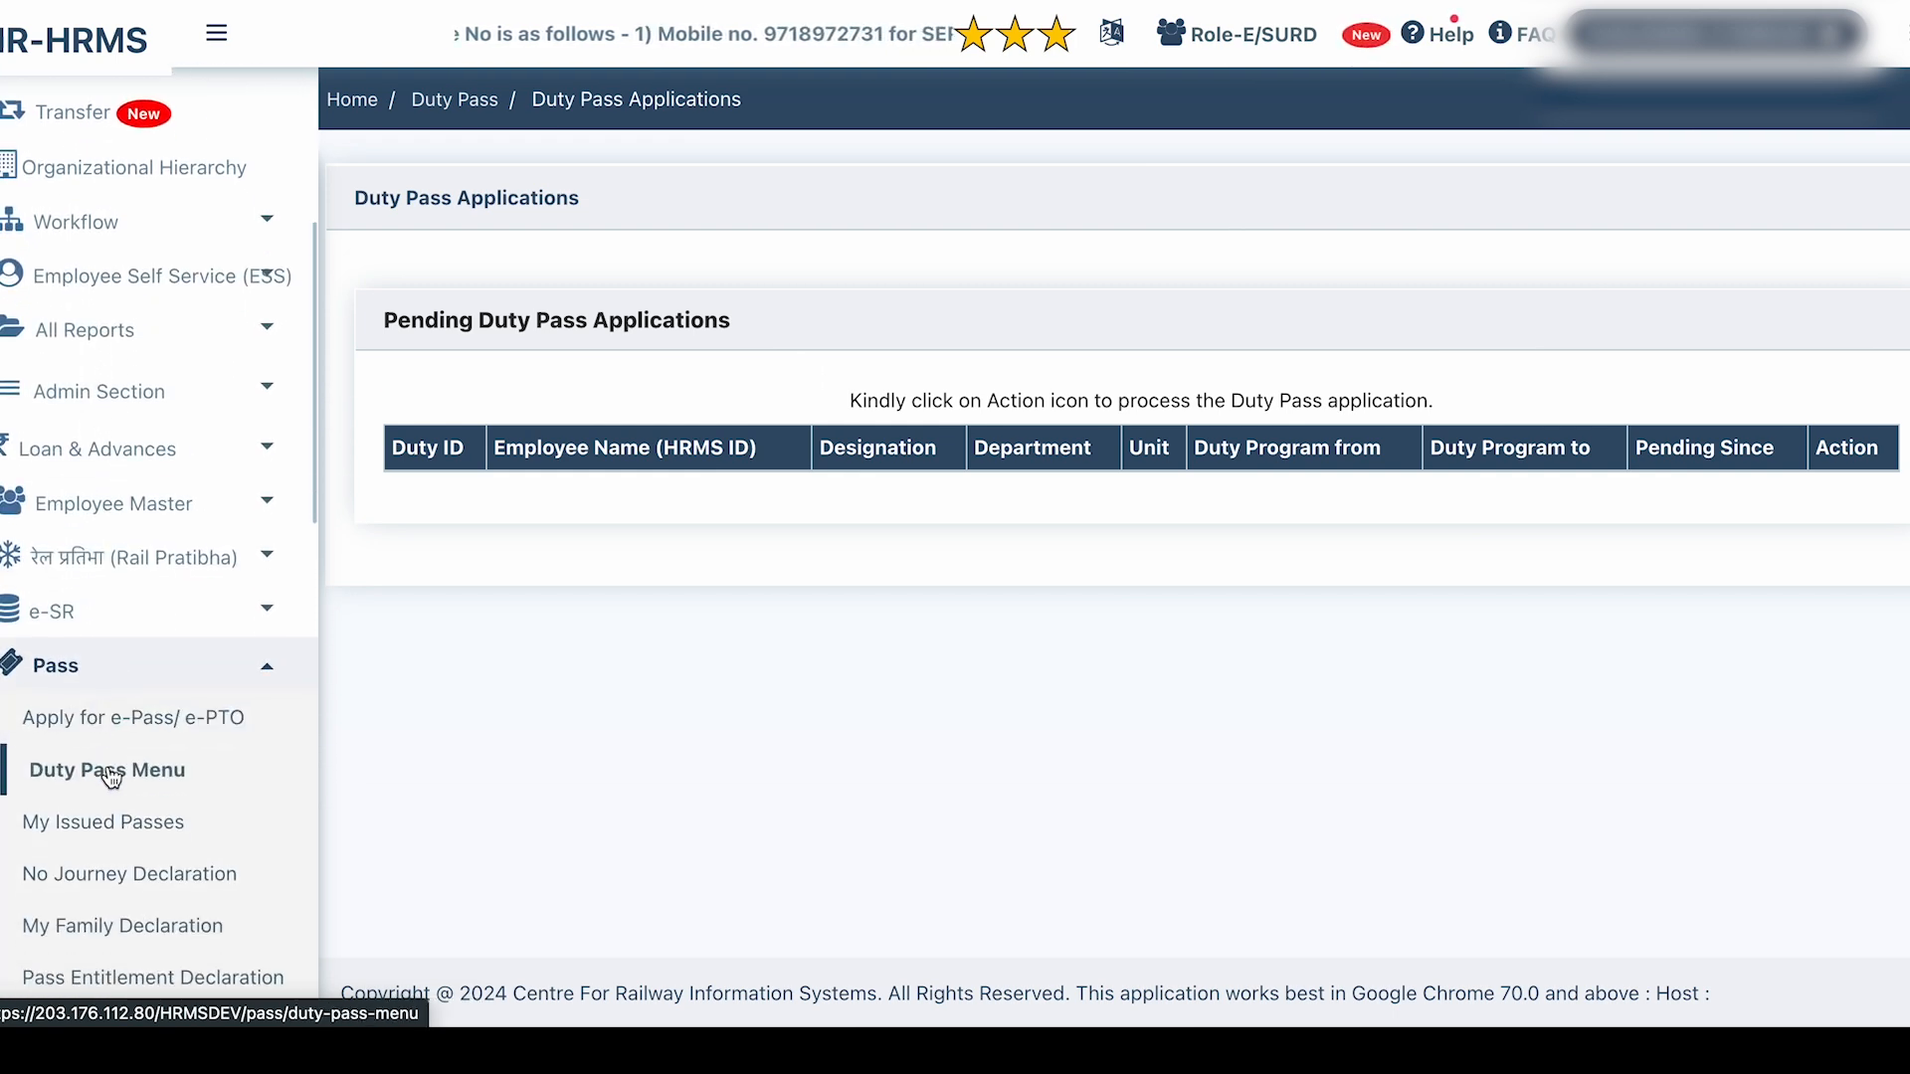
left_click(104, 772)
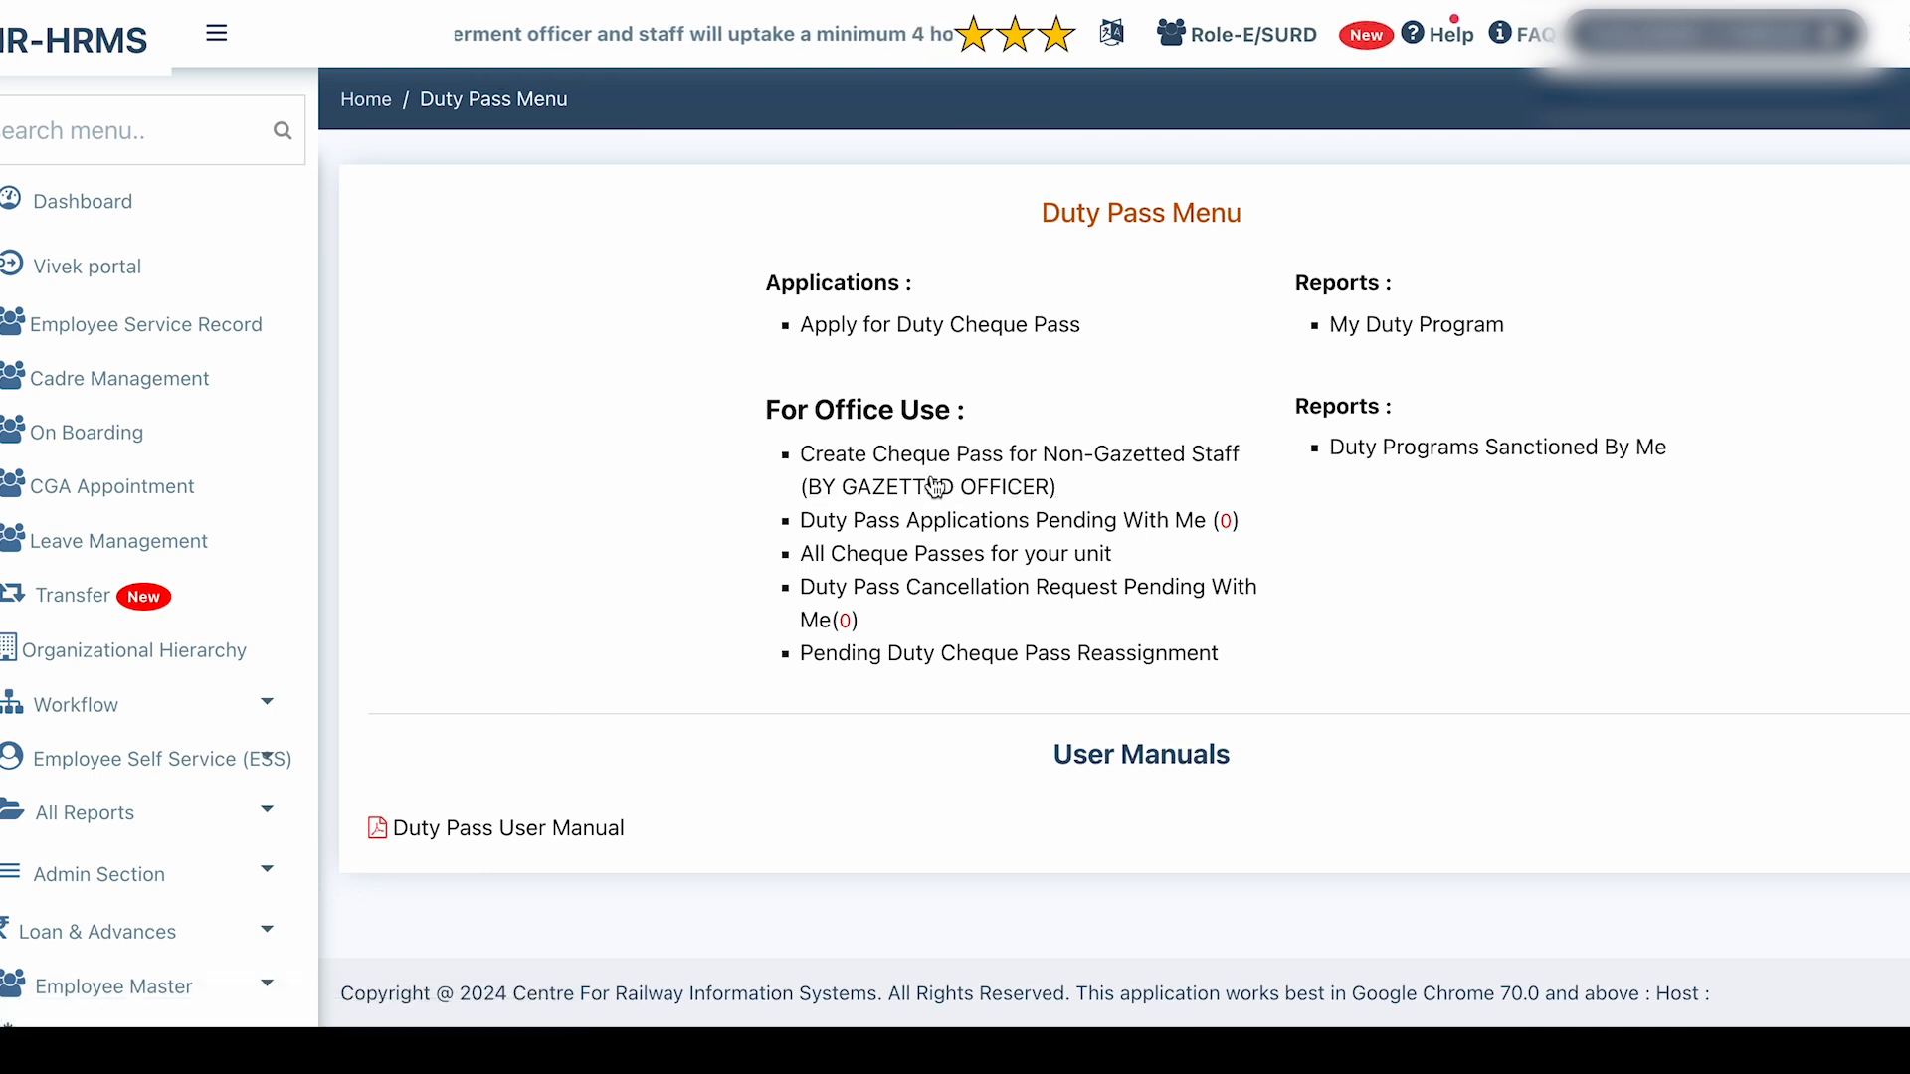
left_click(926, 475)
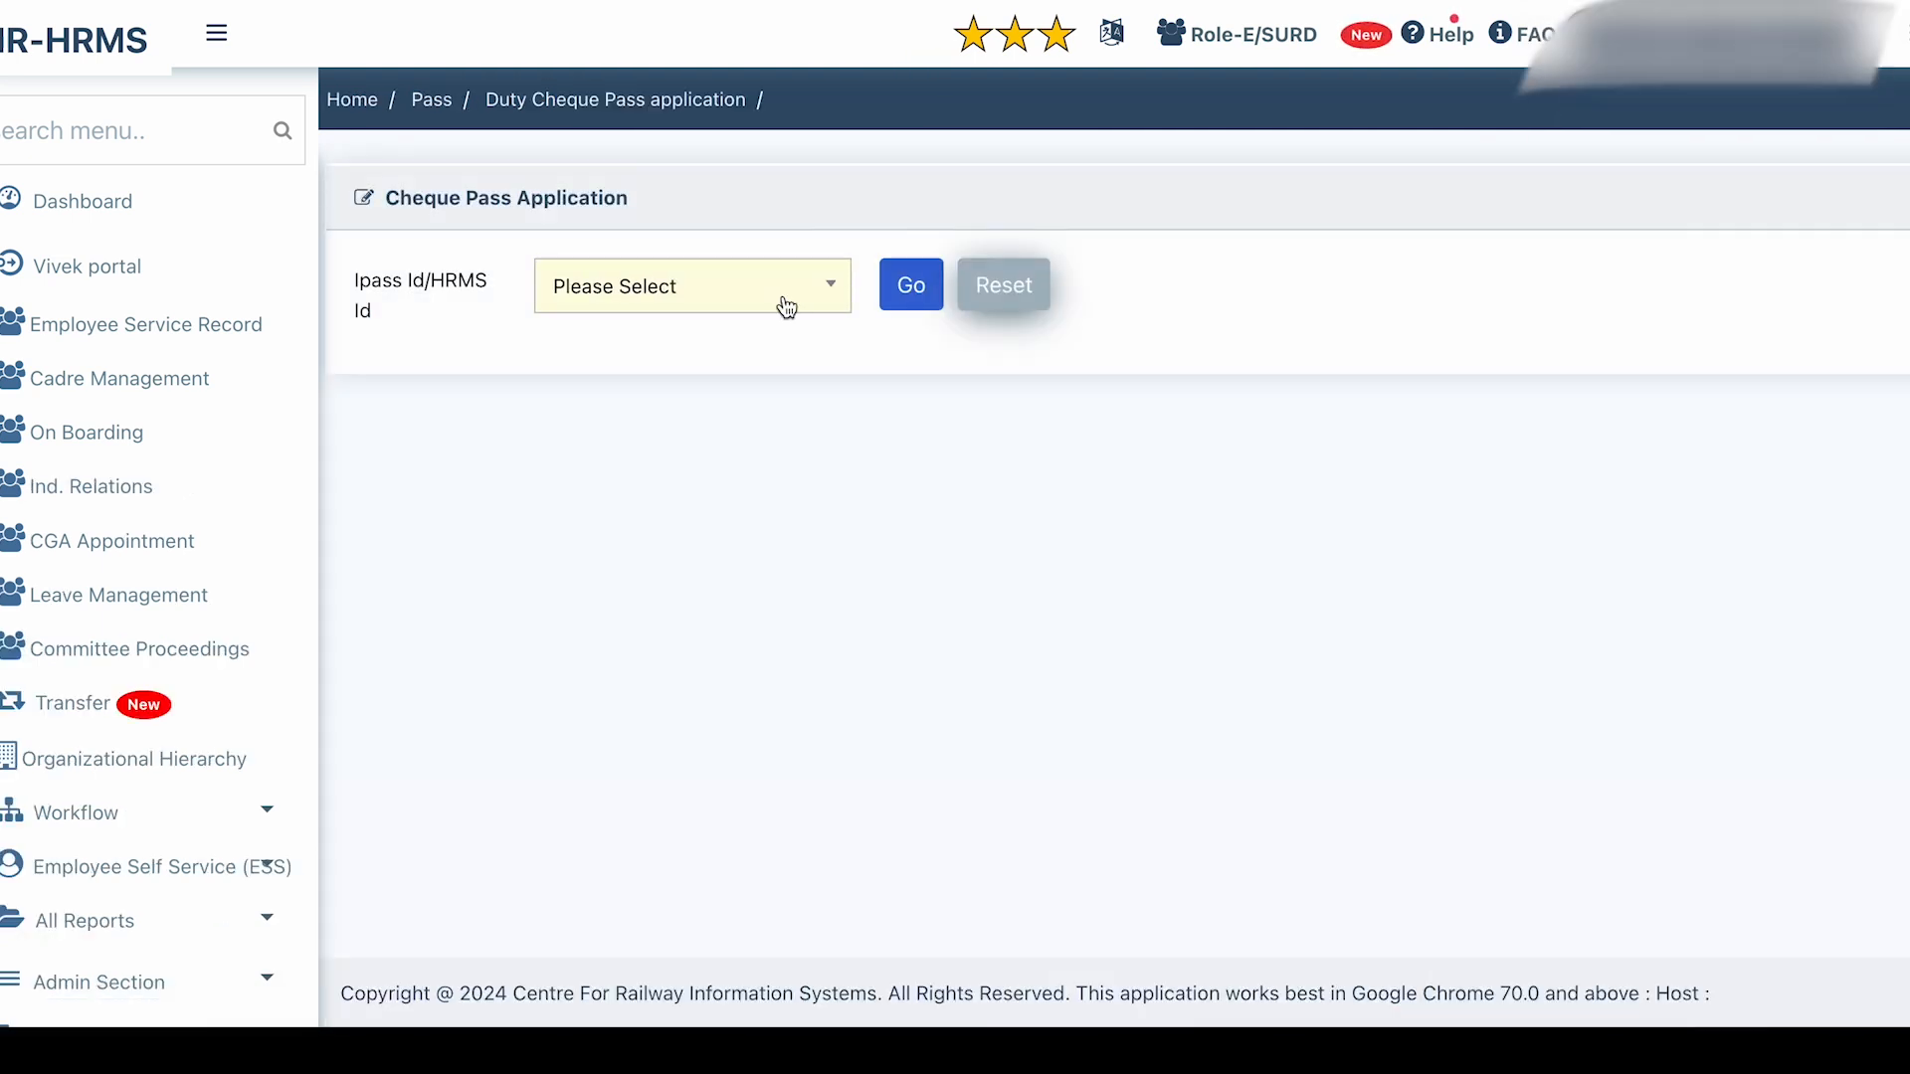
Find the employee by name search and load their pass form.
left_click(780, 300)
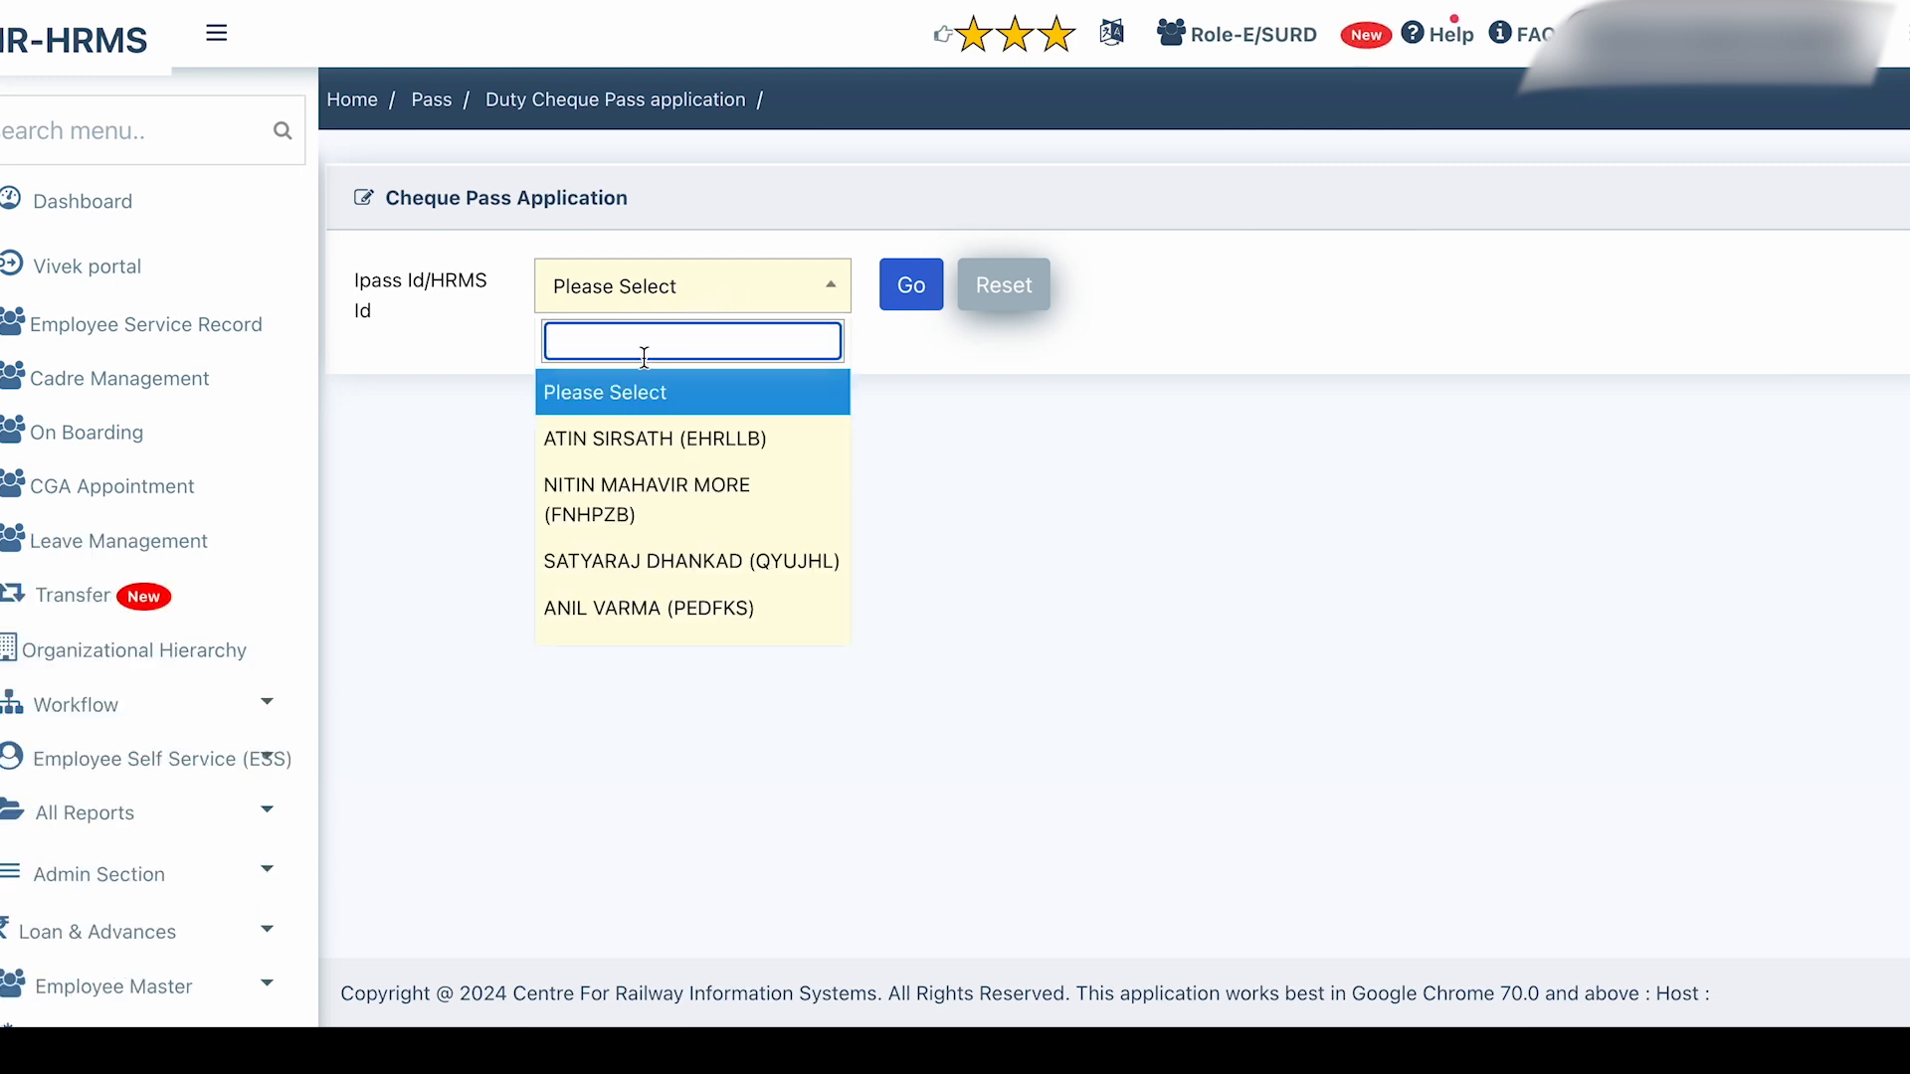
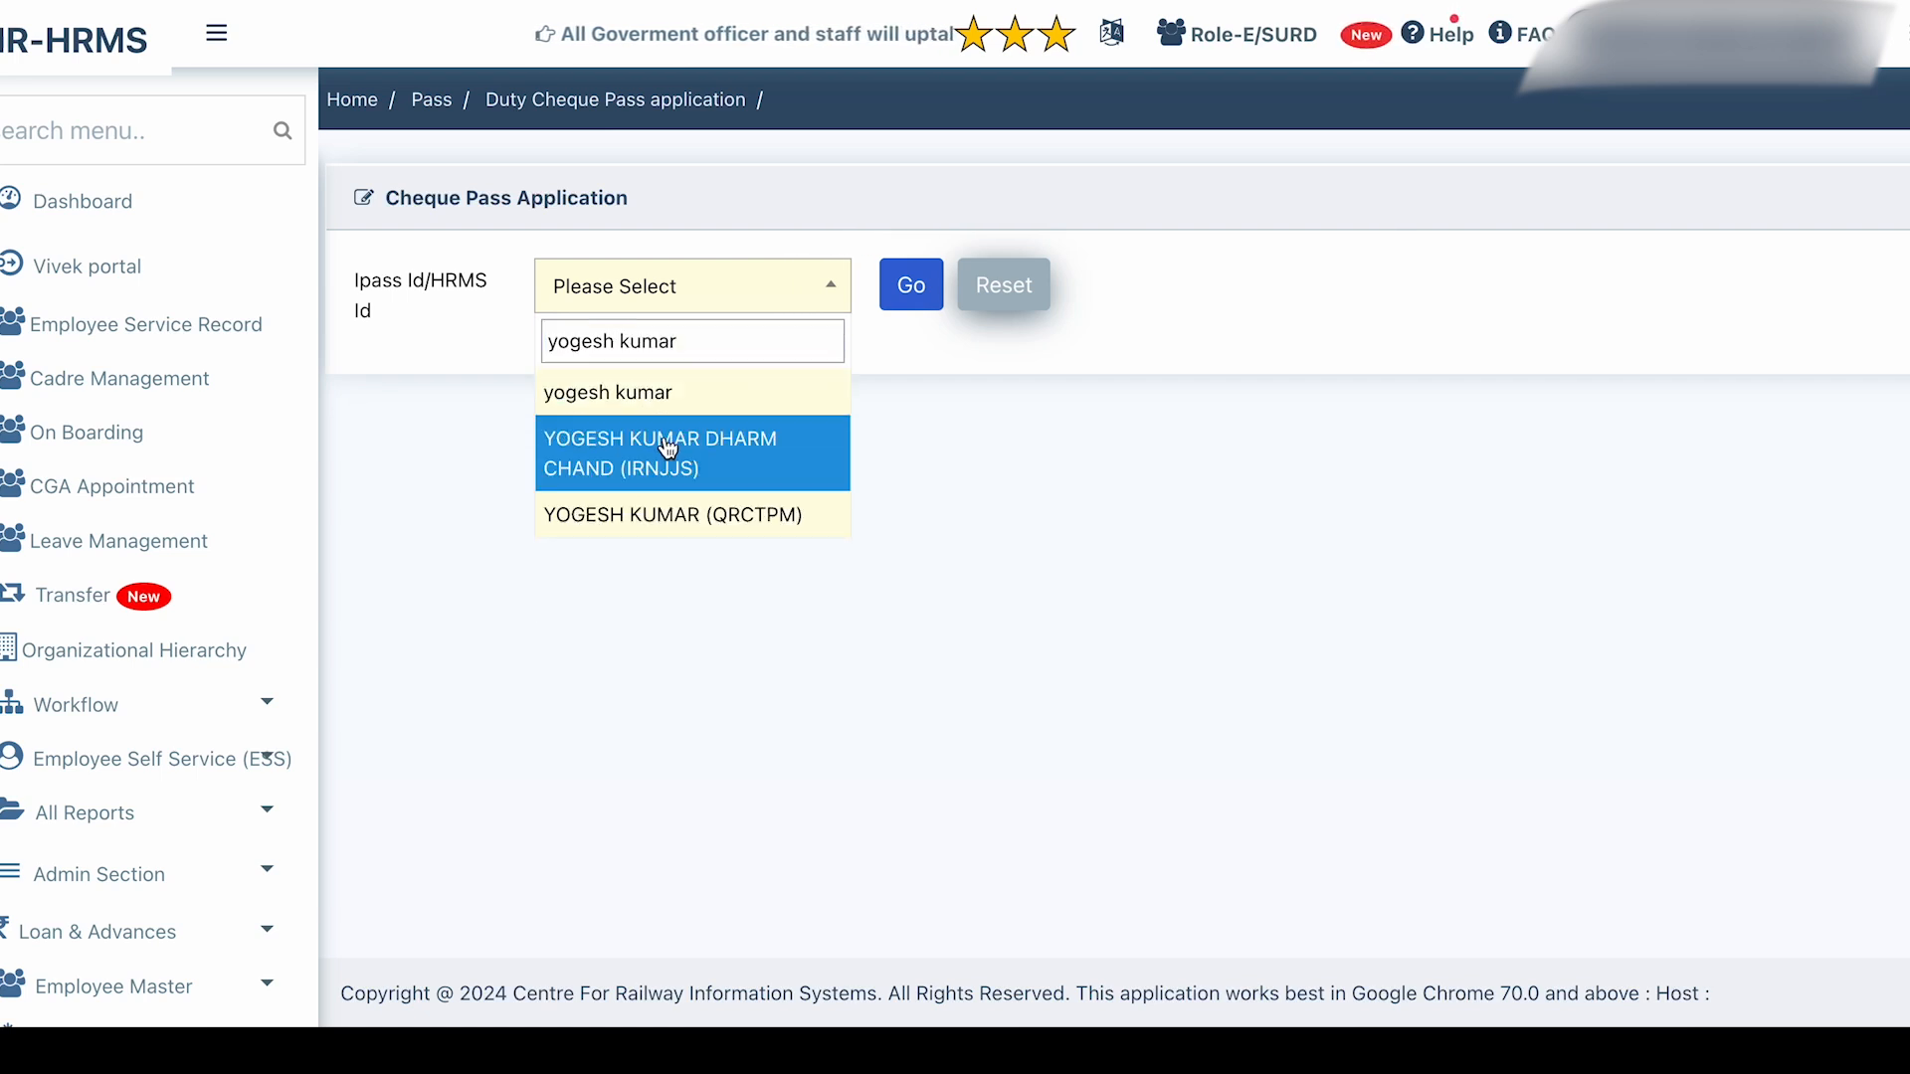
left_click(667, 447)
left_click(899, 303)
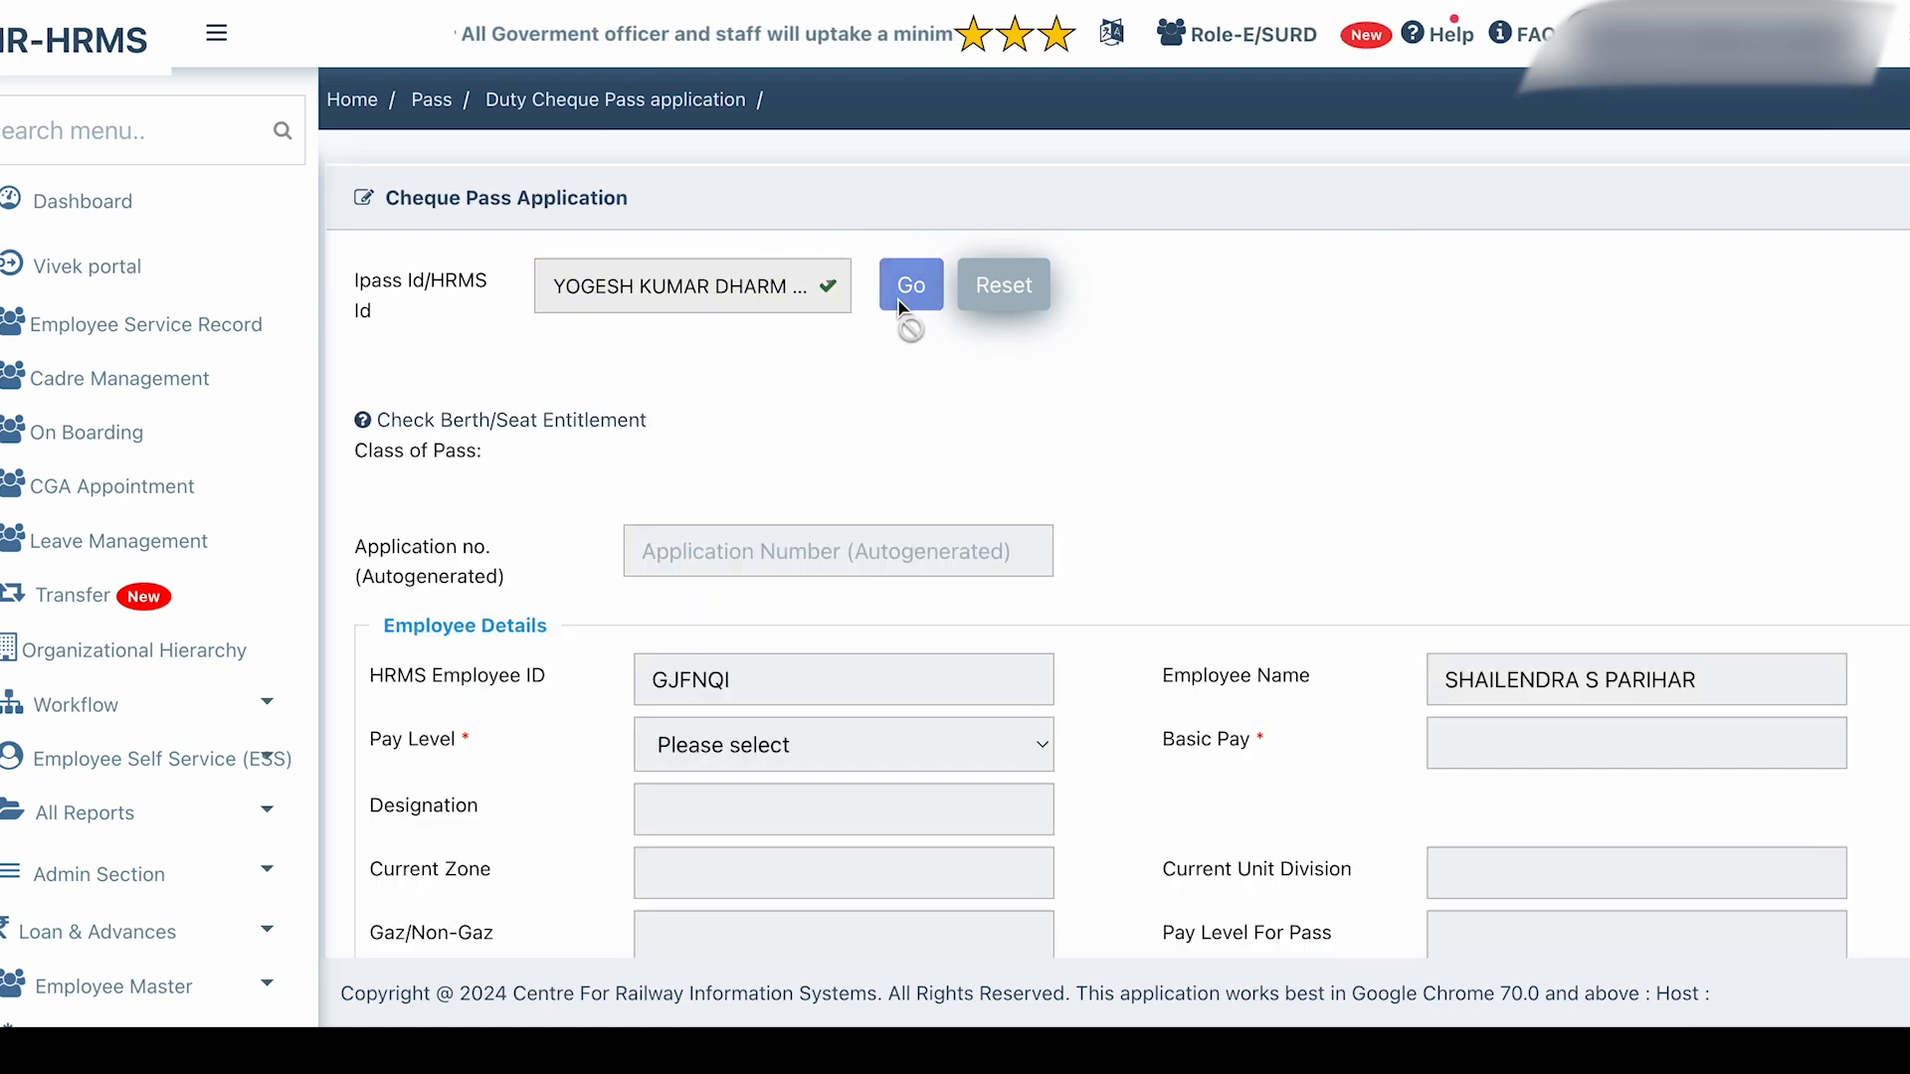
Set travel mode Indian Railways-IR, departure JAIPUR GANDHINAGAR (GADJ), and the leaving date.
scroll(915, 408, "down", 1)
scroll(916, 408, "down", 10)
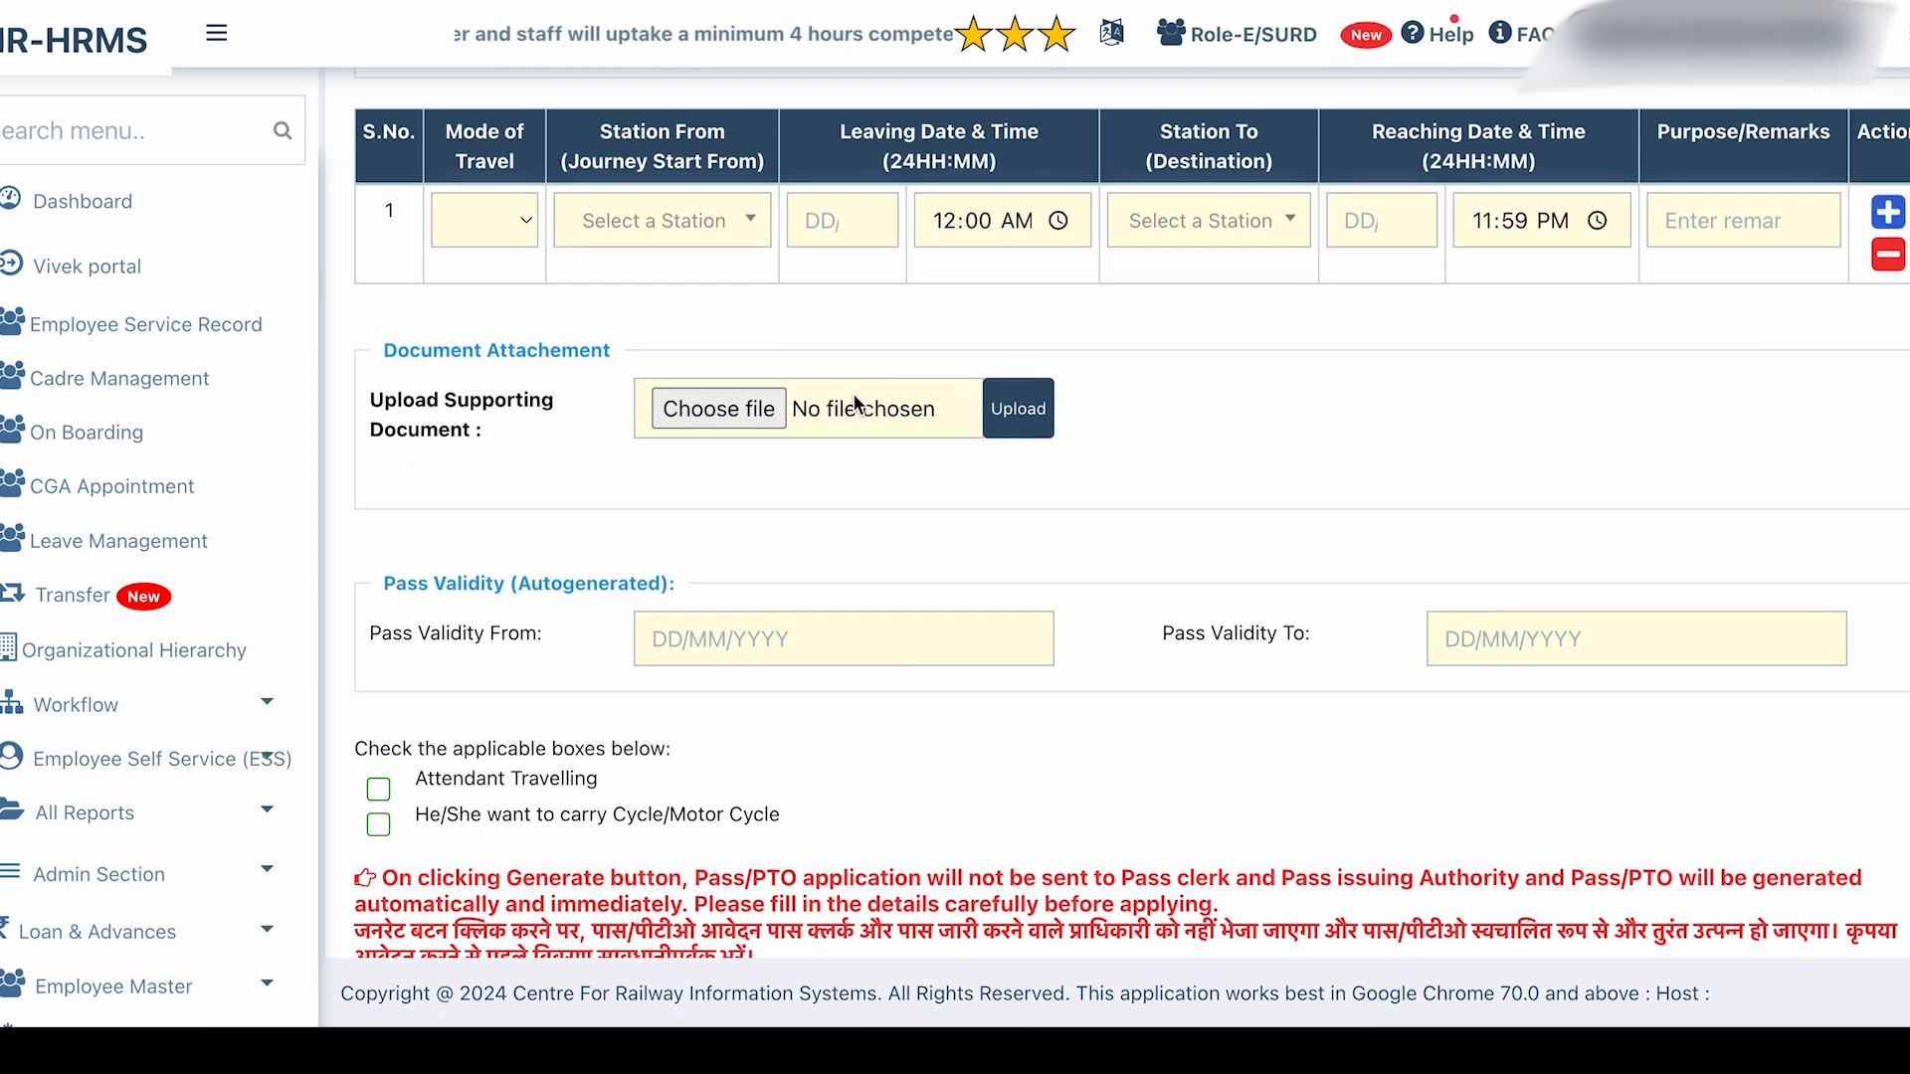
left_click(507, 218)
left_click(510, 226)
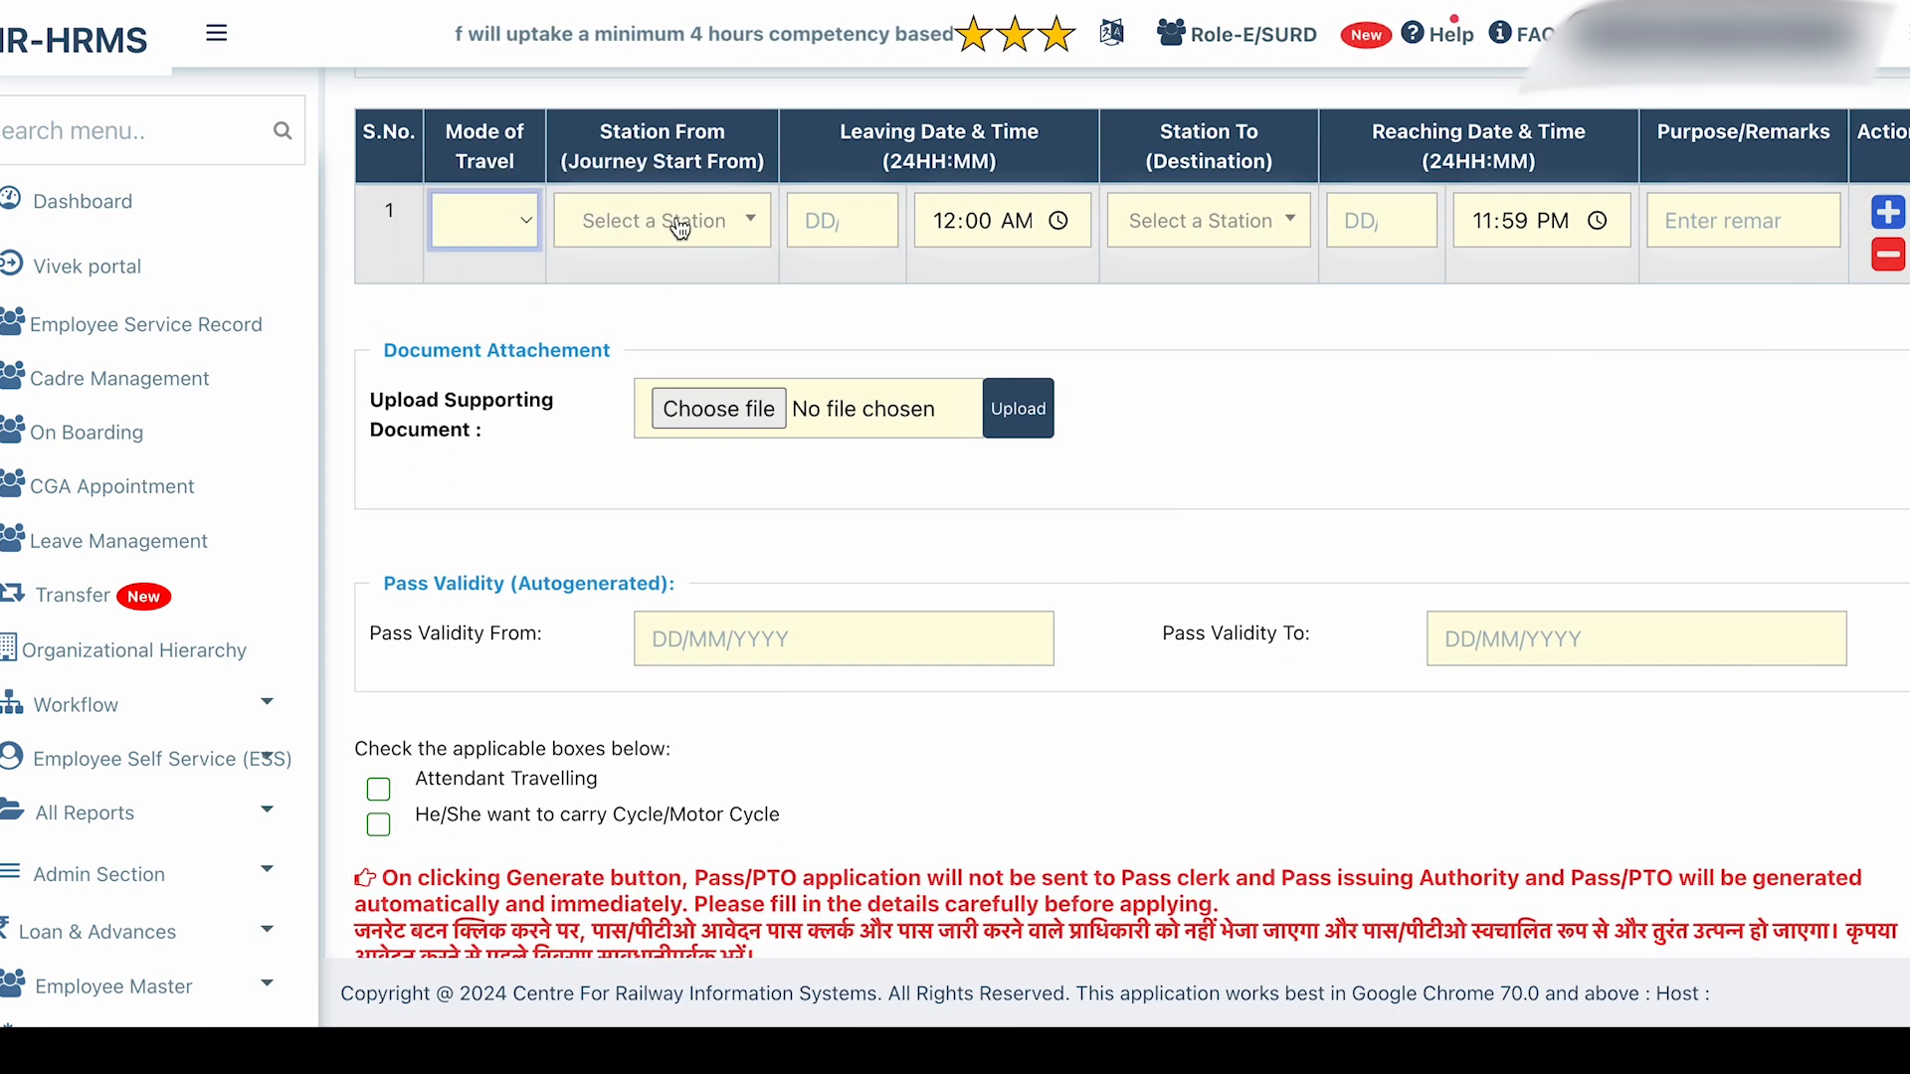
left_click(680, 223)
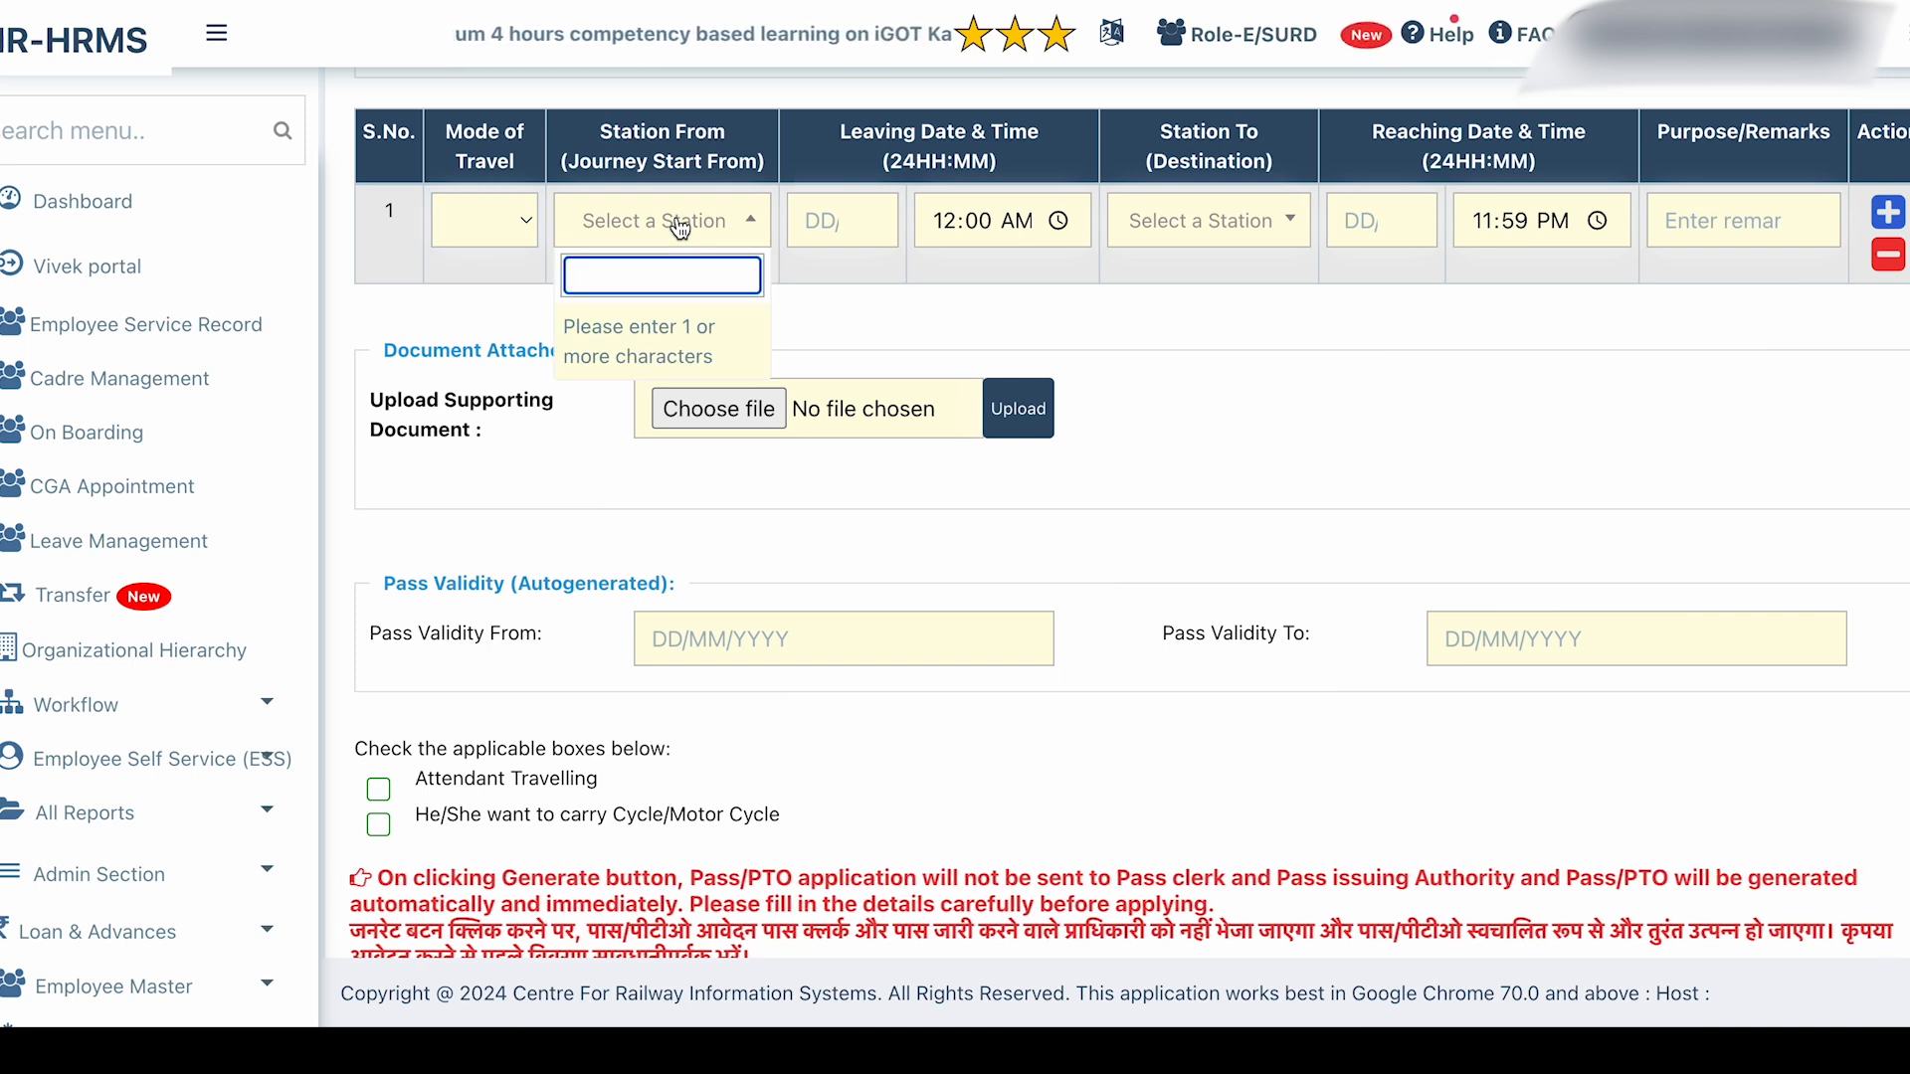
type("a")
key("BackSpace")
type("jaipur")
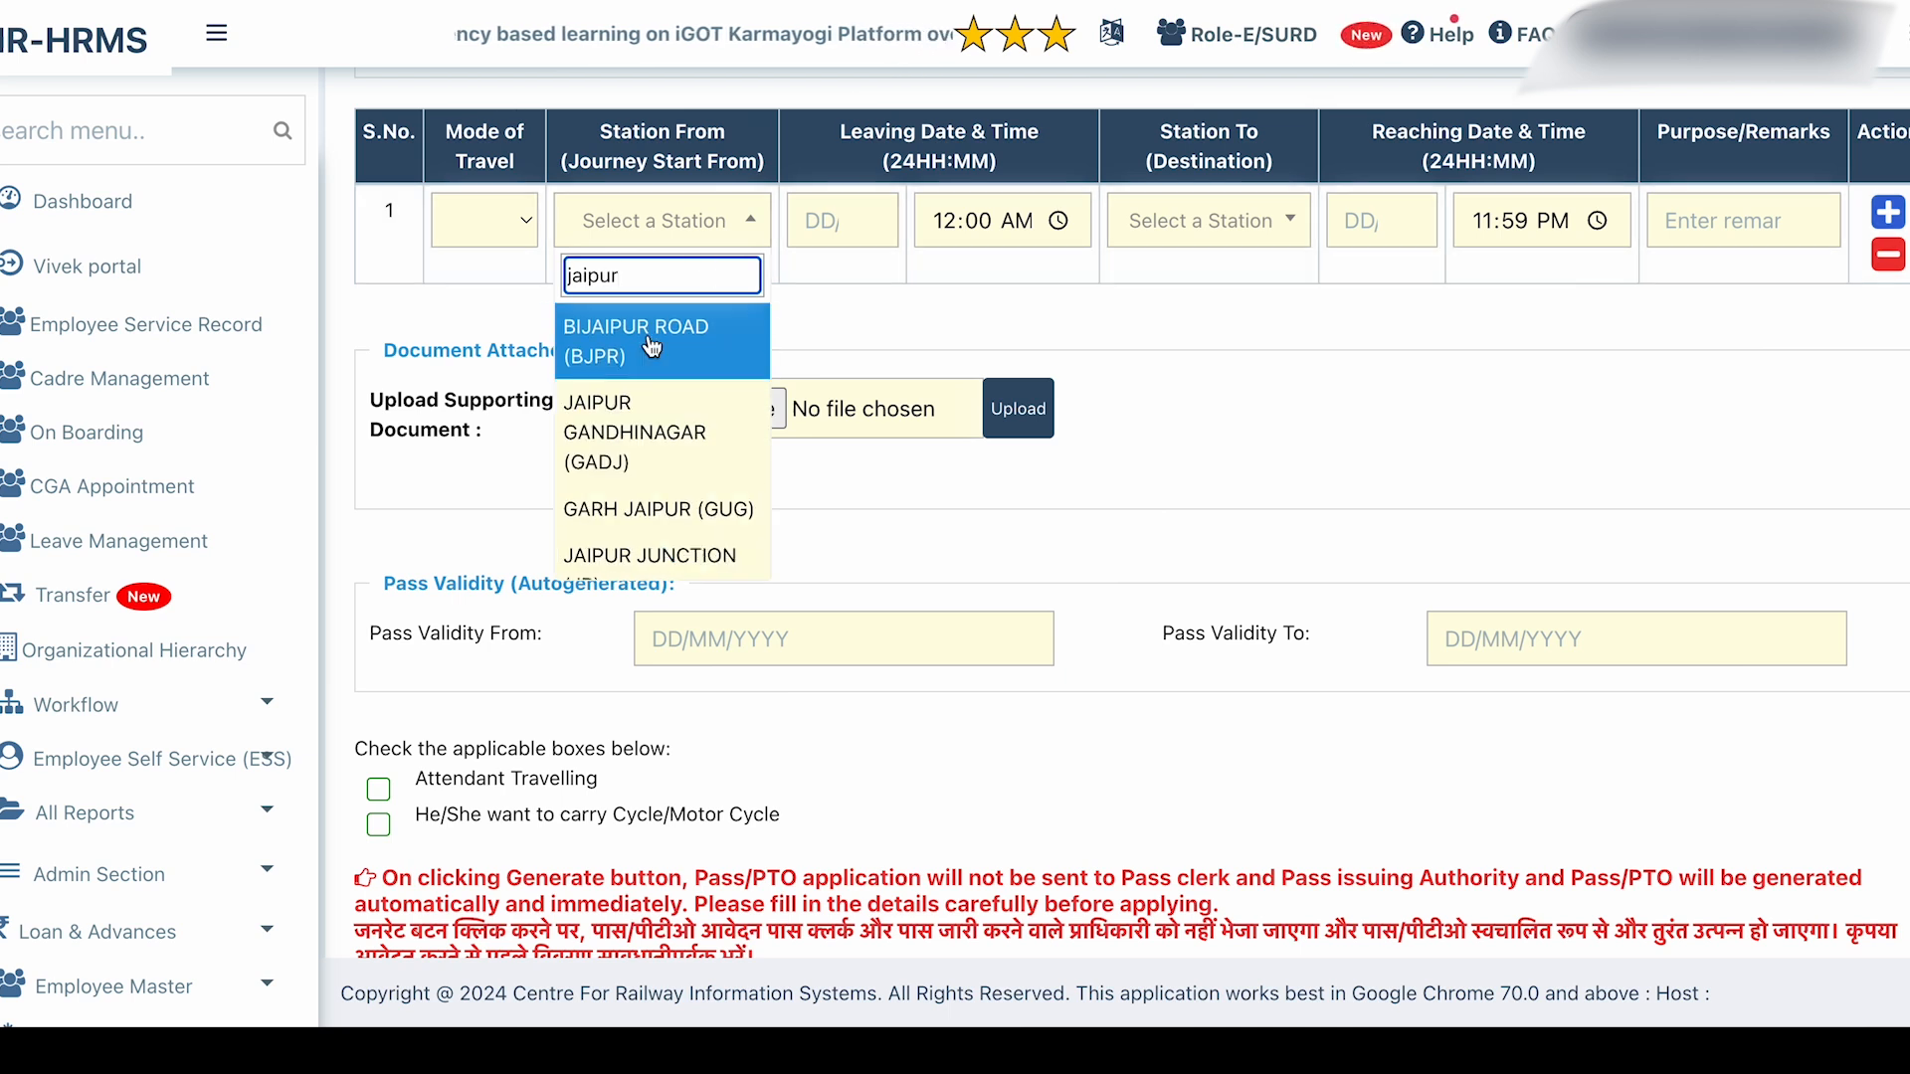
left_click(642, 459)
left_click(930, 251)
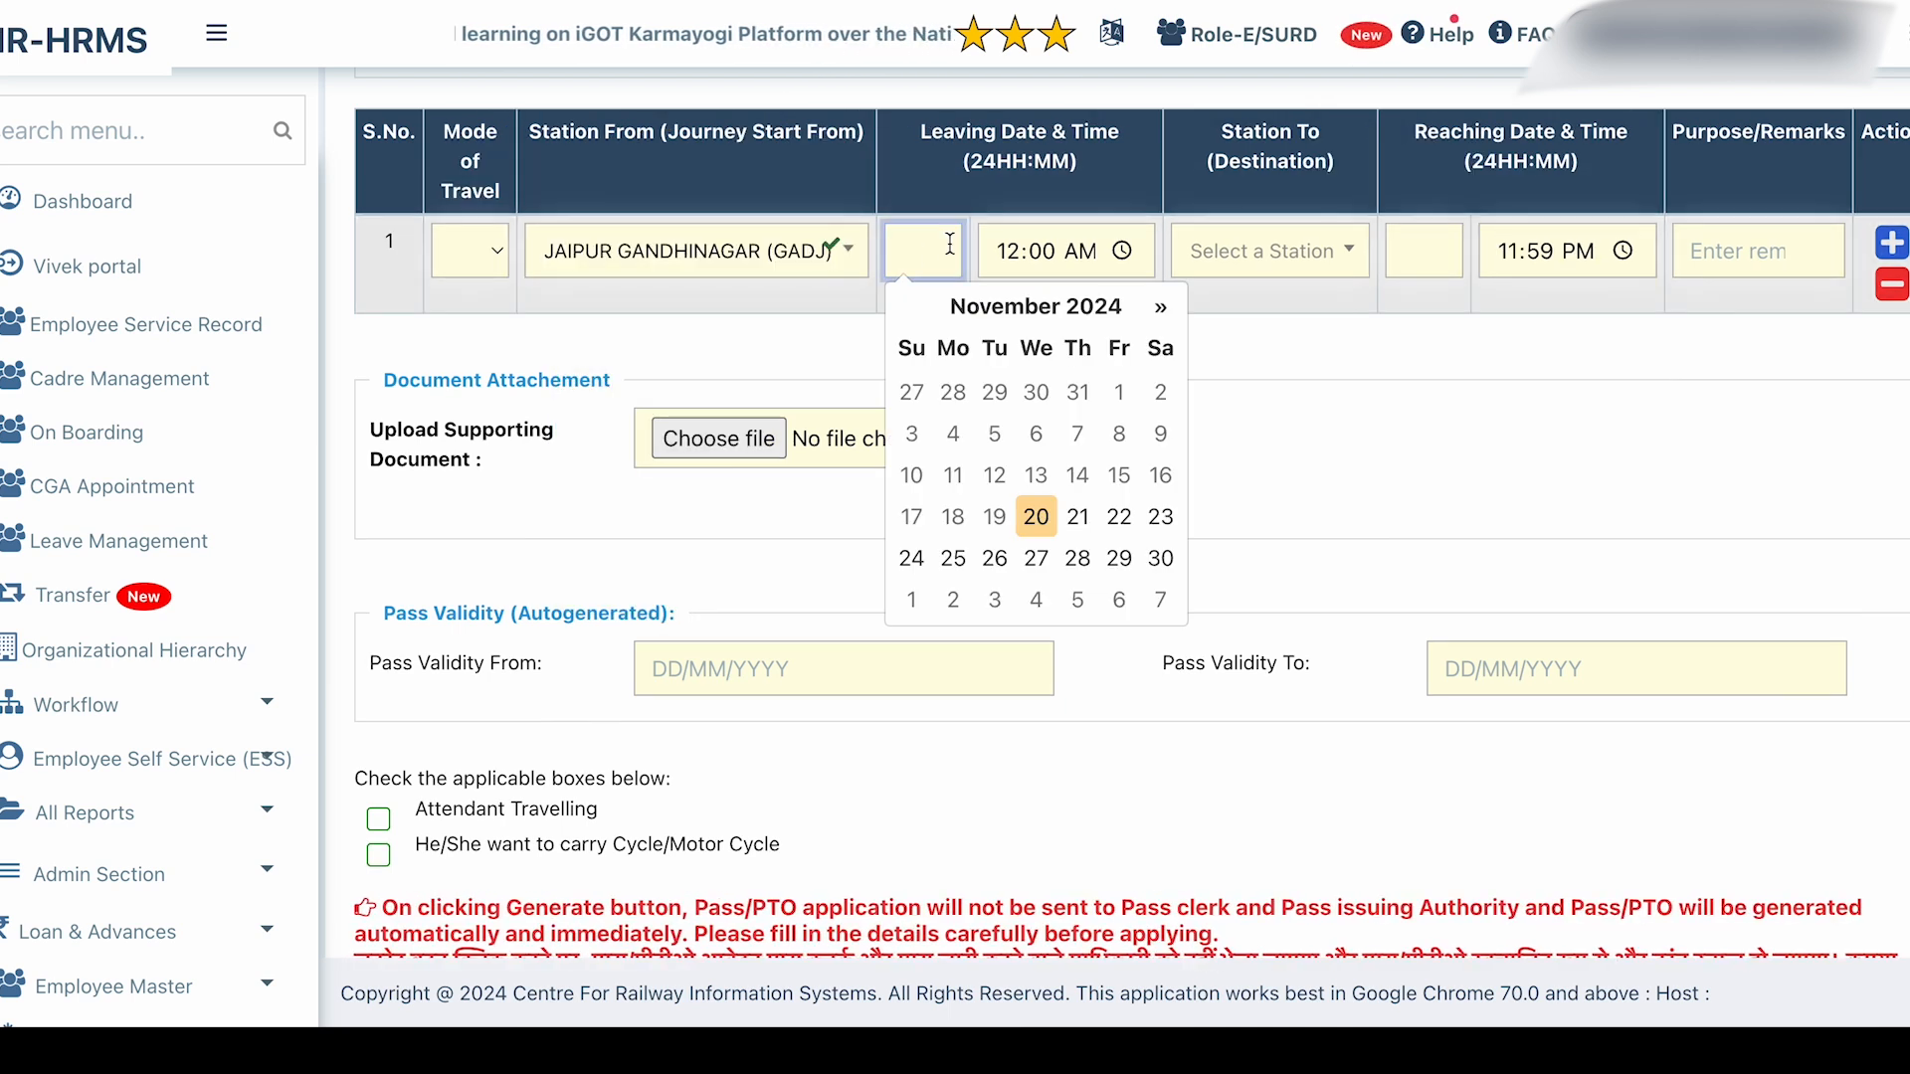
left_click(1077, 516)
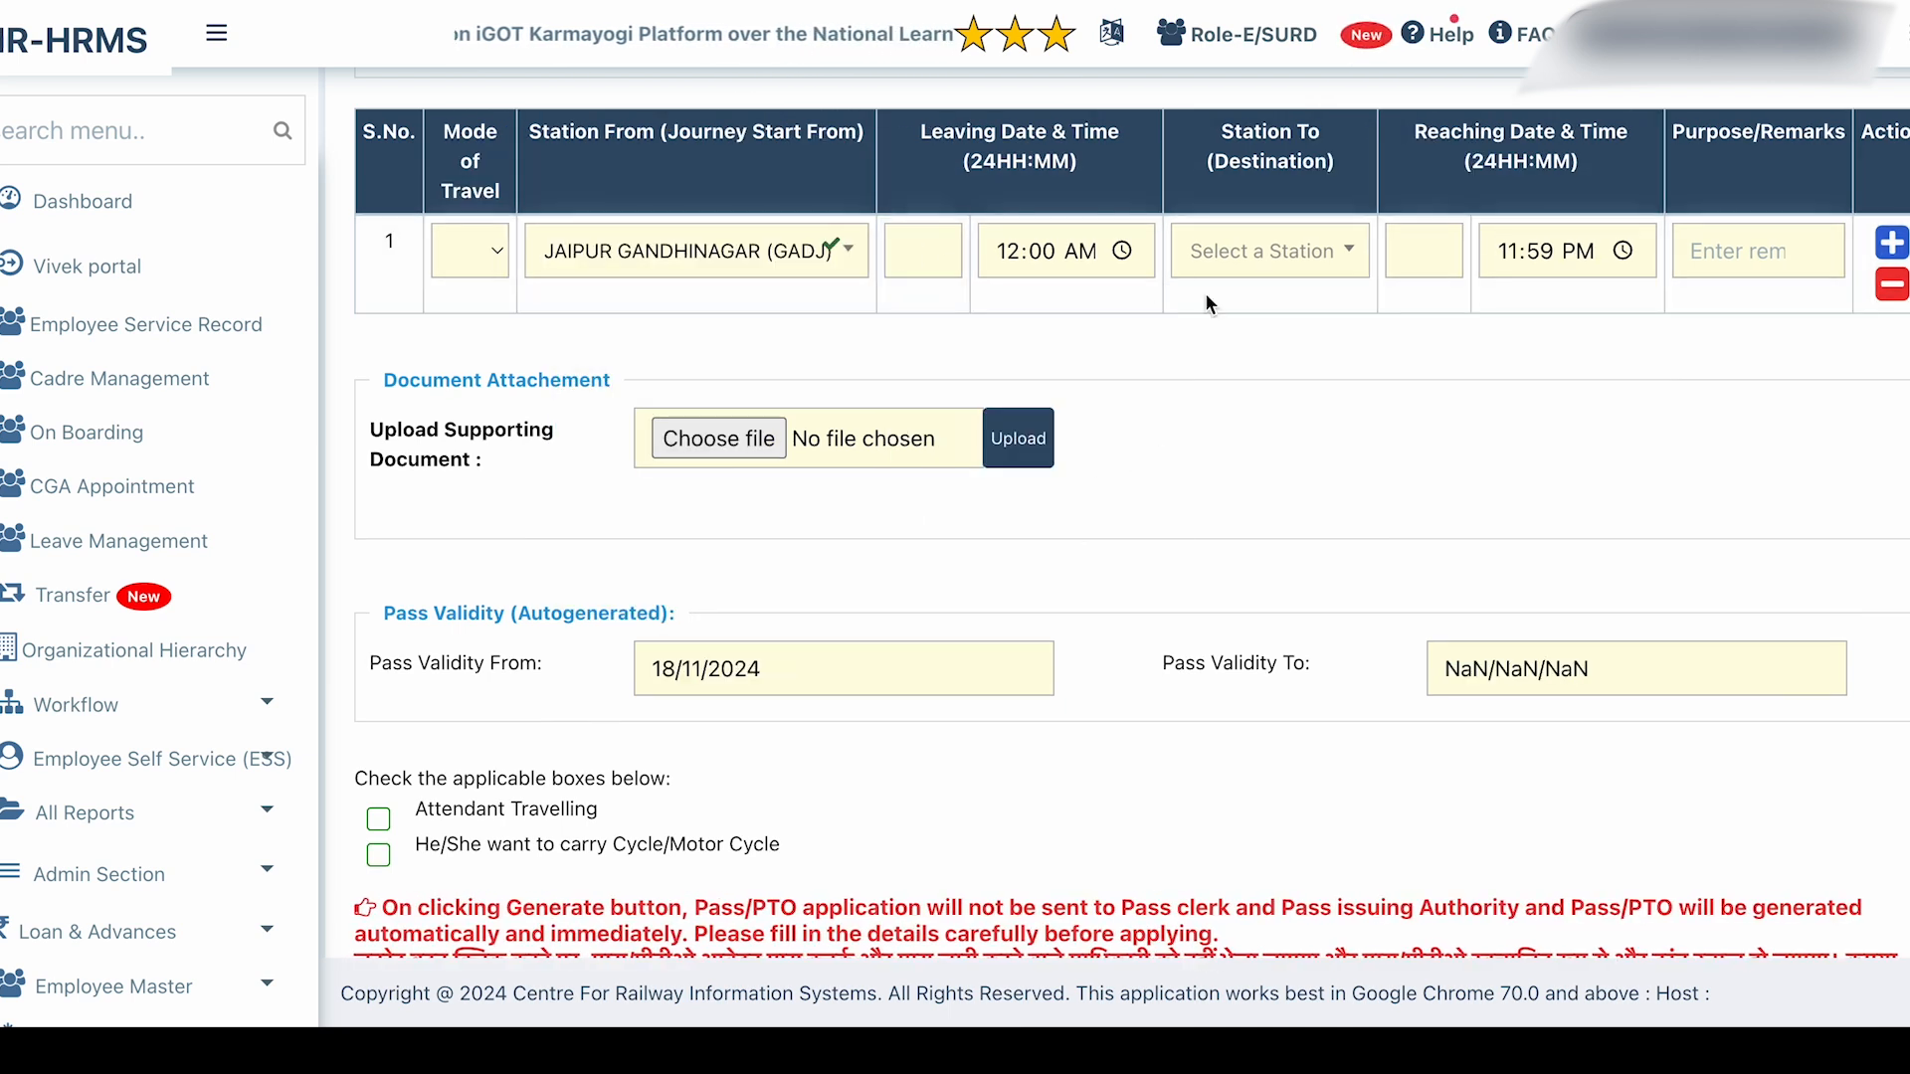
Set destination MUMBAI BANDRA TERMINUS (BDTS), reaching 23 November, with purpose 'office work'.
left_click(1246, 260)
type("mumbai")
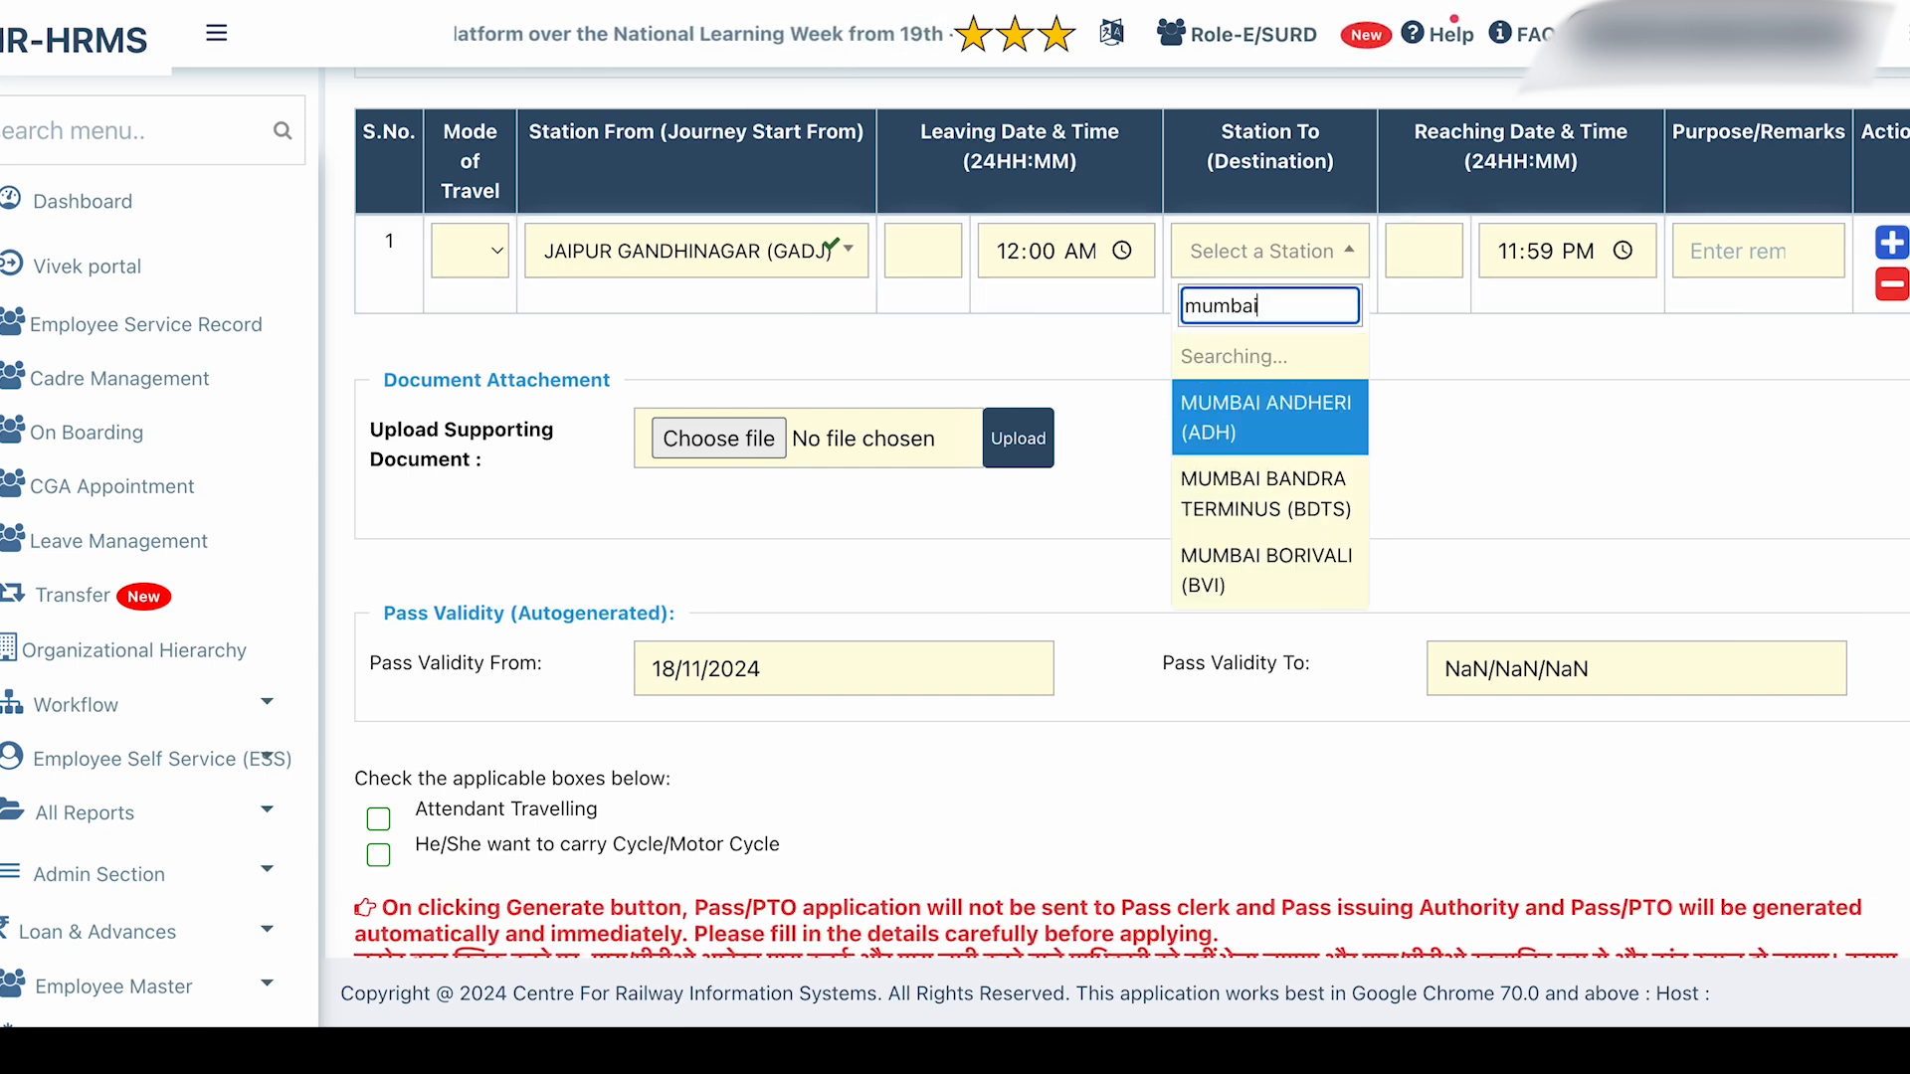
left_click(1269, 448)
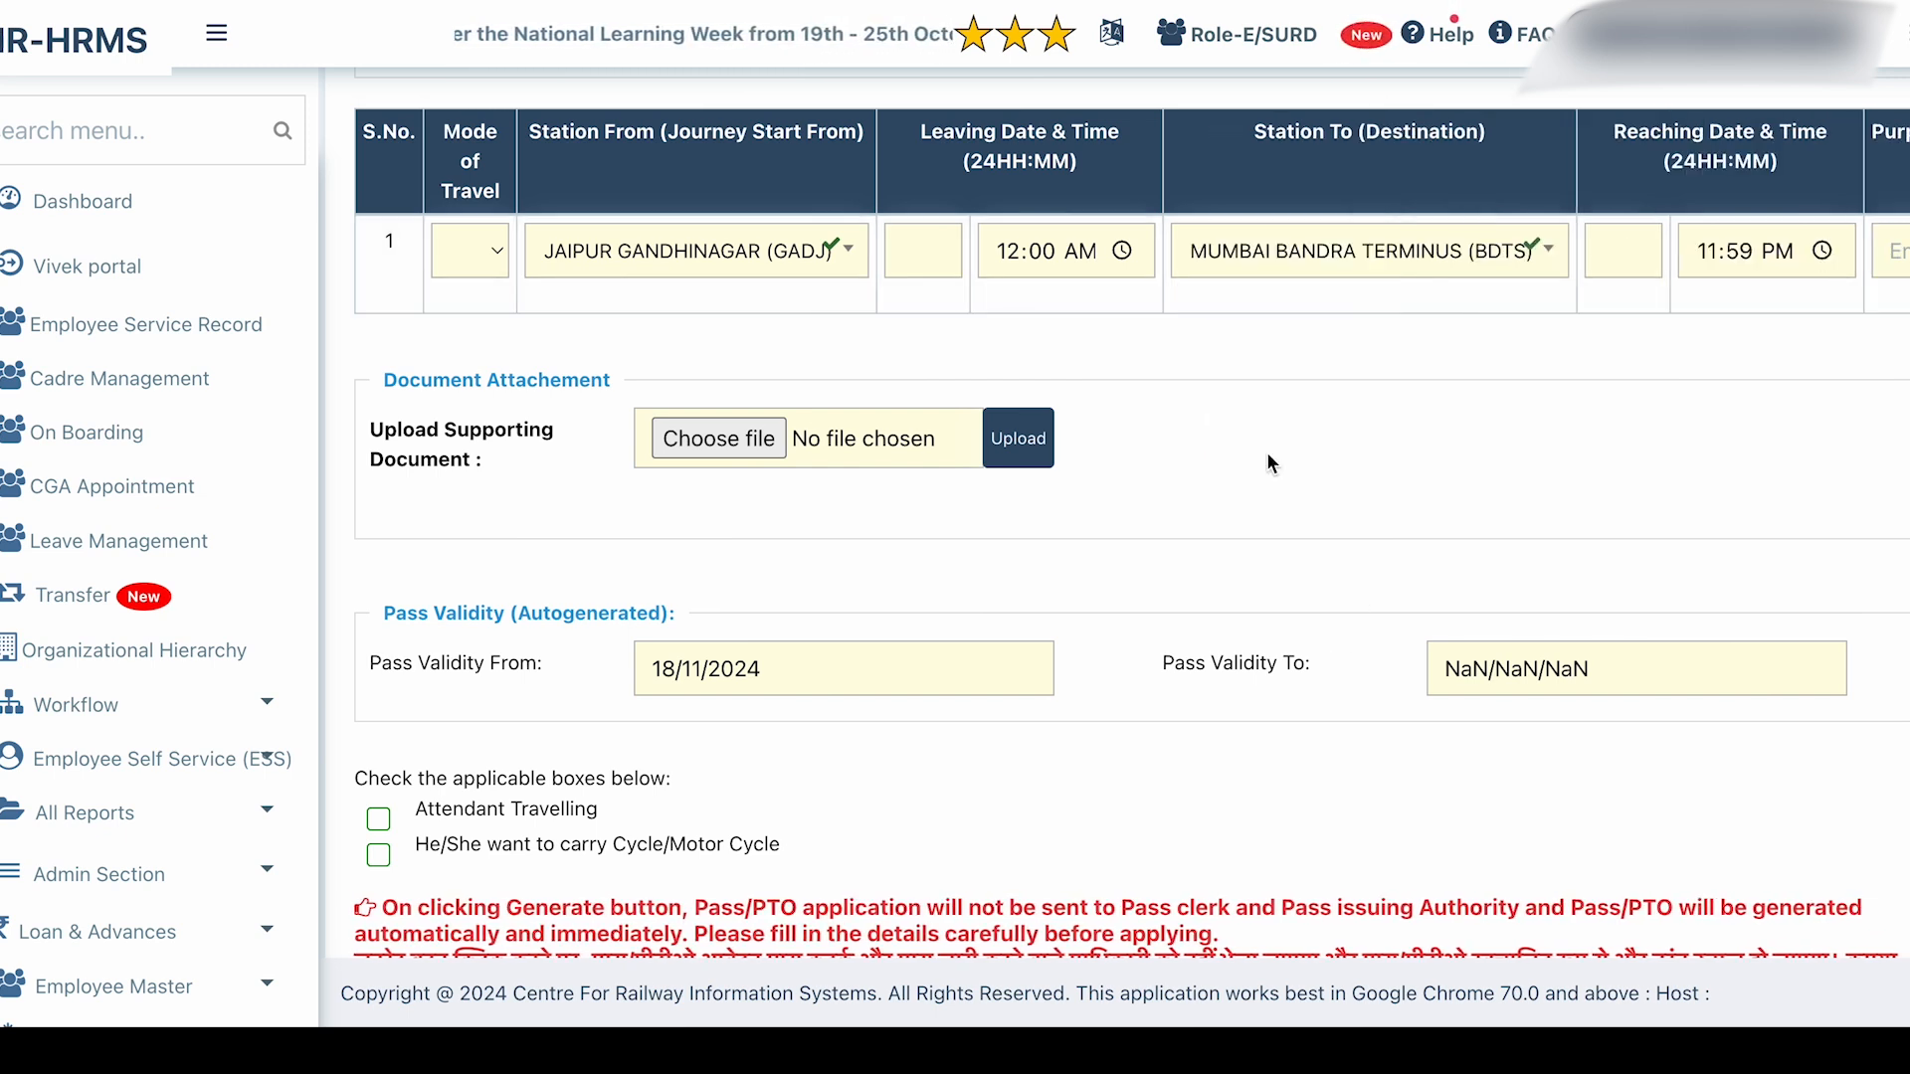
left_click(1626, 245)
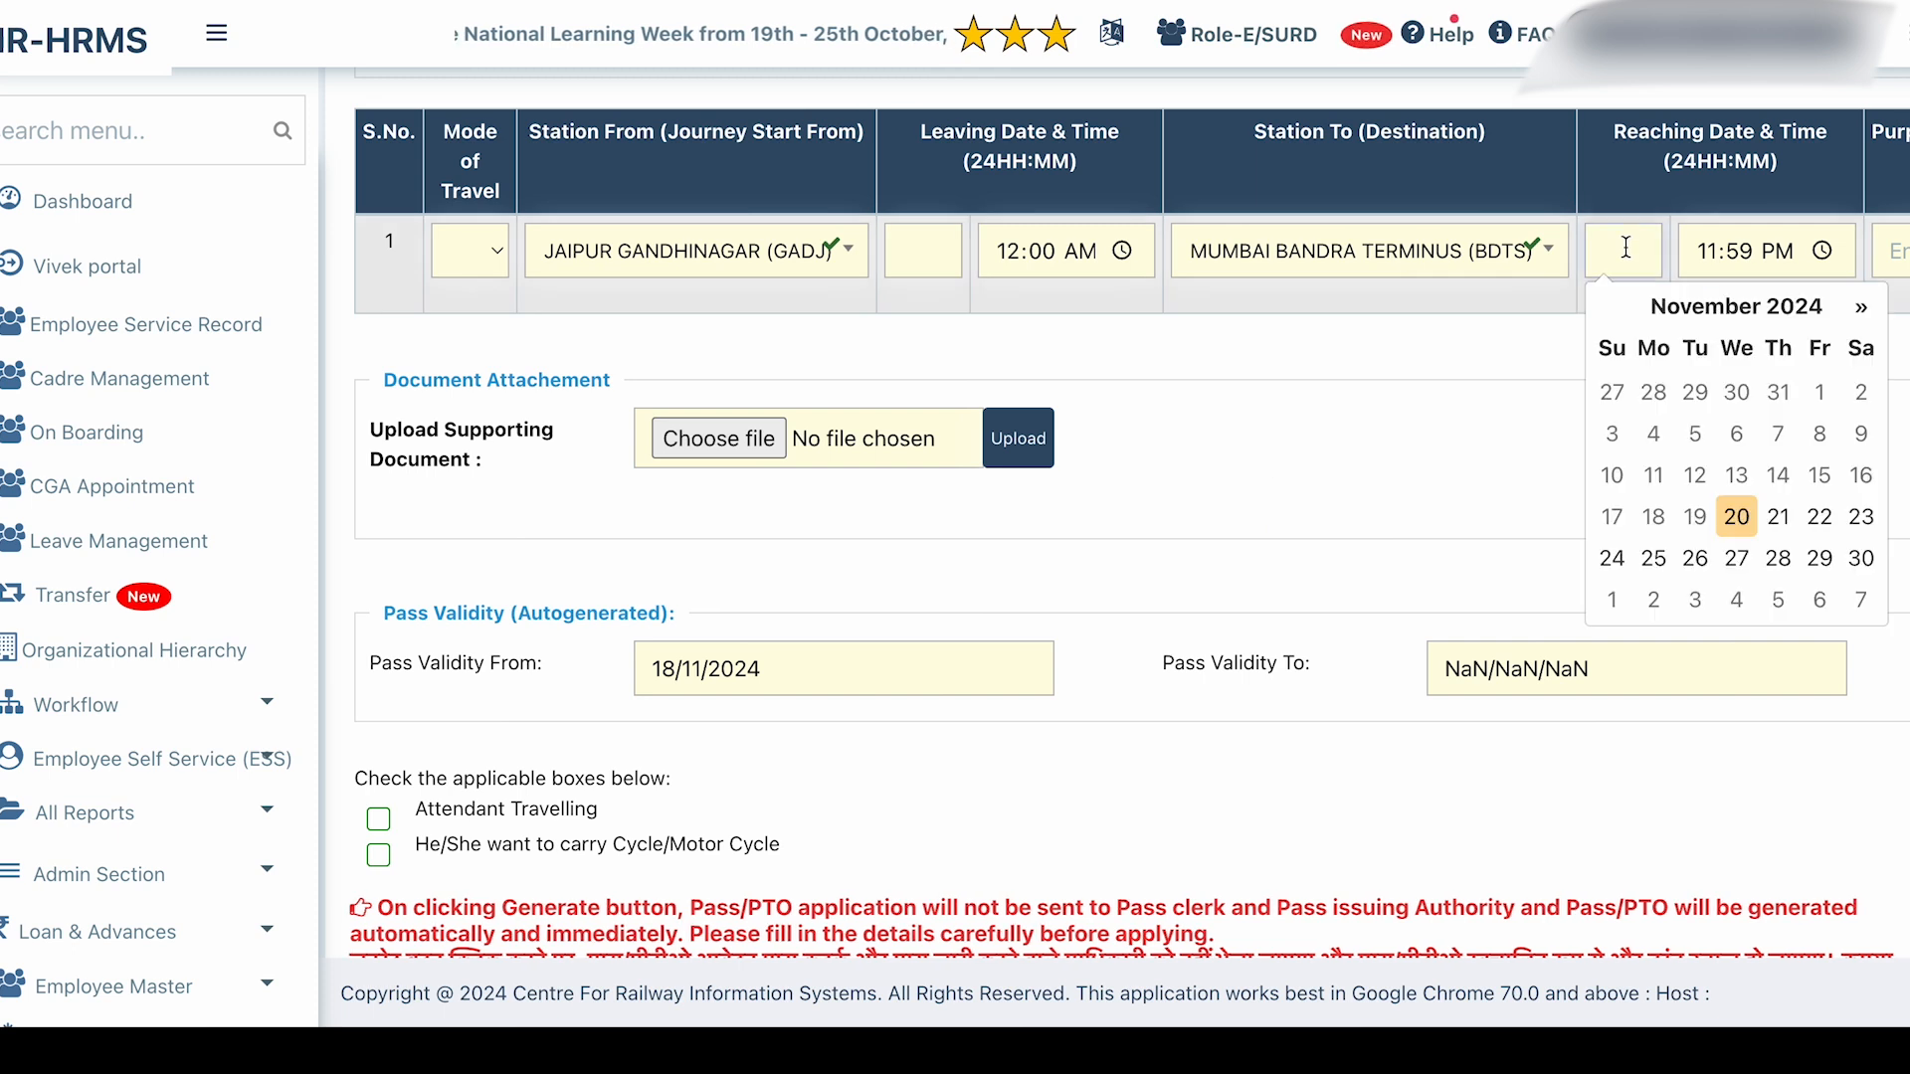
left_click(1857, 522)
left_click(1879, 251)
type("of")
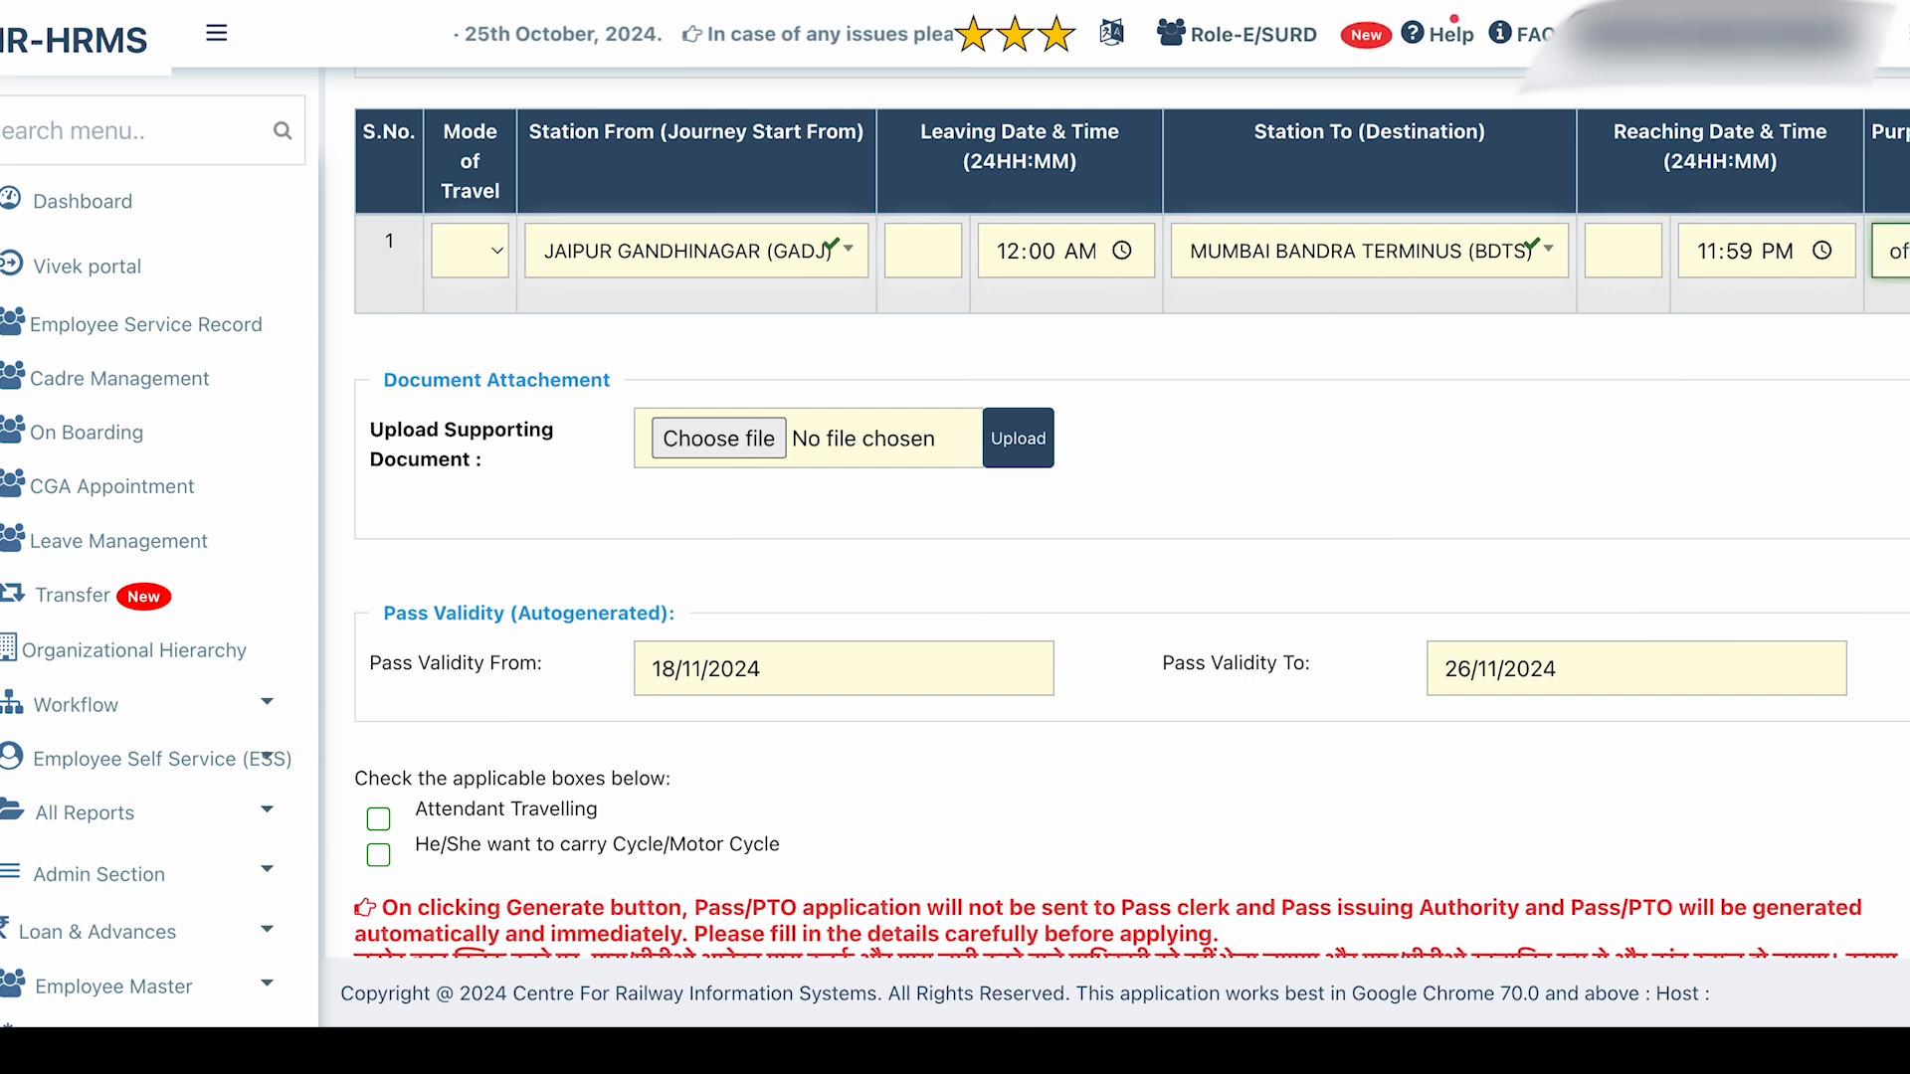
type("fice wo")
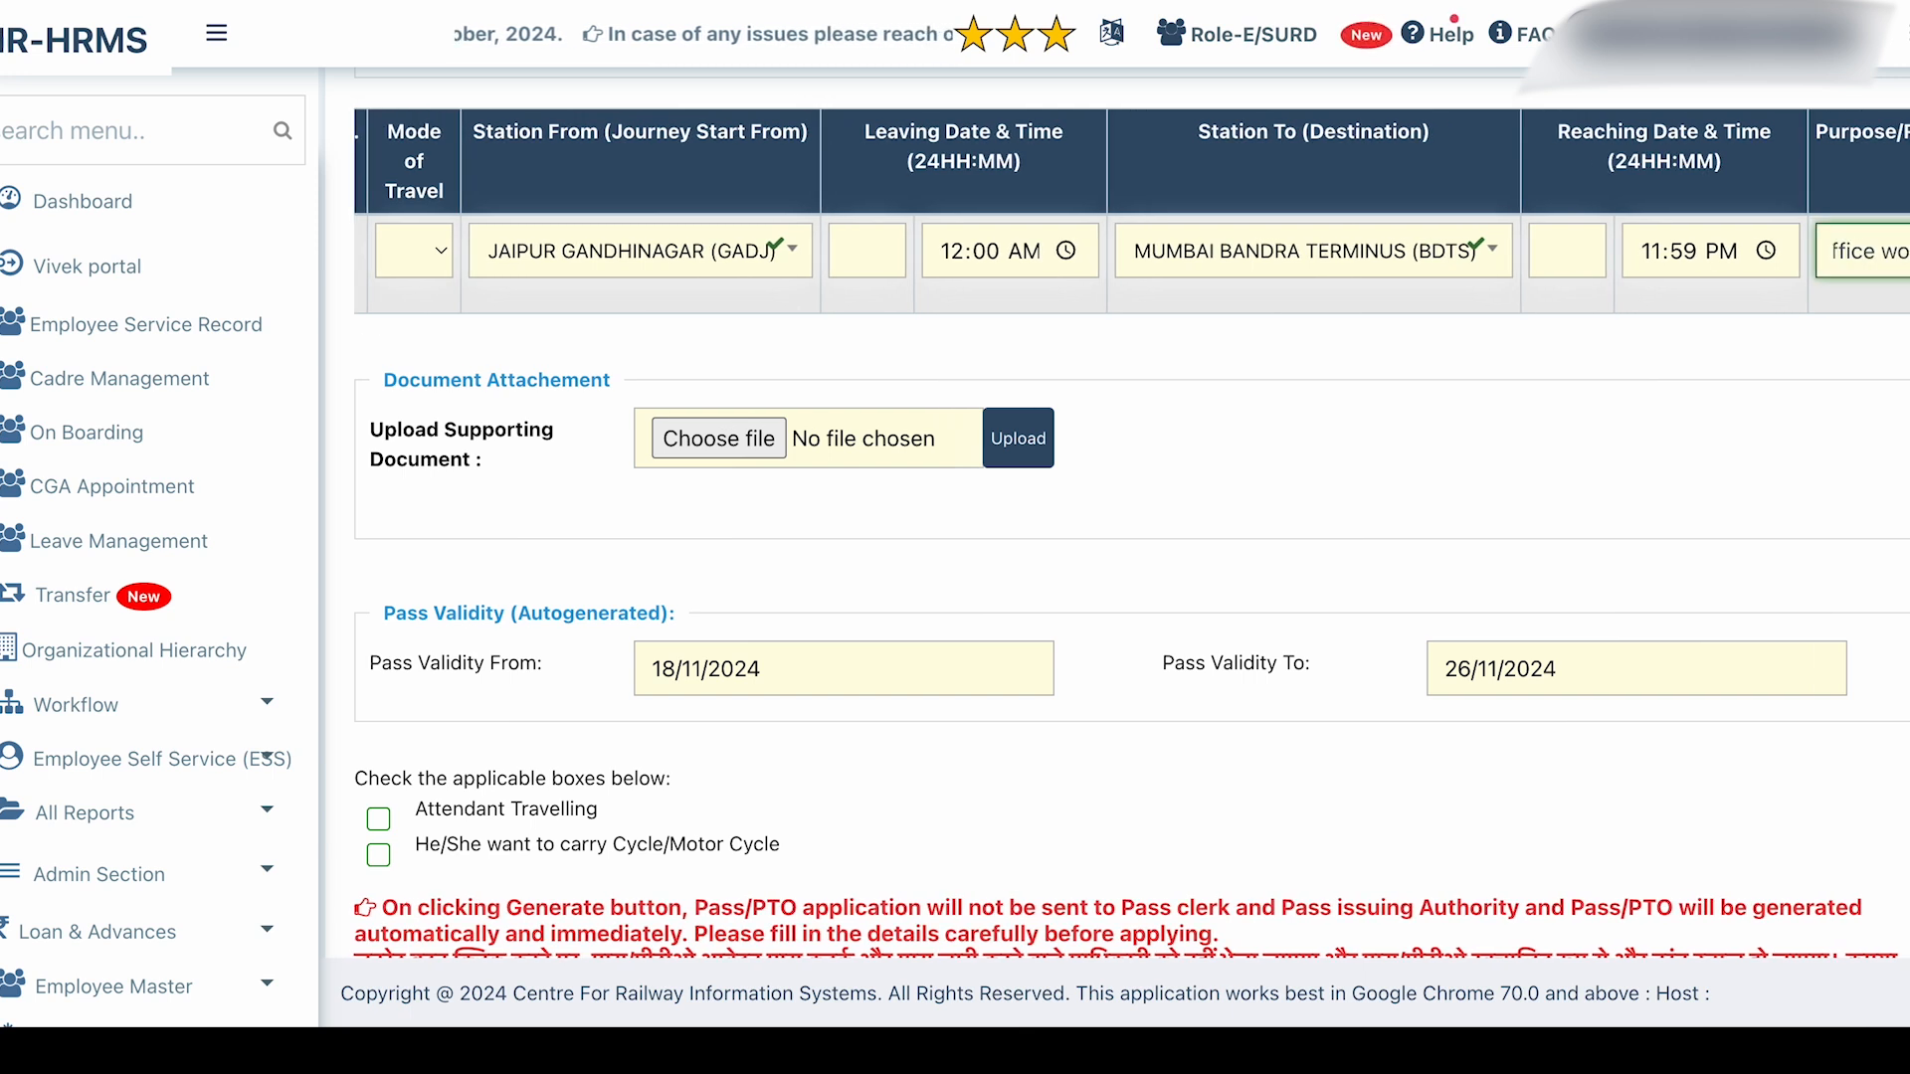
scroll(1413, 277, "right", 3)
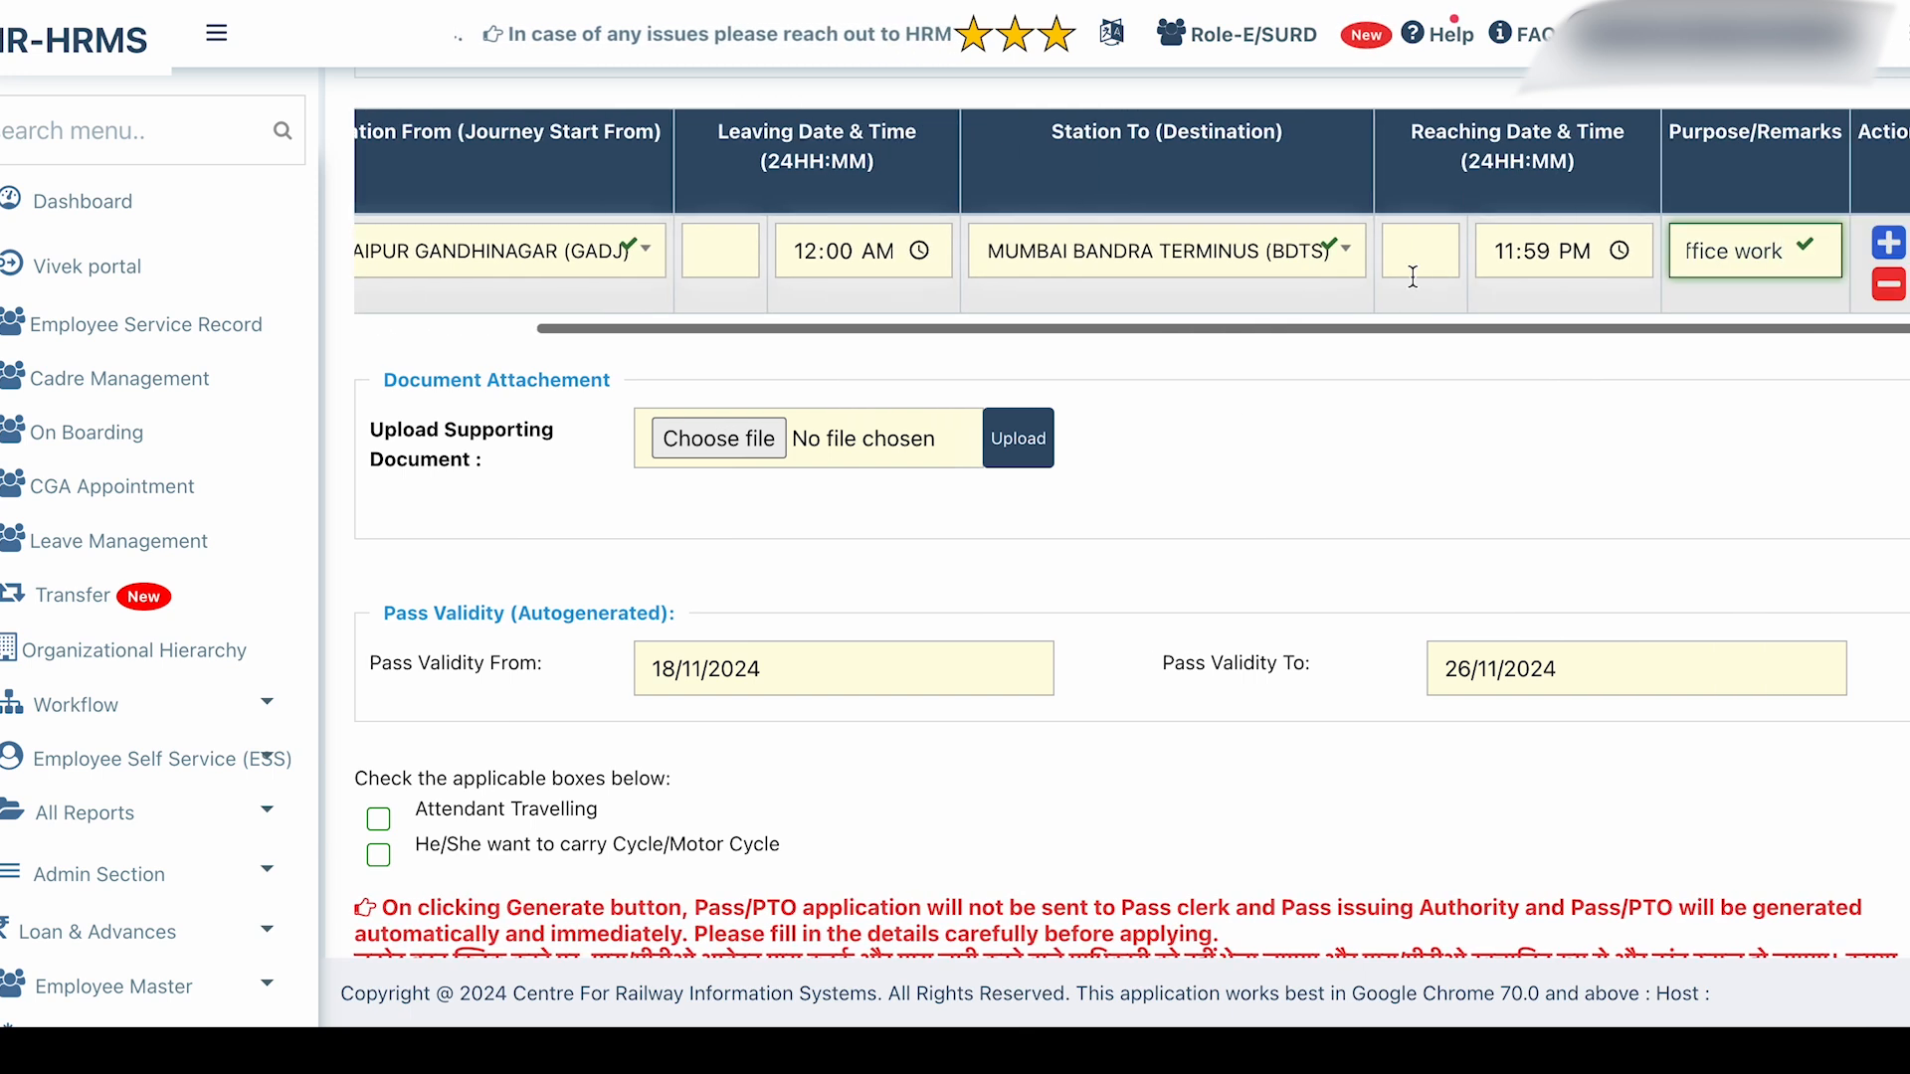
Add a second journey row with a leaving time of 09:14 AM.
left_click(1888, 241)
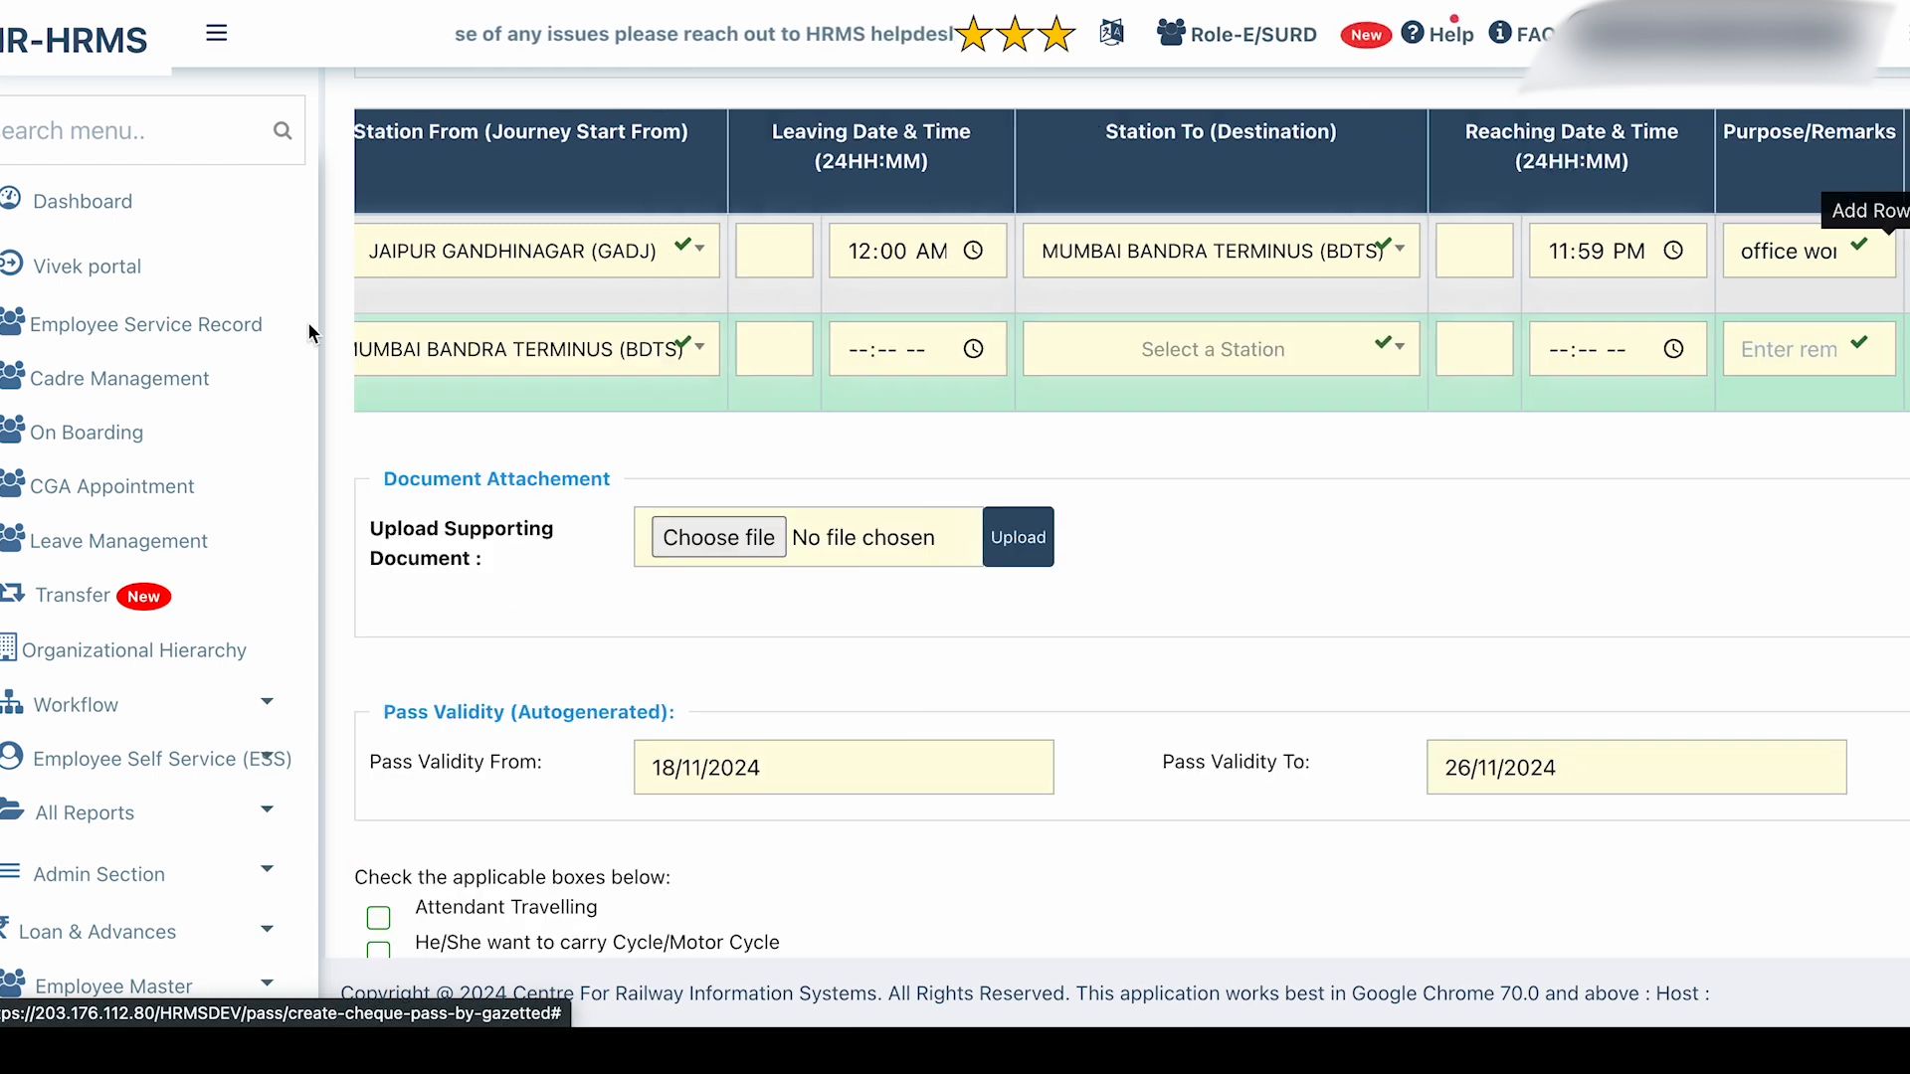
left_click(781, 348)
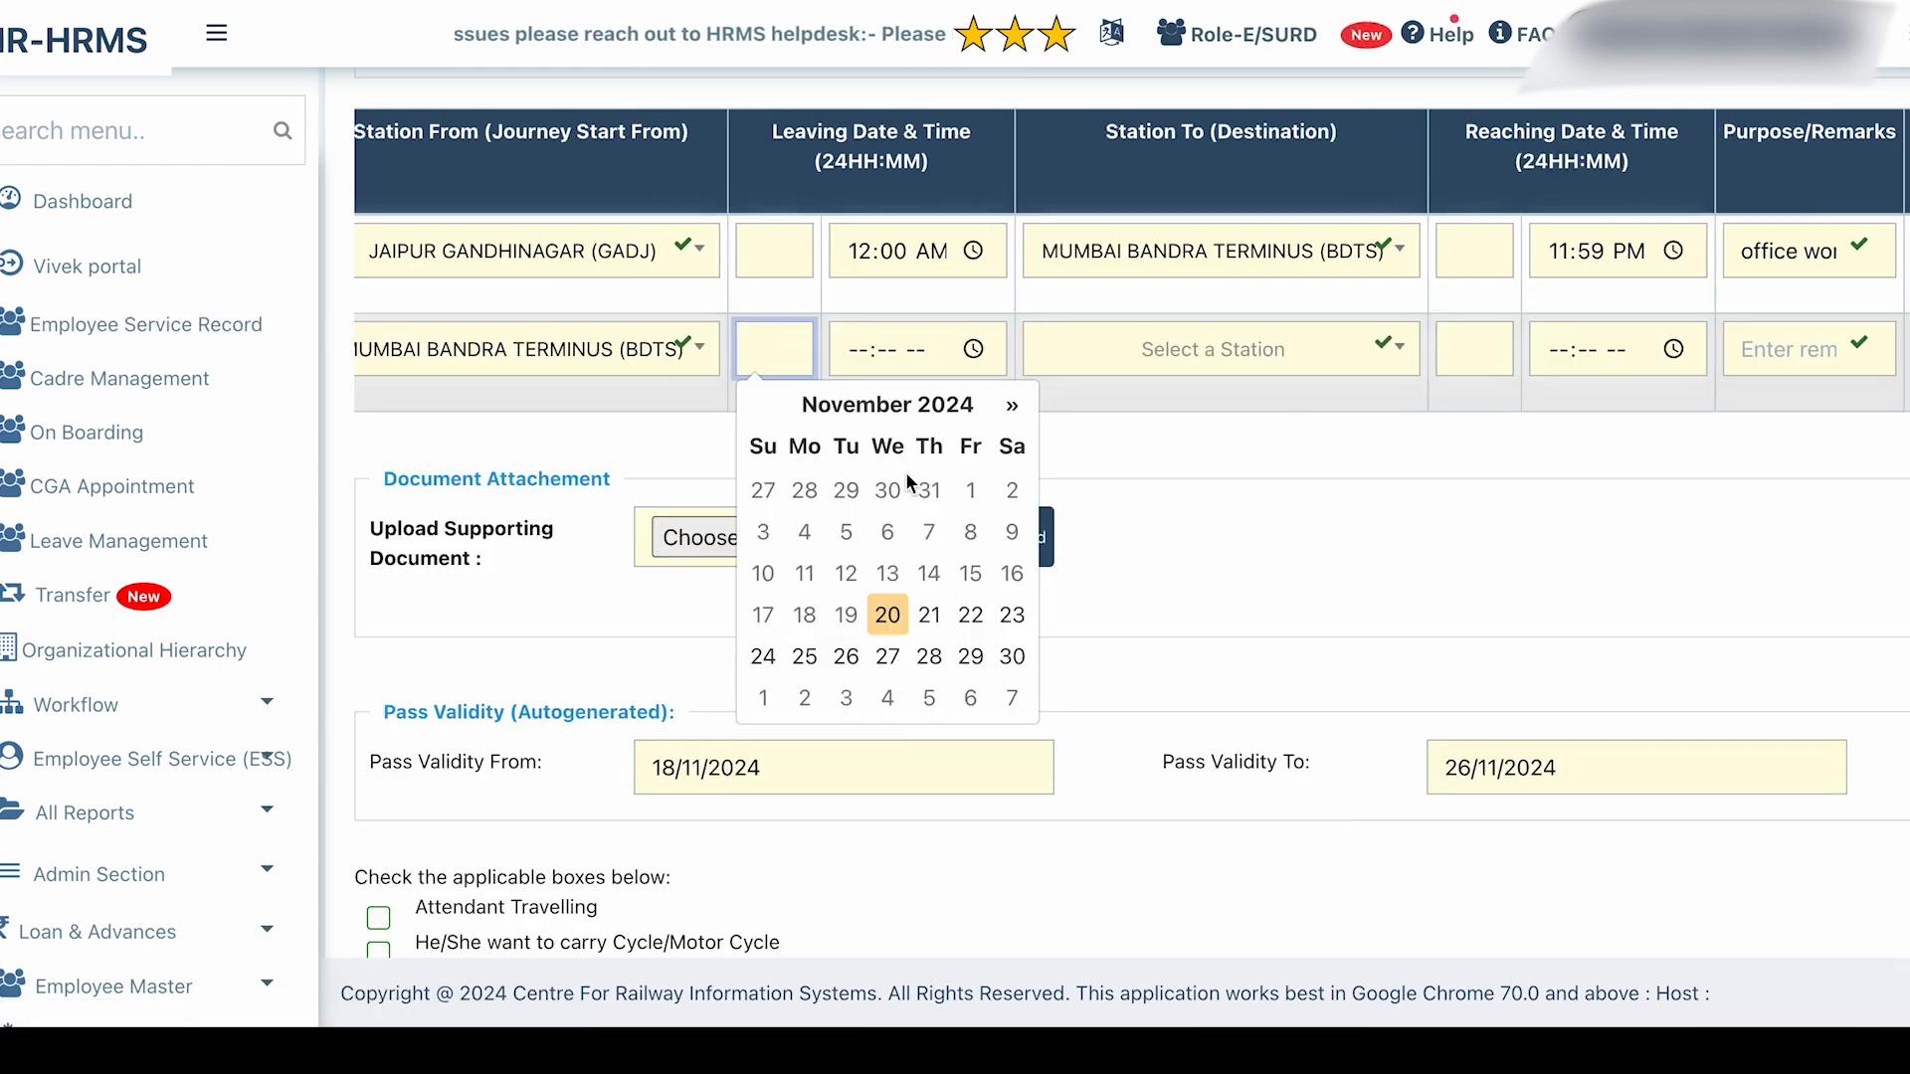
left_click(804, 657)
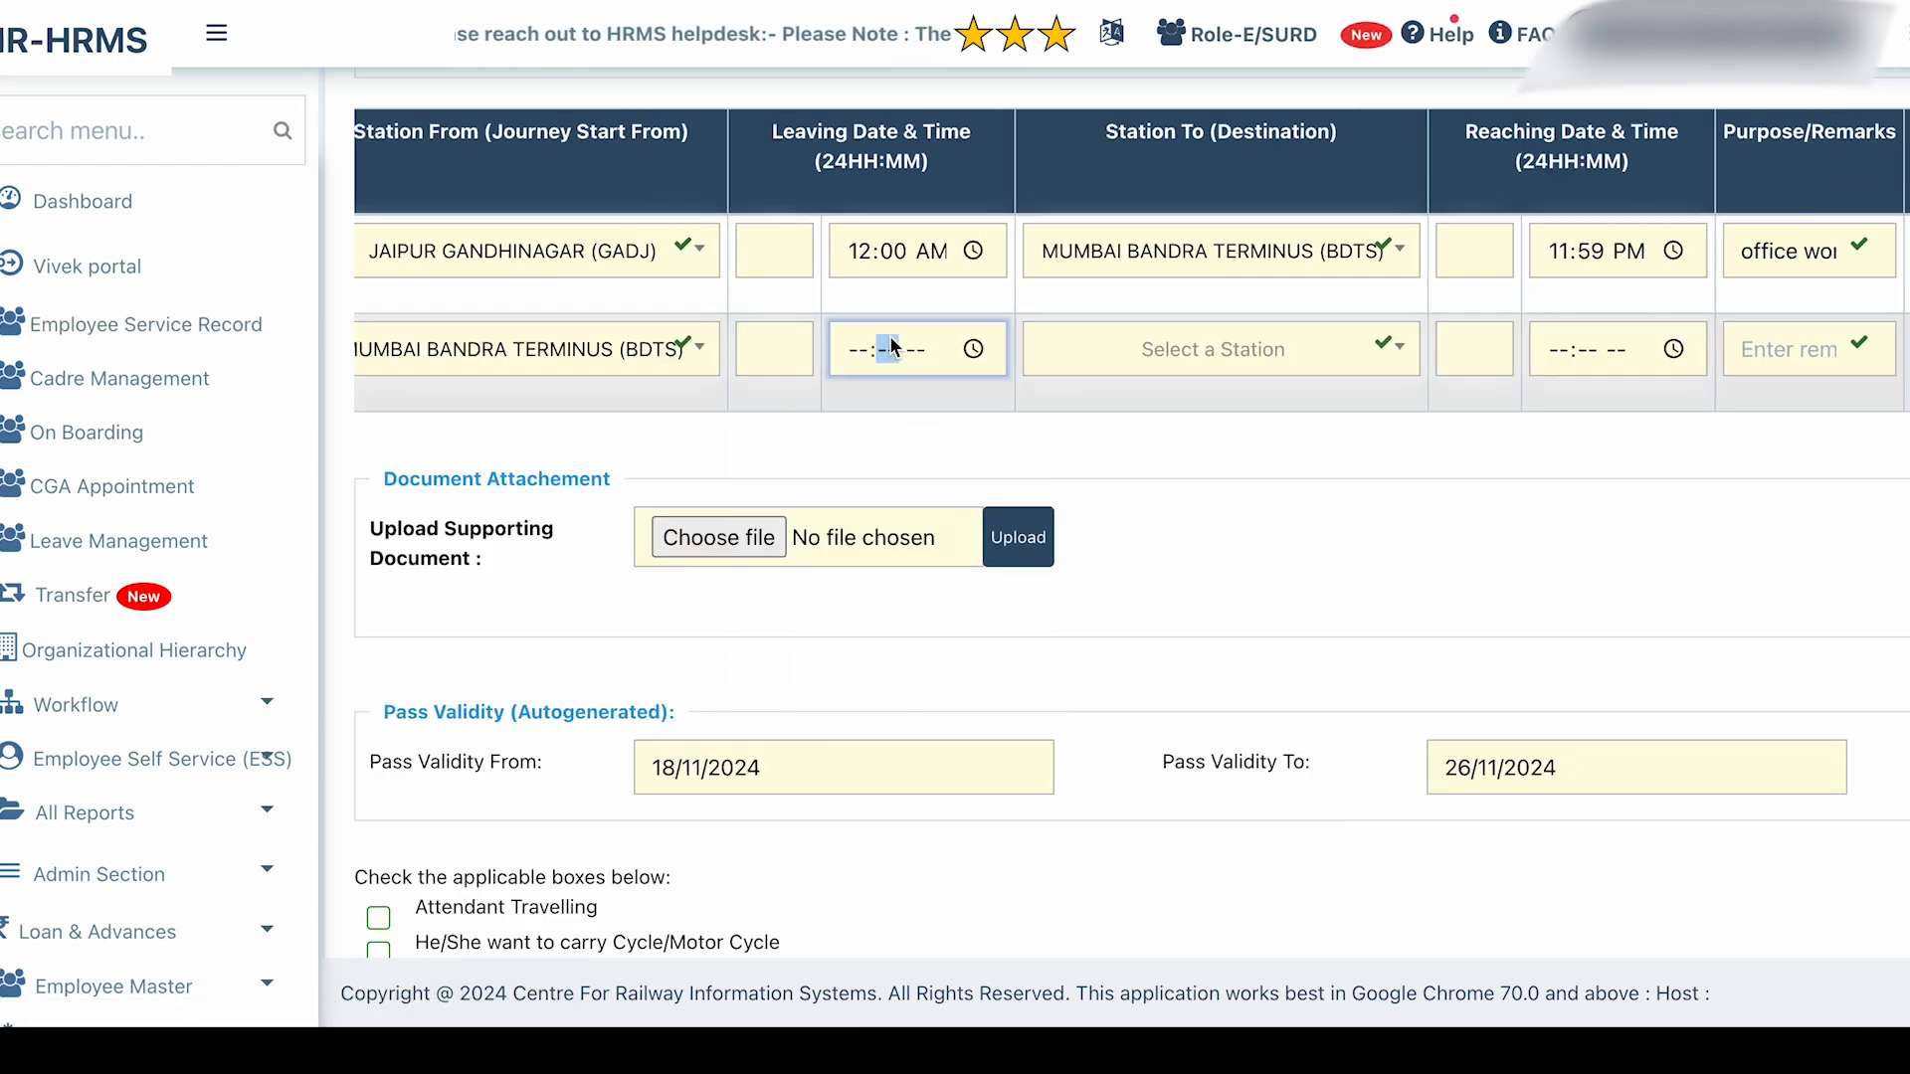
left_click(969, 348)
left_click(1023, 406)
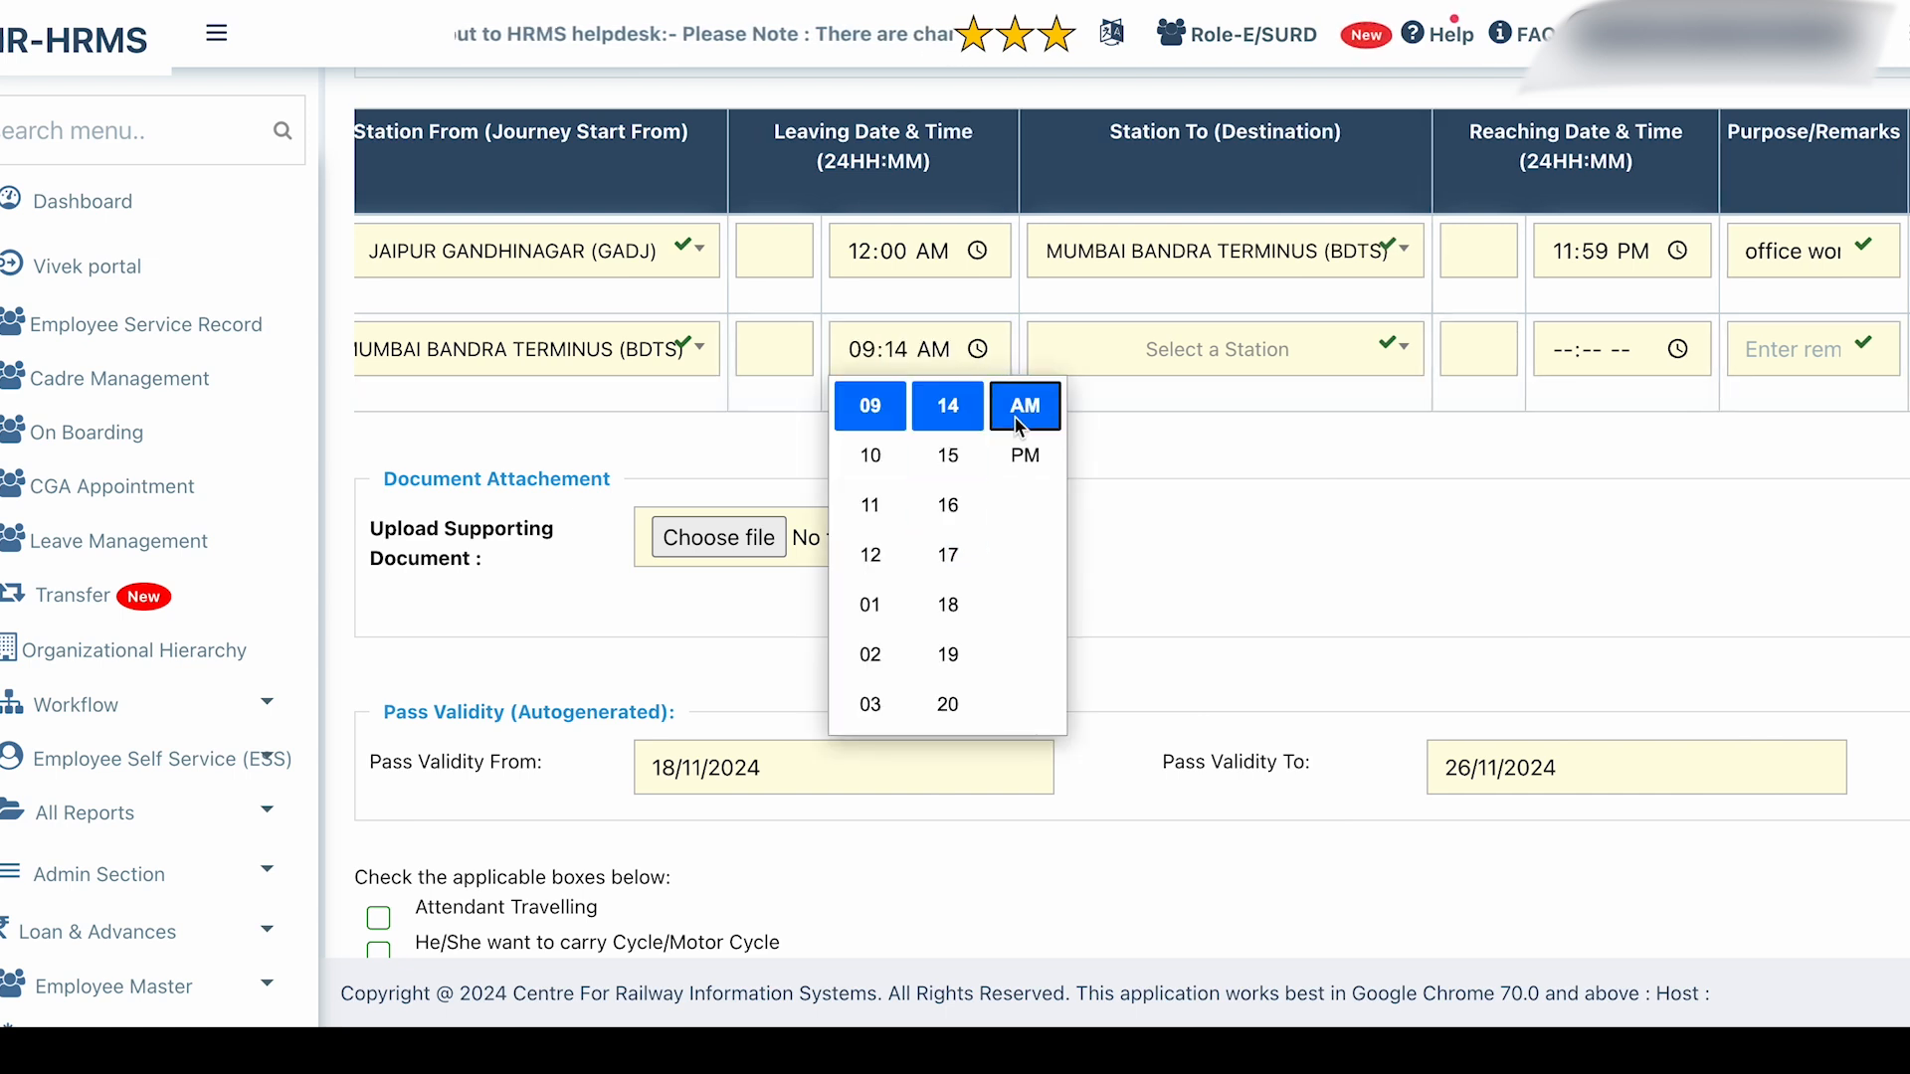
Set the second leg's Station To to JAIPUR GANDHINAGAR (GADJ).
left_click(1228, 376)
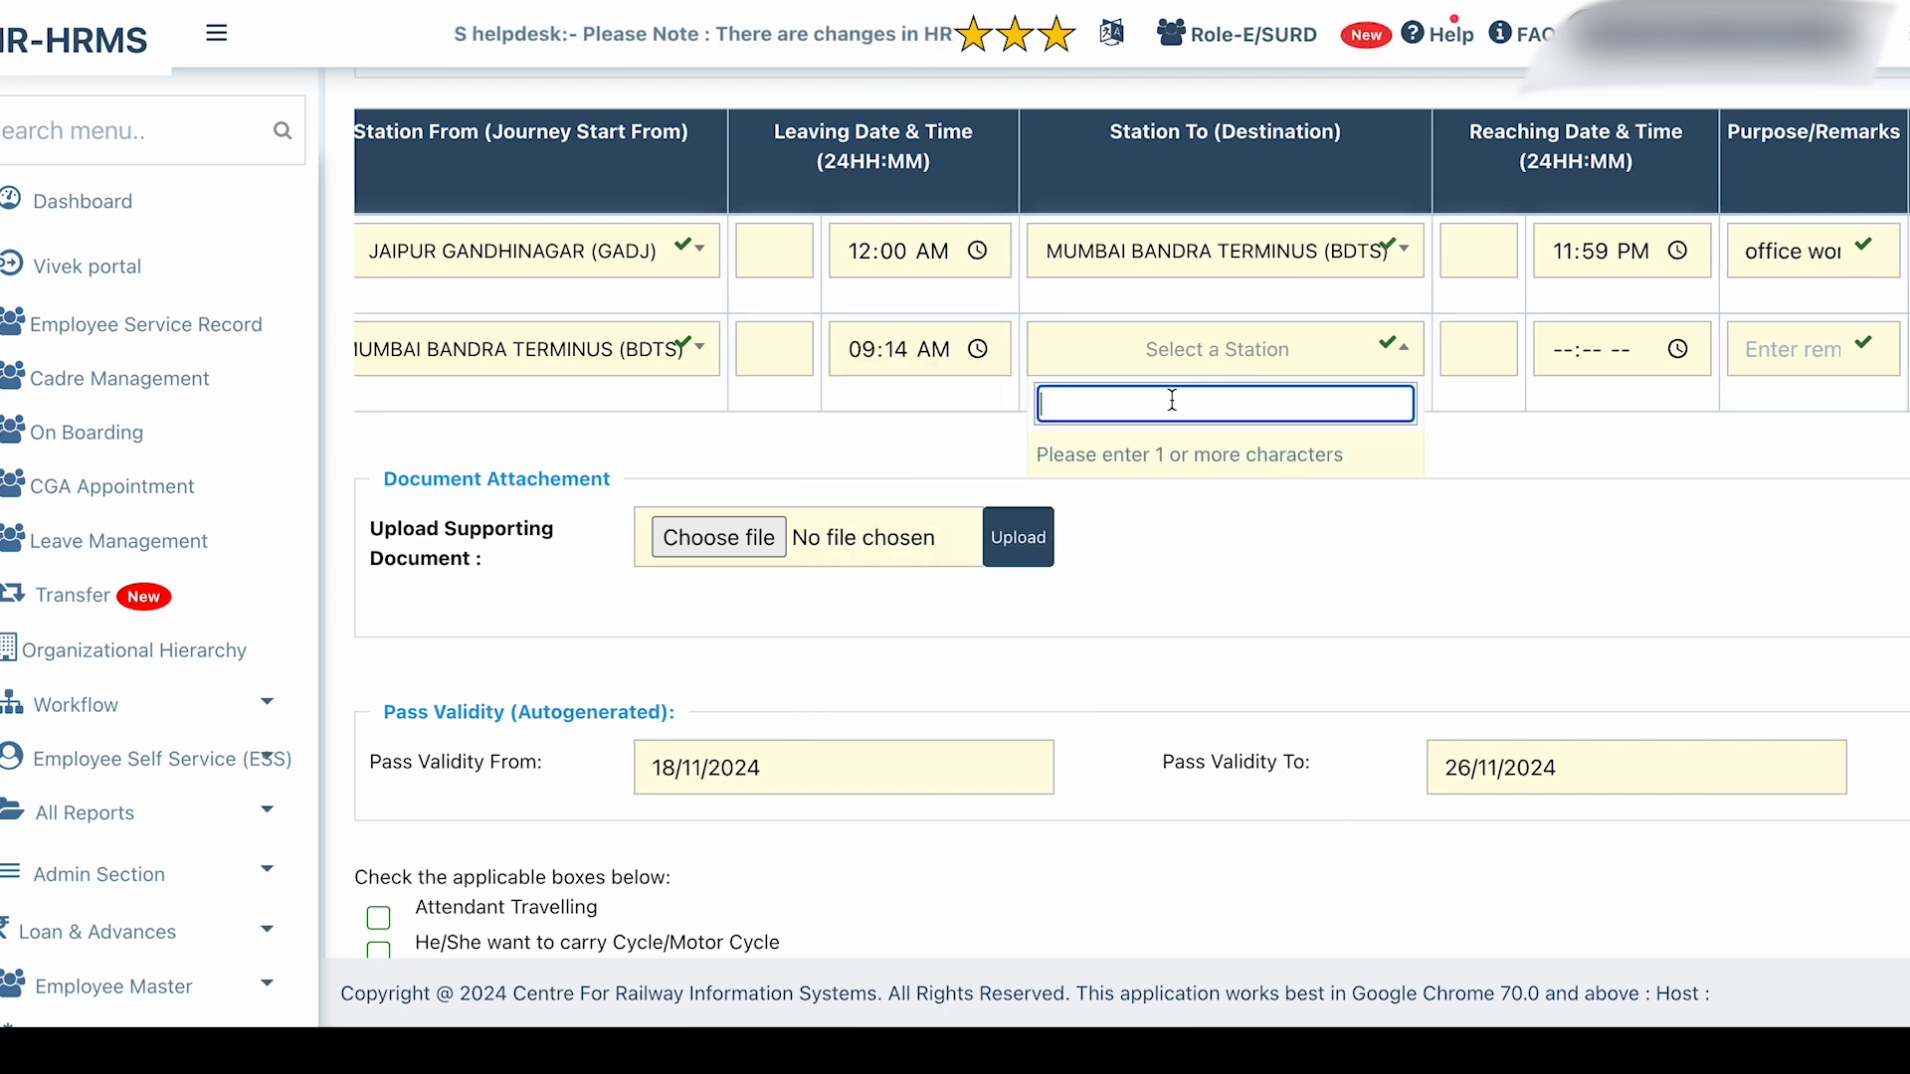
type("jaiu")
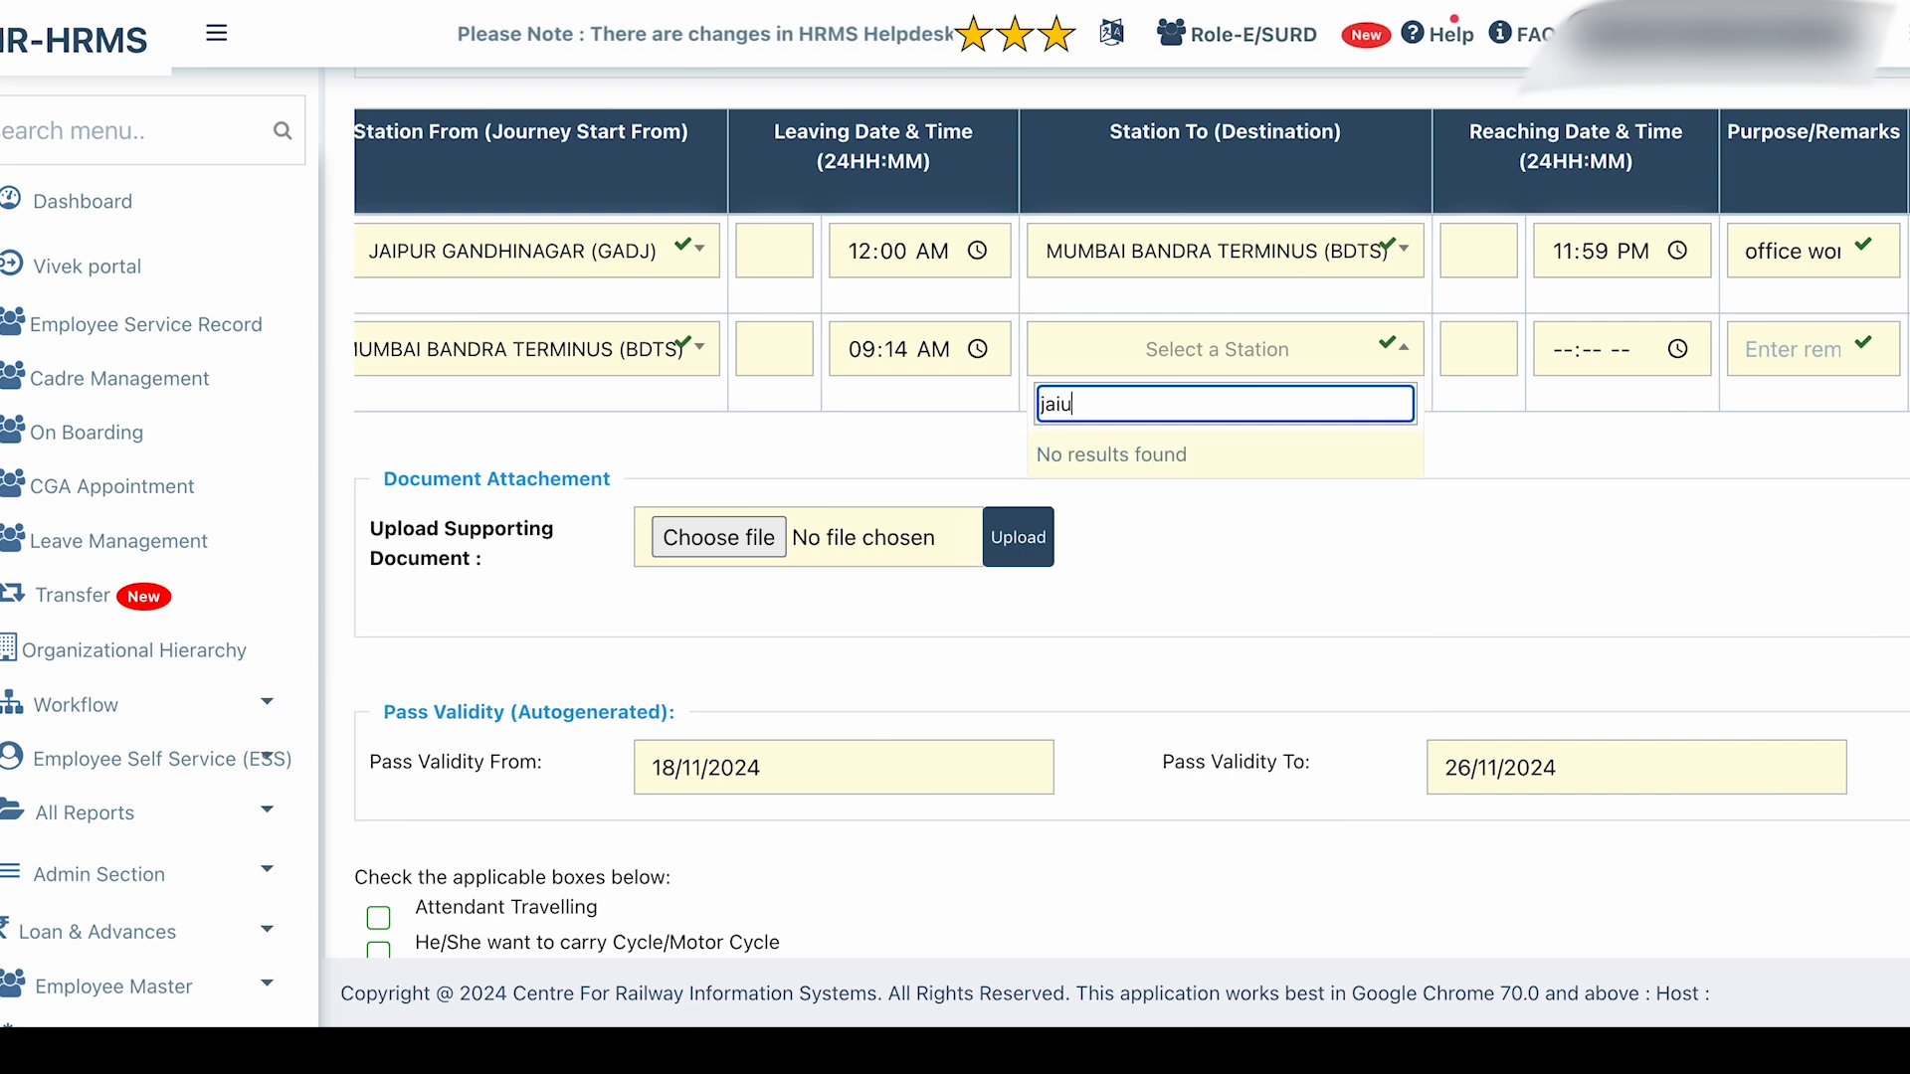
key("BackSpace")
type("pur")
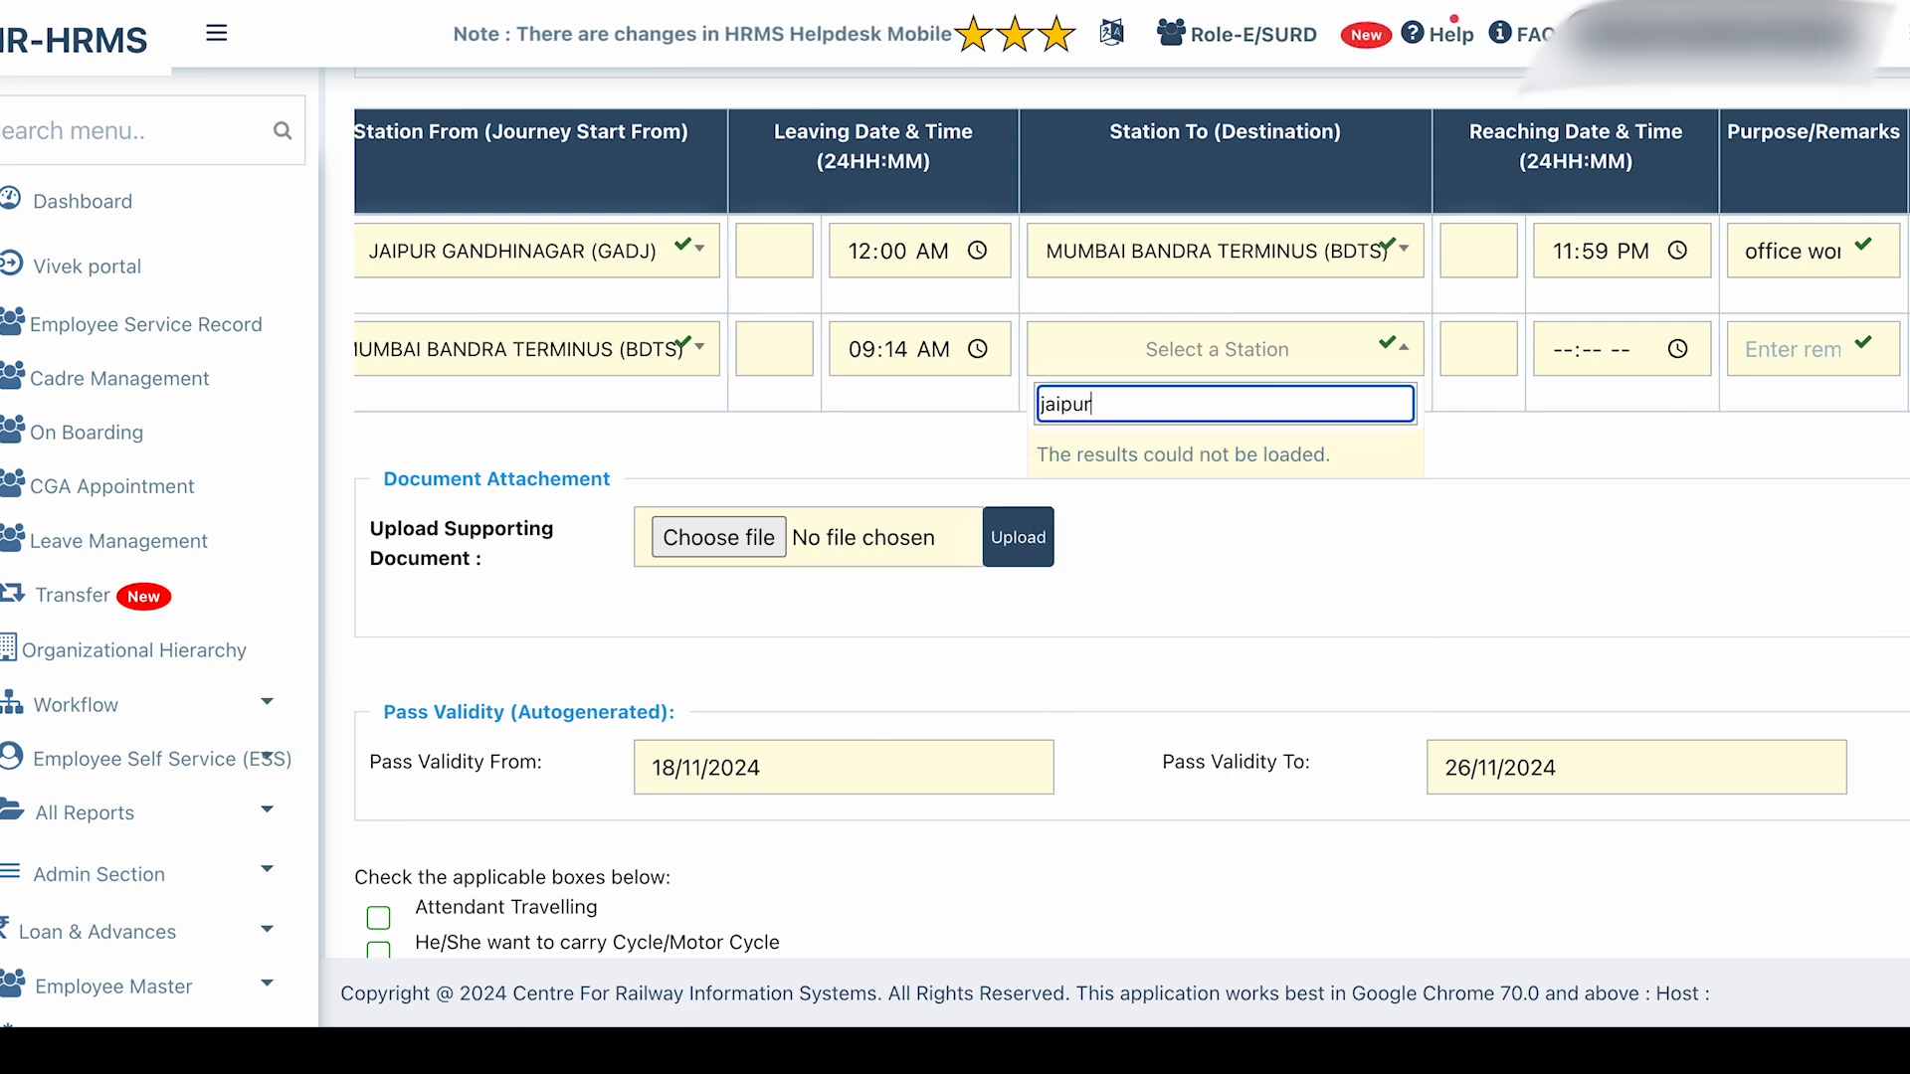
left_click(1142, 502)
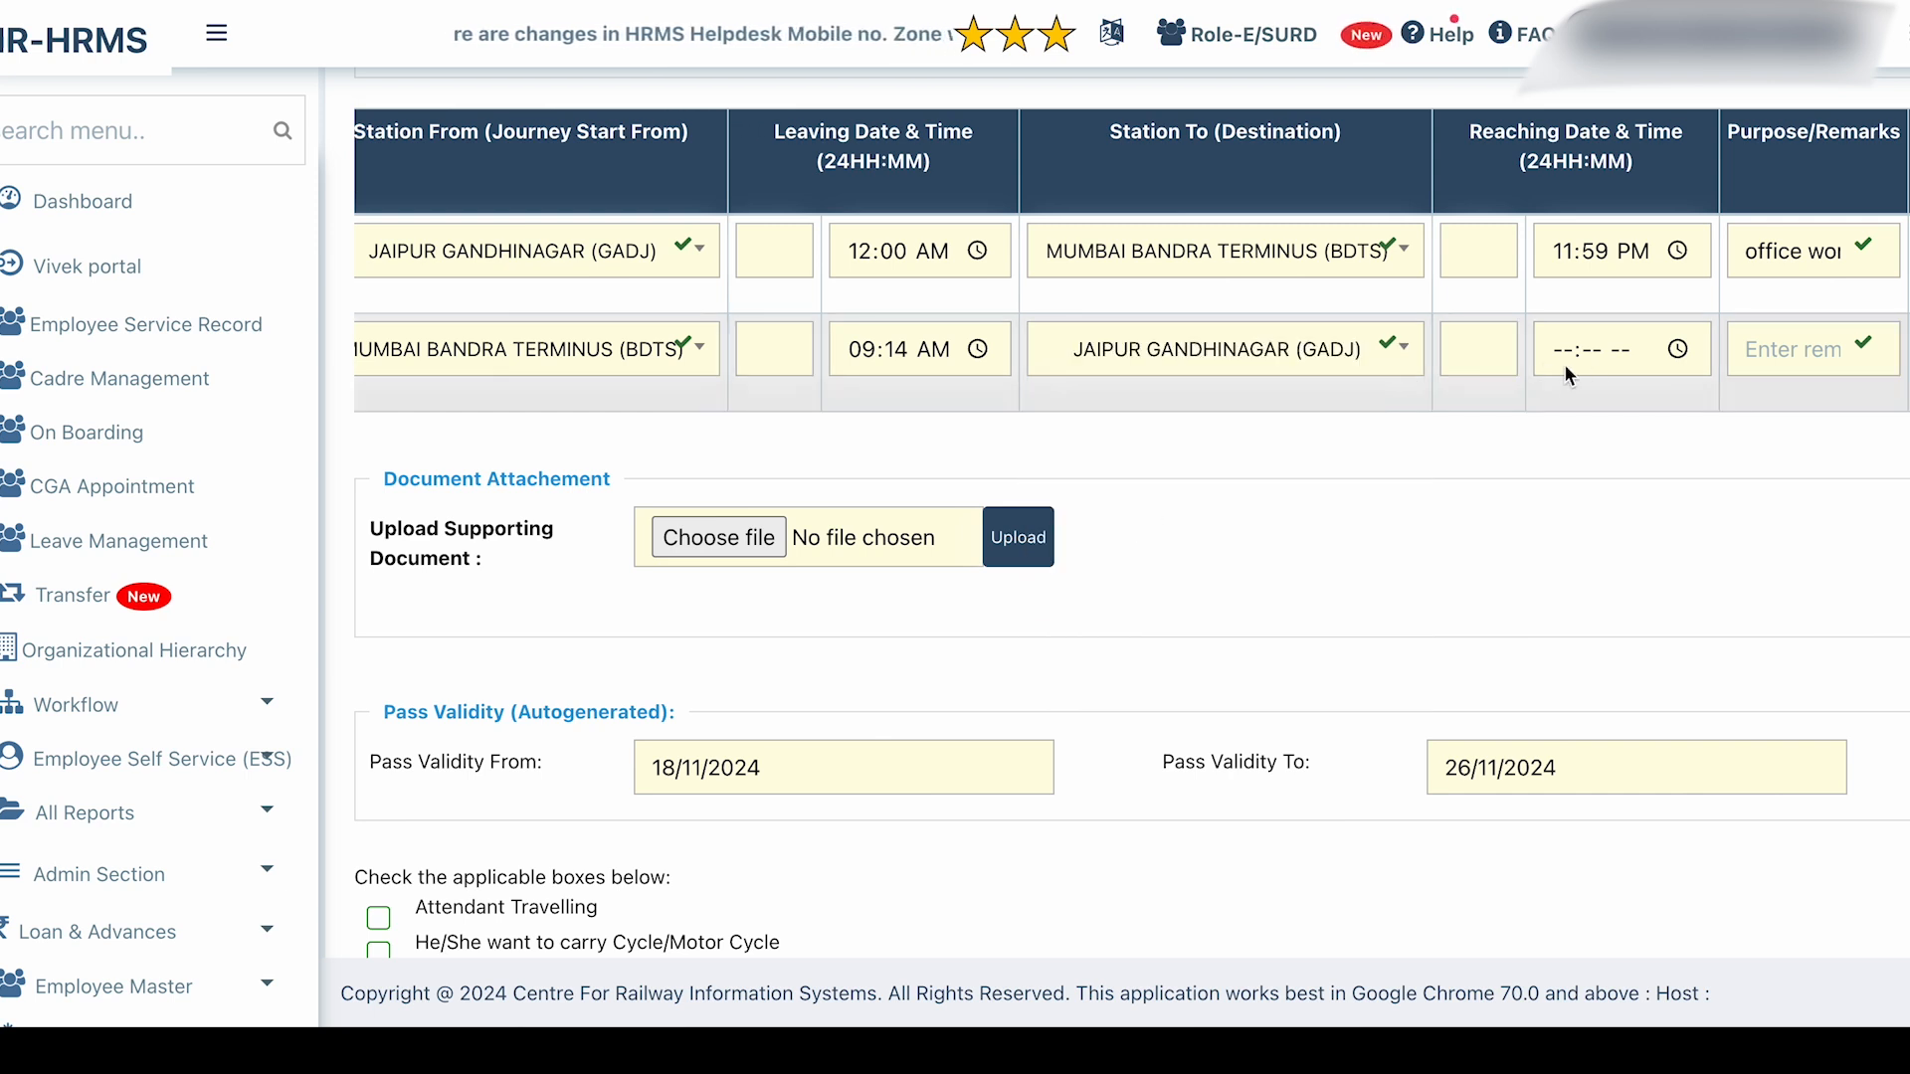
Set the second leg's reaching time to 09:14 AM and reaching date to the 27th.
left_click(1613, 360)
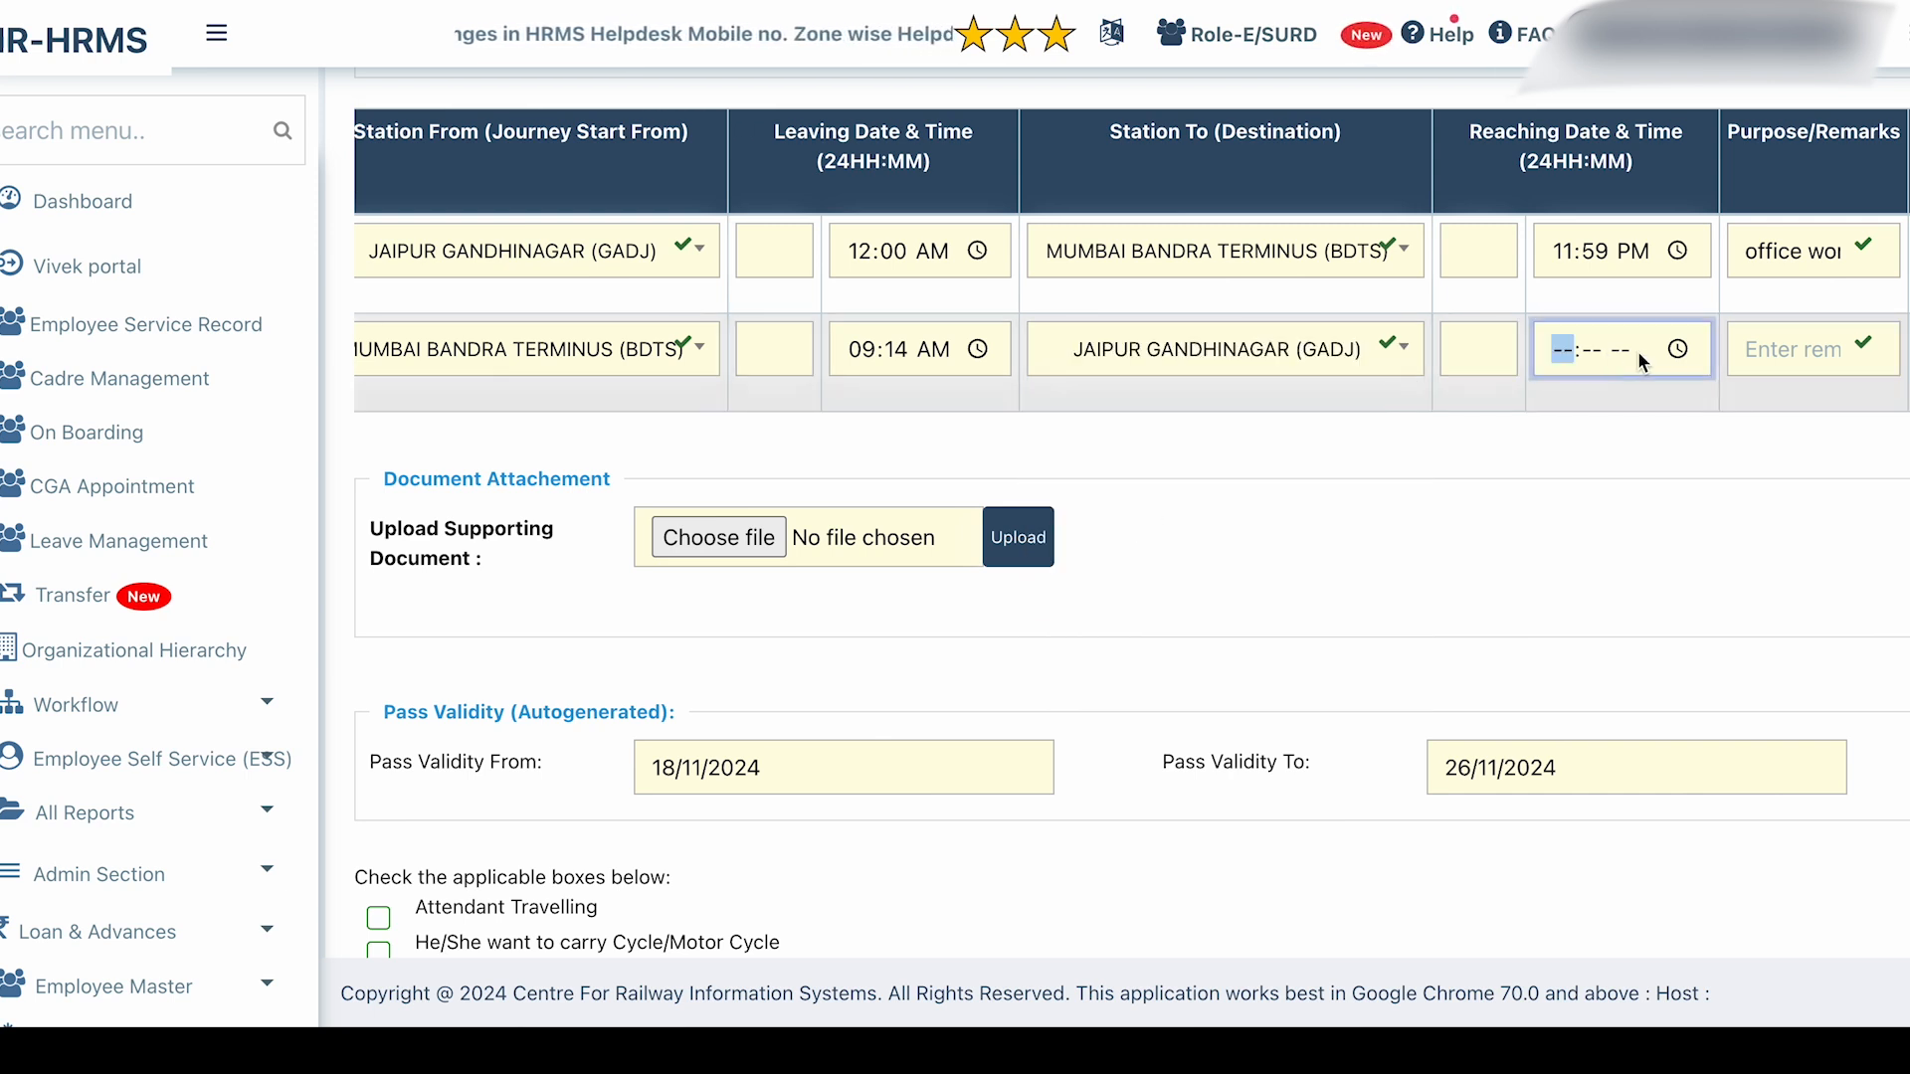
left_click(1678, 349)
left_click(1729, 405)
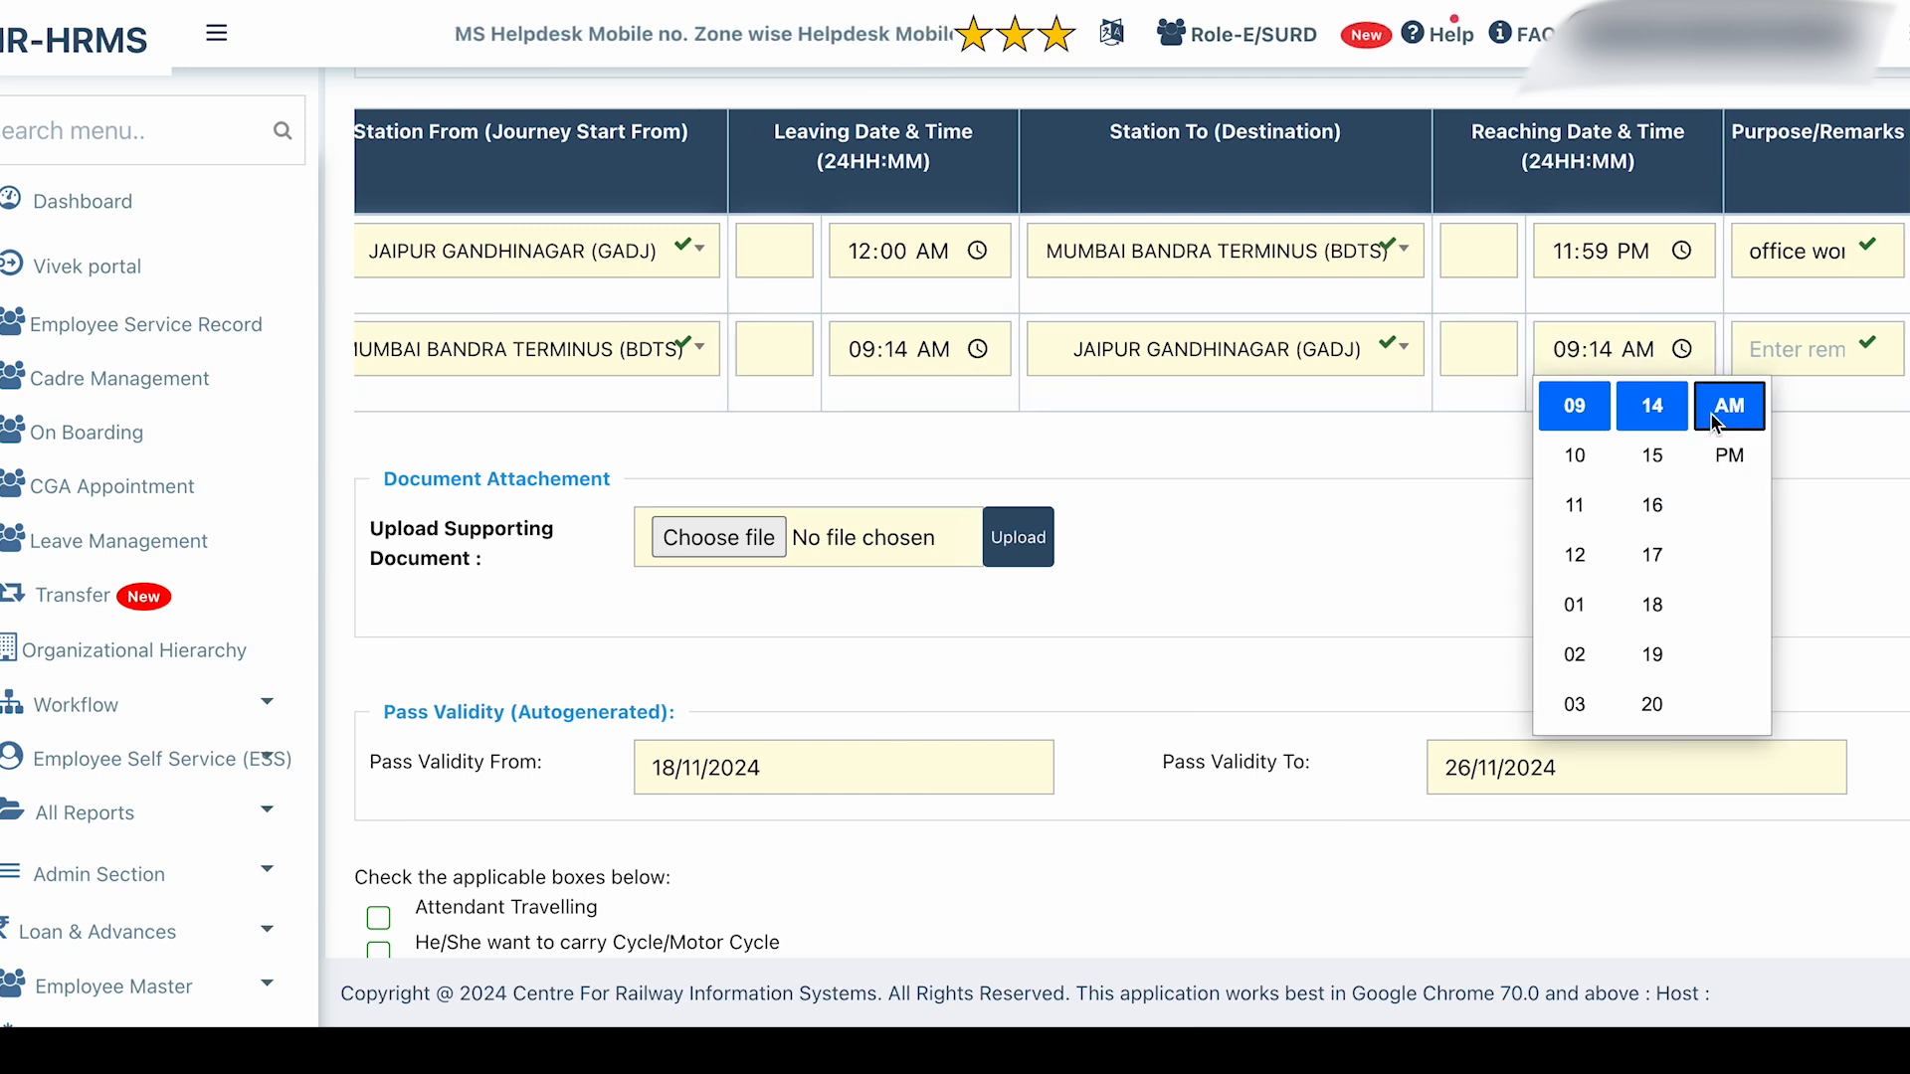
left_click(1500, 349)
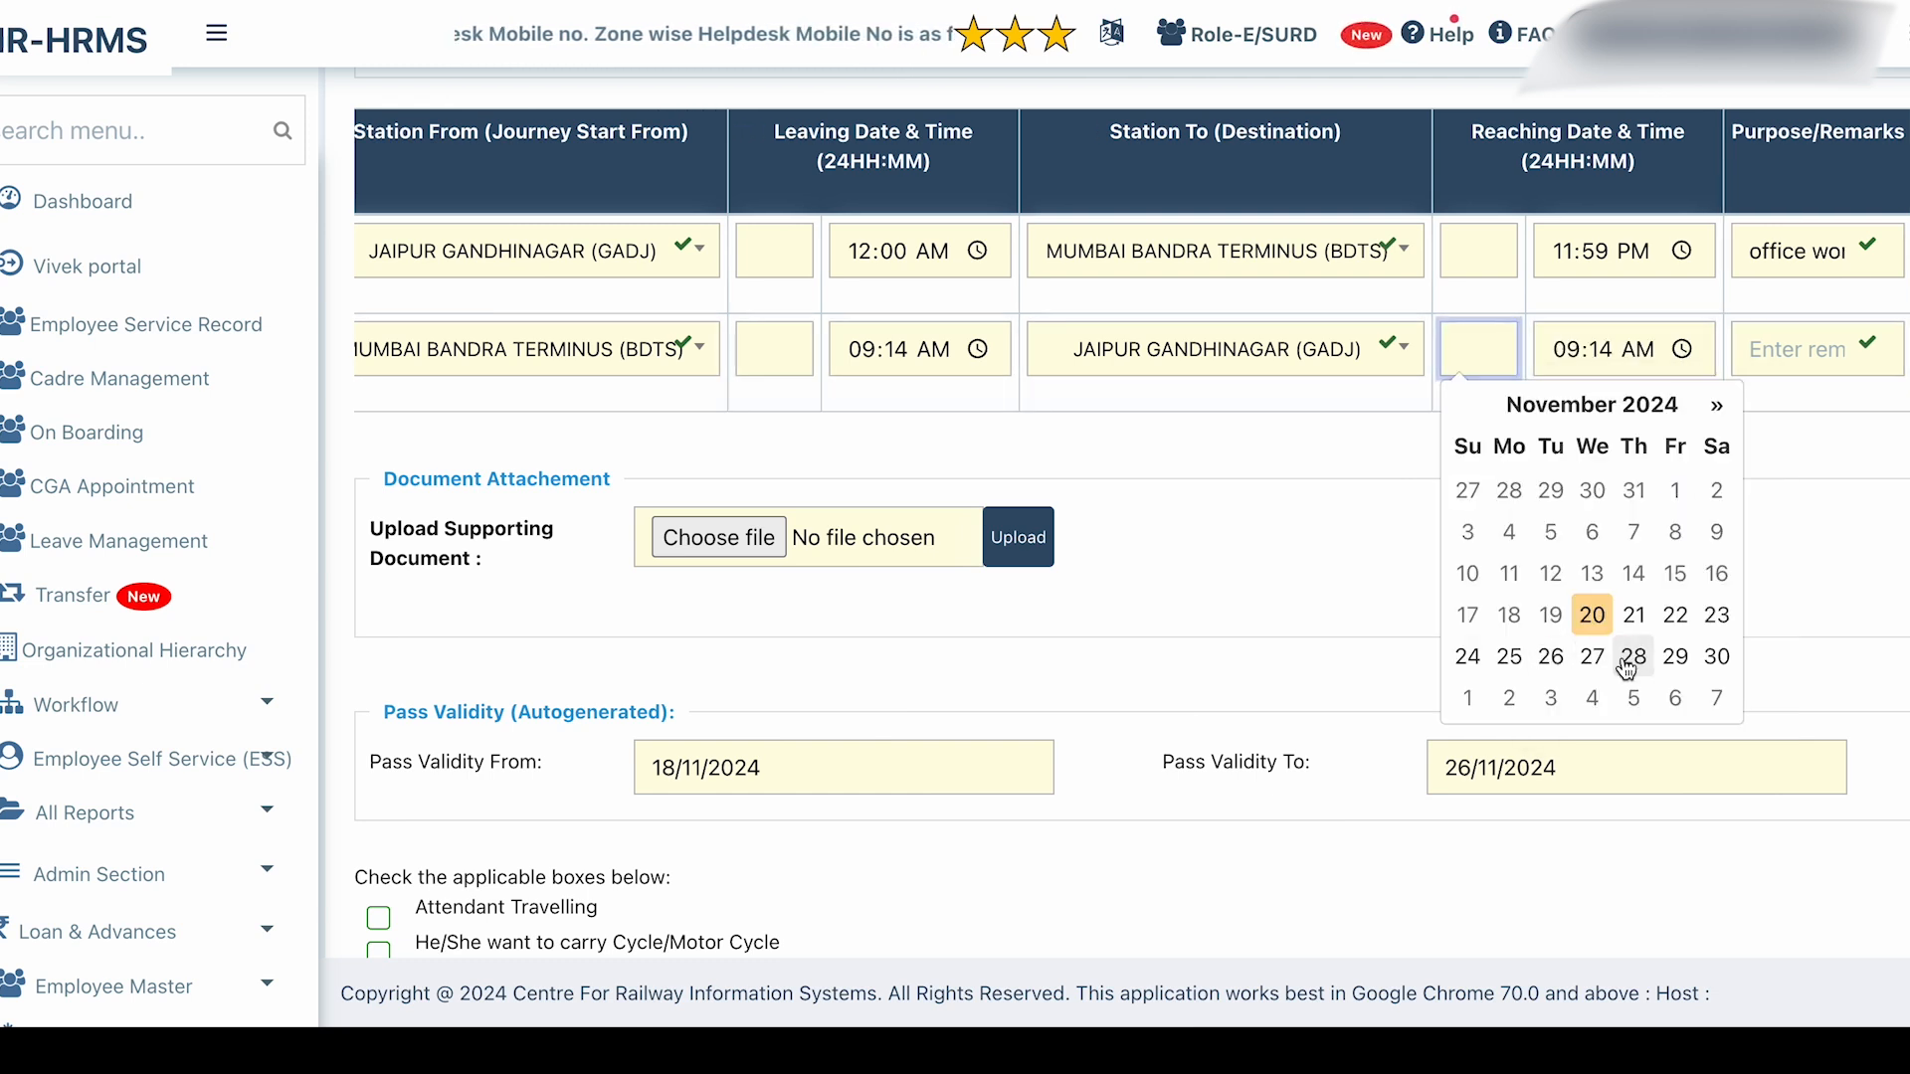
left_click(795, 354)
left_click(1291, 504)
left_click(1485, 345)
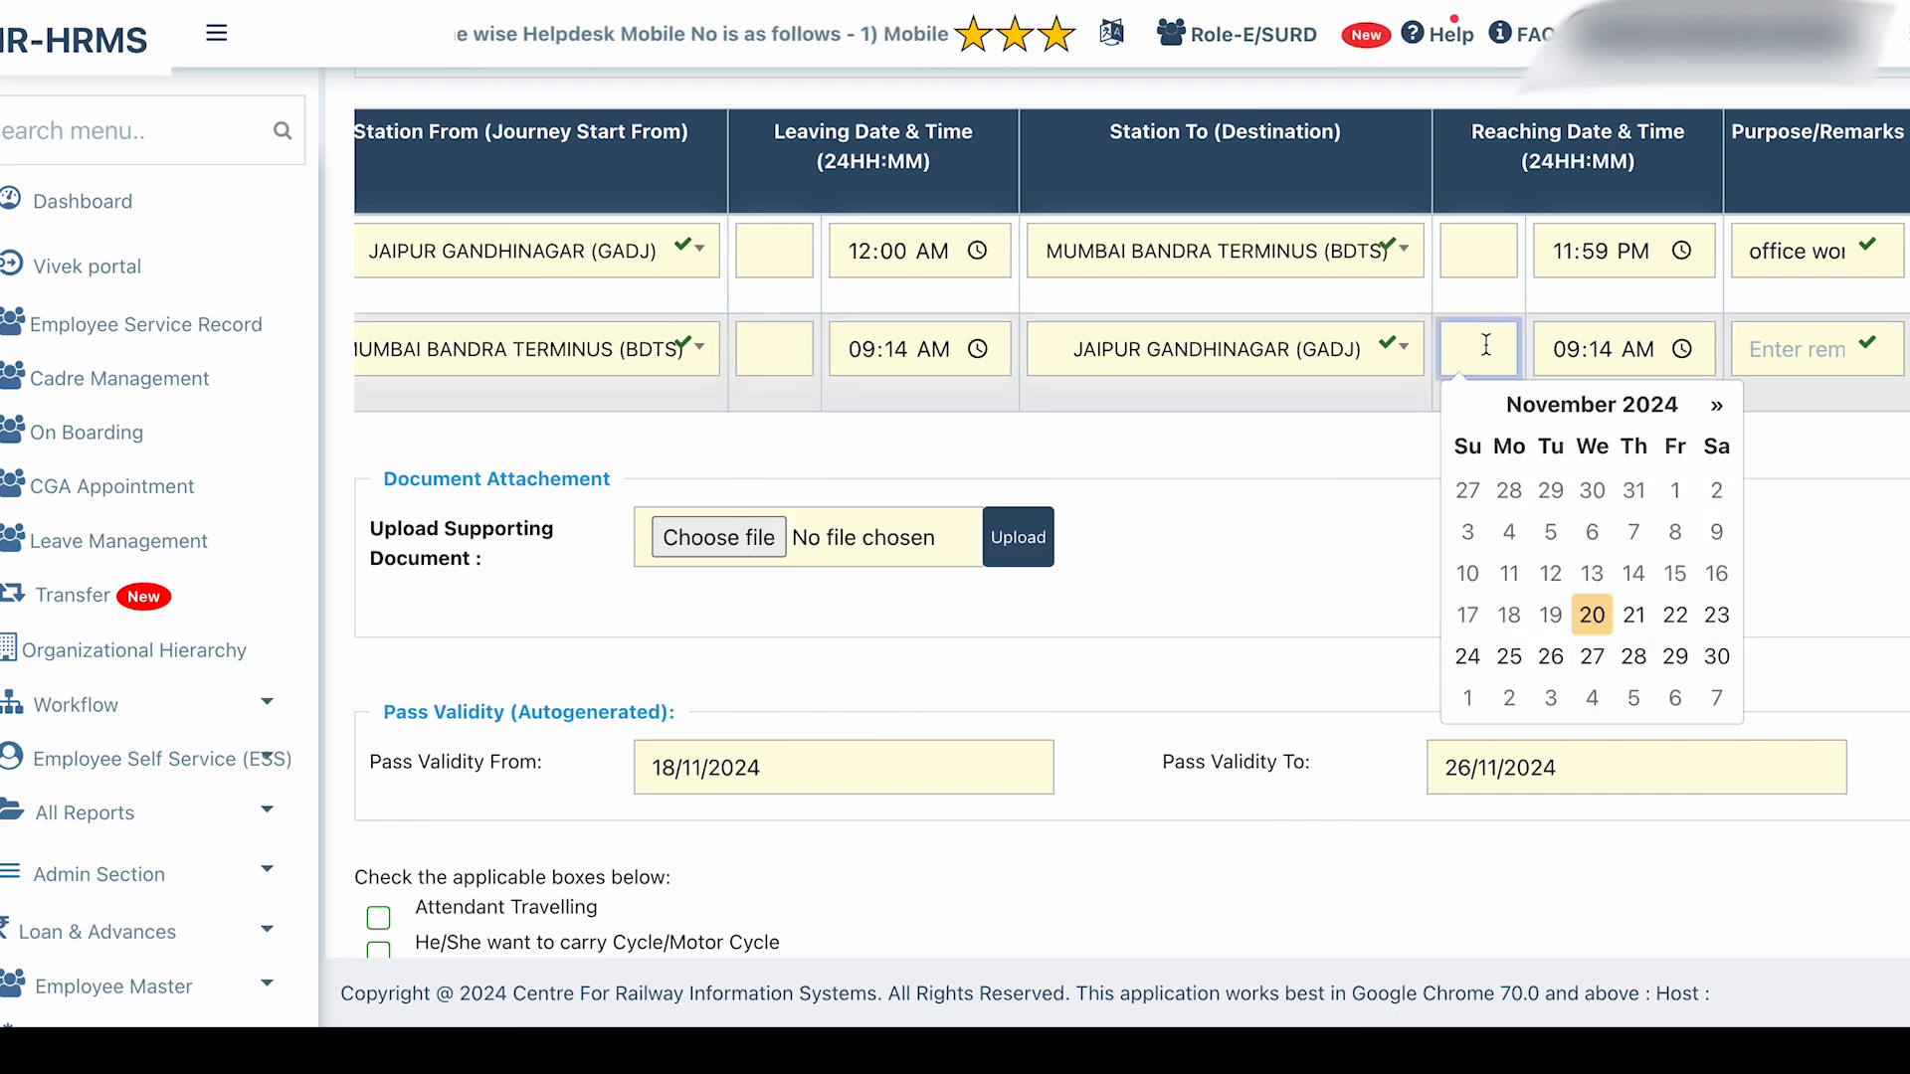
left_click(1592, 658)
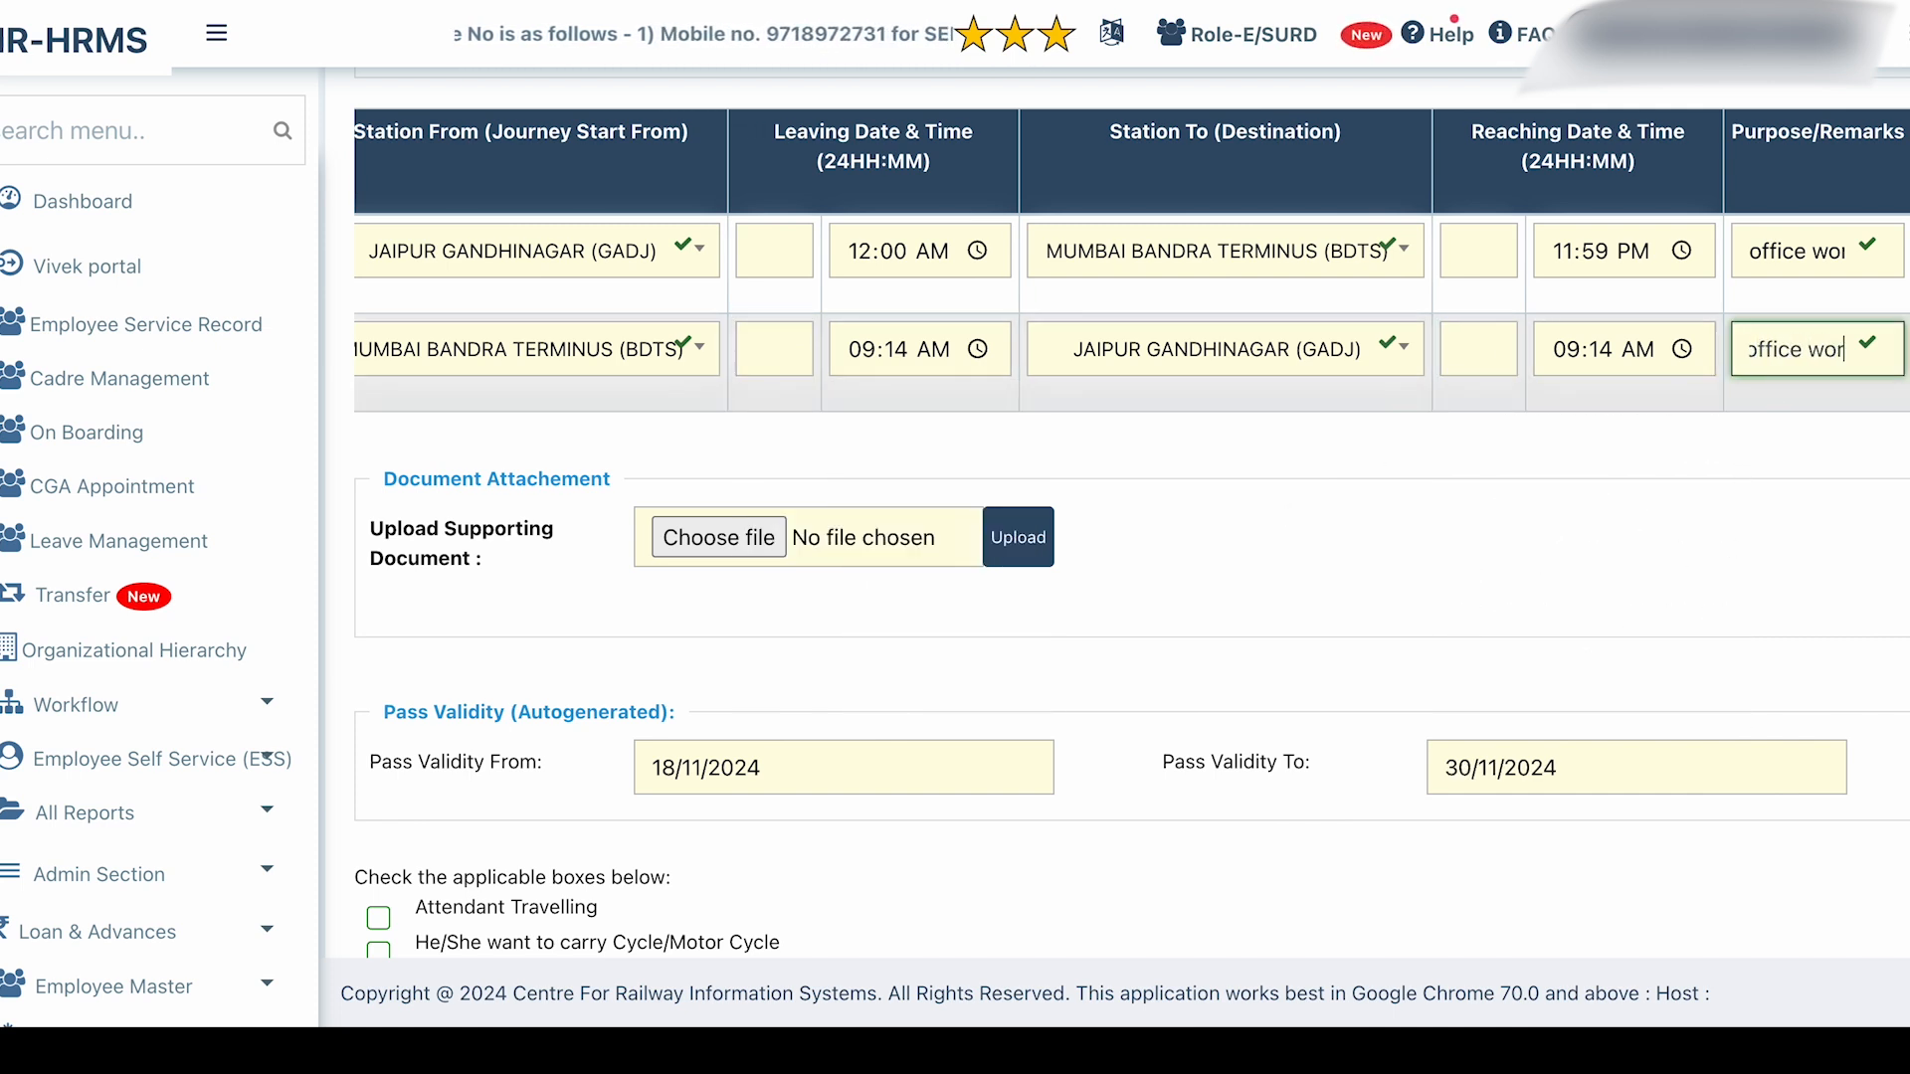
scroll(1275, 547, "down", 3)
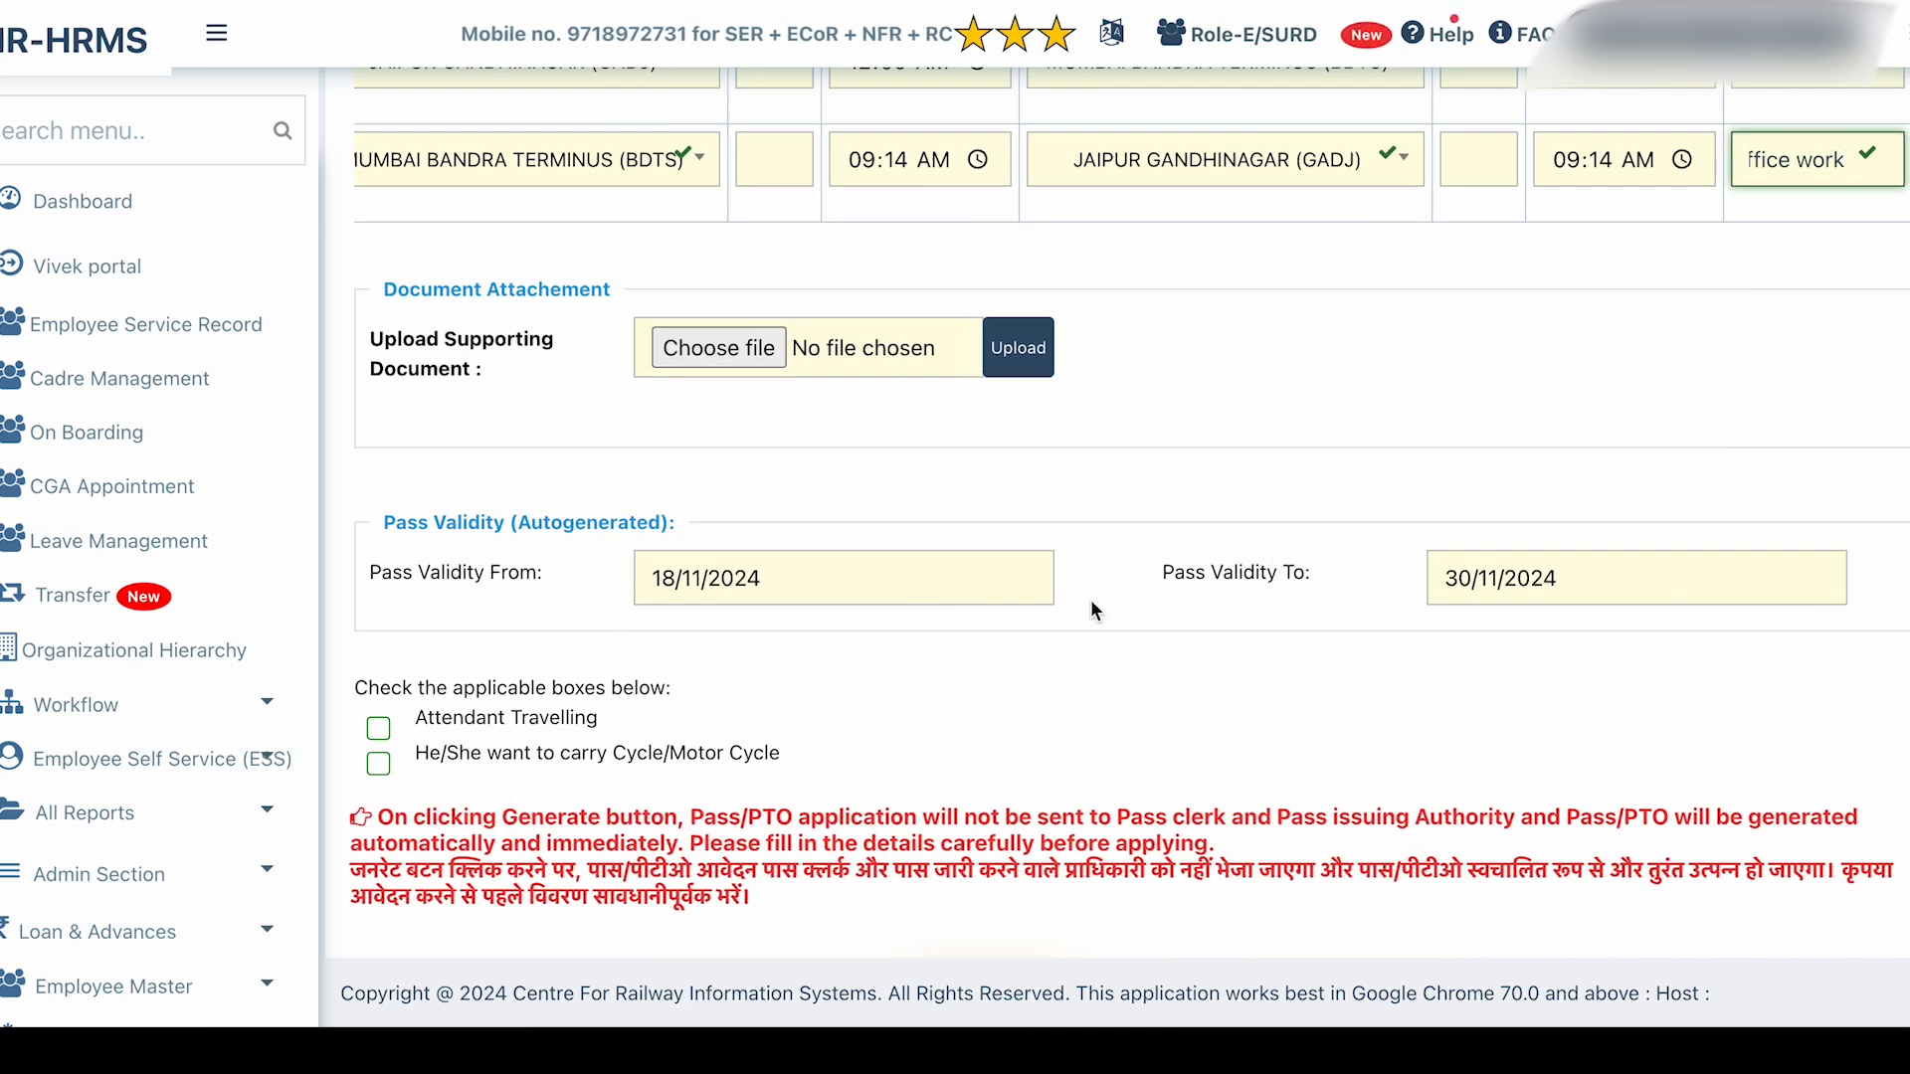
Set Pass Validity From to 20/11/2024.
left_click(775, 597)
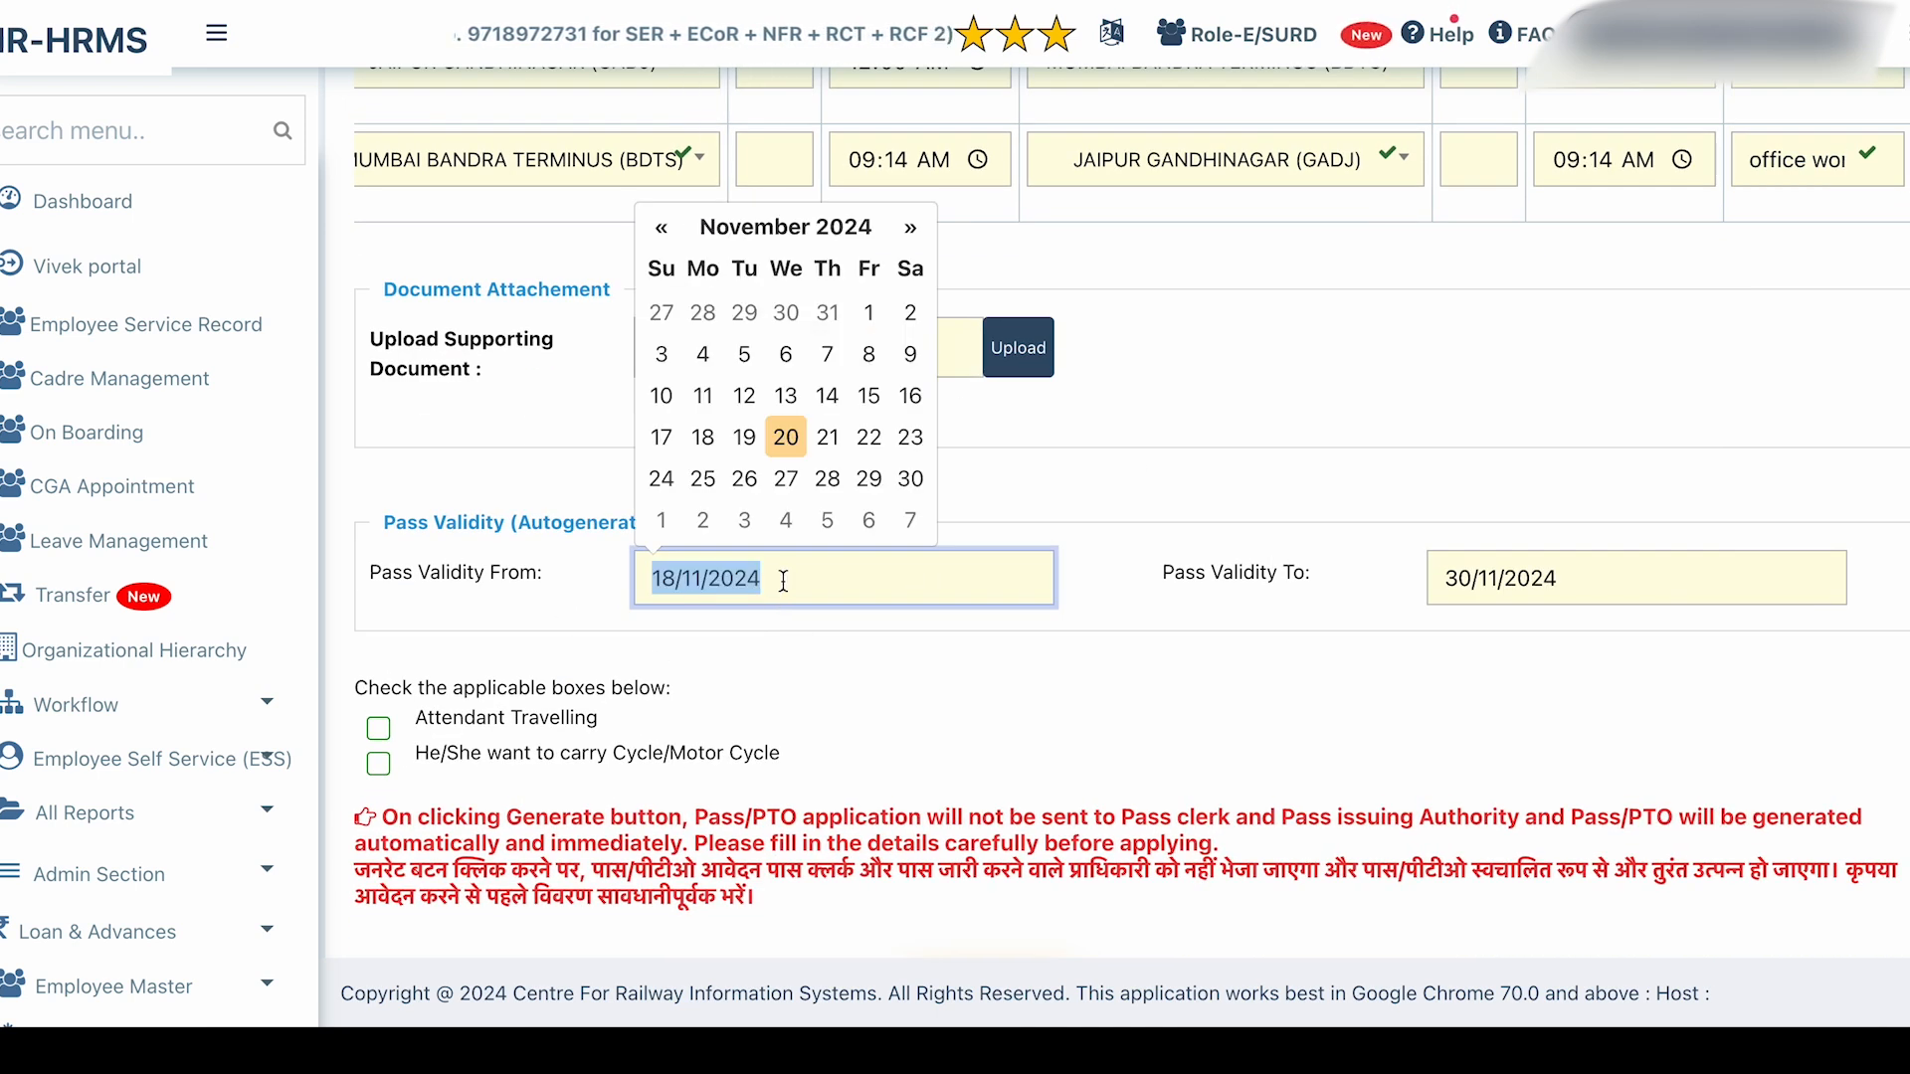
left_click(786, 435)
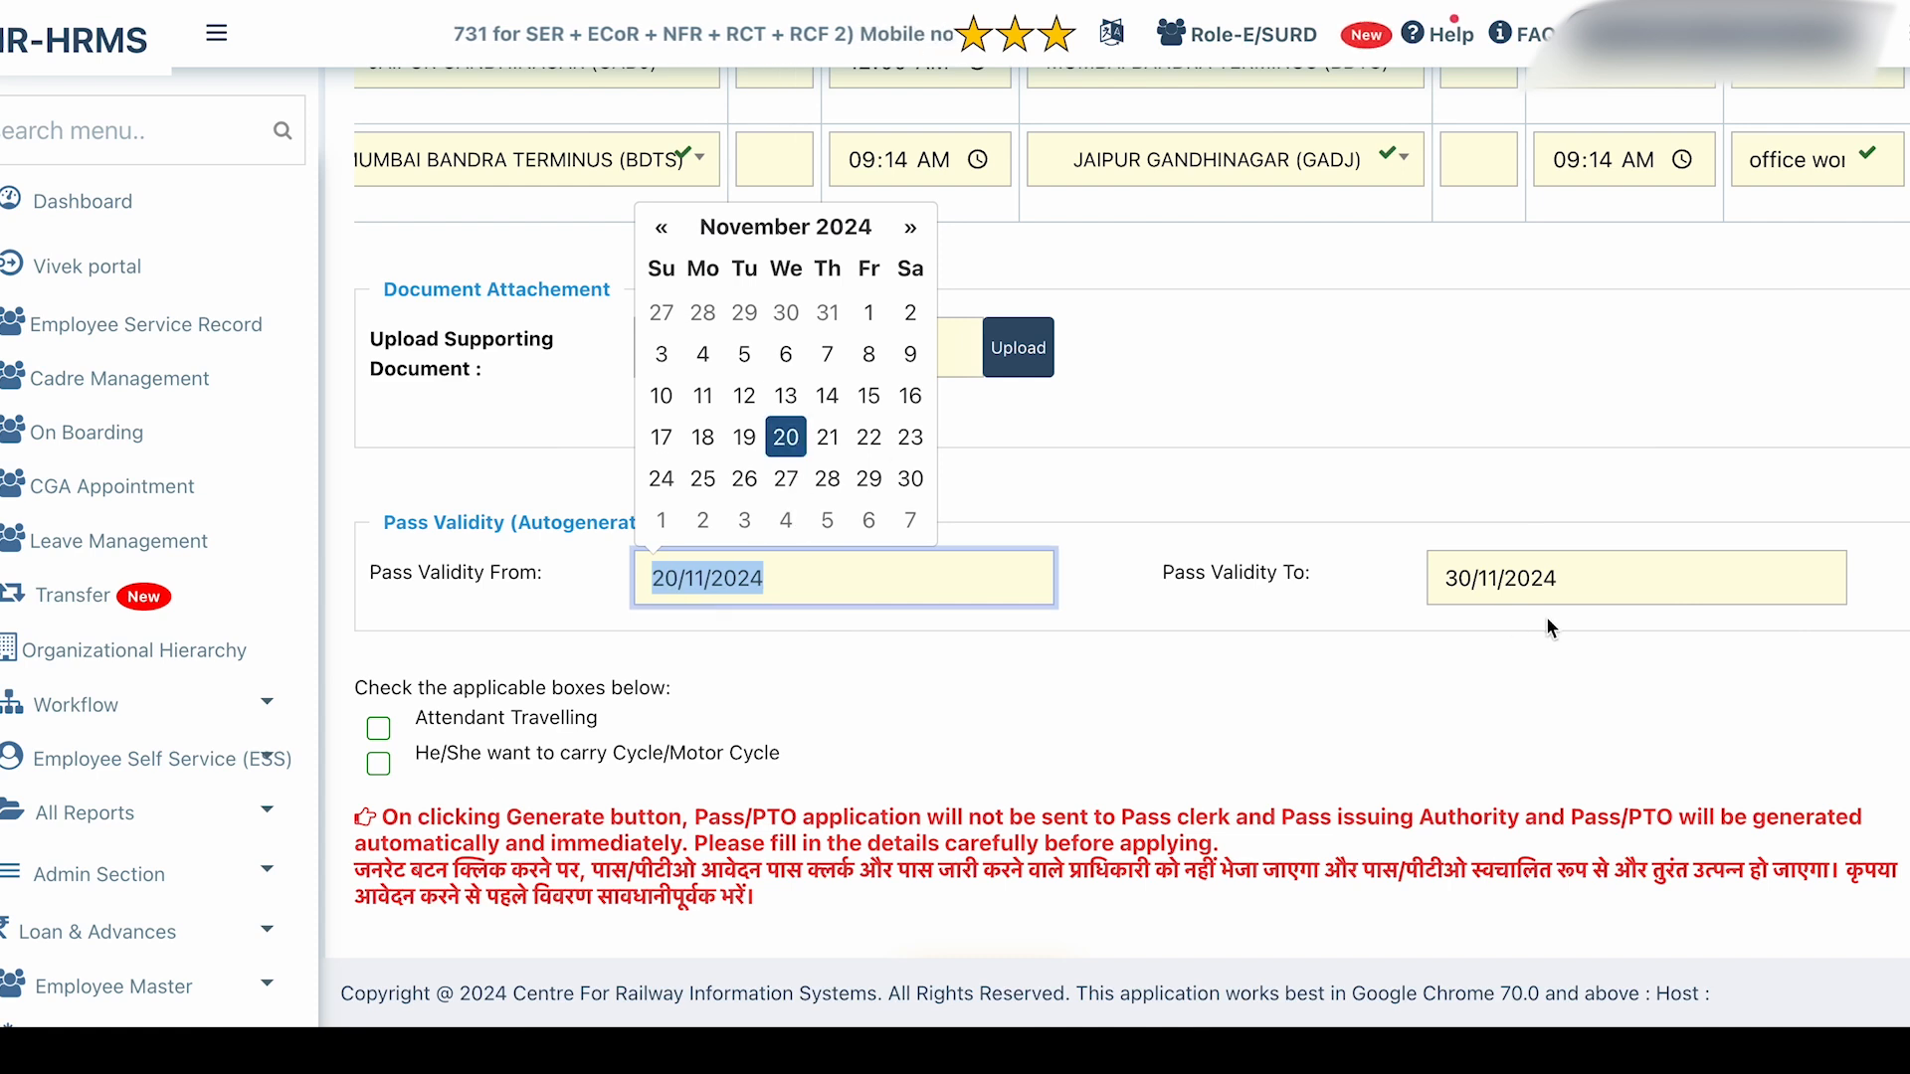
left_click(910, 479)
left_click(866, 480)
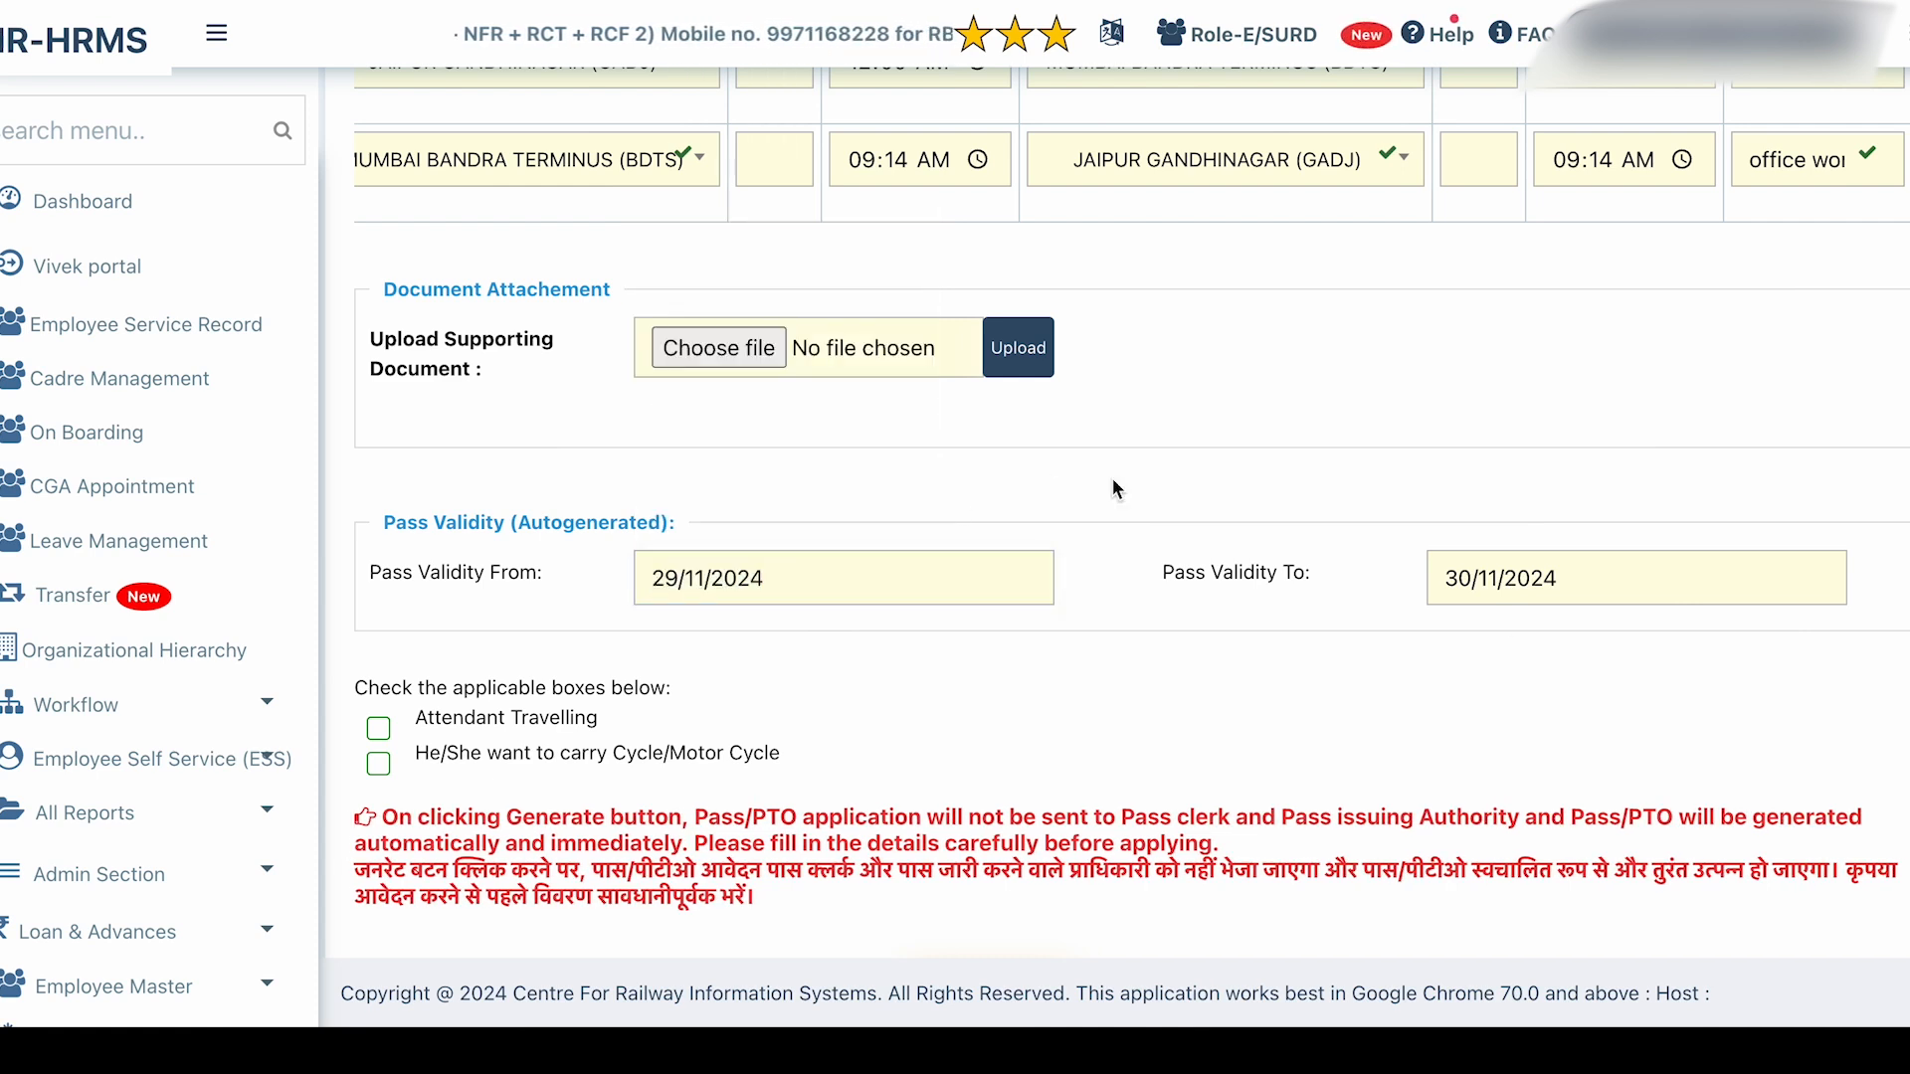
left_click(827, 589)
left_click(786, 437)
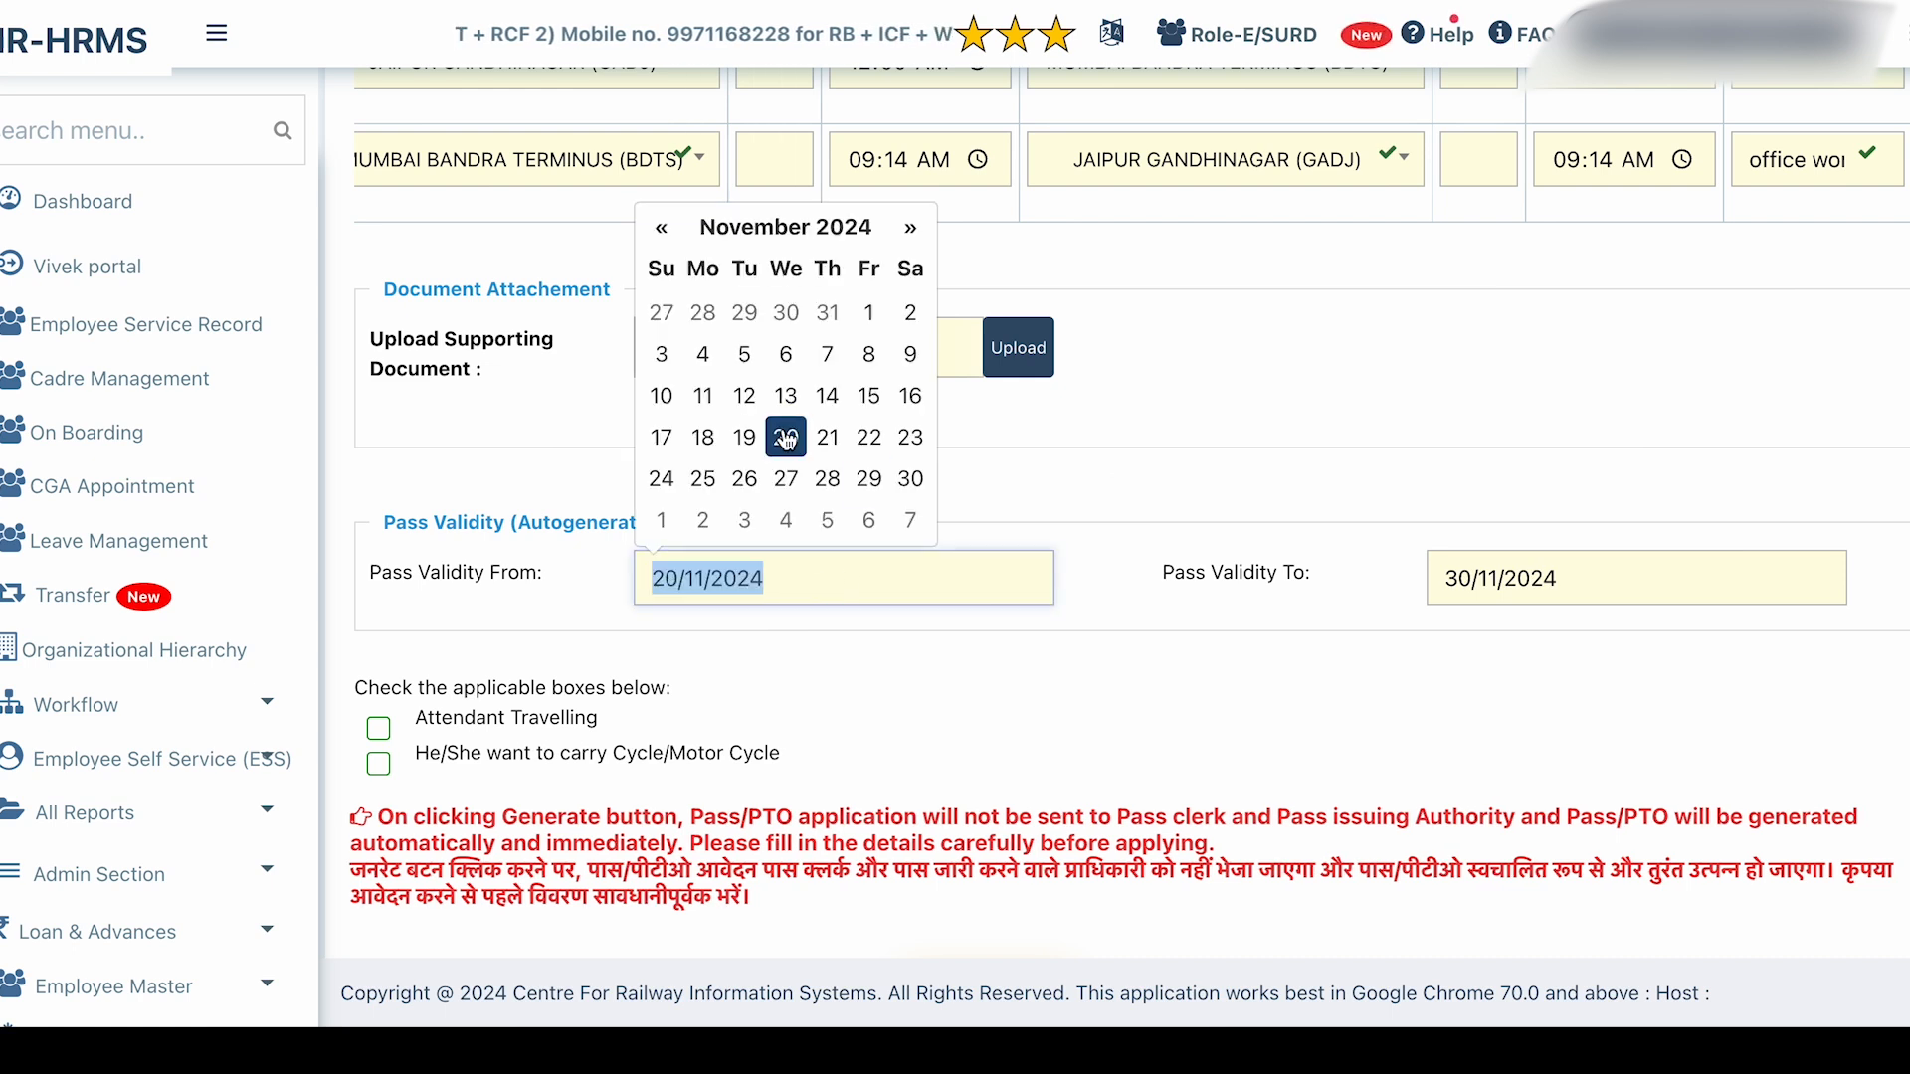
Set Pass Validity To to 29/11/2024.
left_click_drag(1445, 580, 1519, 582)
left_click(1661, 479)
left_click(1309, 462)
left_click(1478, 162)
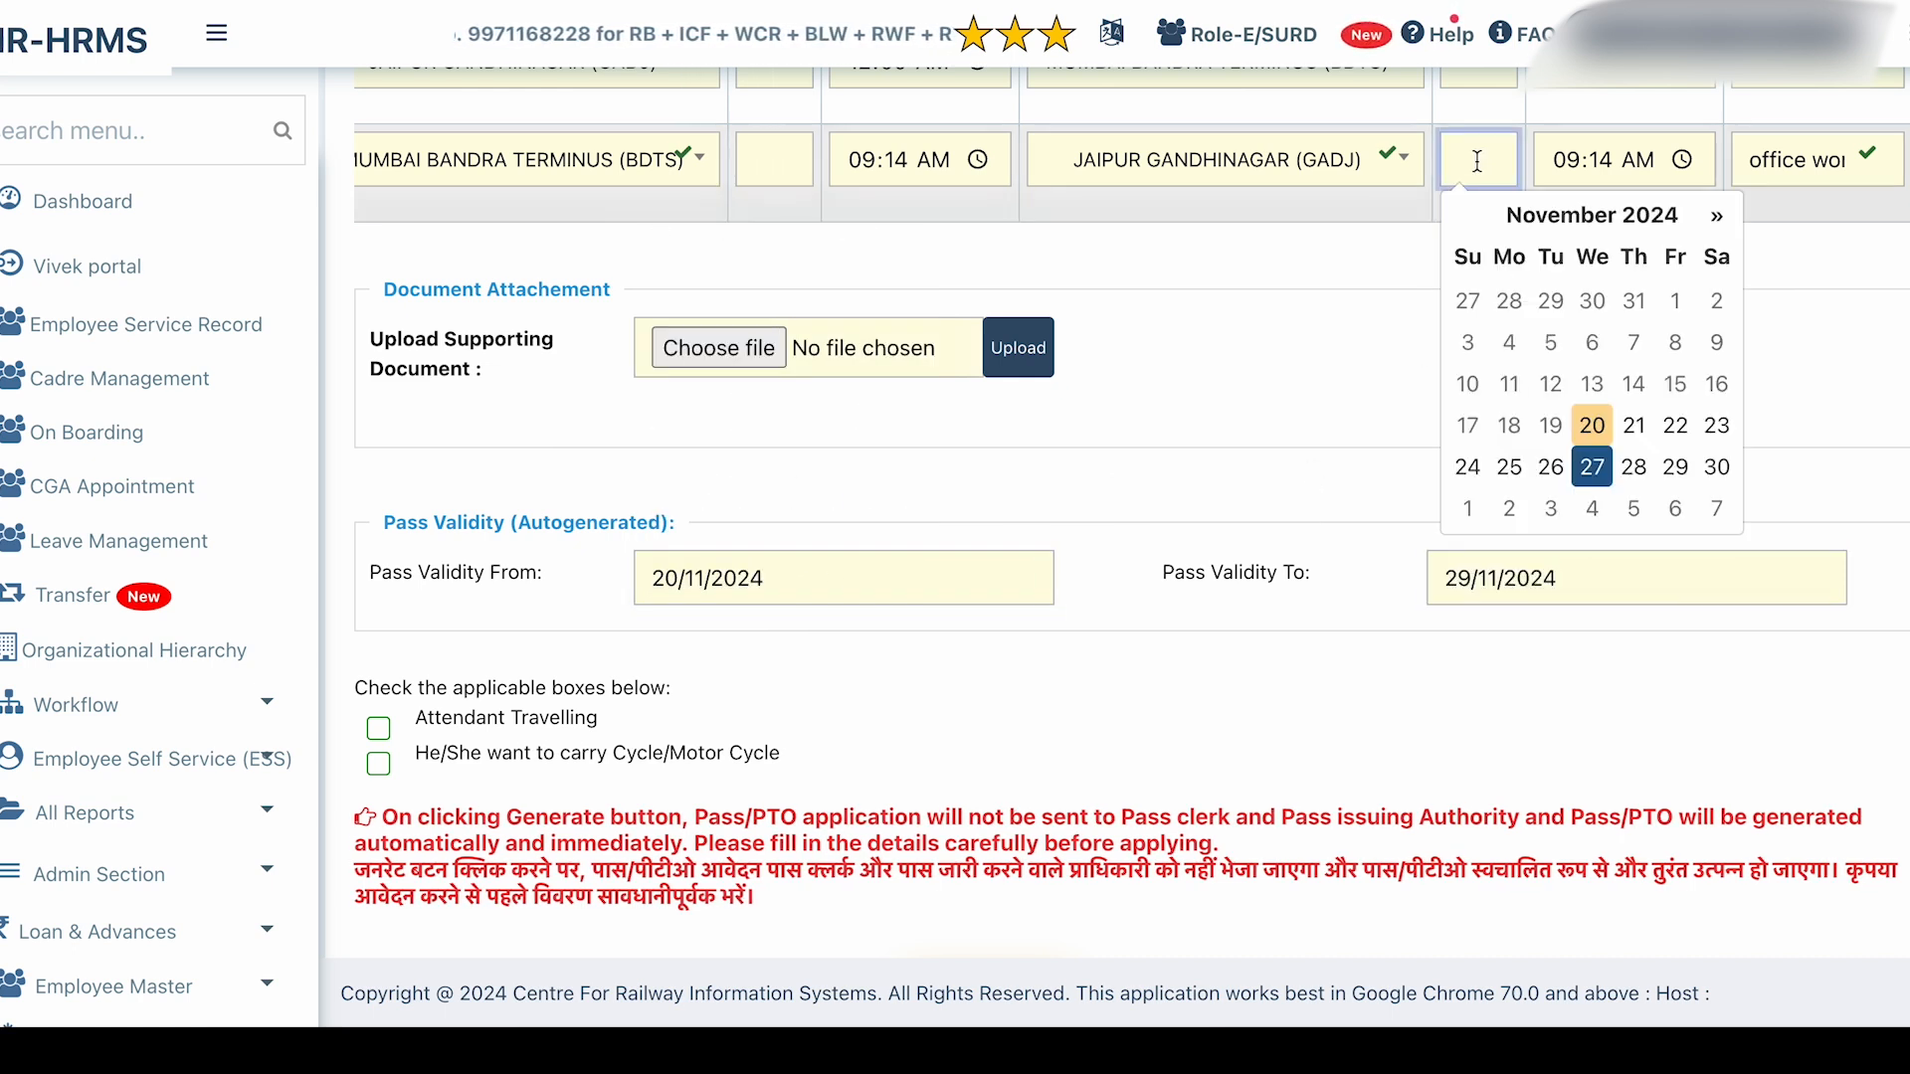
left_click(1341, 433)
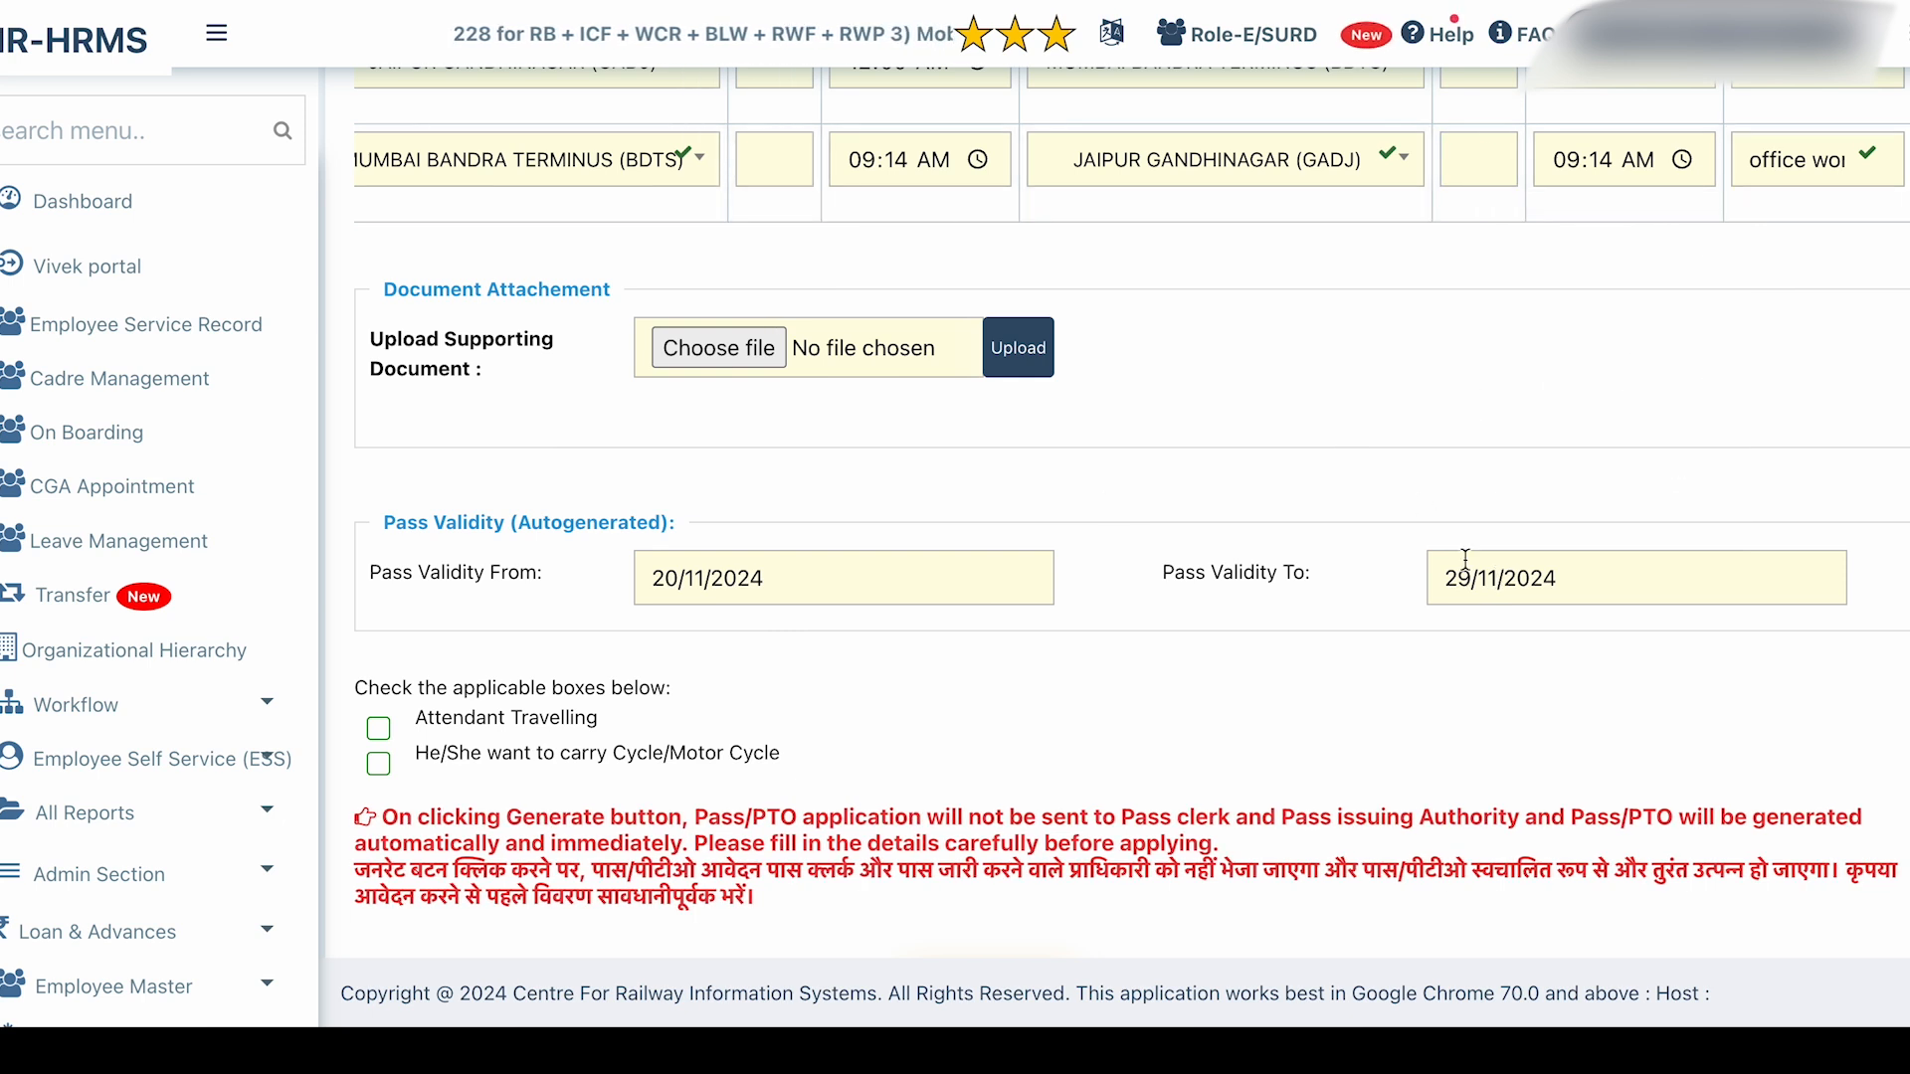
Request Preview & Generate Pass at the bottom of the form.
scroll(1088, 494, "down", 2)
scroll(1088, 504, "down", 1)
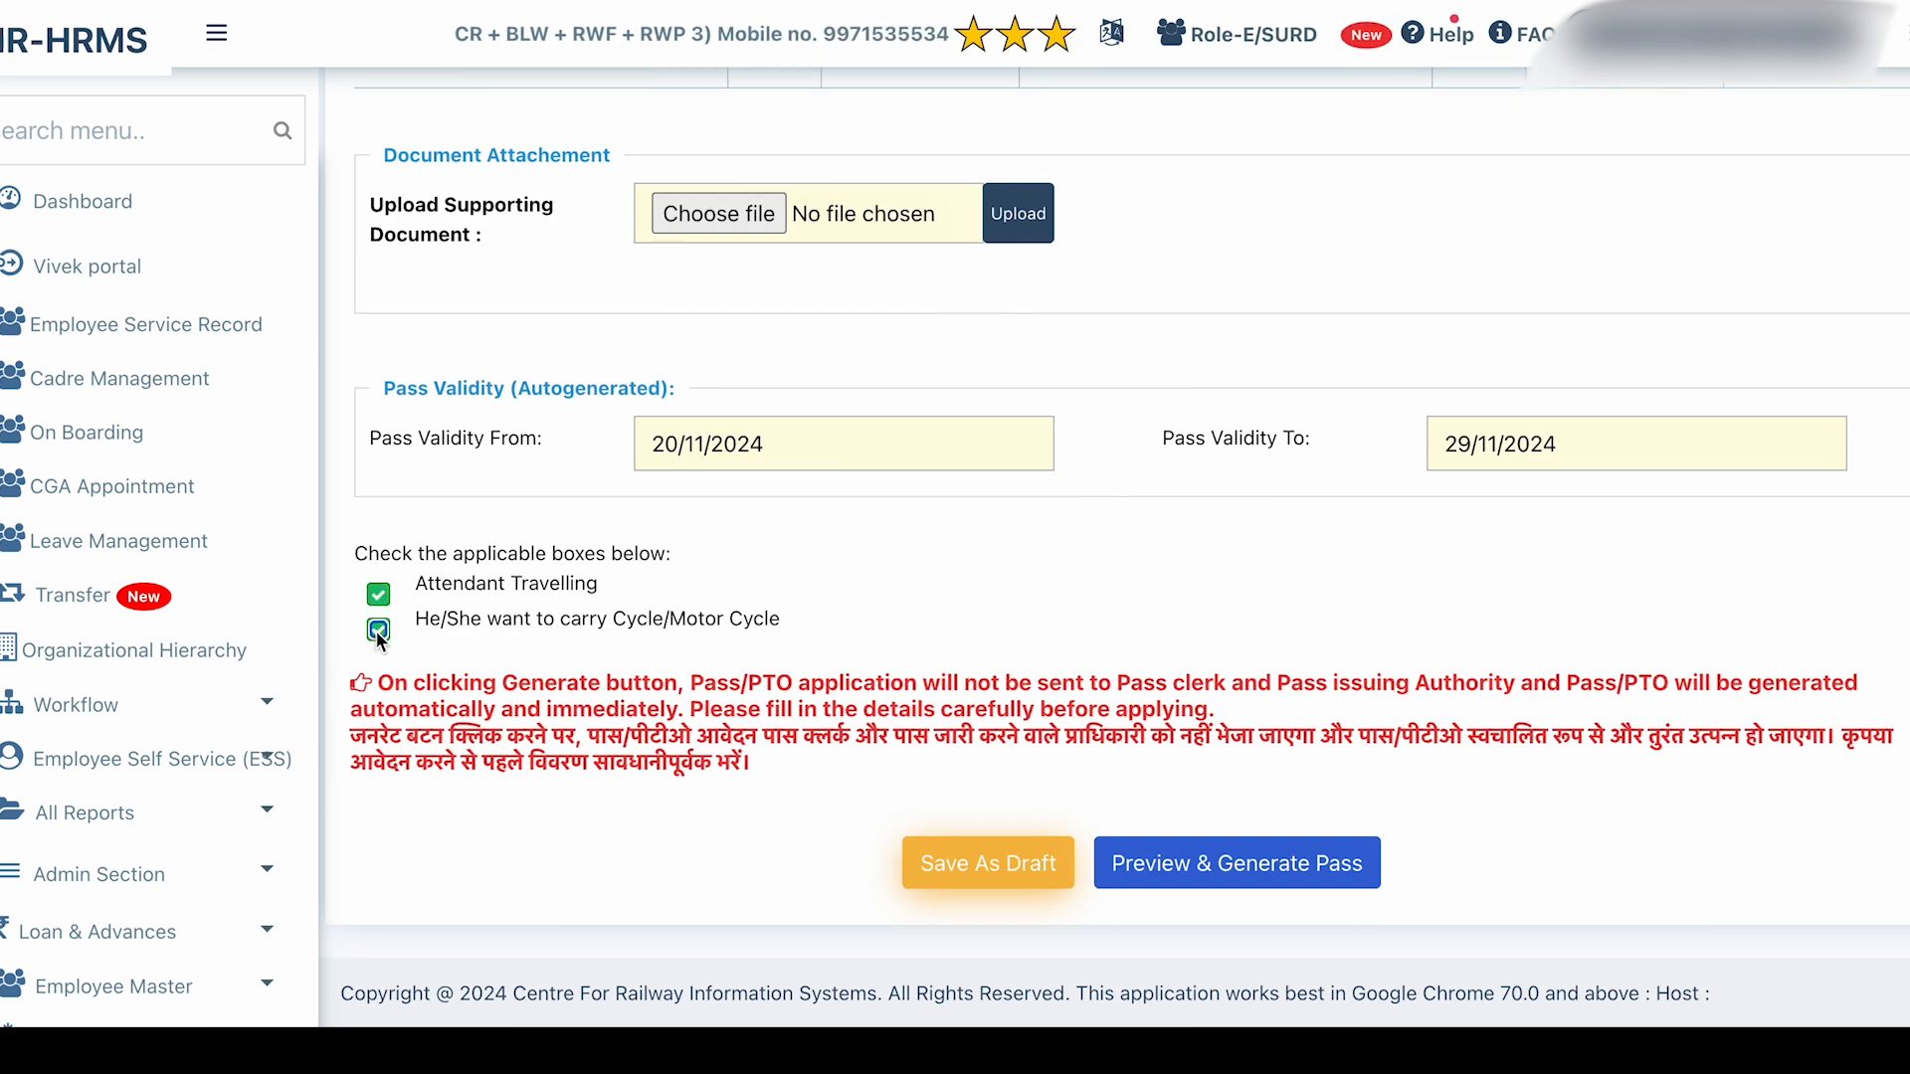
left_click(1255, 880)
Confirm the entered data and scroll through the PREVIEW-watermarked pass document.
left_click(1224, 200)
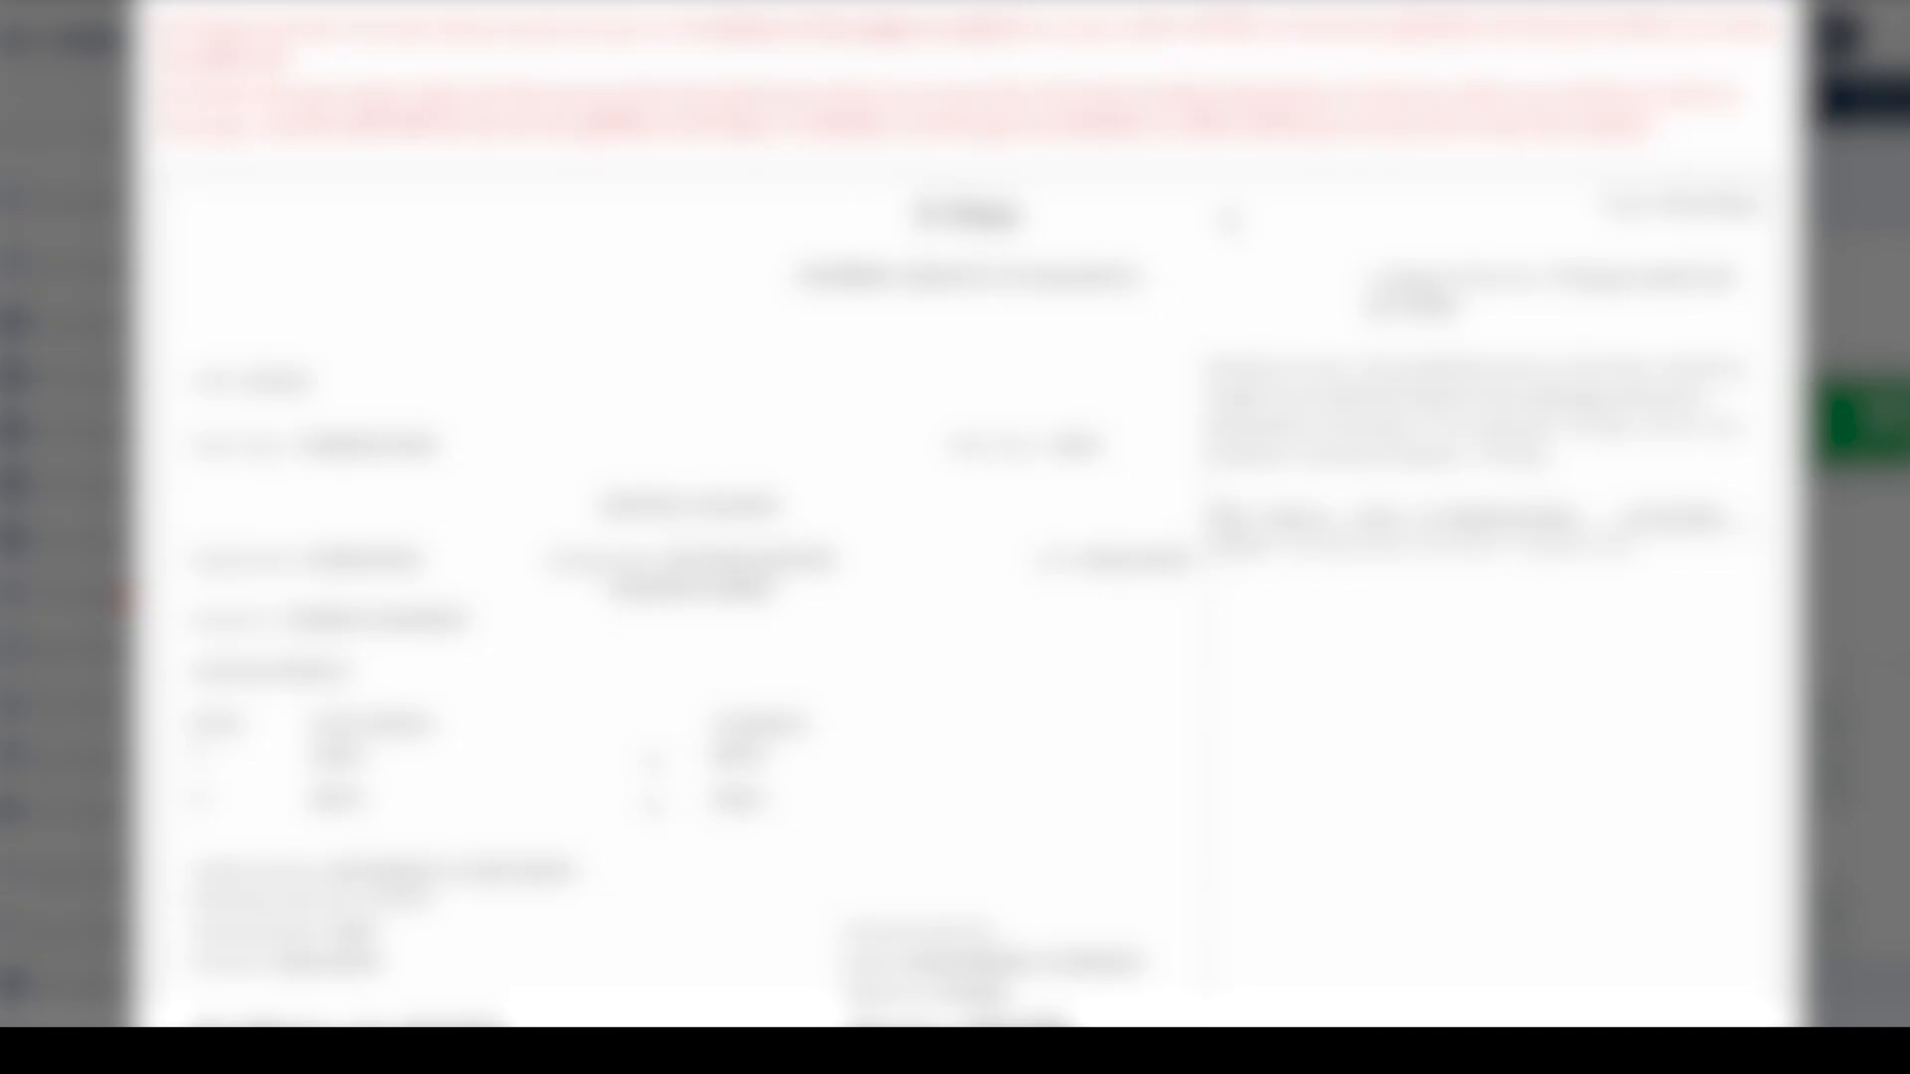
scroll(1230, 217, "down", 5)
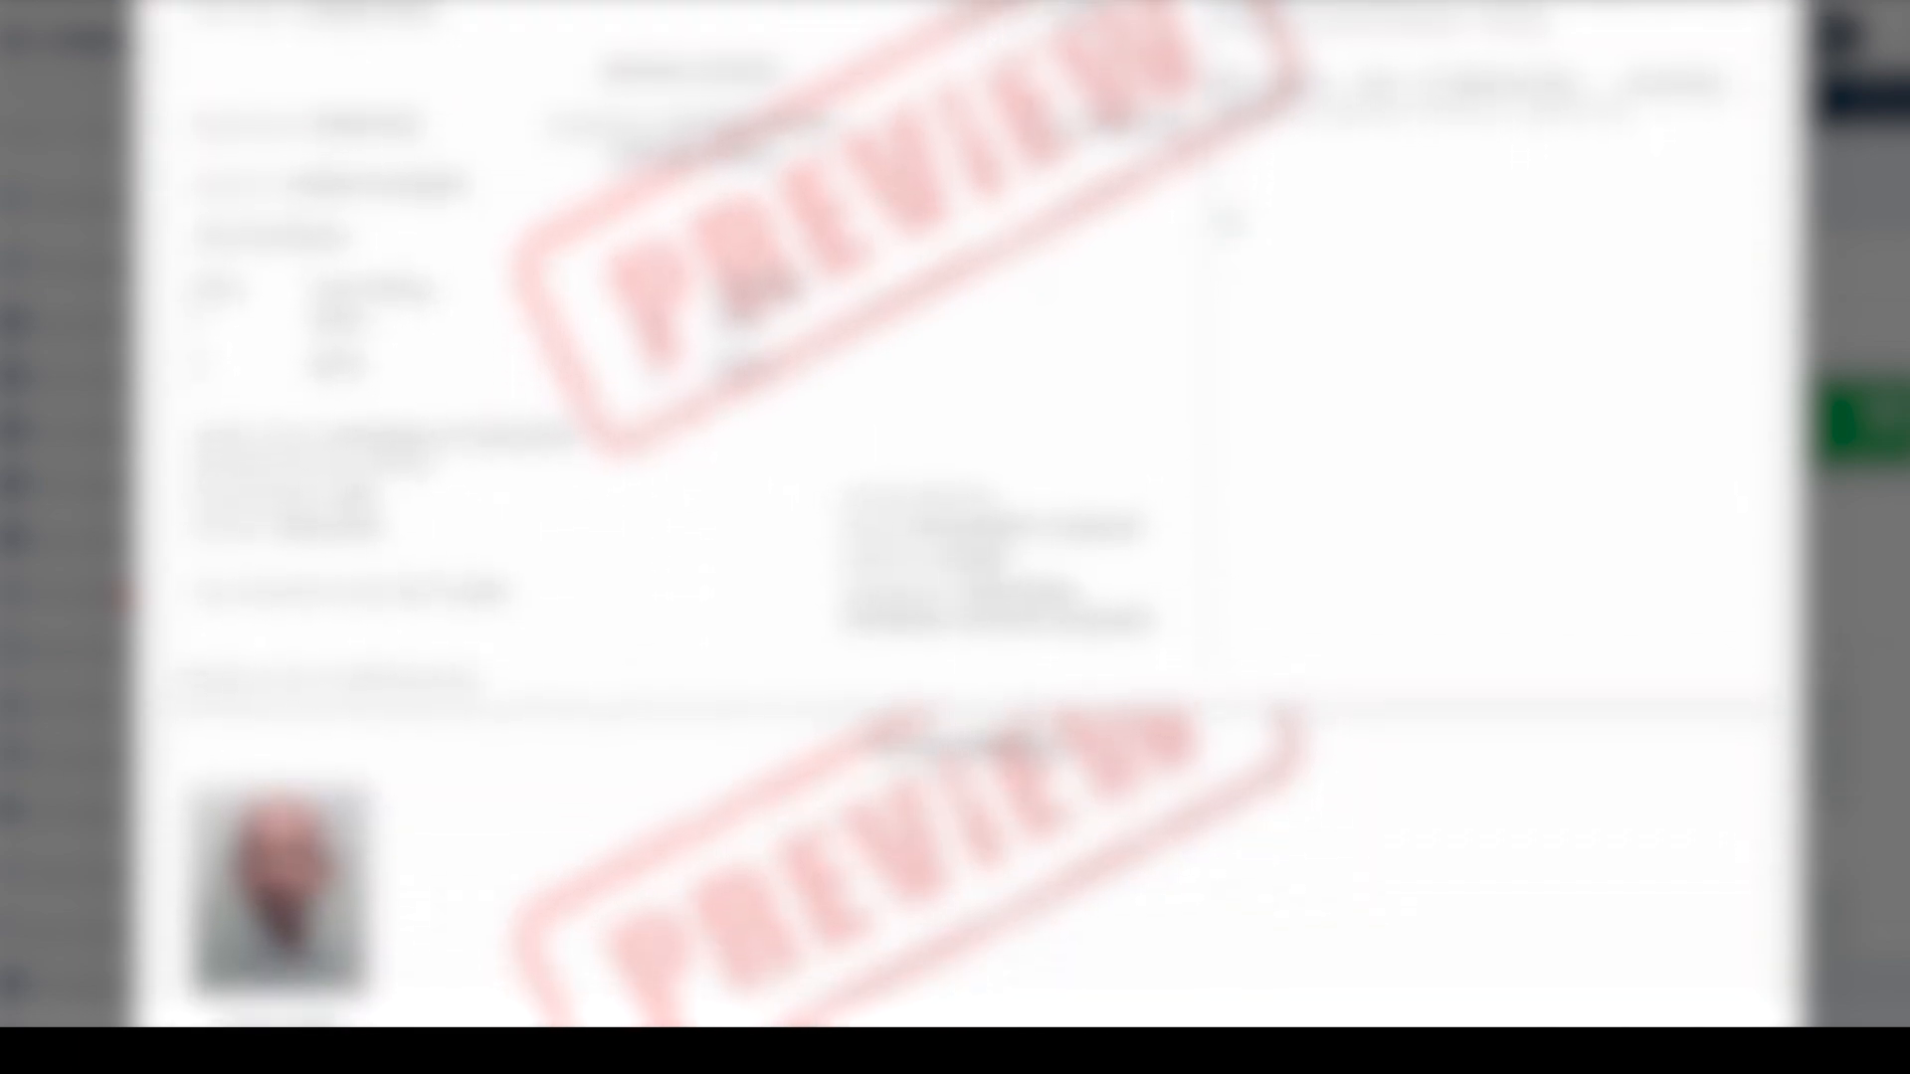
scroll(1230, 221, "down", 4)
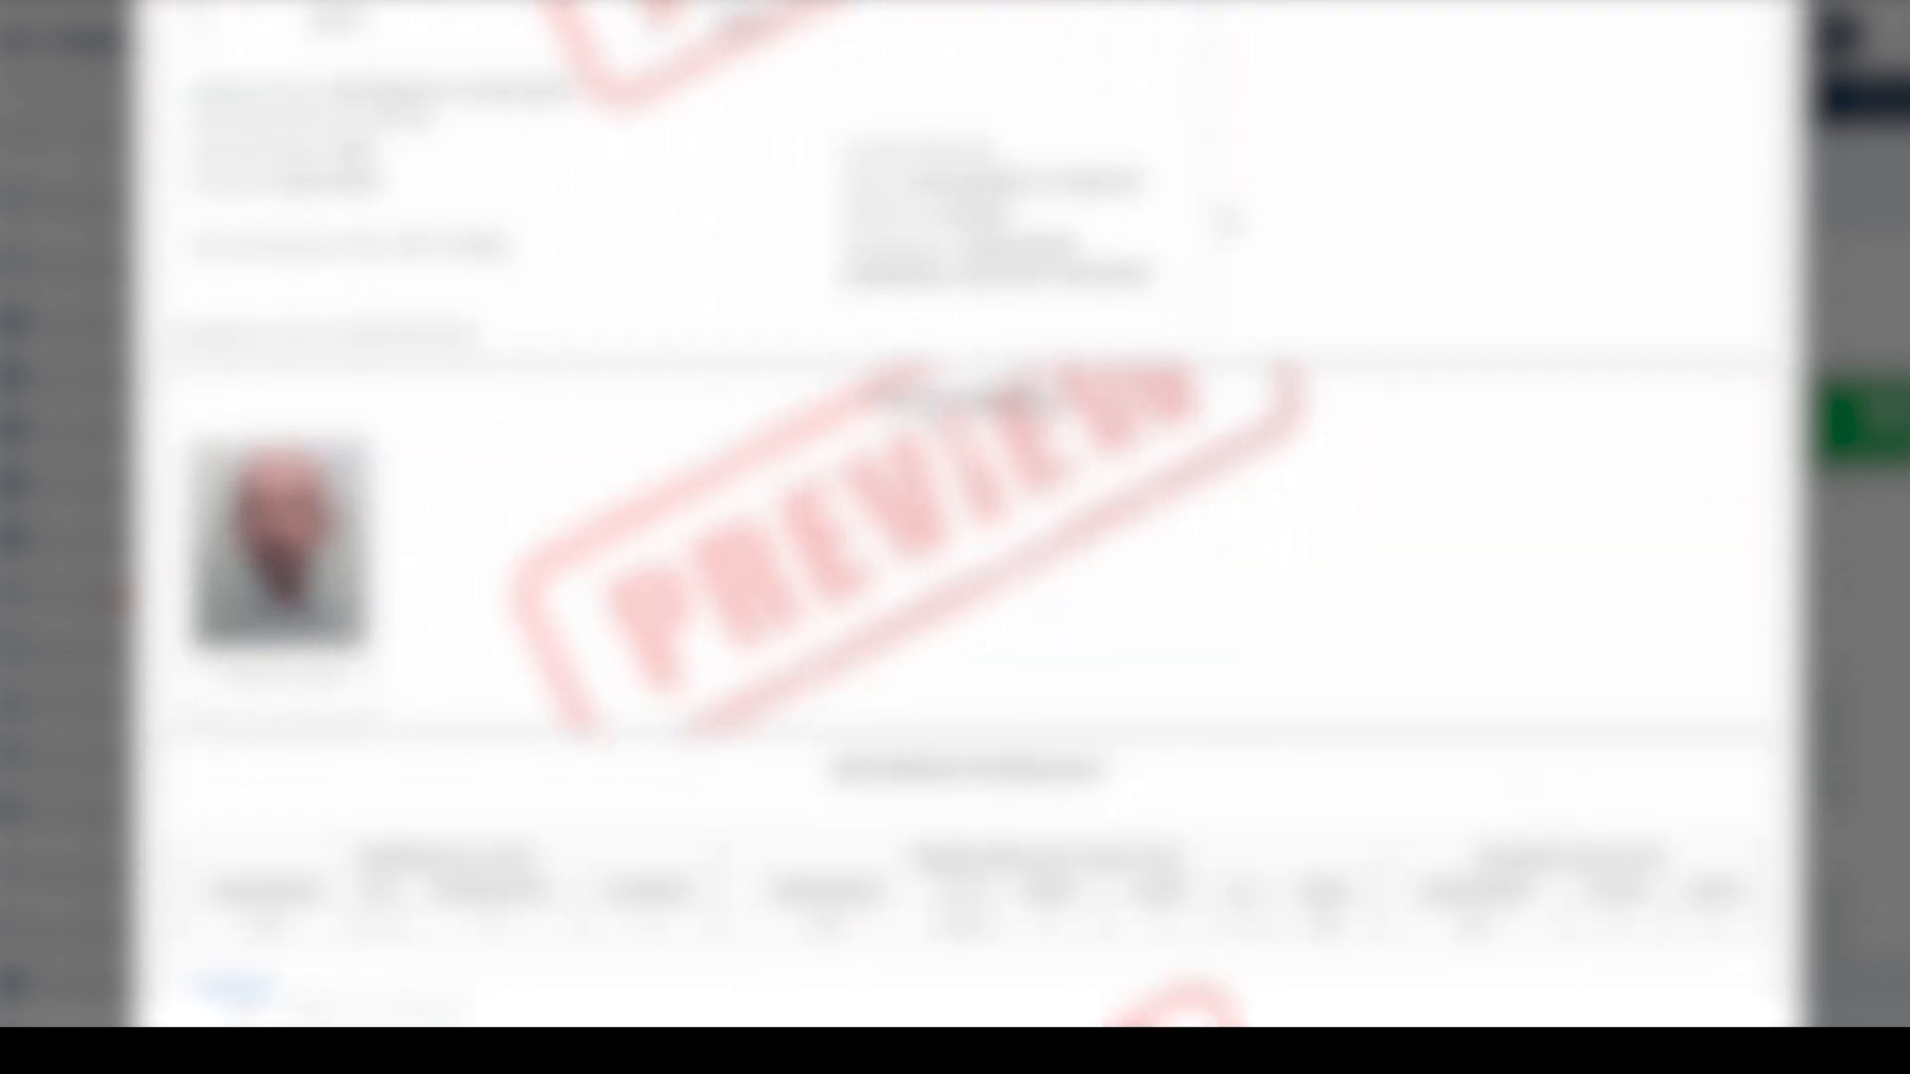
scroll(1230, 221, "down", 7)
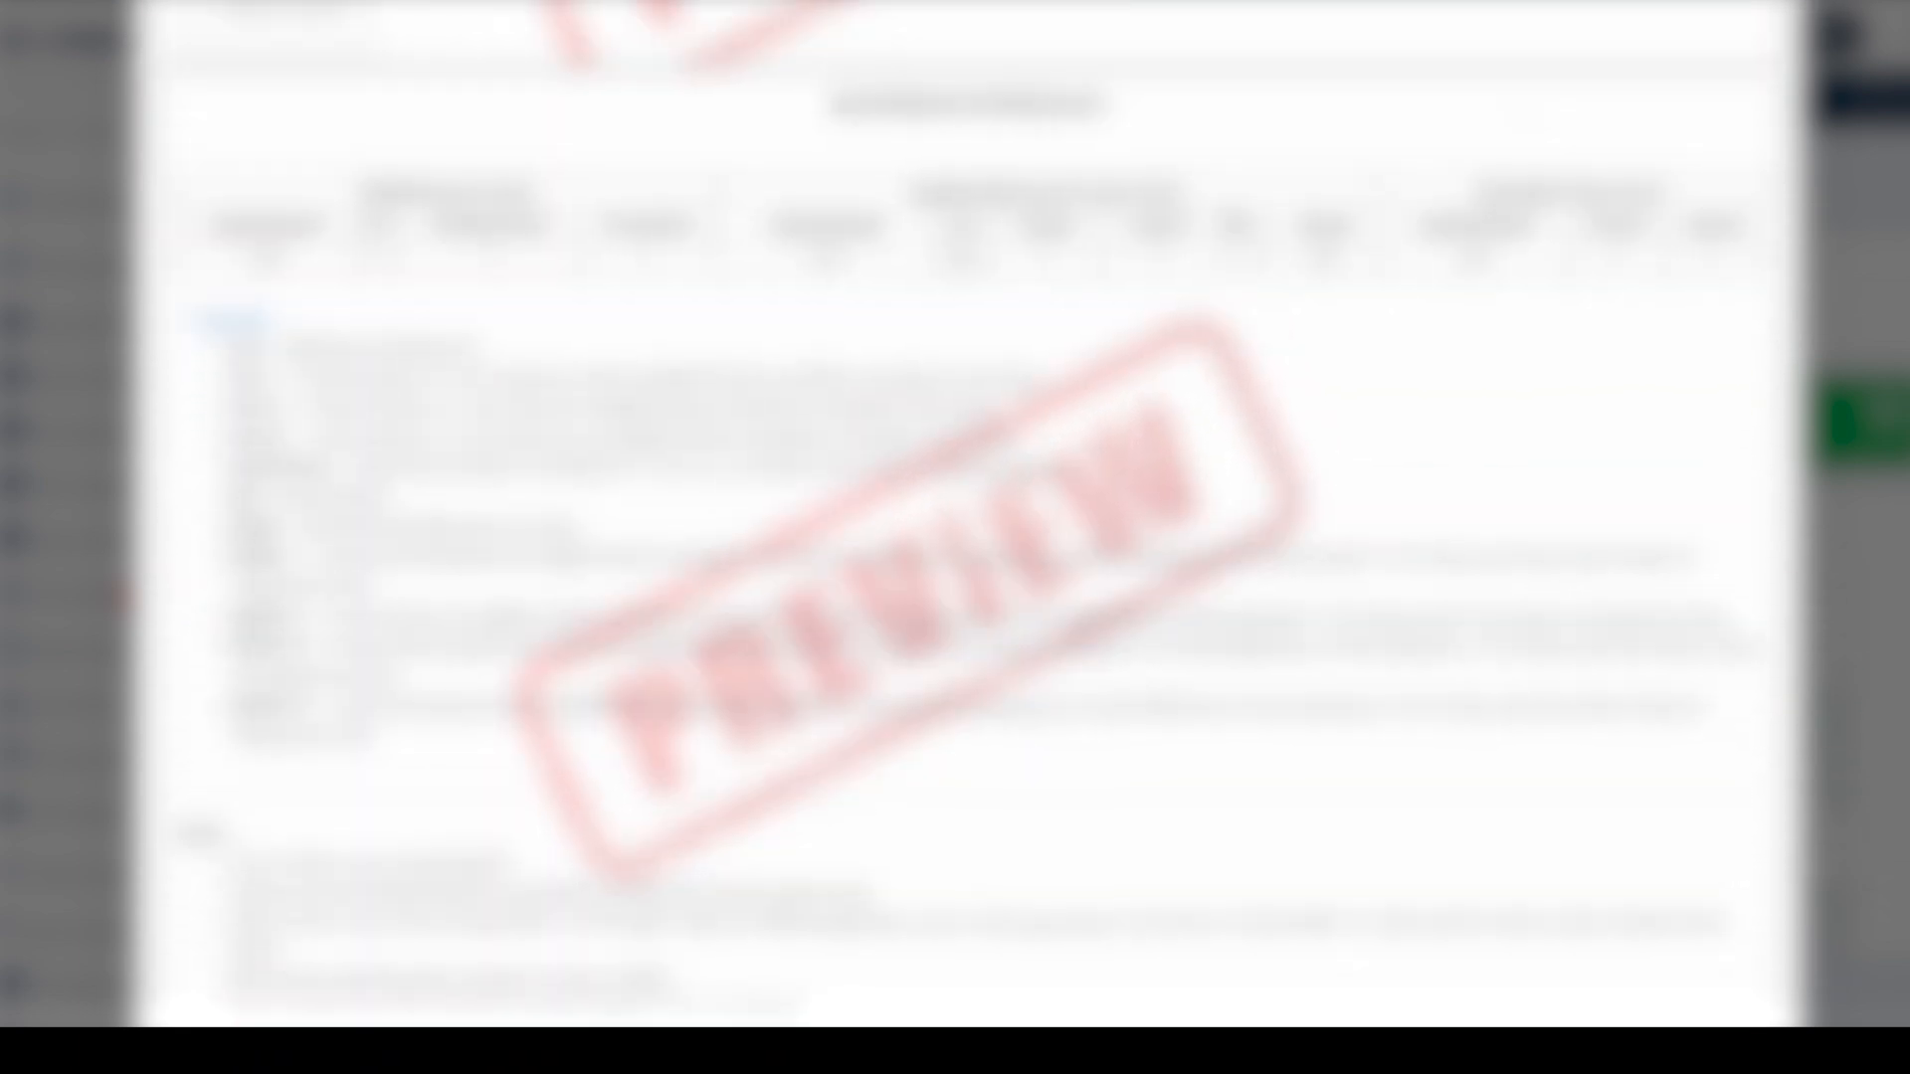
scroll(970, 517, "up", 15)
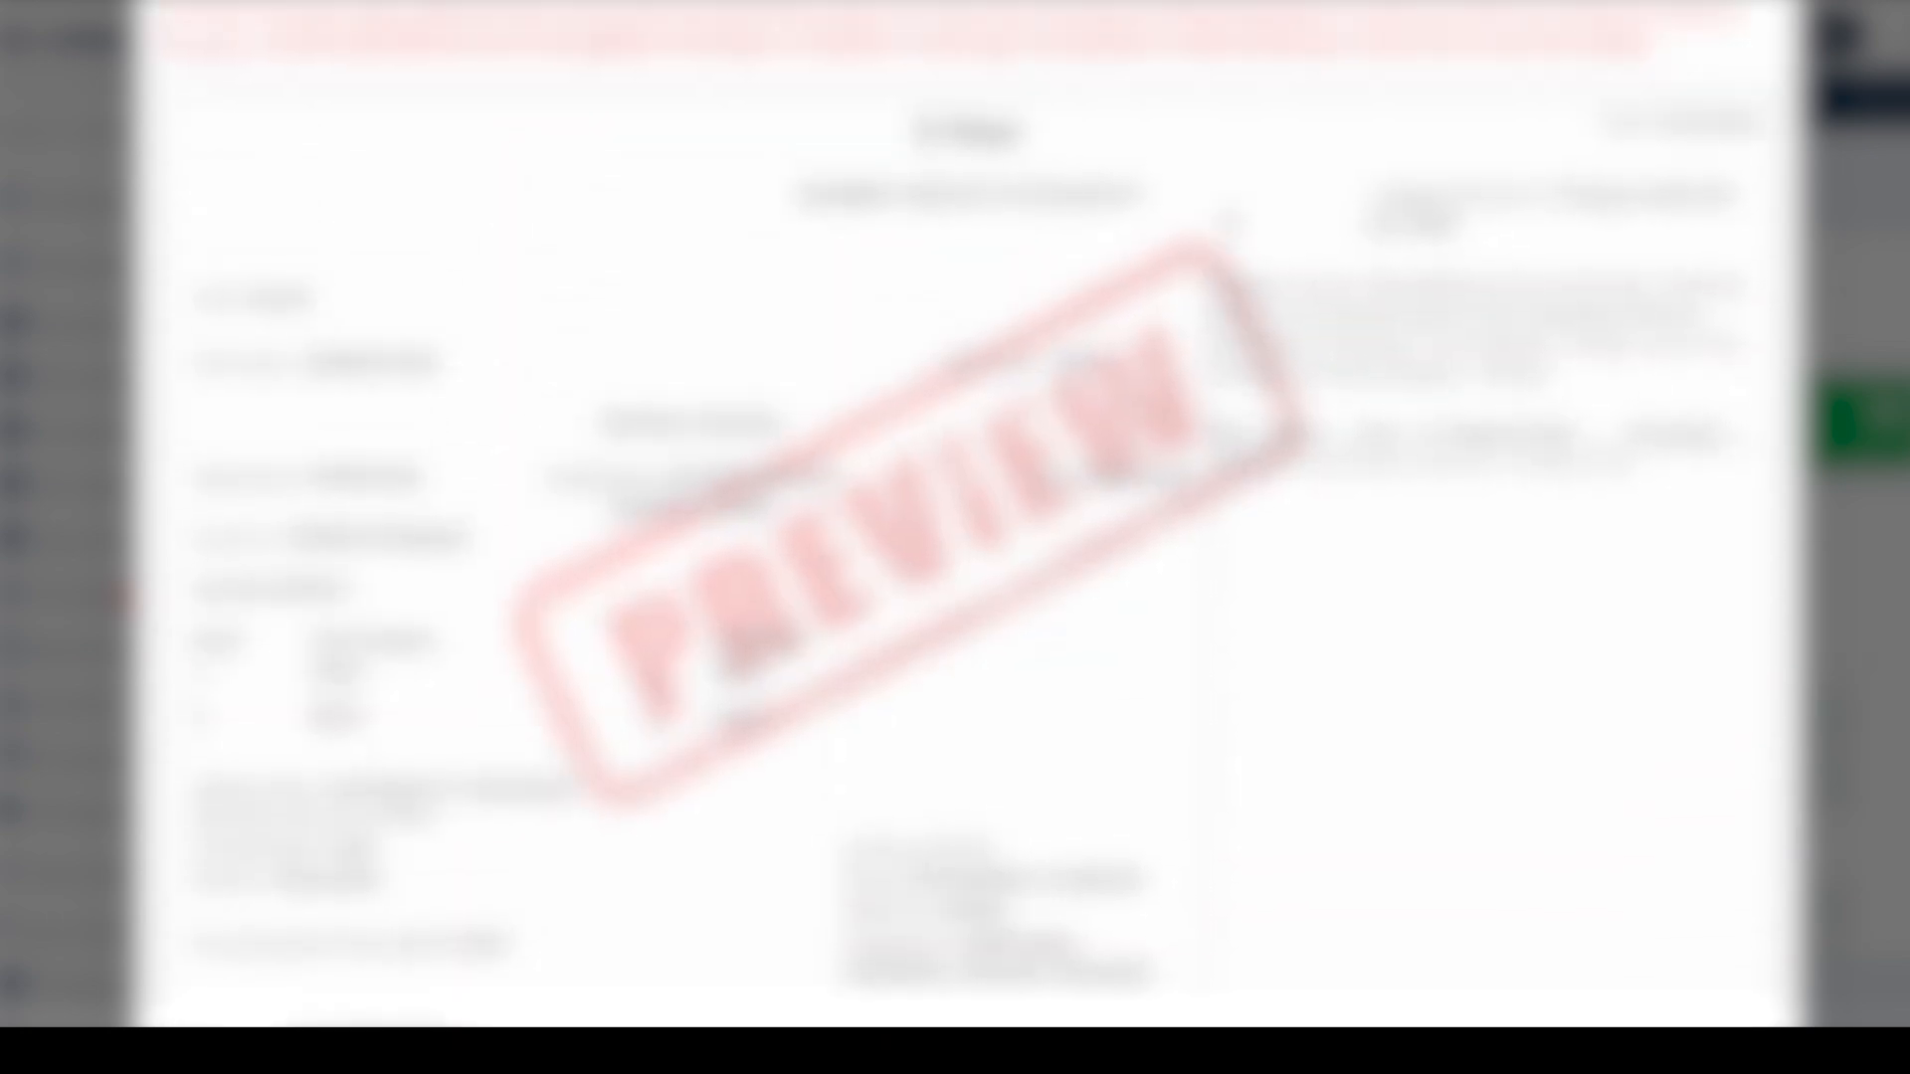
scroll(970, 517, "down", 2)
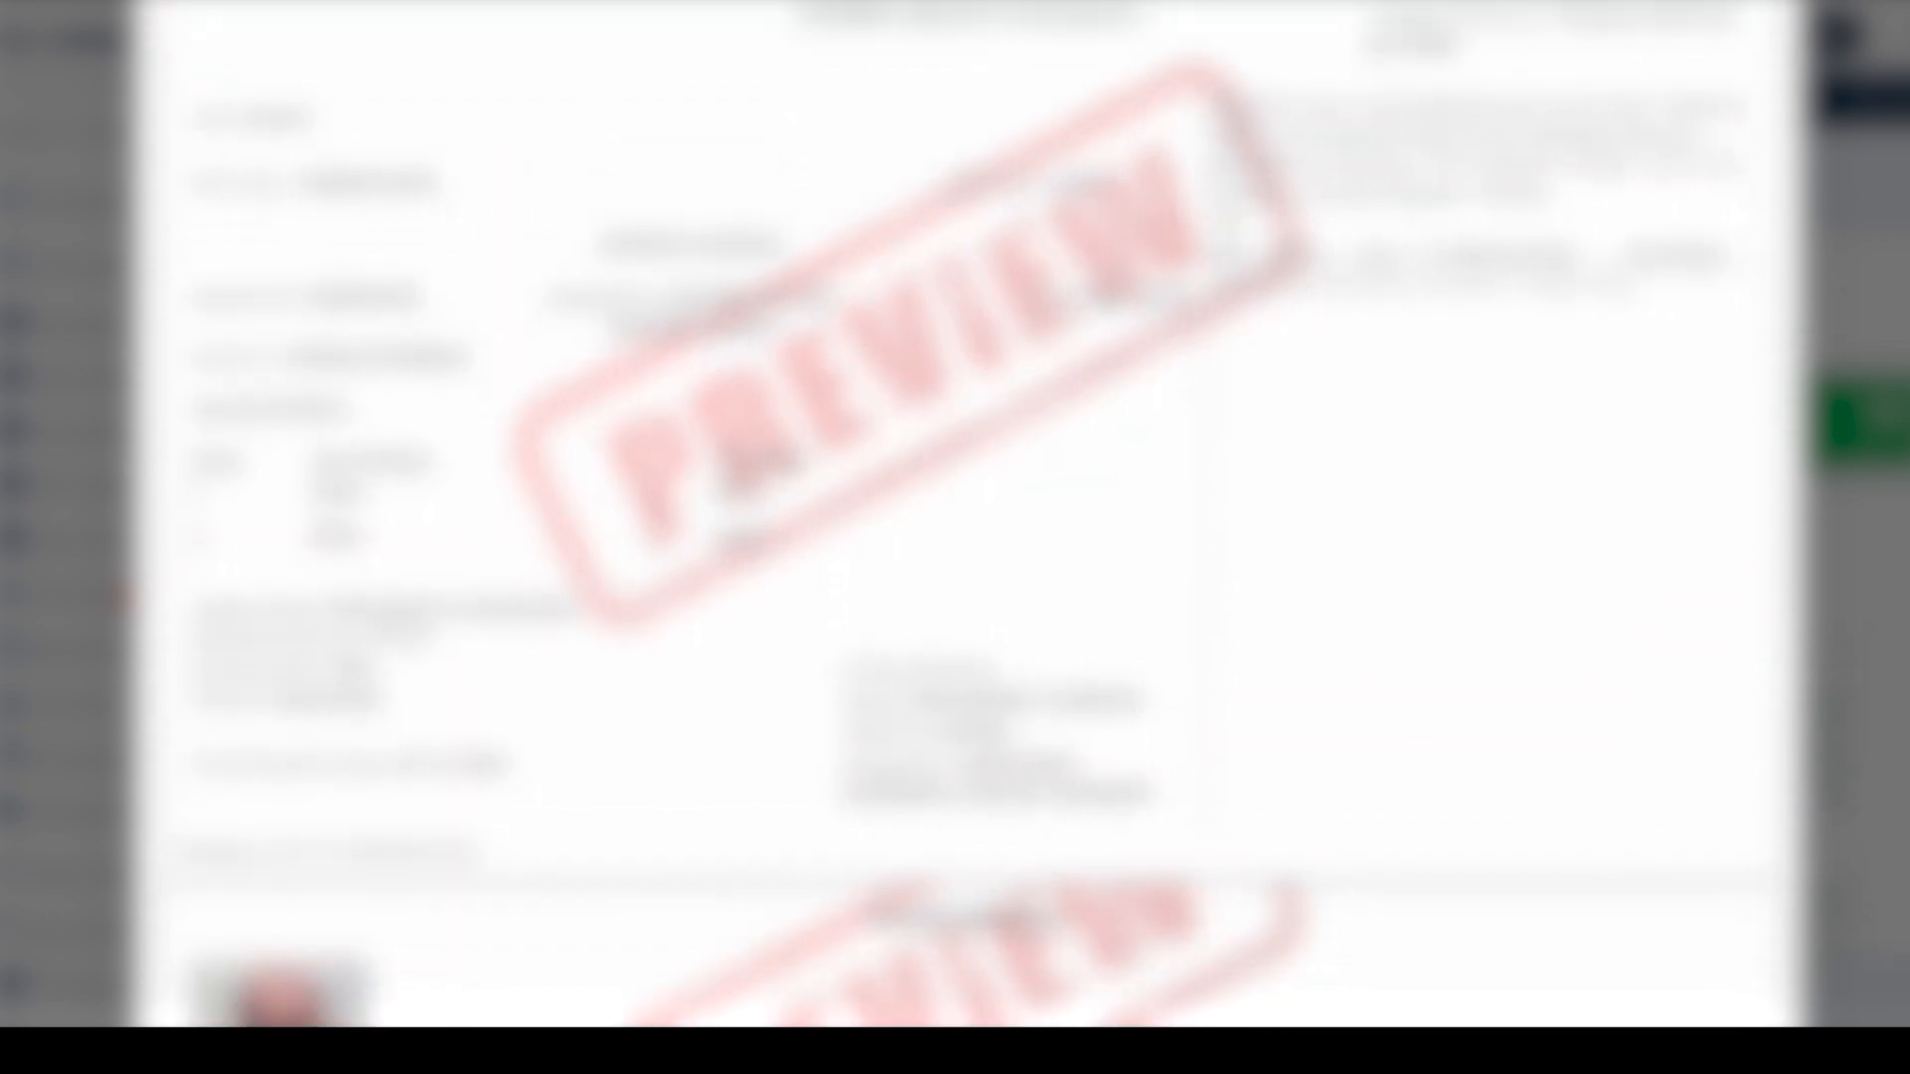